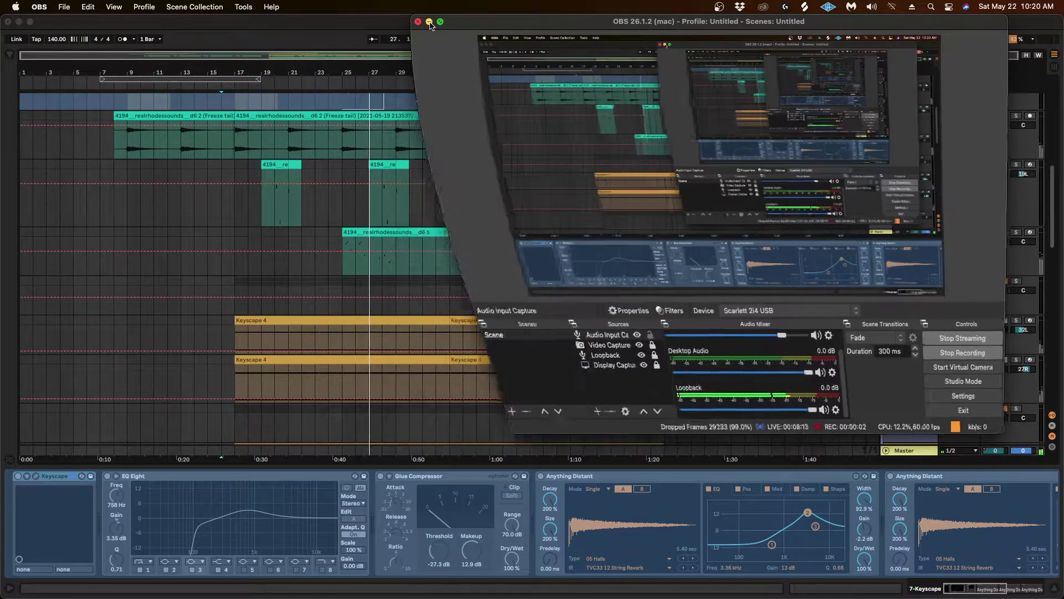
# Minimize OBS, solo the Choir group, and select the 13 Omnisphere track
pyautogui.click(29, 23)
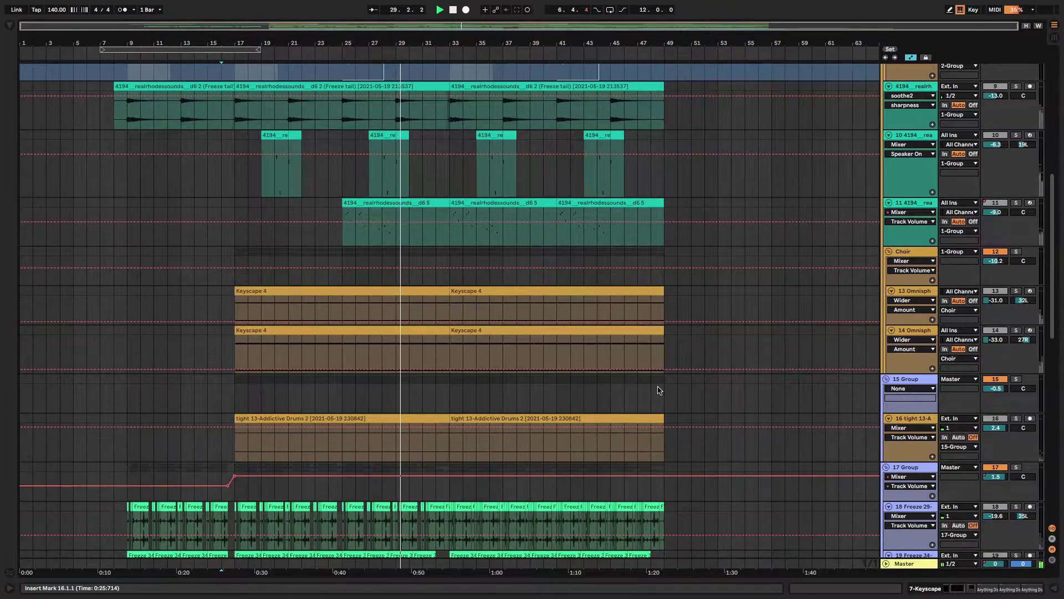
pyautogui.click(1016, 253)
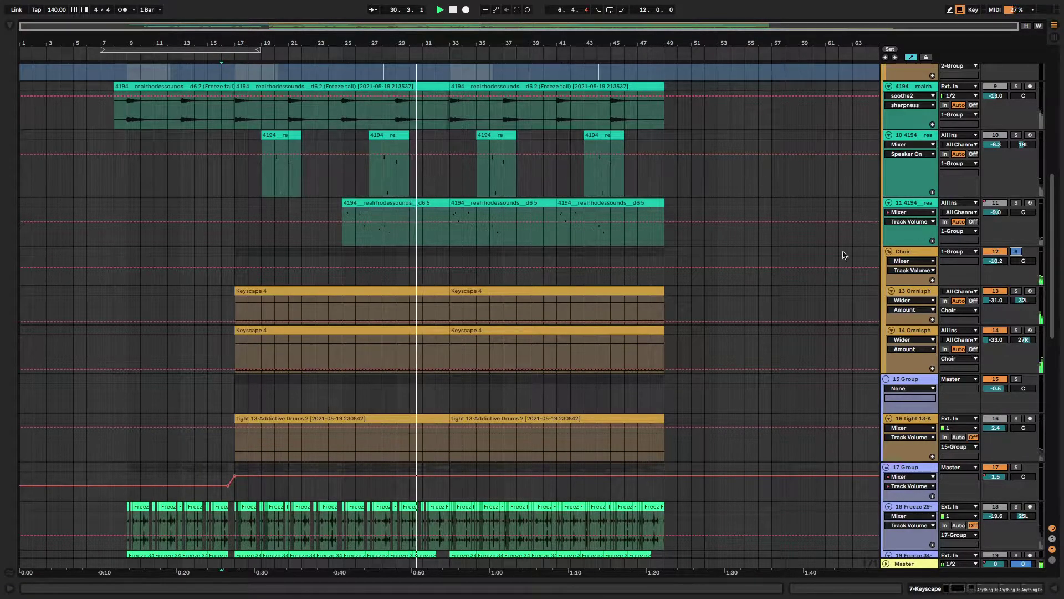
pyautogui.click(909, 294)
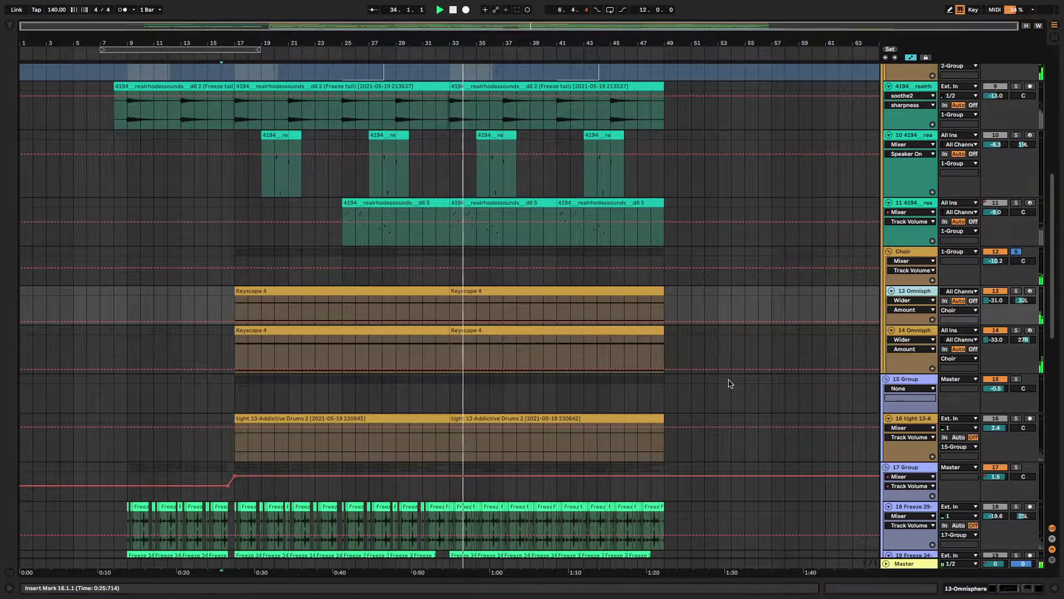
# Solo rhodes tracks 10 and 9, then zoom the arrangement to roughly bars 5–30
pyautogui.scroll(3, 729, 383)
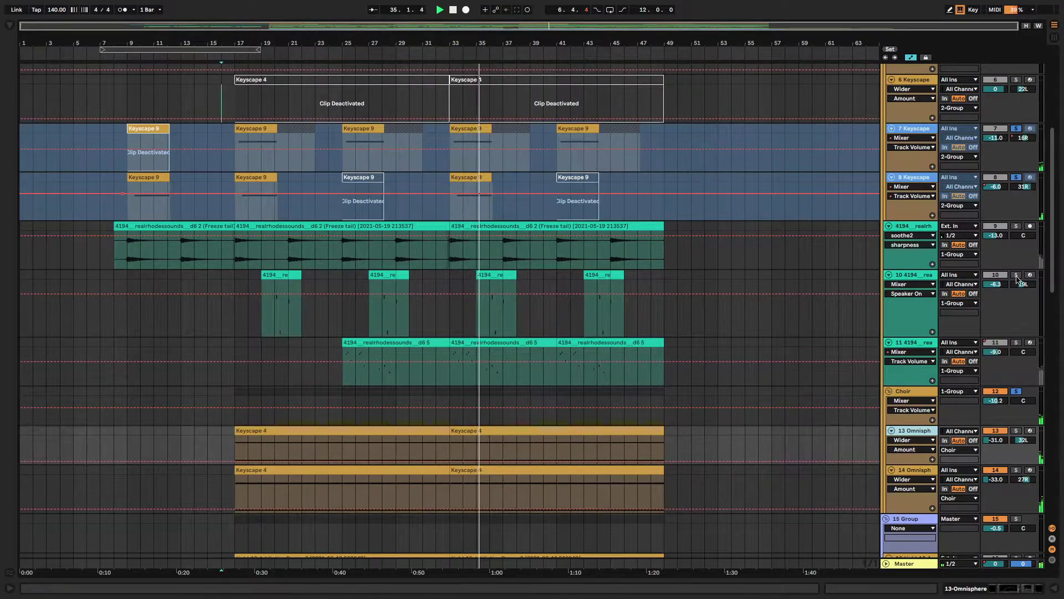
pyautogui.click(1016, 275)
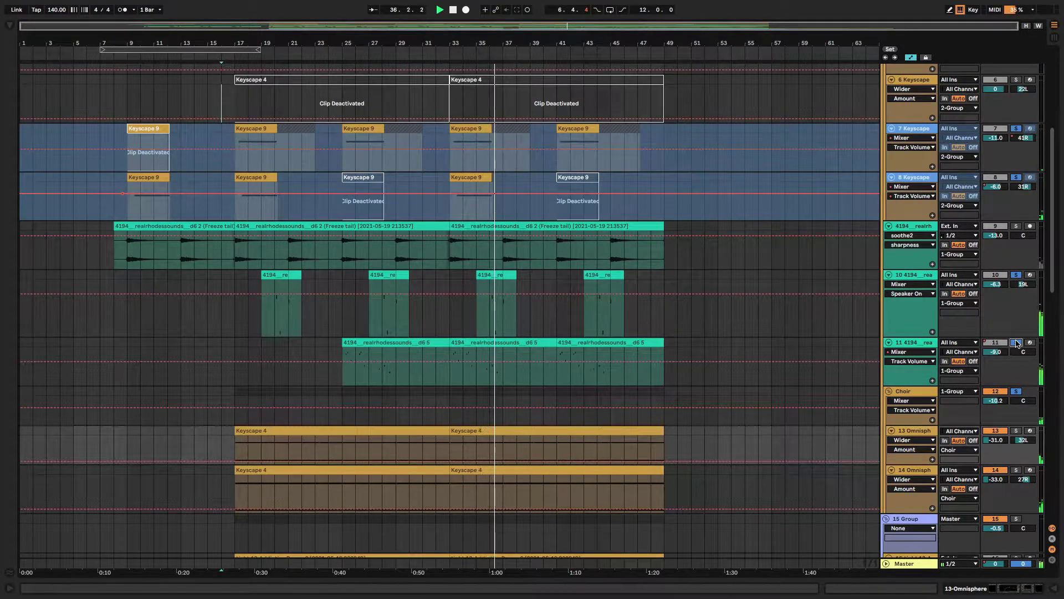
pyautogui.click(1016, 227)
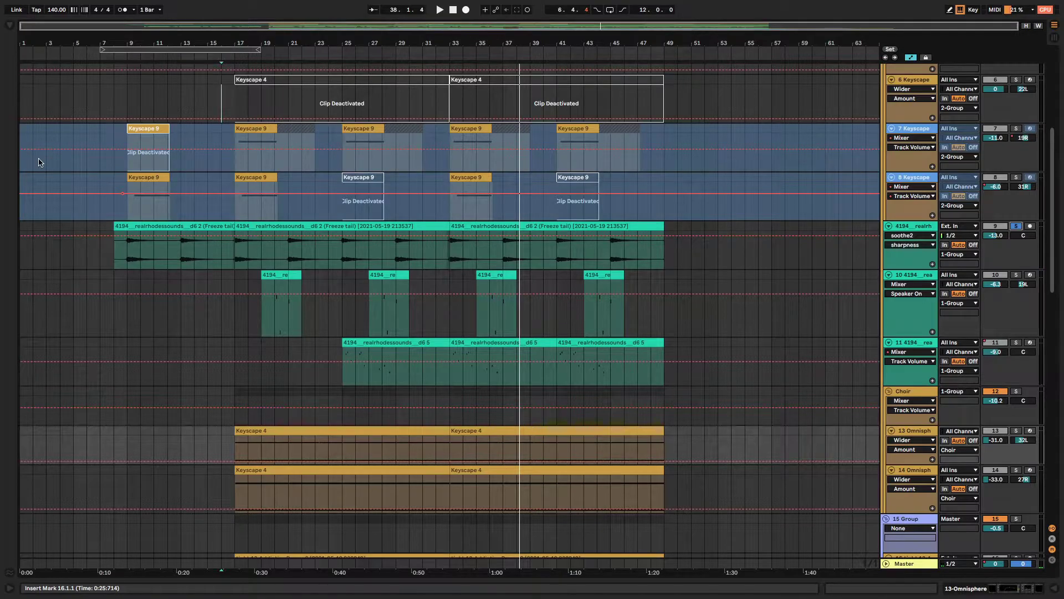
pyautogui.moveTo(116, 42); pyautogui.dragTo(115, 91)
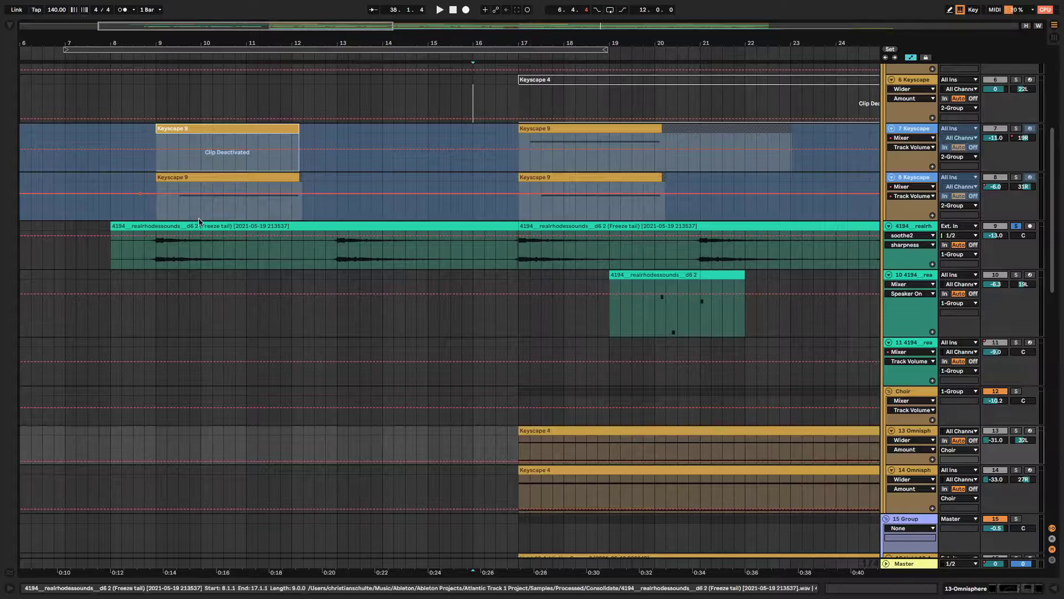
pyautogui.moveTo(163, 42)
pyautogui.mouseDown()
pyautogui.moveTo(138, 41)
pyautogui.moveTo(140, 59)
pyautogui.moveTo(160, 25)
pyautogui.moveTo(190, 118)
pyautogui.mouseUp()
# Play from inside the 4194 clip, zoom out, and jump ahead to the track 10 hits
pyautogui.click(168, 258)
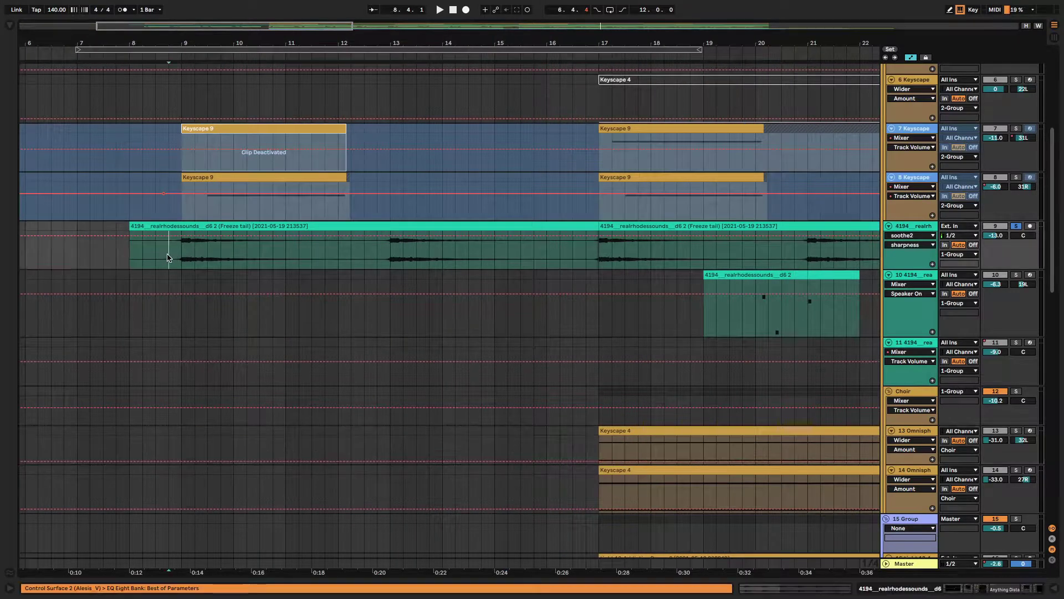
pyautogui.press('space')
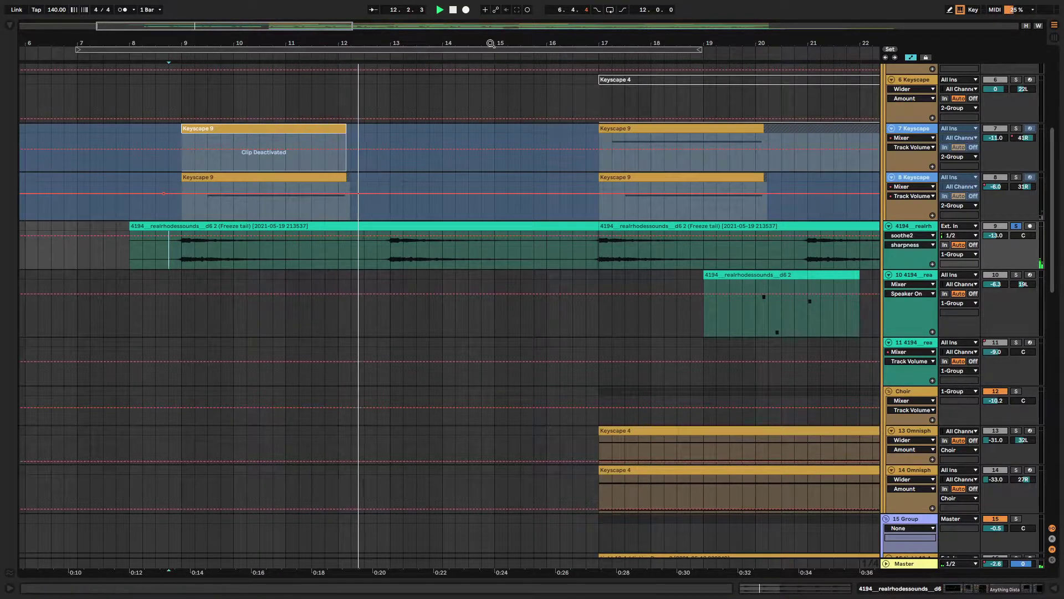
pyautogui.press('-')
pyautogui.press('-')
pyautogui.press('-')
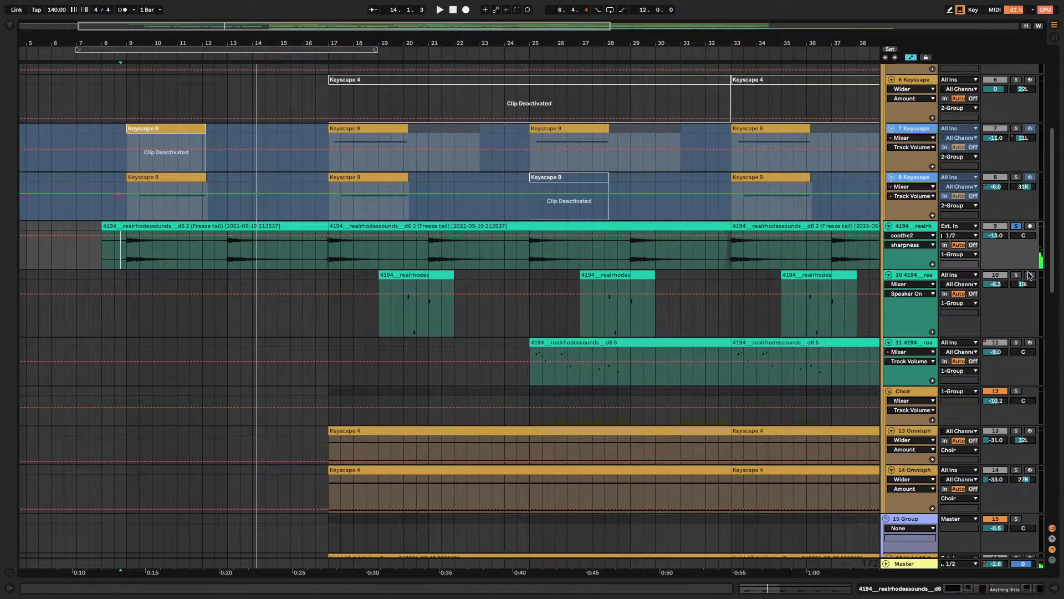
pyautogui.click(379, 286)
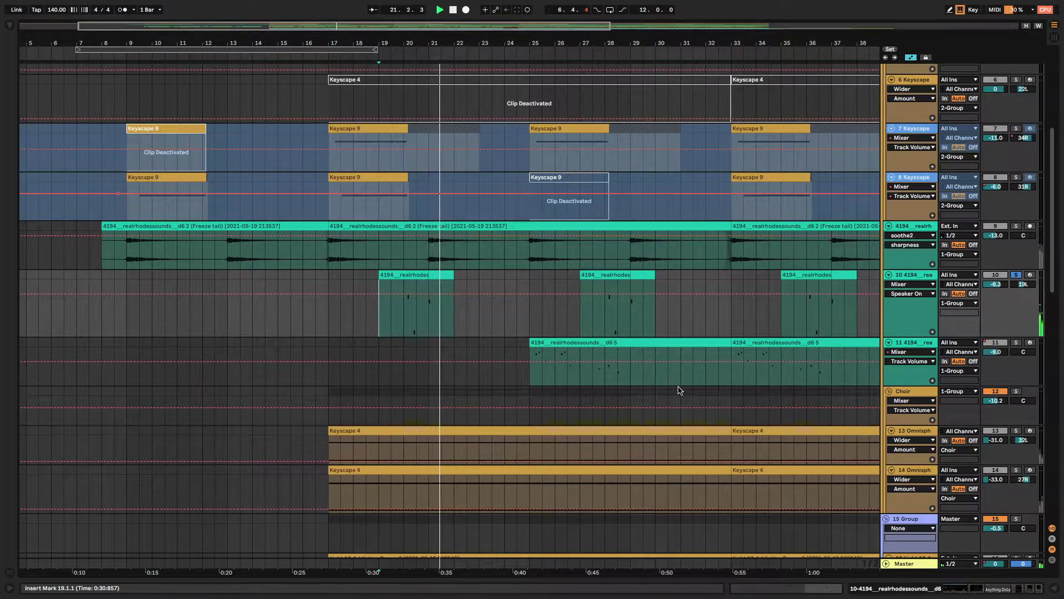
# Solo track 11, then track 9, replaying from bar 25 each time
pyautogui.click(1016, 343)
pyautogui.press('space')
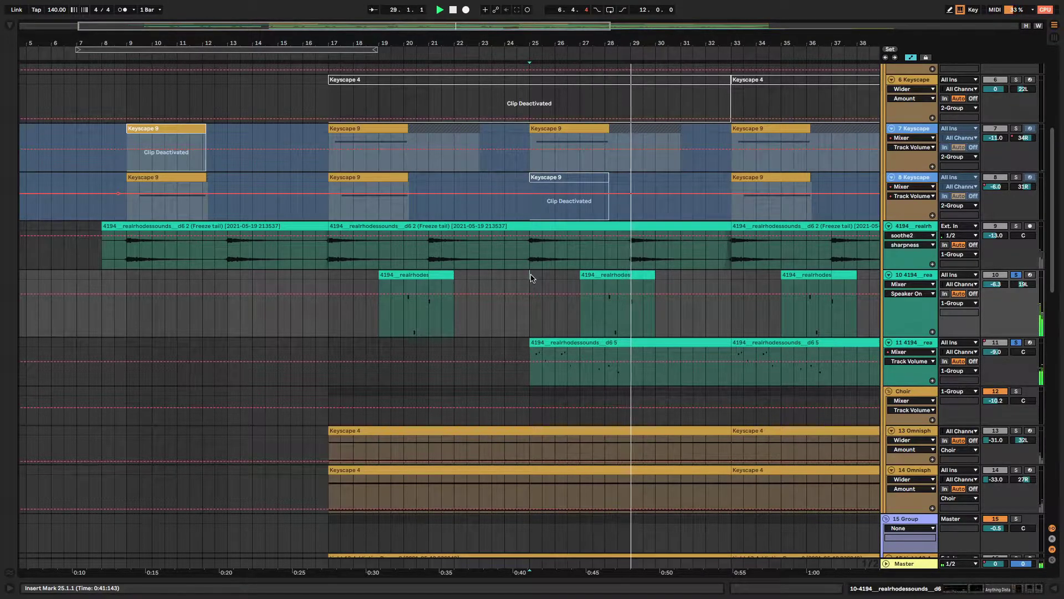
pyautogui.click(1017, 220)
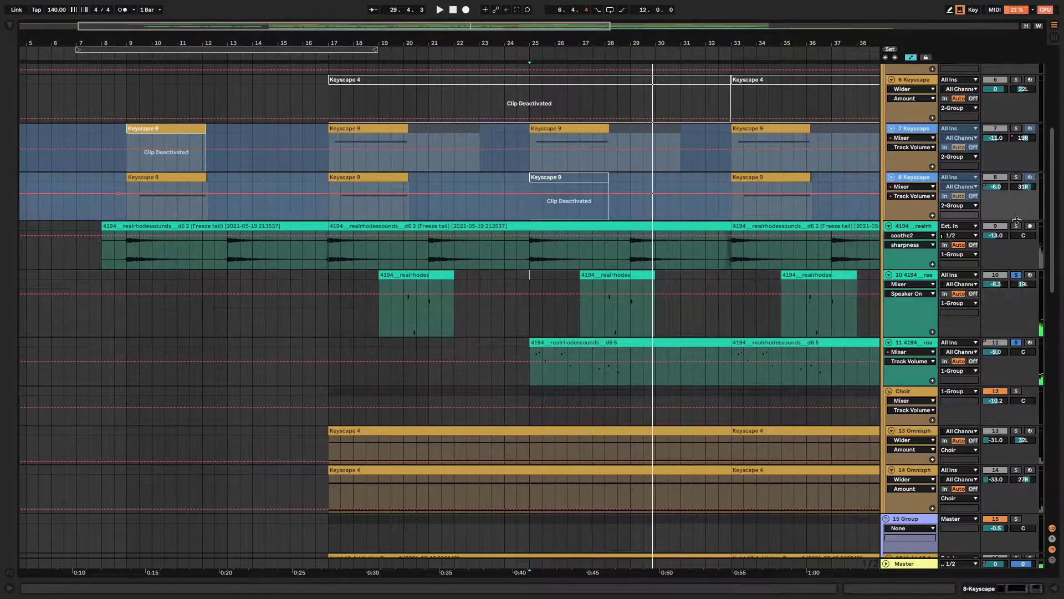
pyautogui.click(1017, 227)
pyautogui.press('space')
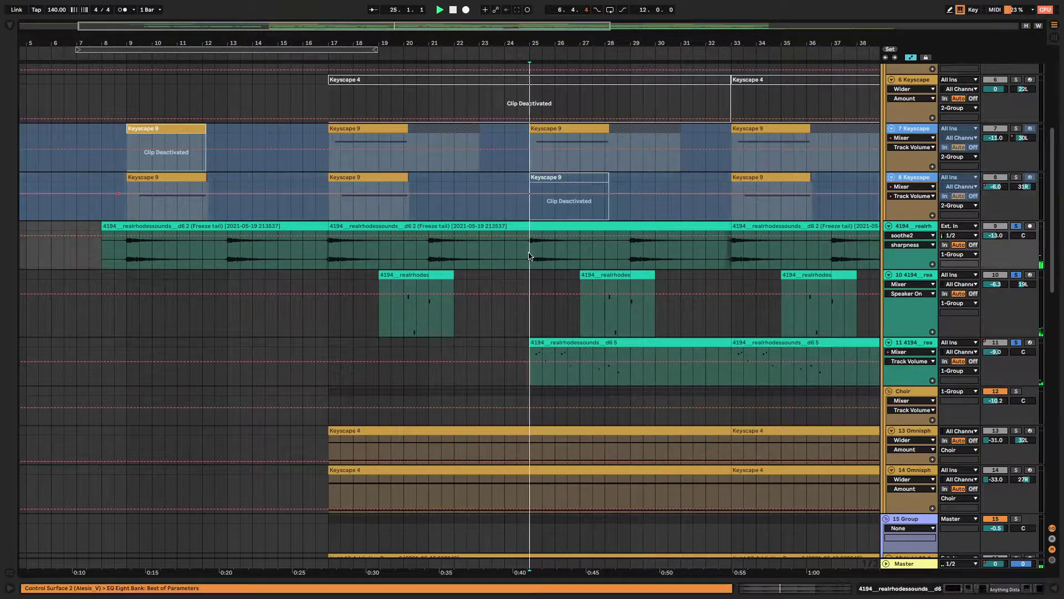
# Scroll through the track list and solo Keyscape track 7
pyautogui.scroll(5, 654, 380)
pyautogui.scroll(3, 660, 411)
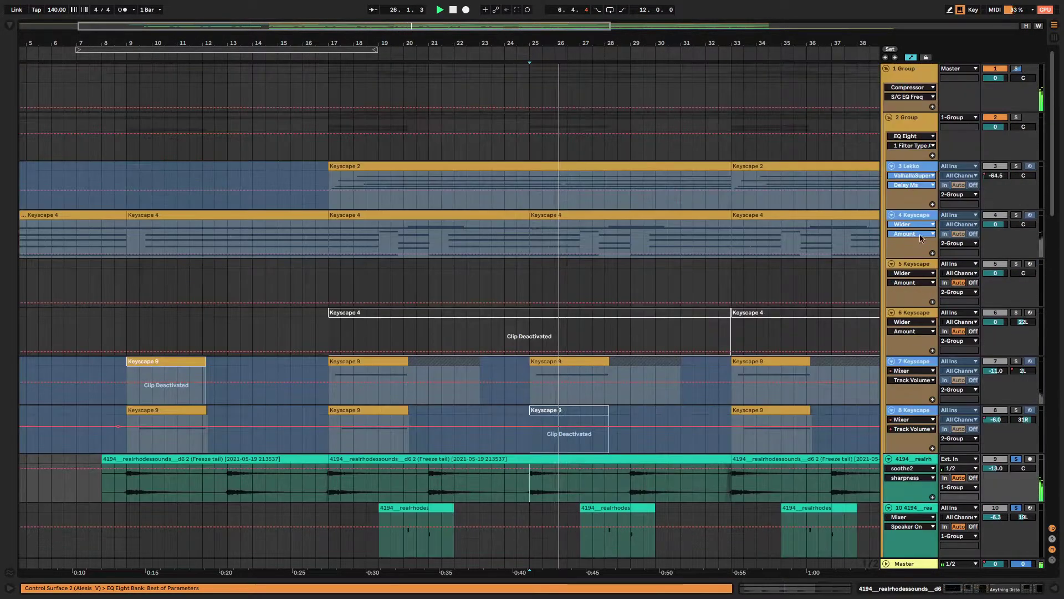
pyautogui.scroll(-2, 895, 276)
pyautogui.scroll(-4, 895, 275)
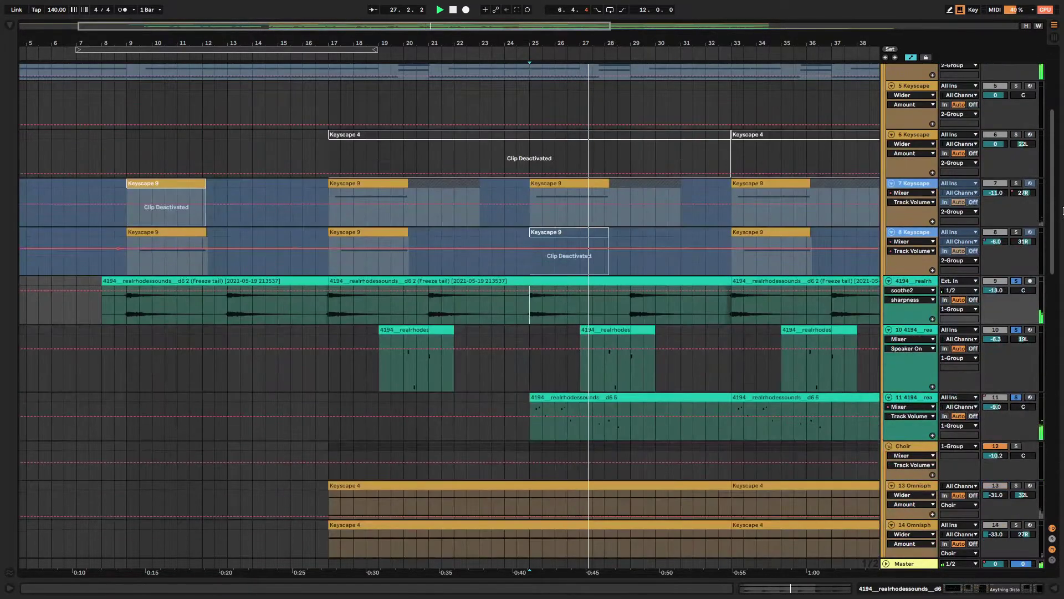
pyautogui.click(1016, 183)
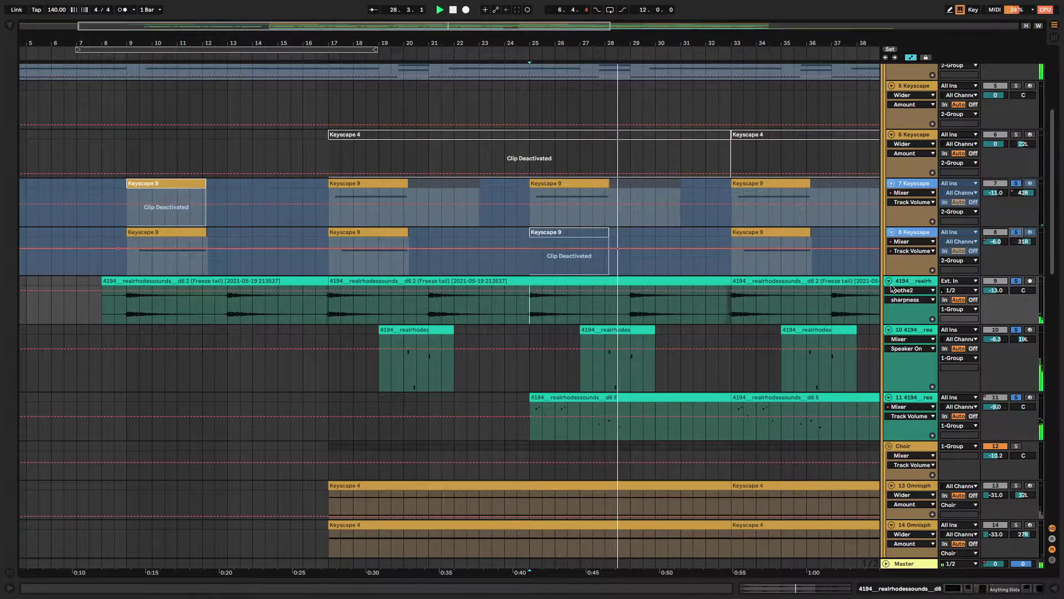
# Solo group 25 with its middle samples and zoom in on bars 31–40
pyautogui.scroll(-20, 813, 408)
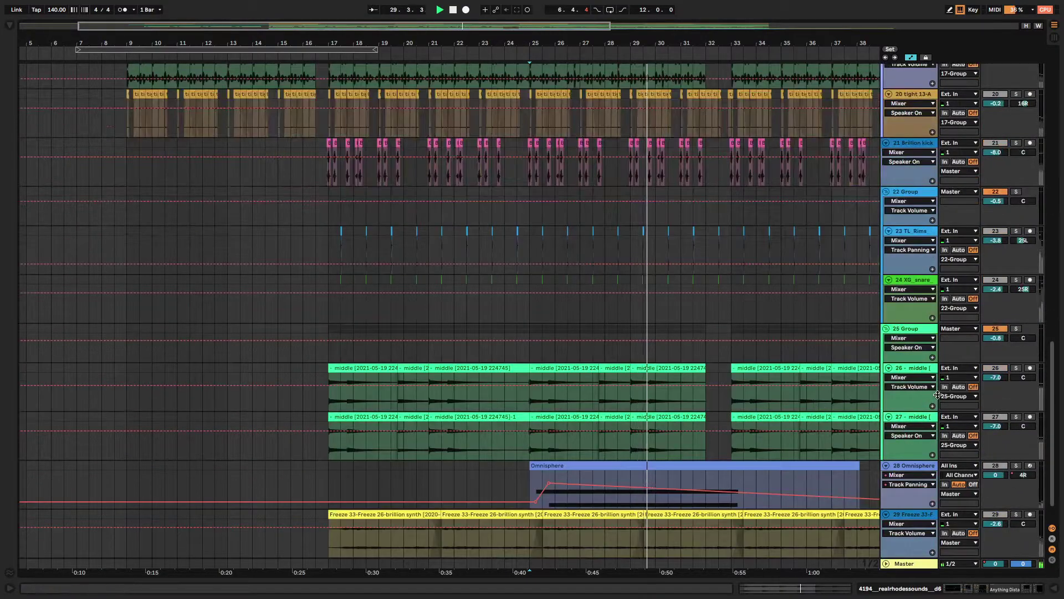
pyautogui.click(1016, 328)
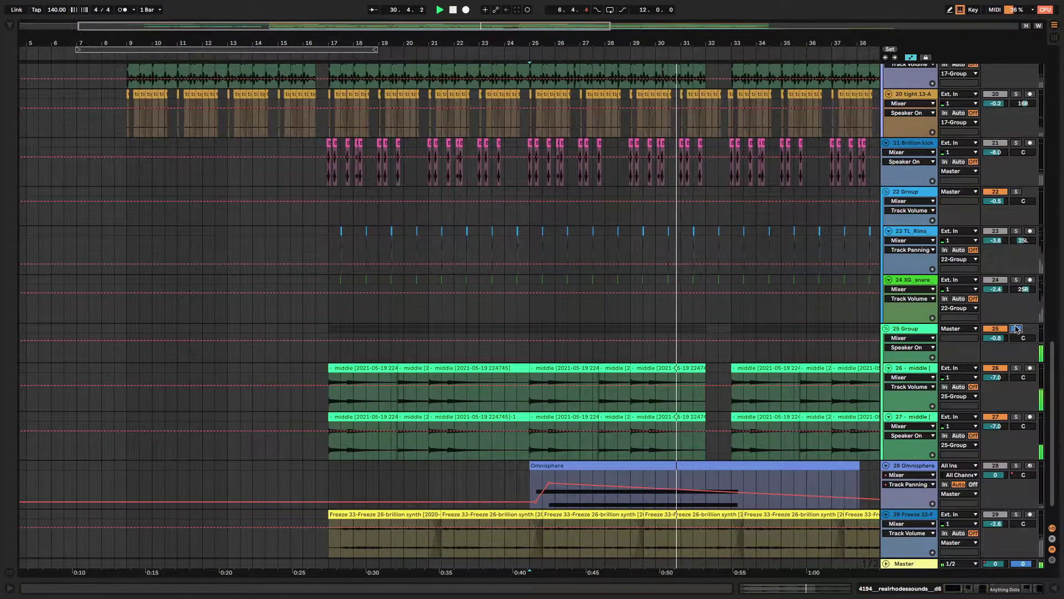
pyautogui.scroll(-1, 843, 303)
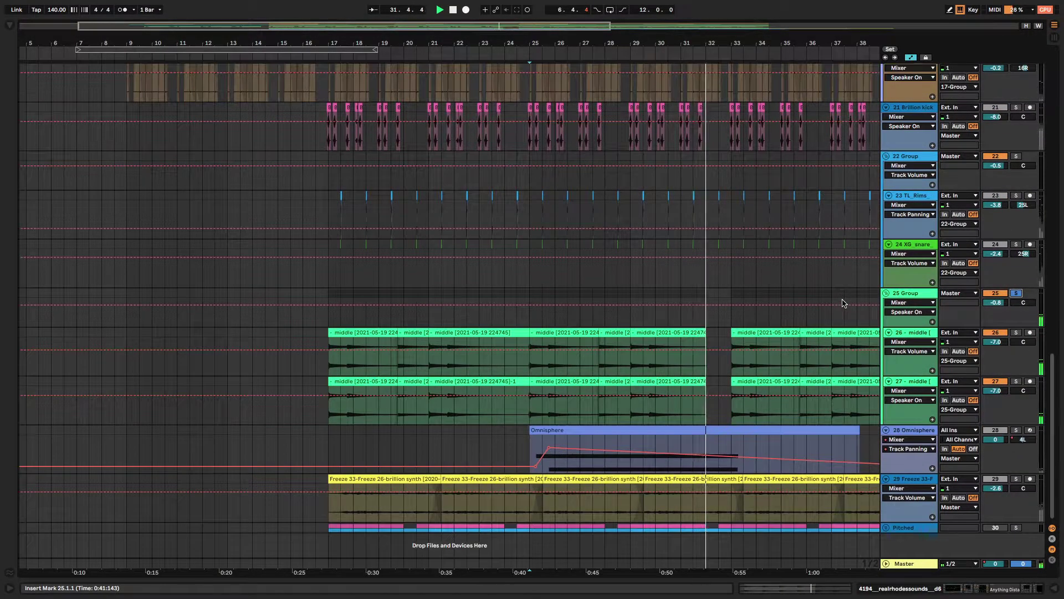
pyautogui.moveTo(812, 37); pyautogui.dragTo(532, 39)
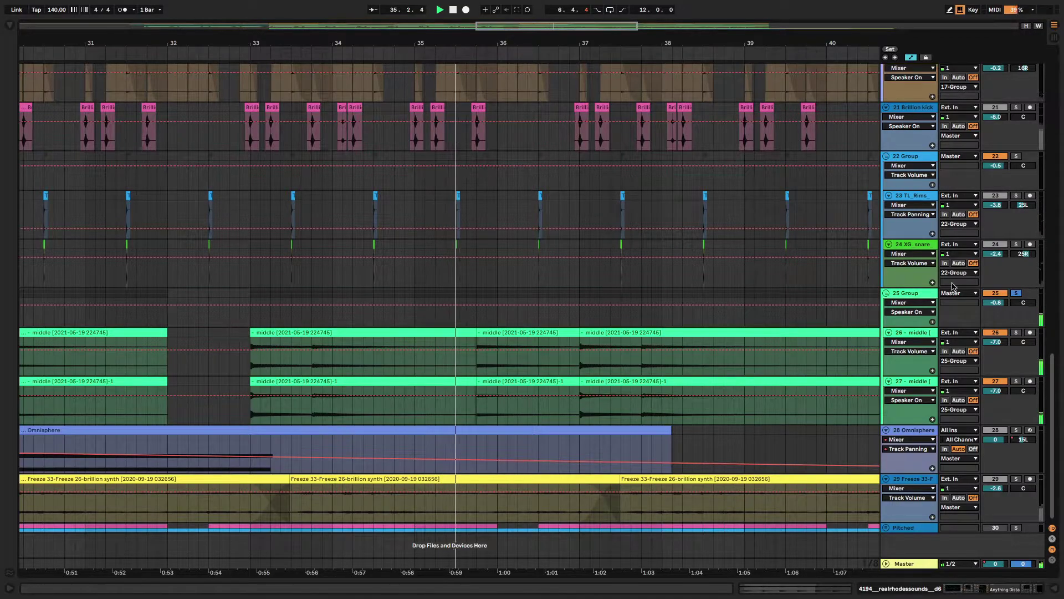
pyautogui.scroll(3, 961, 302)
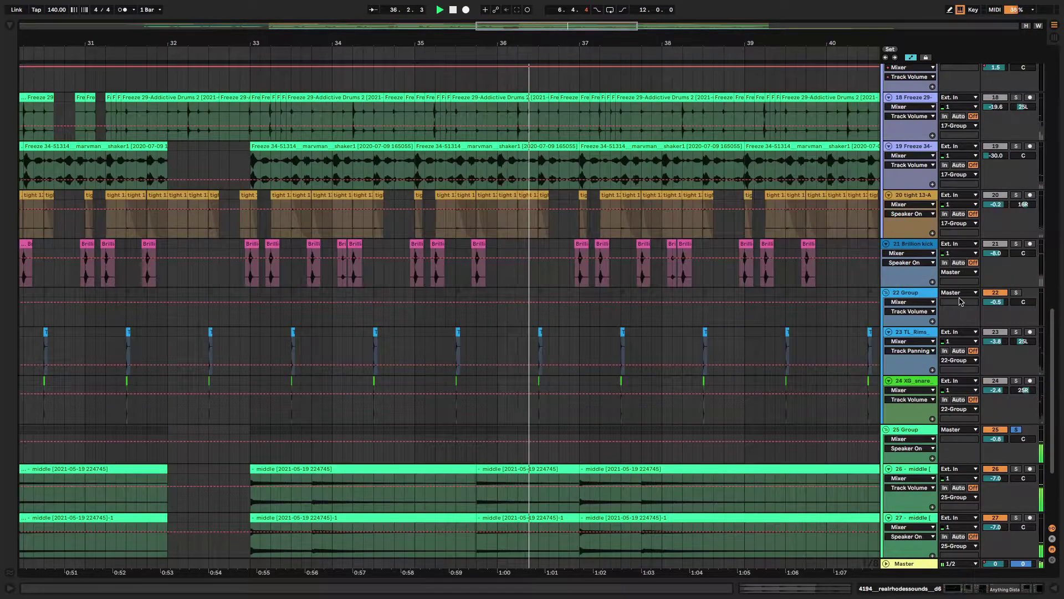
# Solo the Brillion kick track, inspect its hits, then zoom to bars 15–20
pyautogui.click(1017, 244)
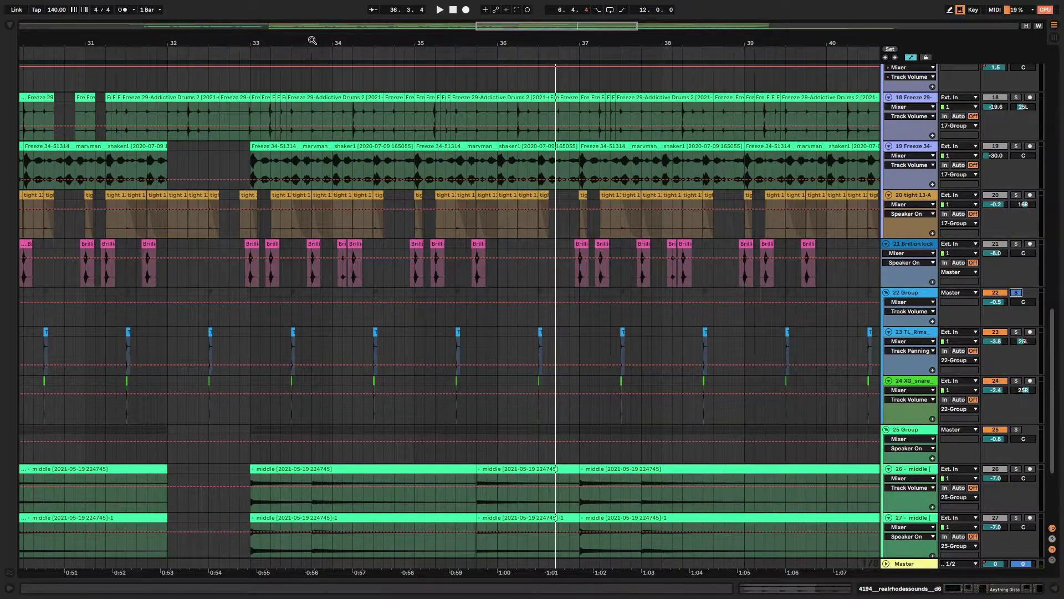
pyautogui.moveTo(312, 40); pyautogui.dragTo(477, 41)
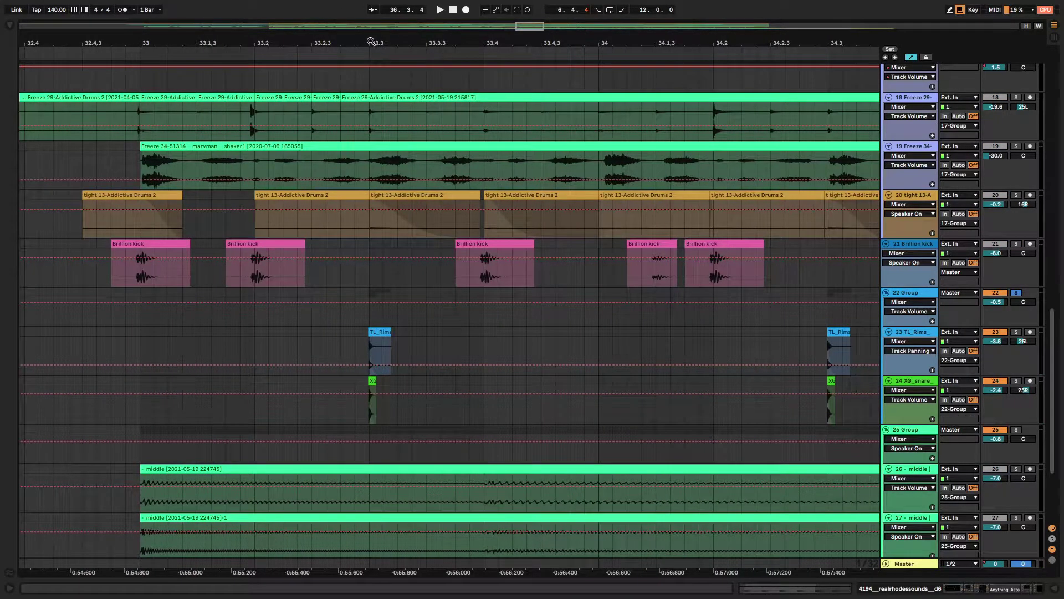
pyautogui.moveTo(370, 42); pyautogui.dragTo(784, 40)
pyautogui.moveTo(481, 43); pyautogui.dragTo(480, 16)
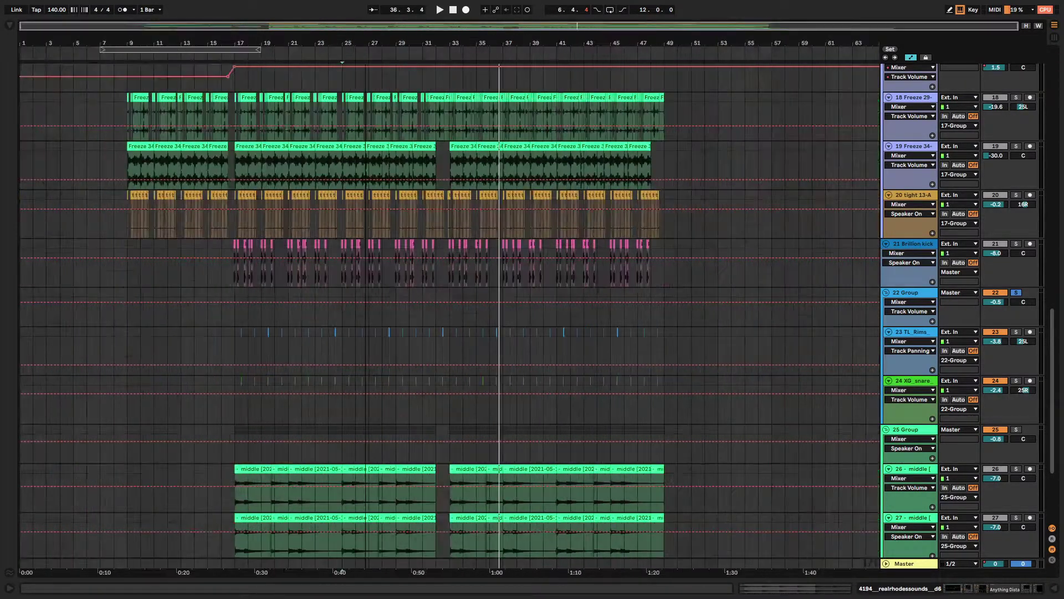
pyautogui.moveTo(221, 43); pyautogui.dragTo(472, 376)
# Play from bar 17, restart from about bar 16.3, and solo drum group 17
pyautogui.click(375, 335)
pyautogui.press('space')
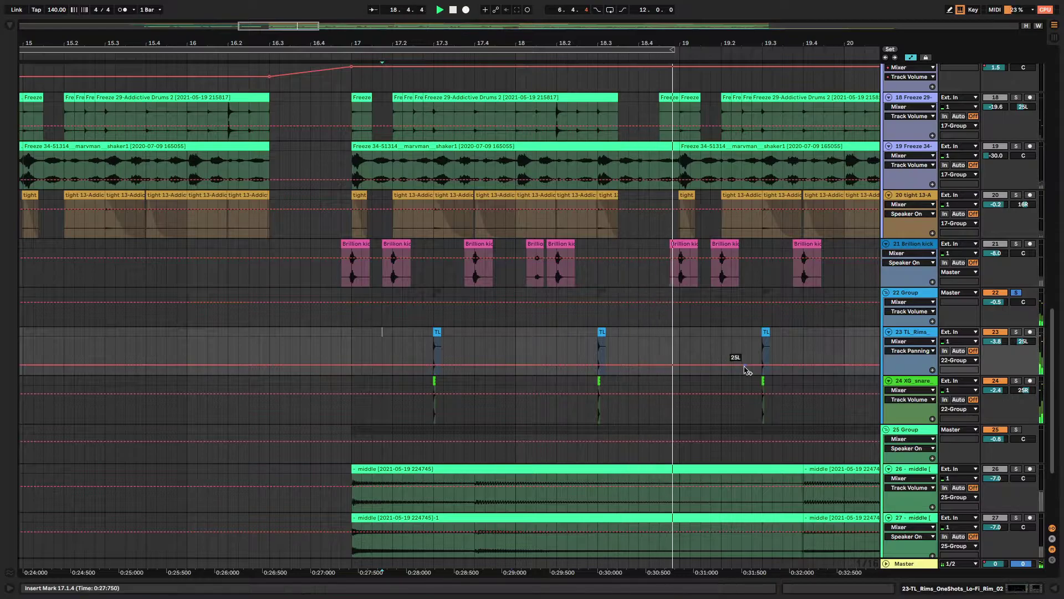
pyautogui.scroll(3, 854, 333)
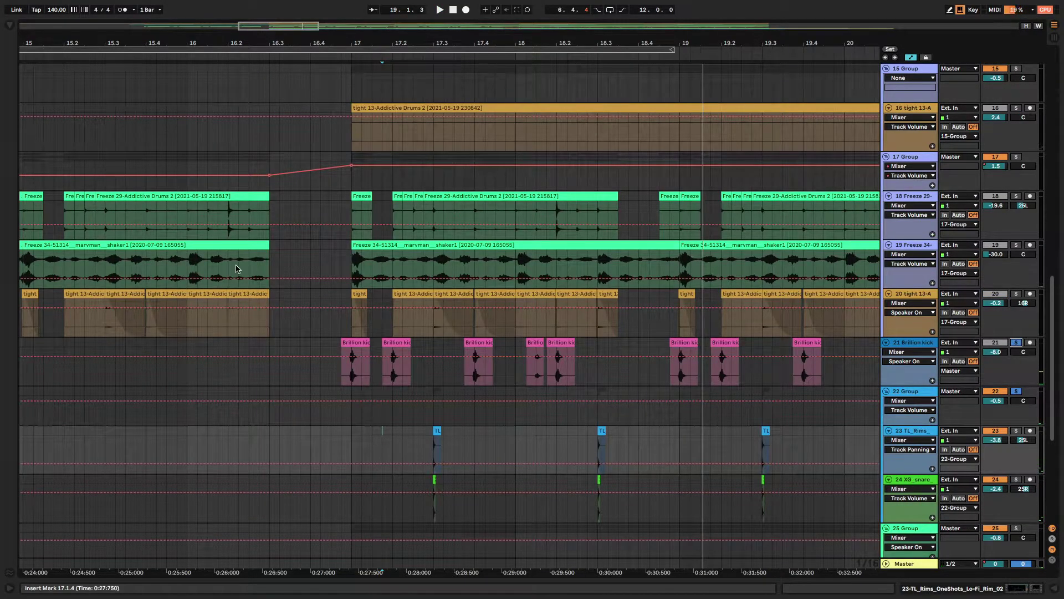
pyautogui.click(310, 317)
pyautogui.press('space')
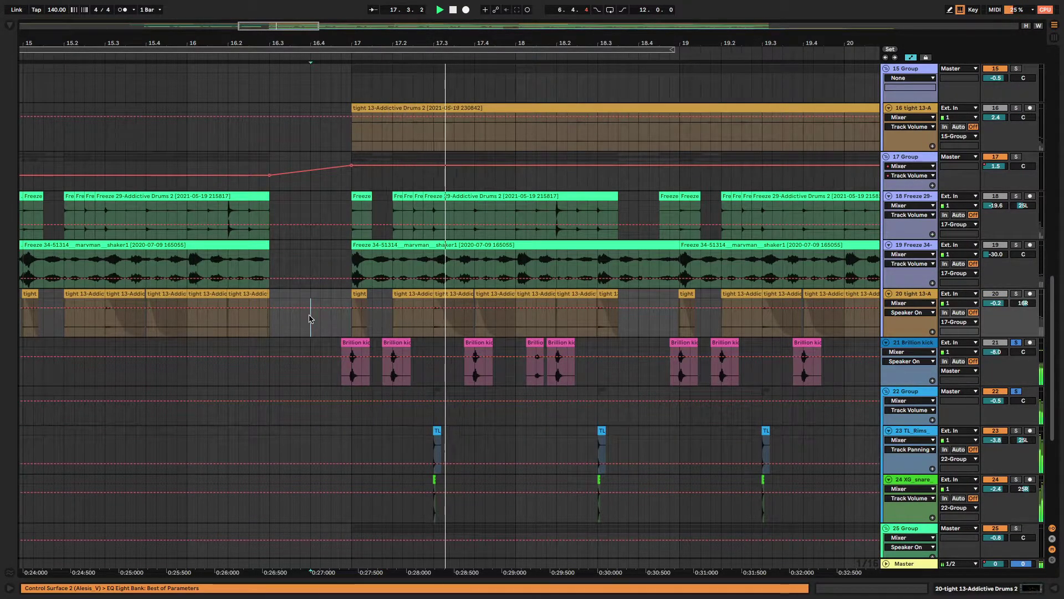
pyautogui.scroll(5, 1024, 334)
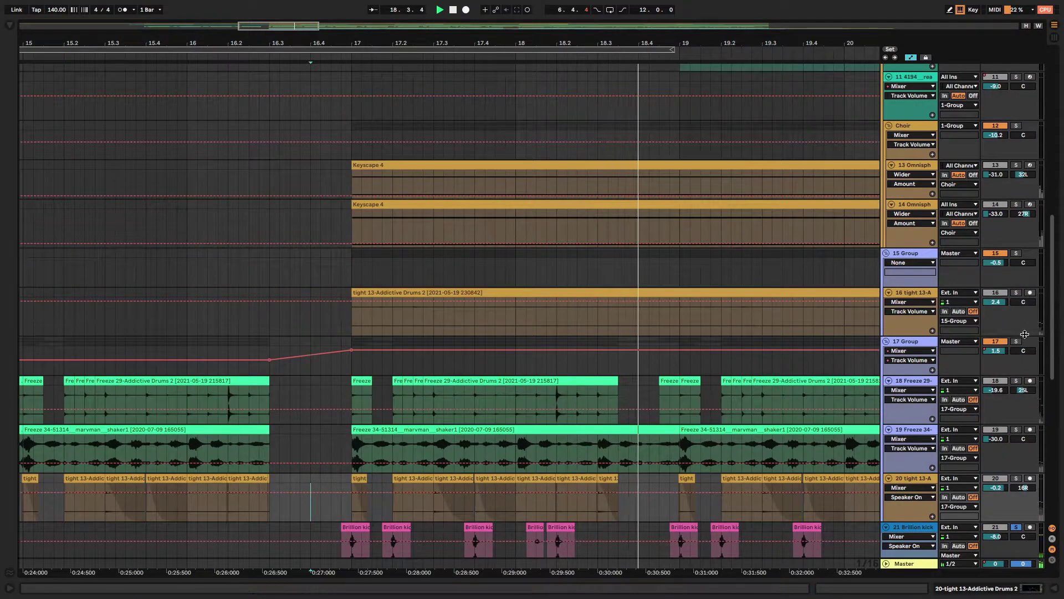
pyautogui.click(1016, 341)
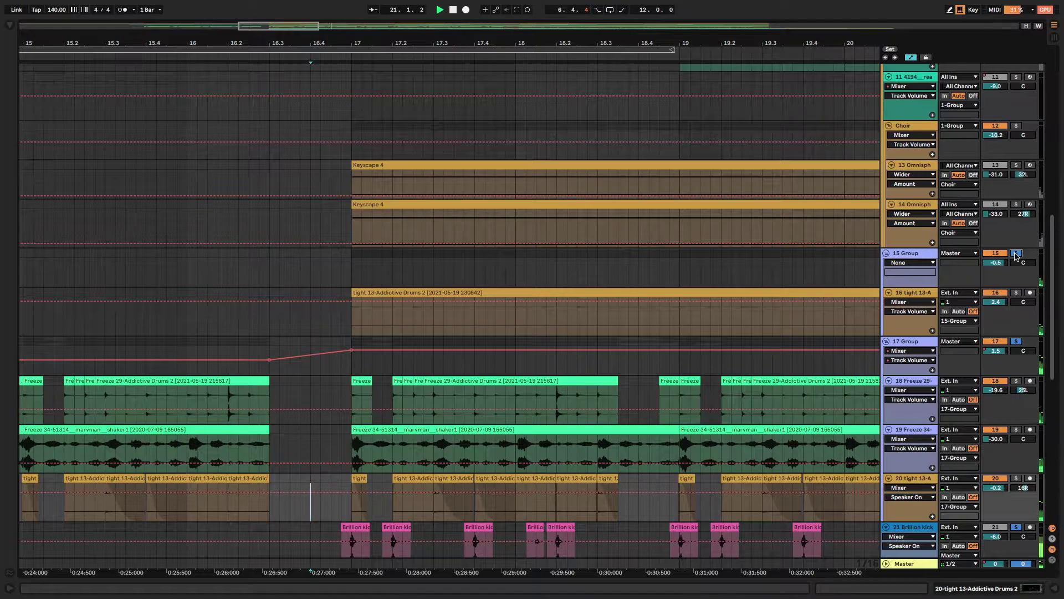
pyautogui.scroll(4, 926, 324)
pyautogui.moveTo(657, 46); pyautogui.dragTo(658, 28)
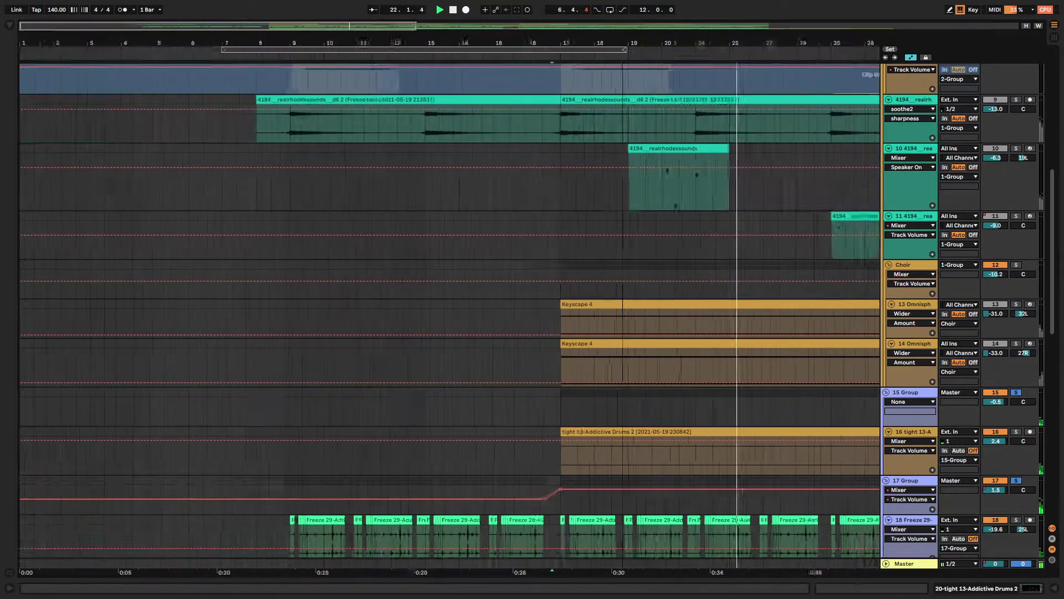
pyautogui.scroll(-10, 515, 305)
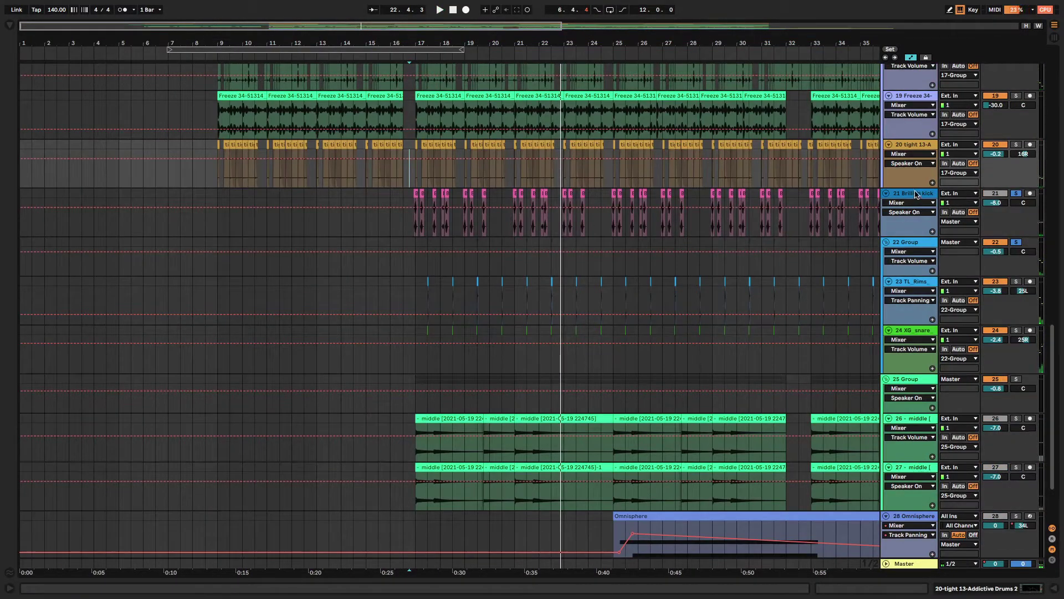
pyautogui.doubleClick(917, 195)
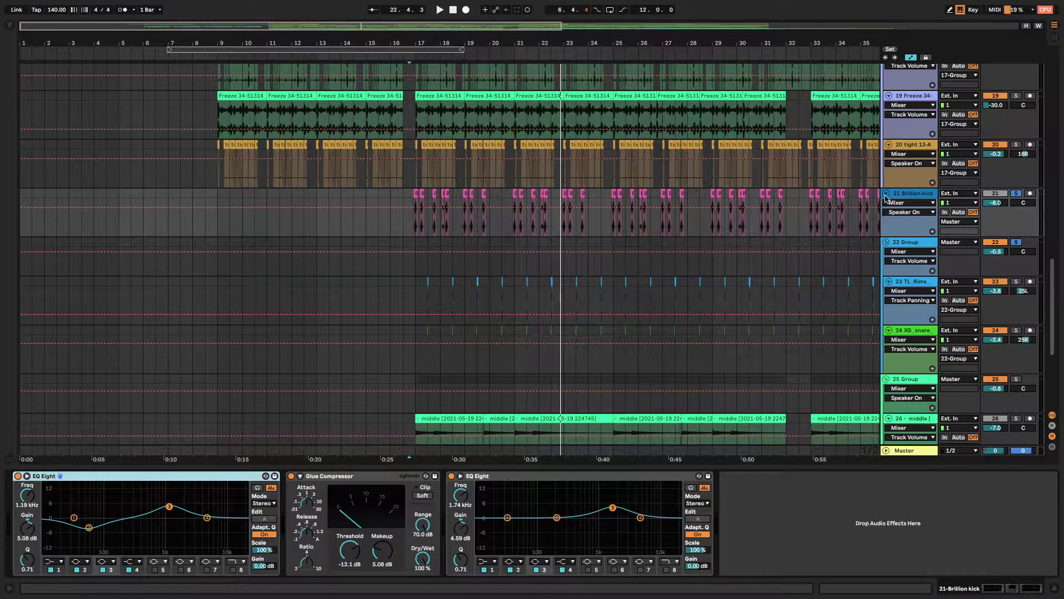
pyautogui.scroll(-5, 655, 293)
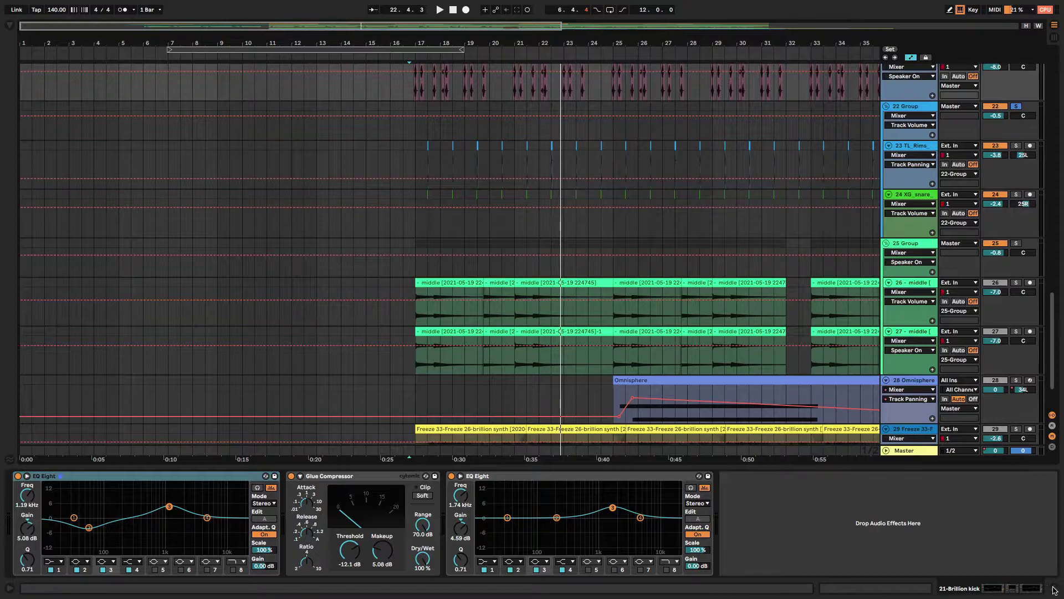
pyautogui.scroll(12, 499, 213)
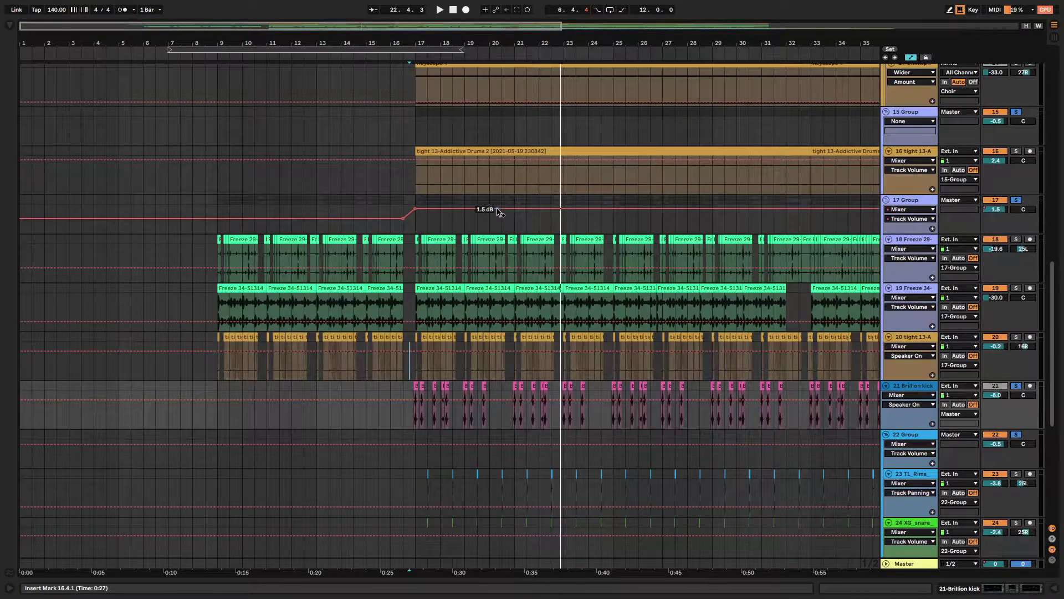
pyautogui.scroll(5, 499, 214)
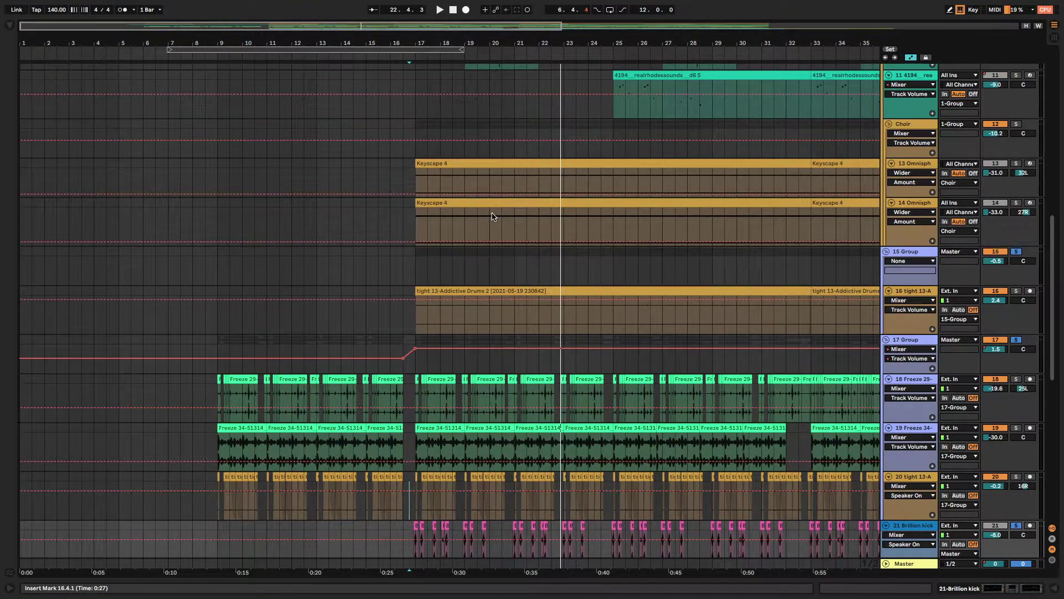
pyautogui.scroll(-3, 493, 219)
pyautogui.scroll(4, 602, 236)
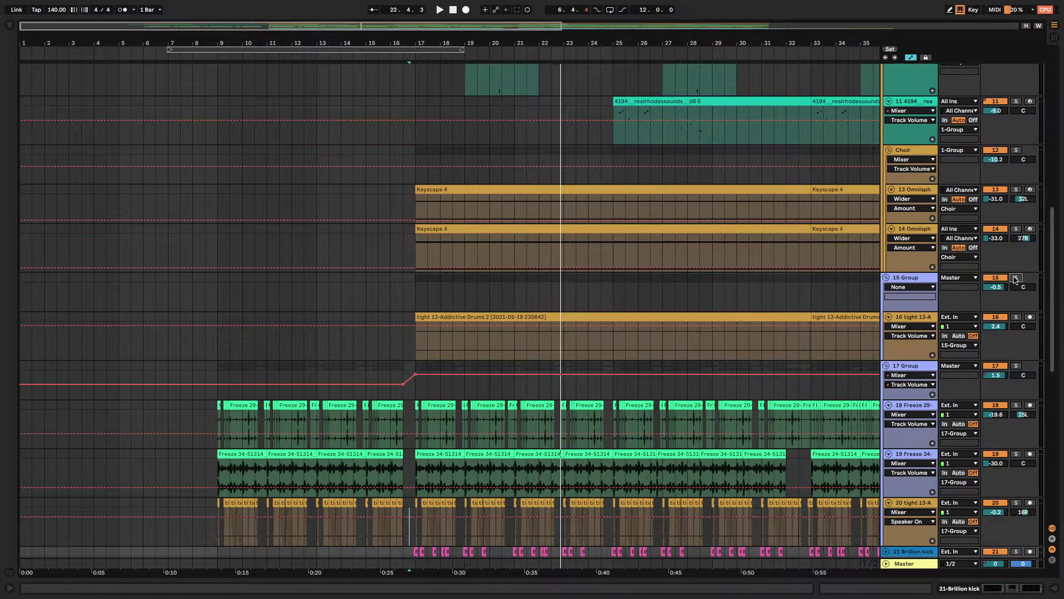
# Play from just before bar 17 while viewing the lower tracks, zoomed out horizontally
pyautogui.click(403, 190)
pyautogui.press('space')
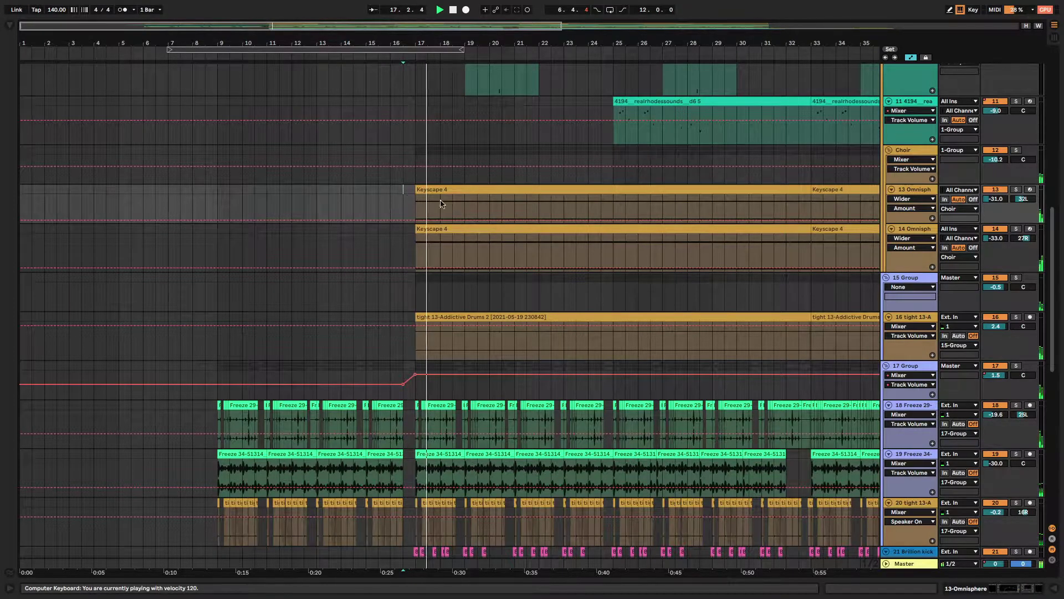
pyautogui.scroll(-6, 654, 369)
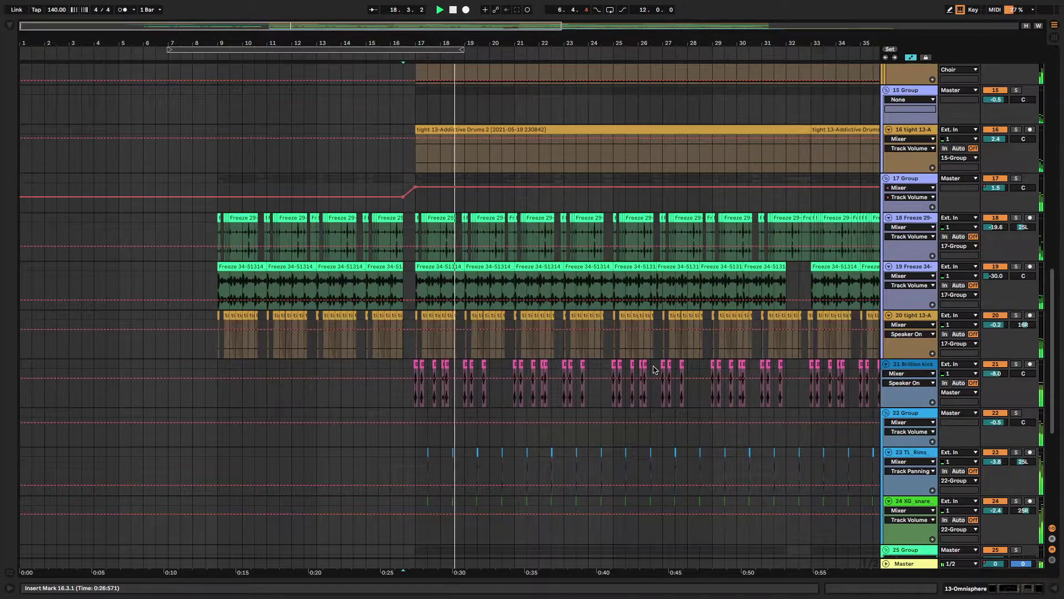
pyautogui.scroll(-7, 656, 366)
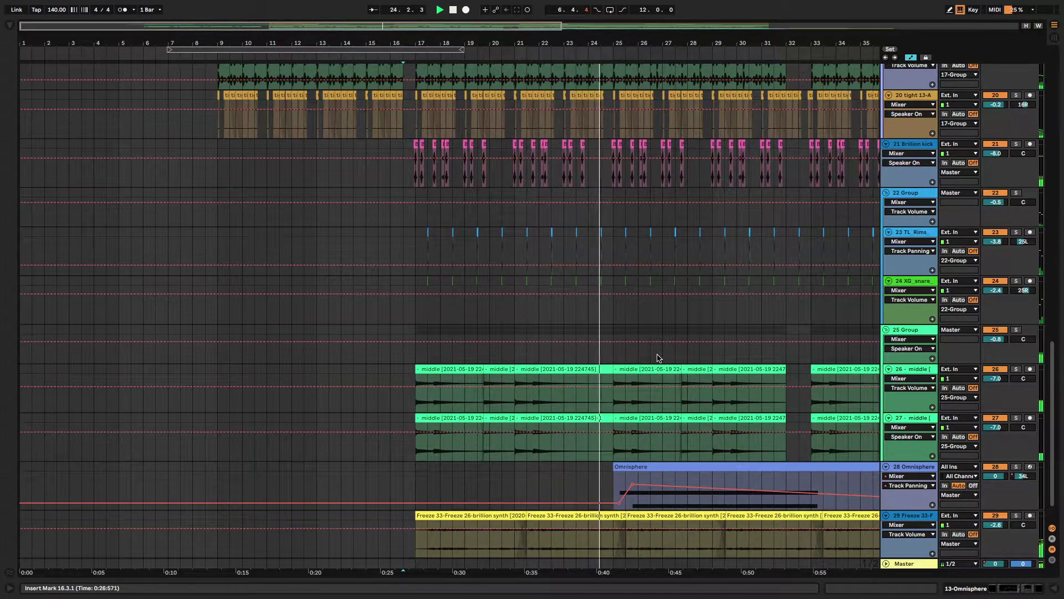
pyautogui.moveTo(719, 5)
pyautogui.press('-')
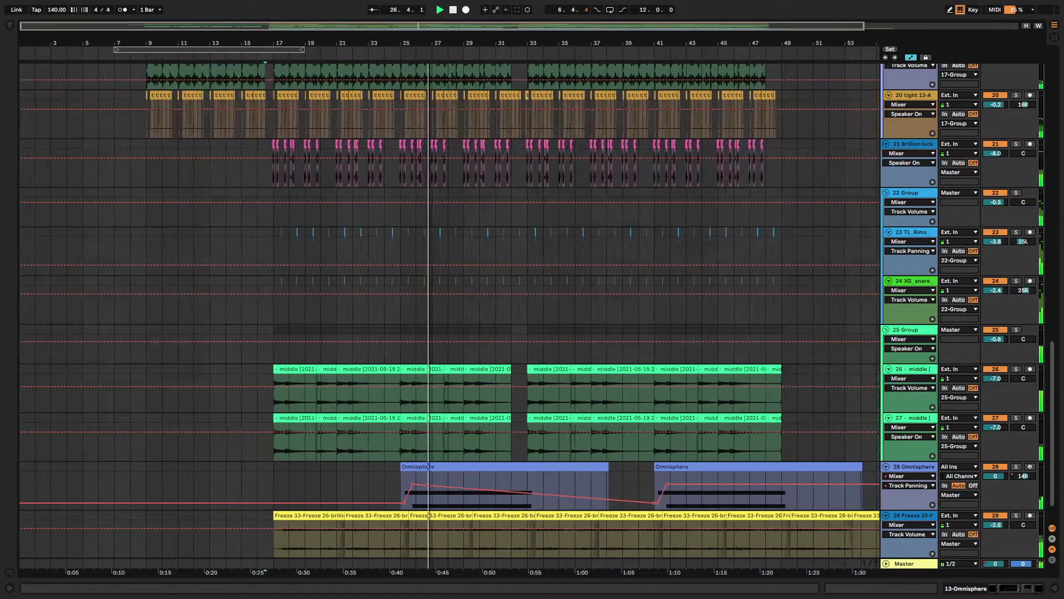
pyautogui.scroll(-2, 912, 459)
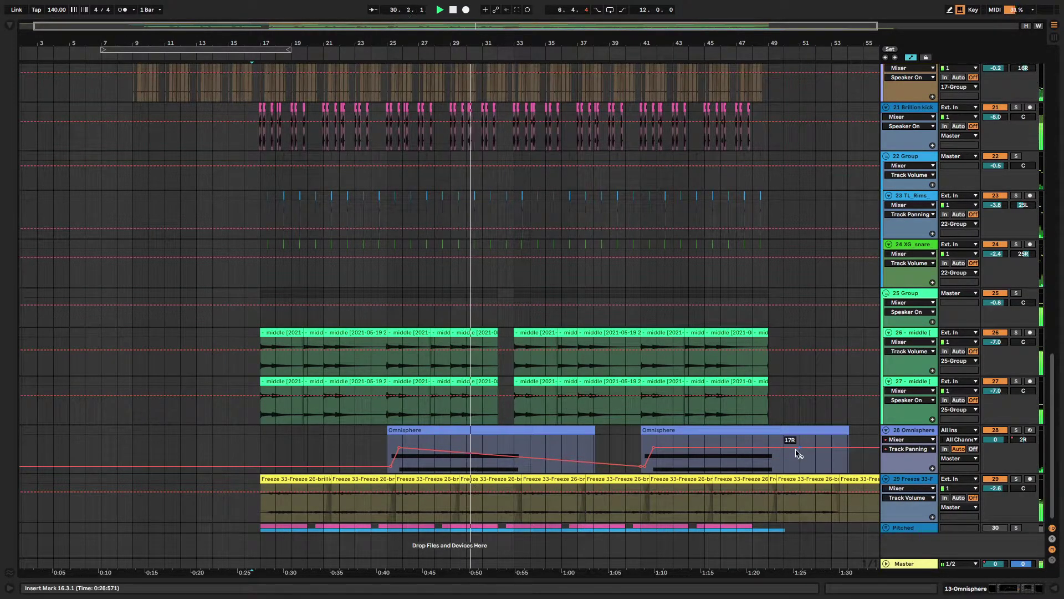
# Unfold and select the Pitched group, then relocate playback to bar 16
pyautogui.click(886, 527)
pyautogui.scroll(-5, 634, 505)
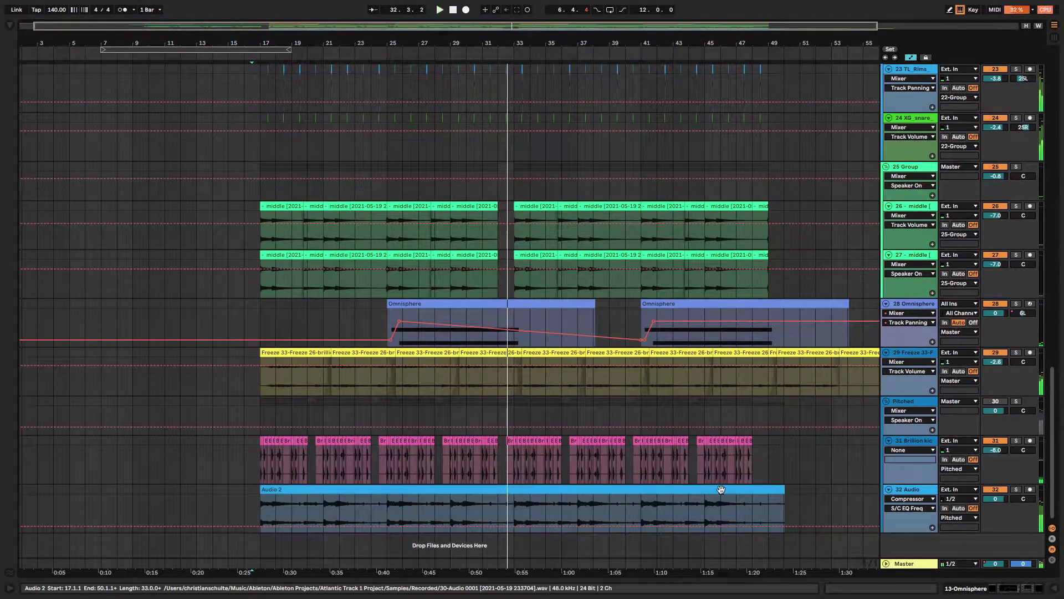
pyautogui.click(1024, 401)
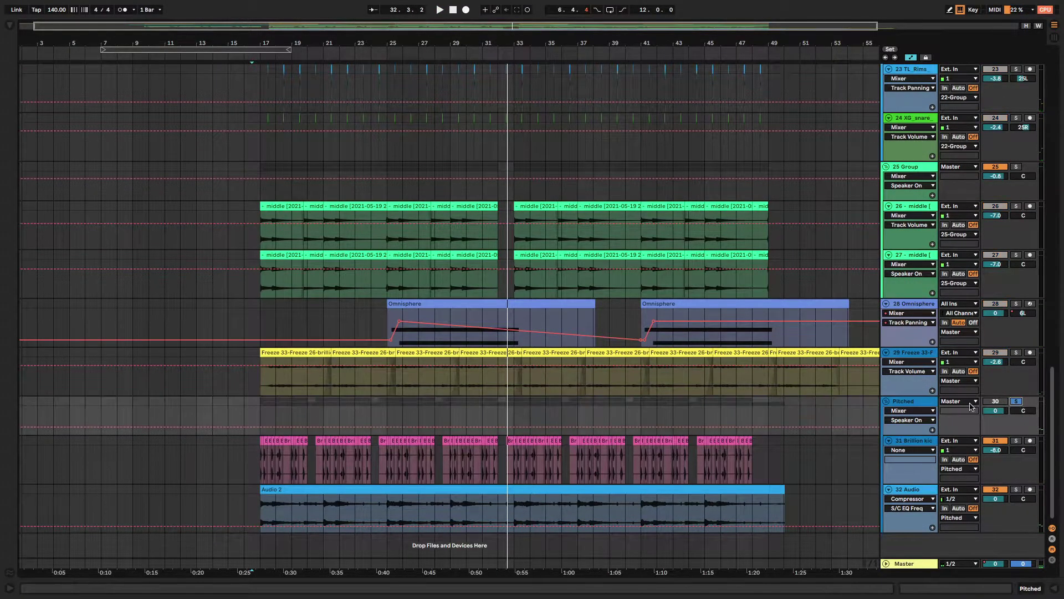
pyautogui.click(246, 403)
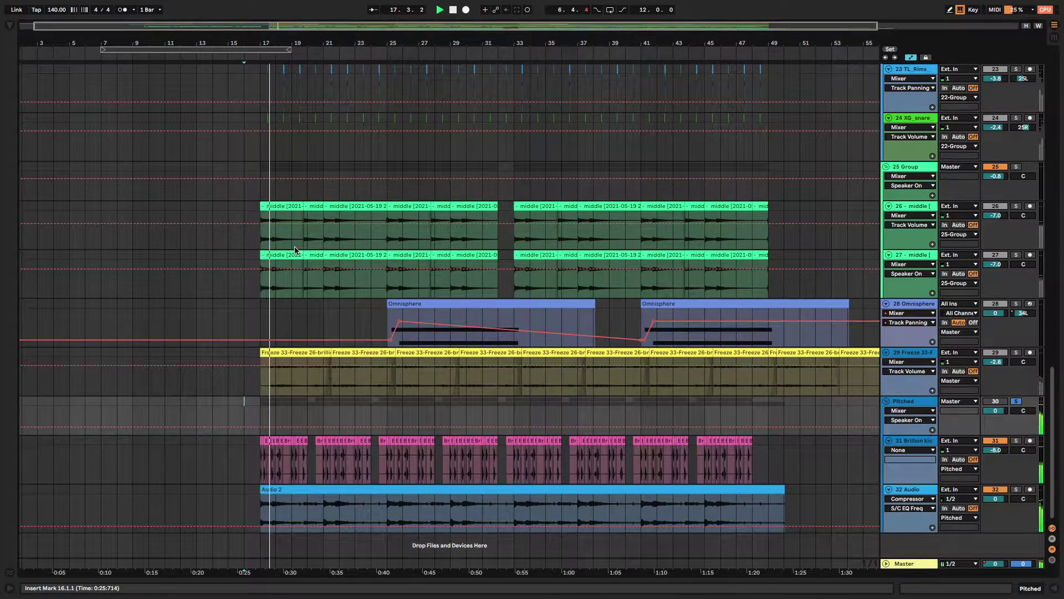
# Extend the first Brillion kick clip back to about bar 16.4, then zoom out
pyautogui.scroll(10, 295, 246)
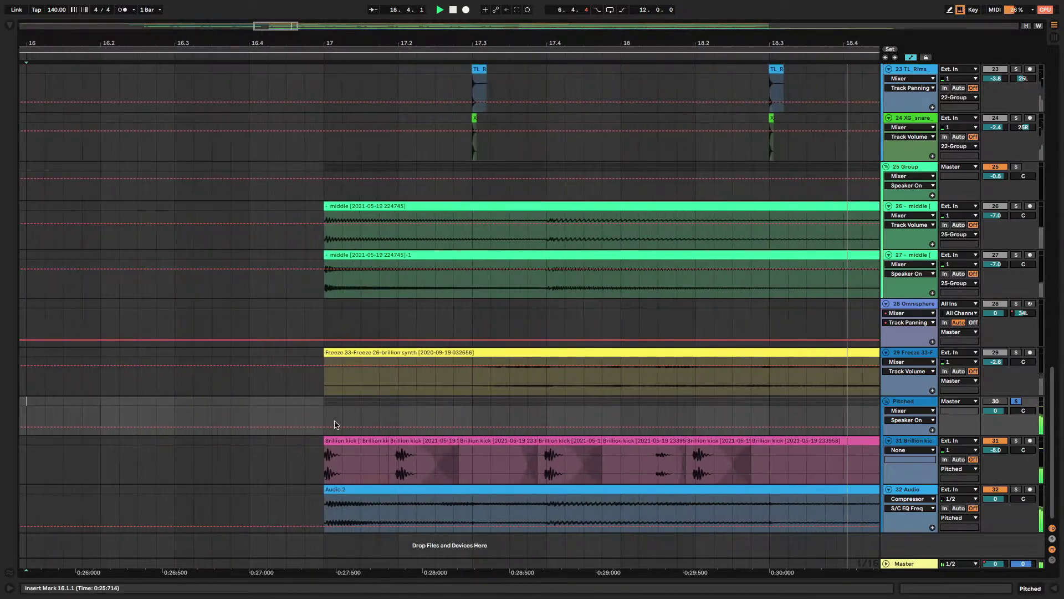
pyautogui.moveTo(326, 439); pyautogui.dragTo(286, 439)
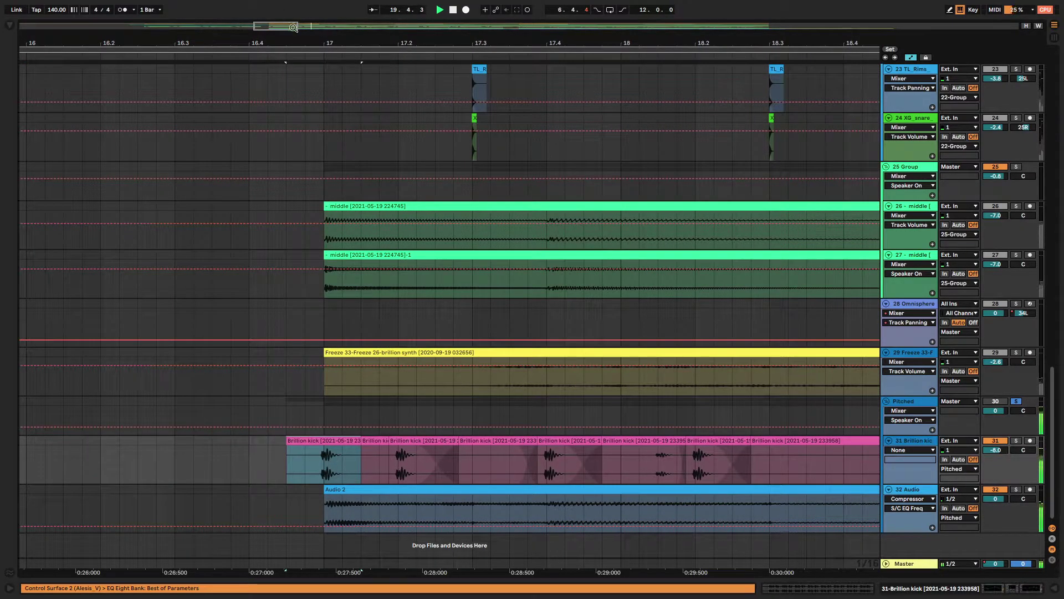
pyautogui.moveTo(295, 29); pyautogui.dragTo(135, 37)
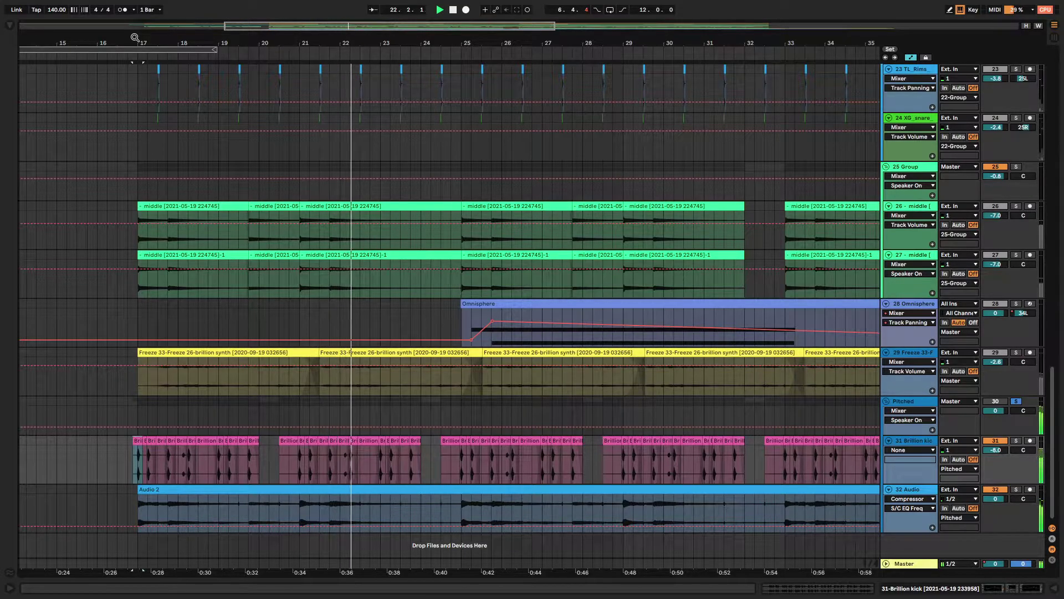
pyautogui.press('-')
pyautogui.press('-')
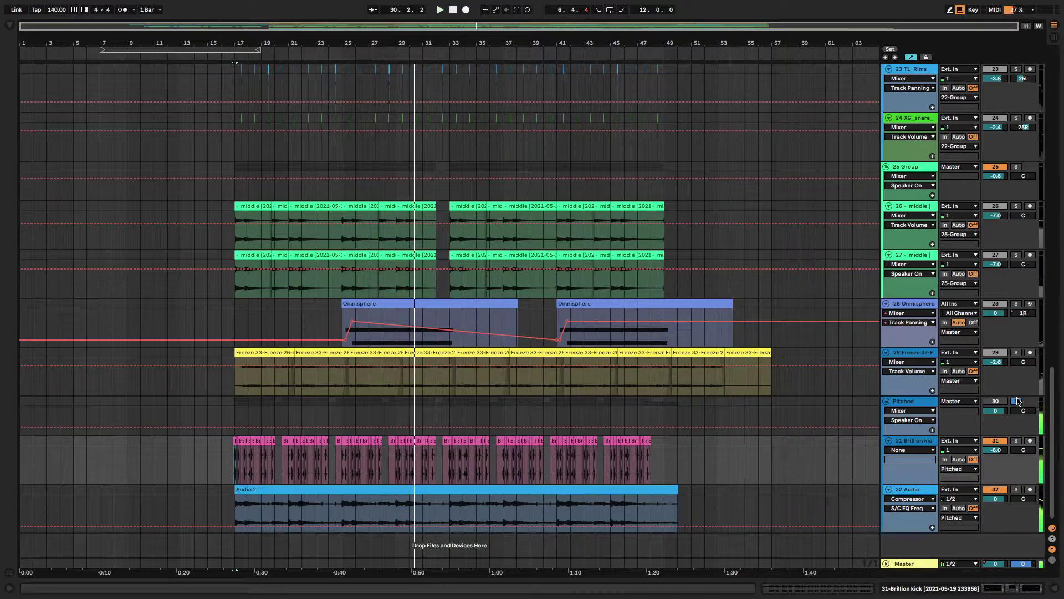
# Collapse Pitched, solo track 29's Brillion freeze layer, and play it from about bar 17
pyautogui.click(887, 402)
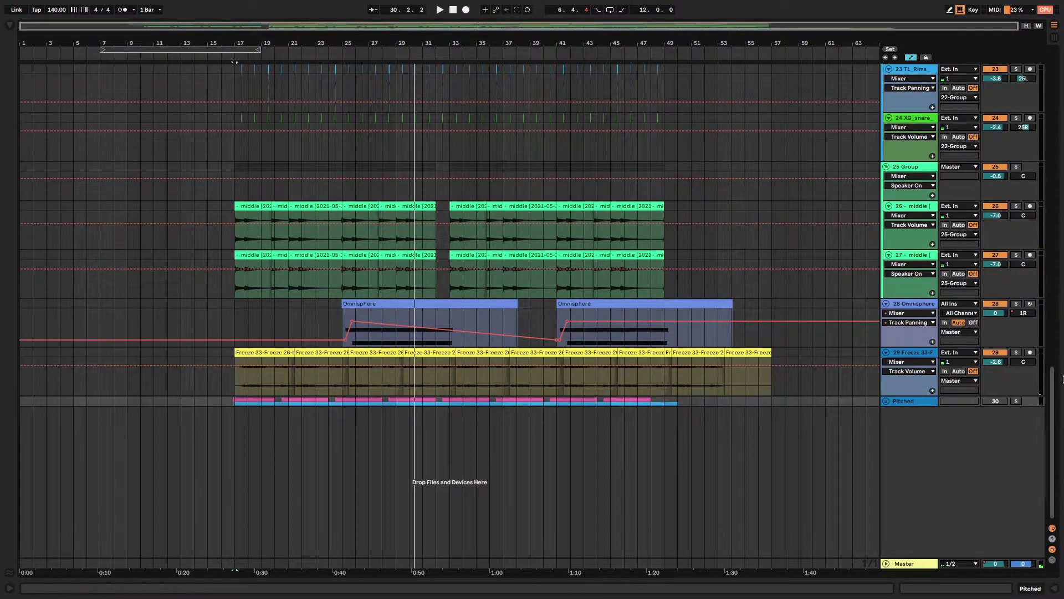
pyautogui.click(1014, 354)
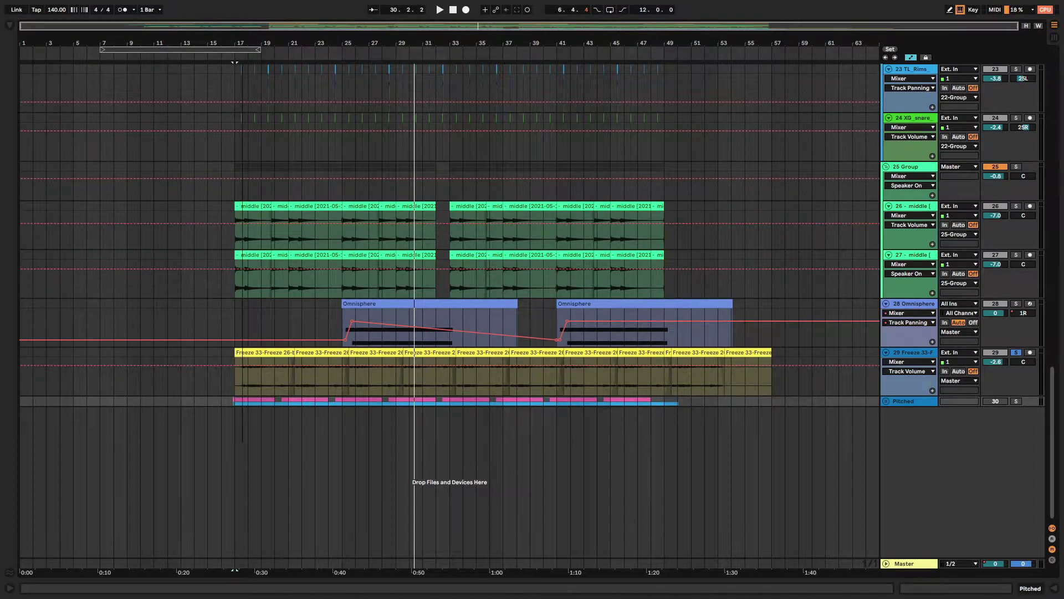
pyautogui.moveTo(248, 42); pyautogui.dragTo(248, 61)
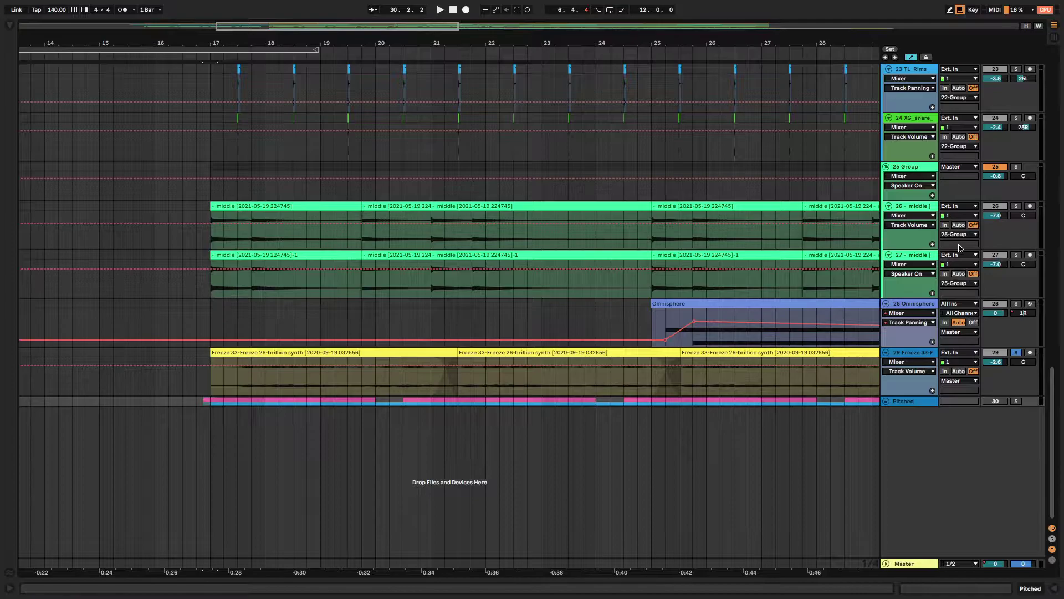
pyautogui.click(196, 156)
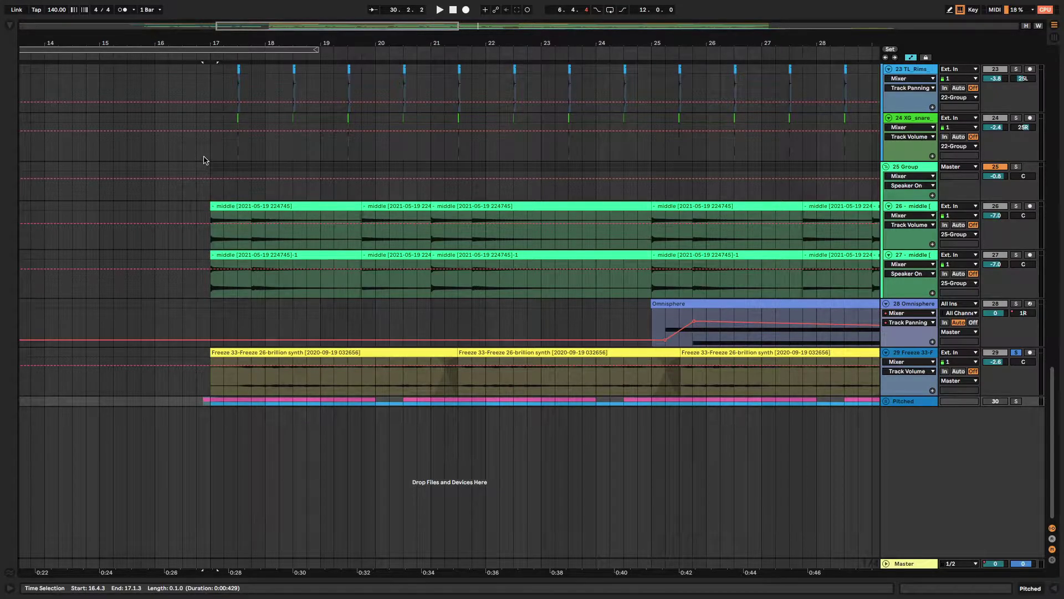
pyautogui.click(223, 383)
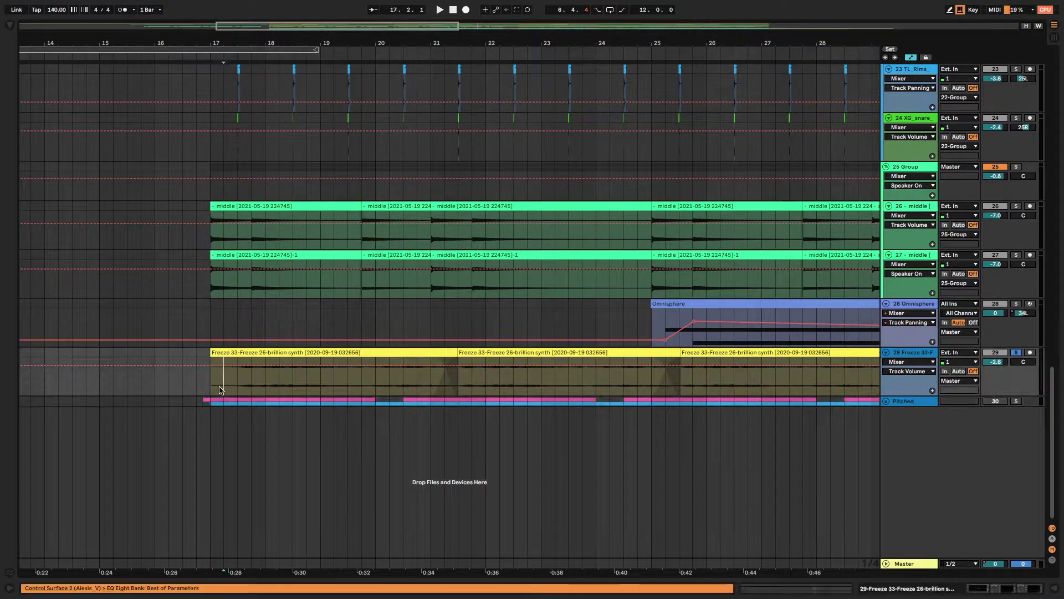
pyautogui.press('space')
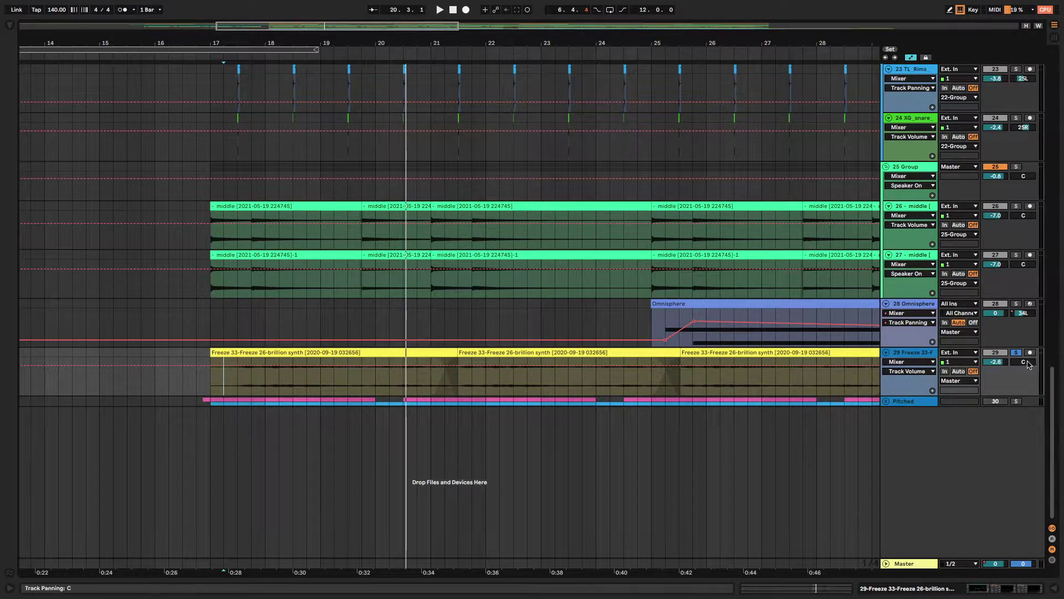
pyautogui.scroll(3, 1027, 332)
pyautogui.press('space')
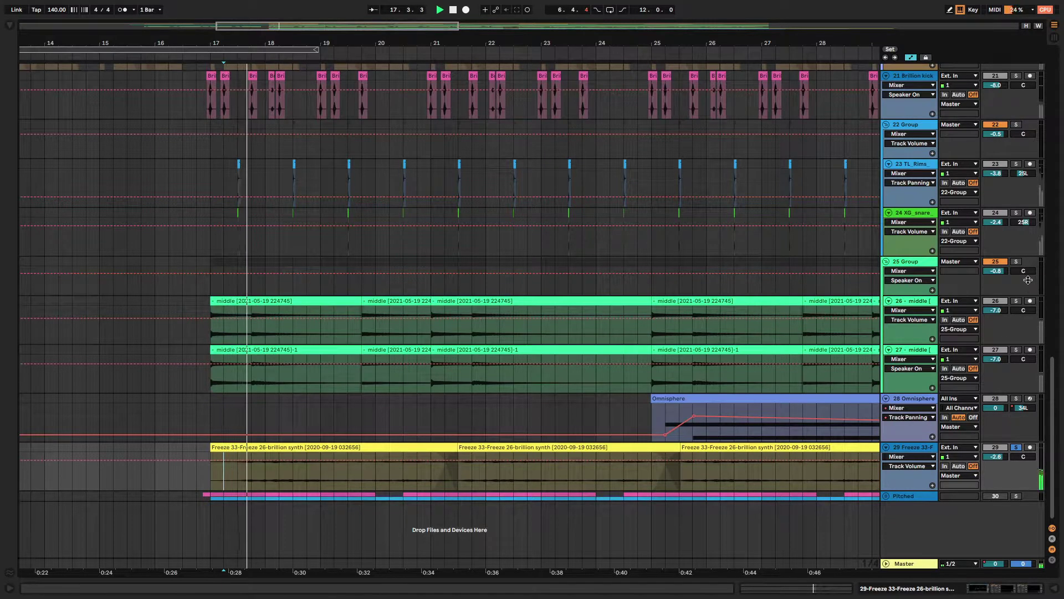
pyautogui.scroll(5, 1027, 279)
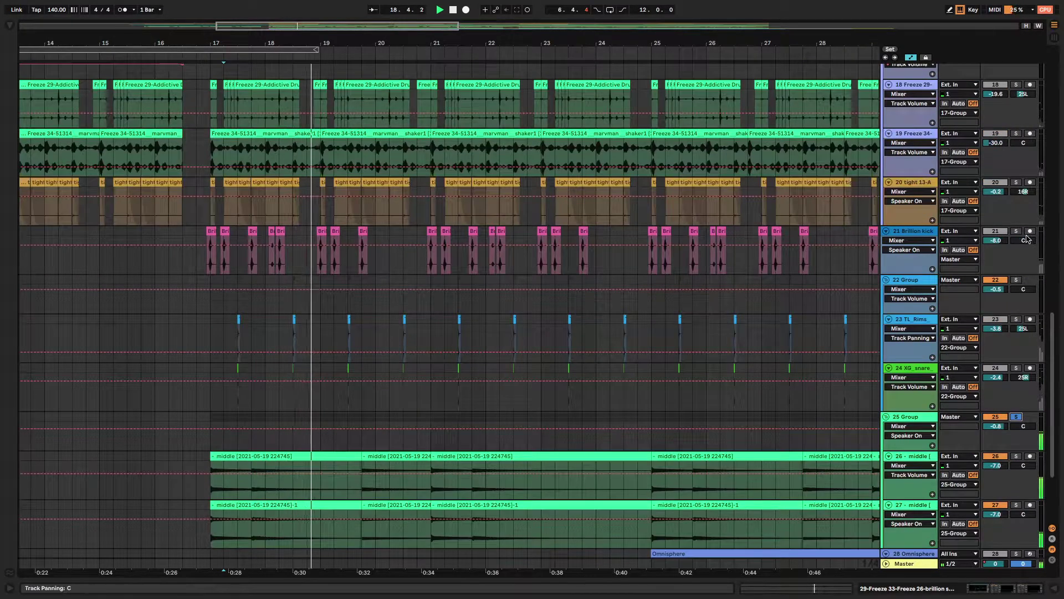
pyautogui.scroll(4, 949, 350)
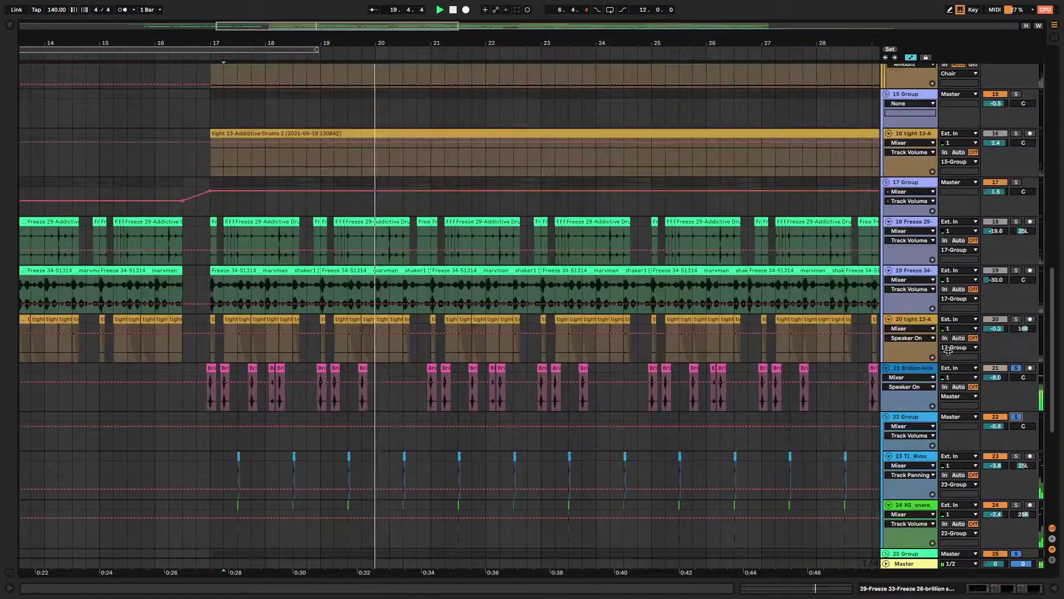
pyautogui.scroll(1, 949, 351)
pyautogui.scroll(4, 778, 397)
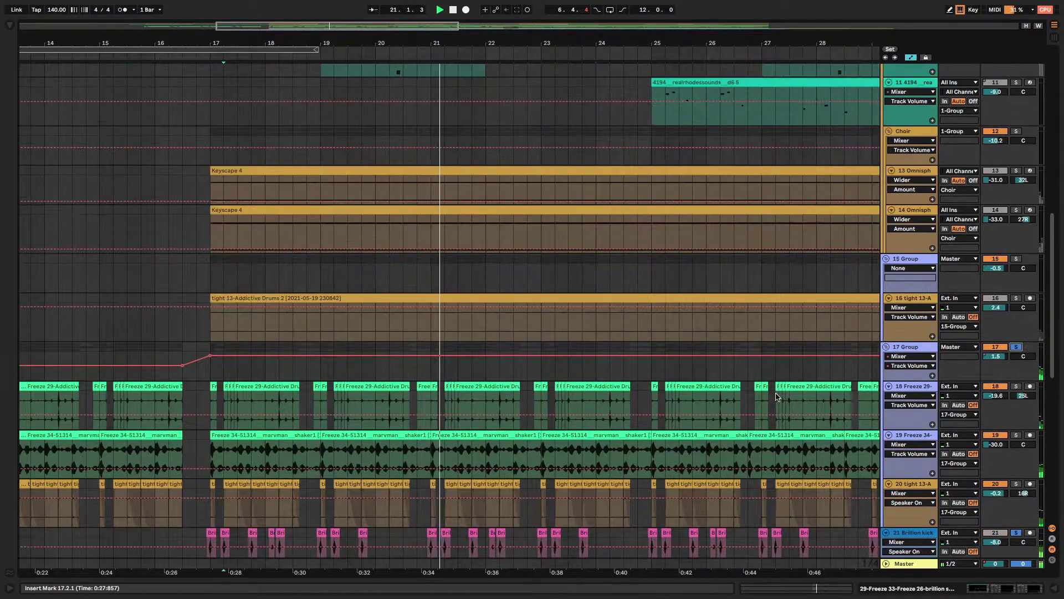
pyautogui.scroll(4, 778, 397)
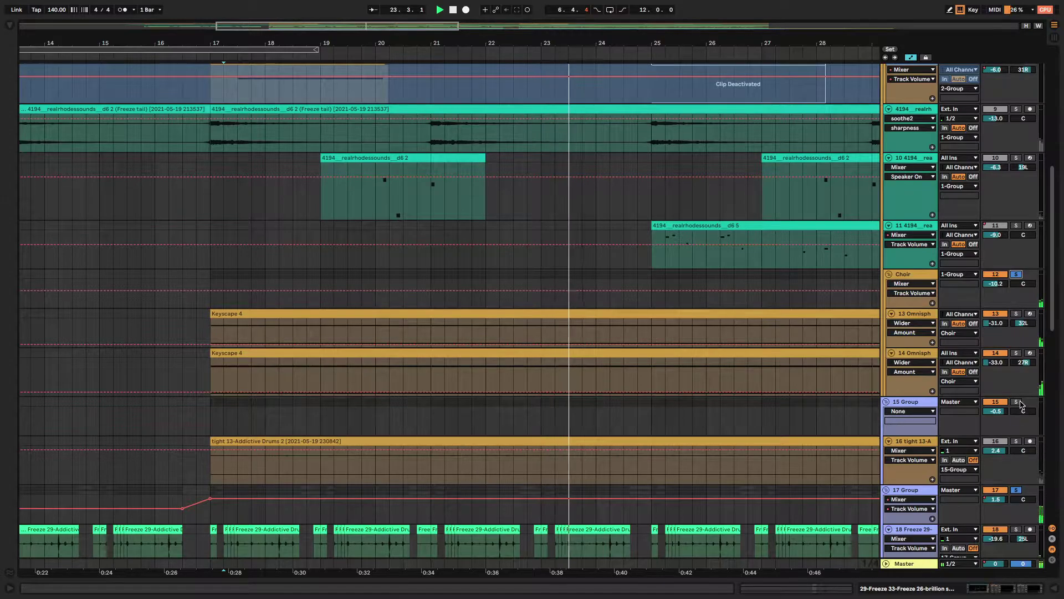
pyautogui.scroll(5, 779, 423)
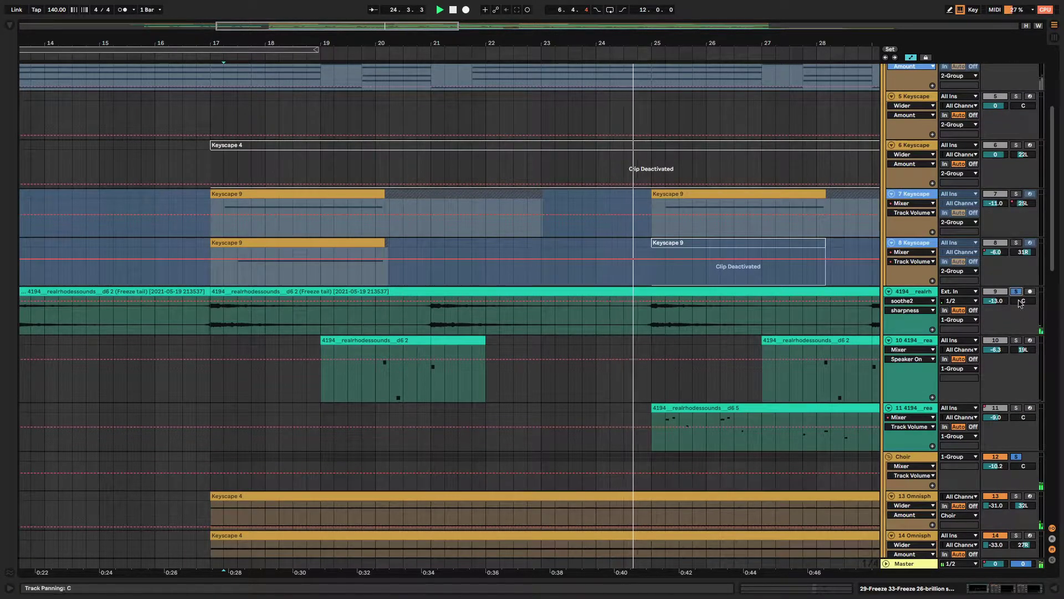
pyautogui.scroll(4, 809, 397)
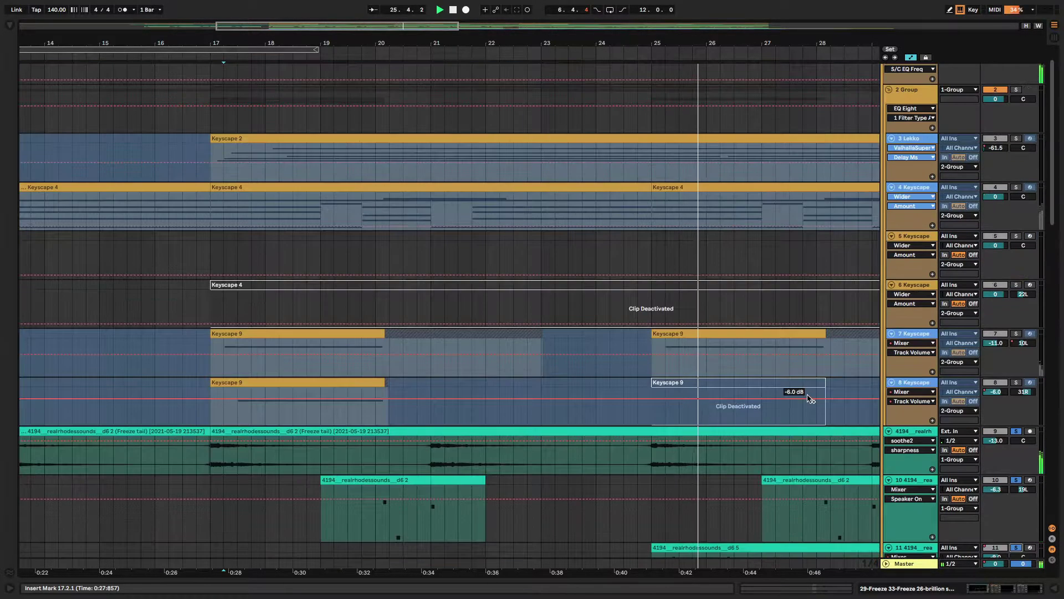
pyautogui.moveTo(1013, 355); pyautogui.dragTo(1011, 335)
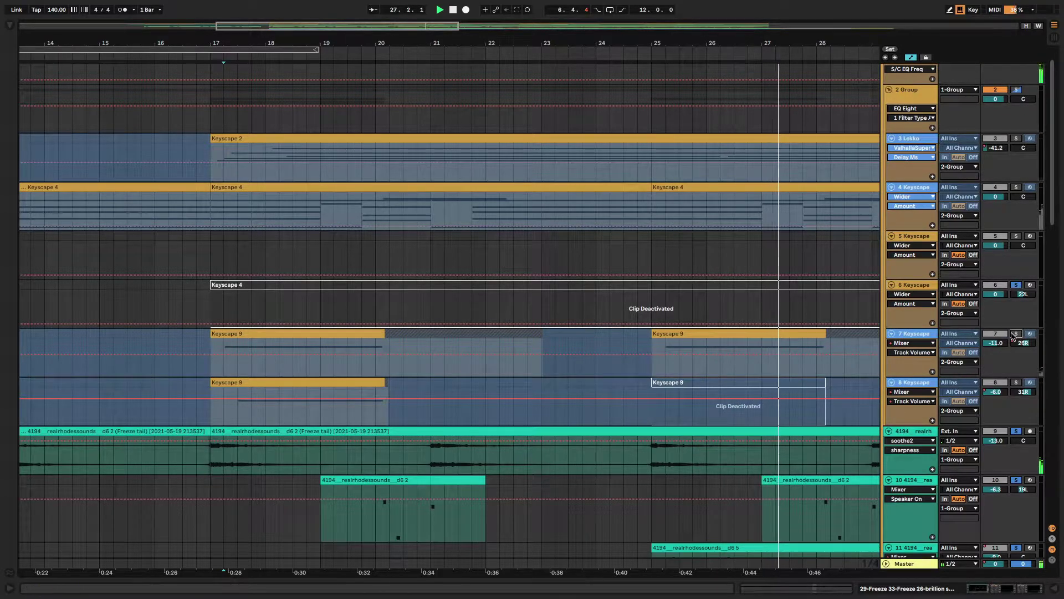
pyautogui.click(1016, 138)
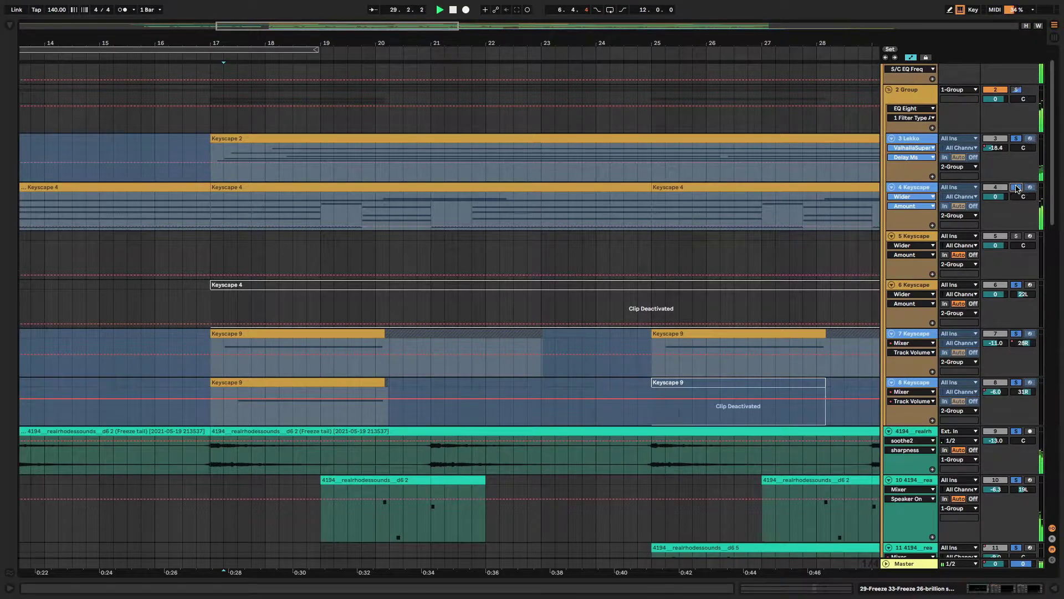
pyautogui.click(1017, 188)
pyautogui.moveTo(813, 44); pyautogui.dragTo(814, 25)
pyautogui.scroll(-5, 502, 359)
pyautogui.scroll(-5, 502, 359)
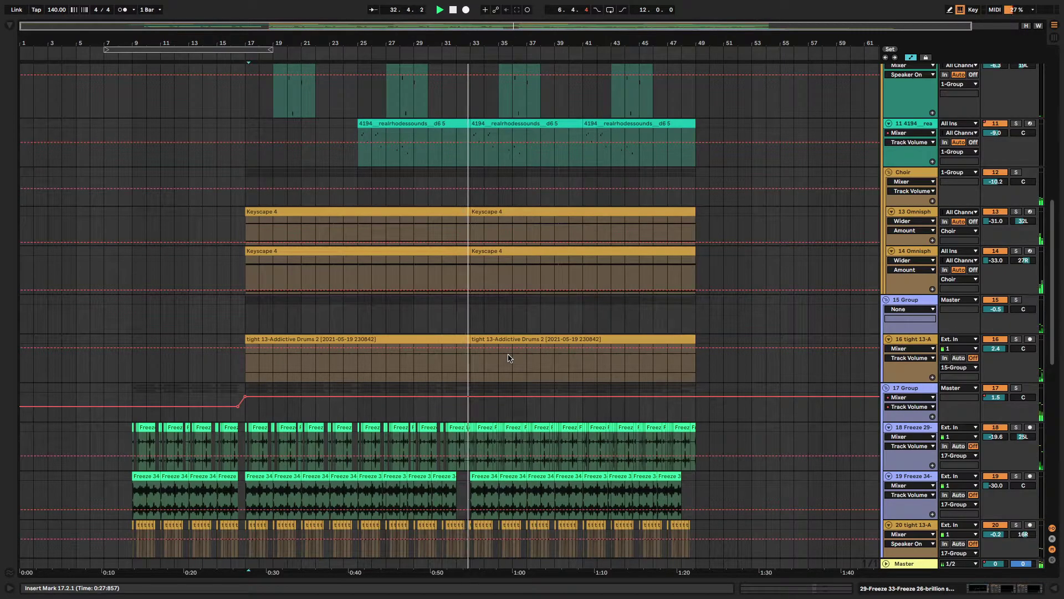
pyautogui.scroll(-5, 535, 340)
pyautogui.scroll(-5, 545, 341)
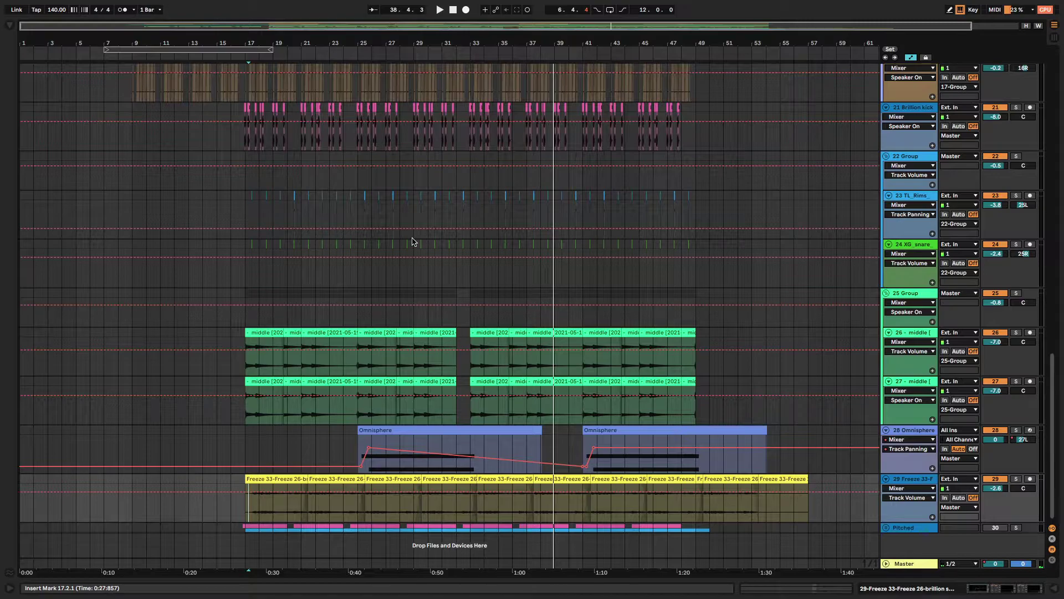
# Fold 1, 15, 17 and 22 Groups and the 21 Brillion kick track
pyautogui.moveTo(368, 40); pyautogui.dragTo(368, 78)
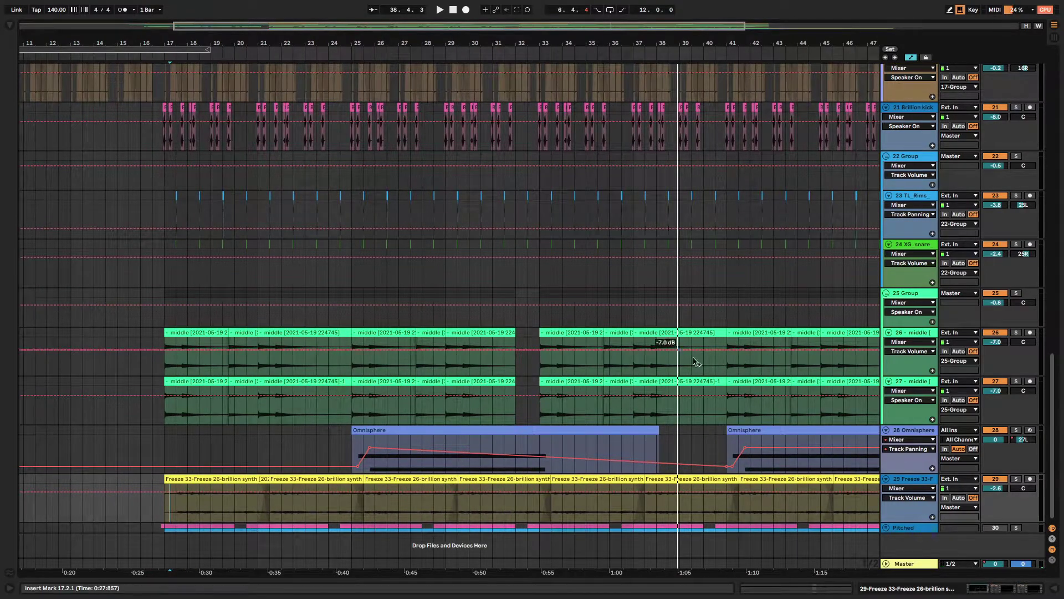
pyautogui.press('-')
pyautogui.press('-')
pyautogui.scroll(3, 668, 406)
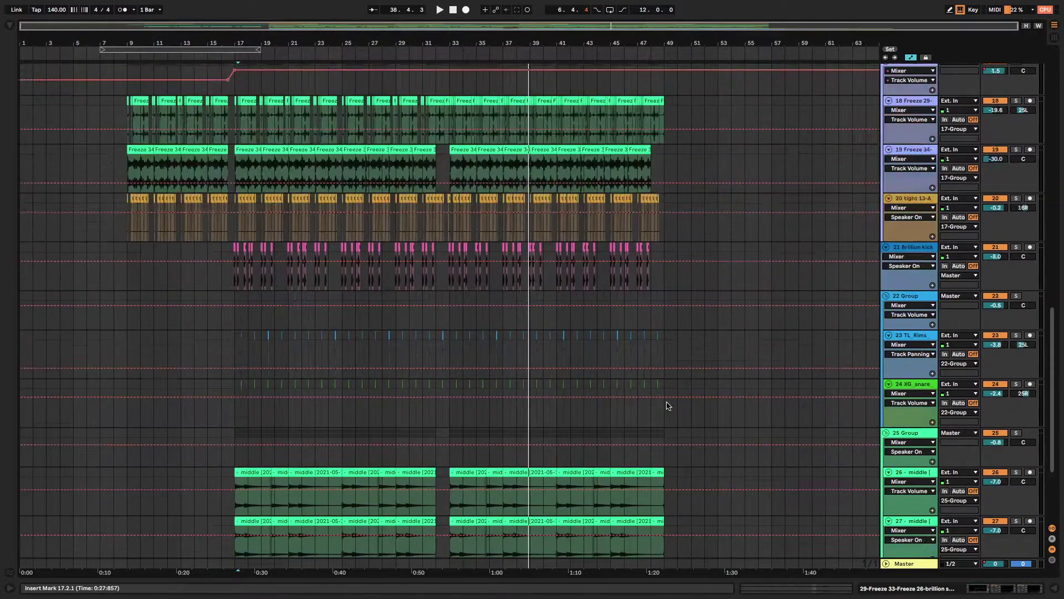
pyautogui.scroll(15, 668, 407)
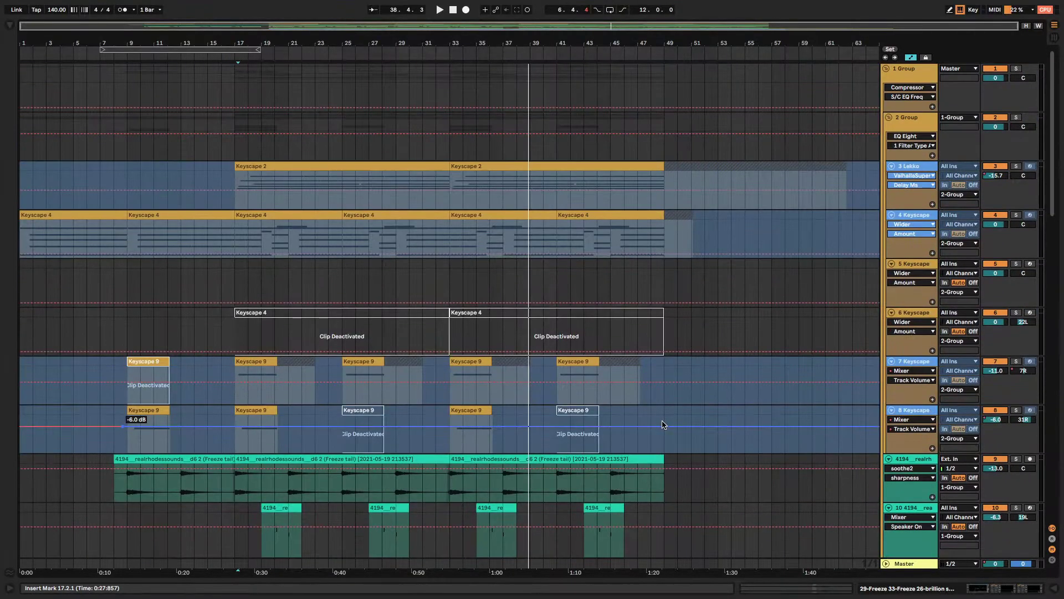
pyautogui.click(886, 68)
pyautogui.click(886, 90)
pyautogui.click(886, 99)
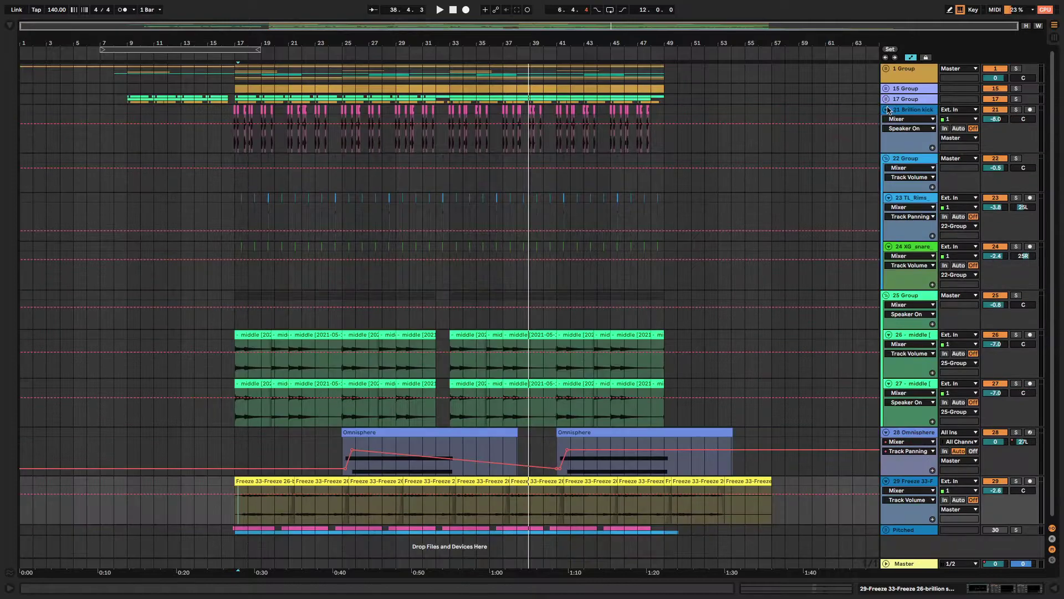
pyautogui.click(886, 109)
pyautogui.click(886, 120)
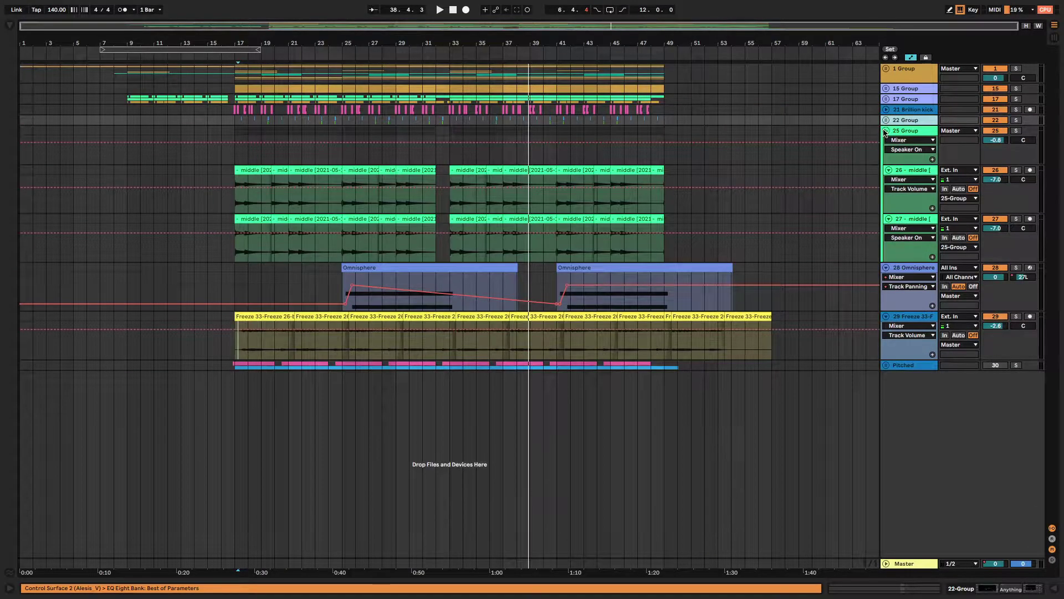
# Fold the remaining rows through Pitched, unfold all, and select track 28 bars 1–56
pyautogui.click(886, 131)
pyautogui.click(886, 141)
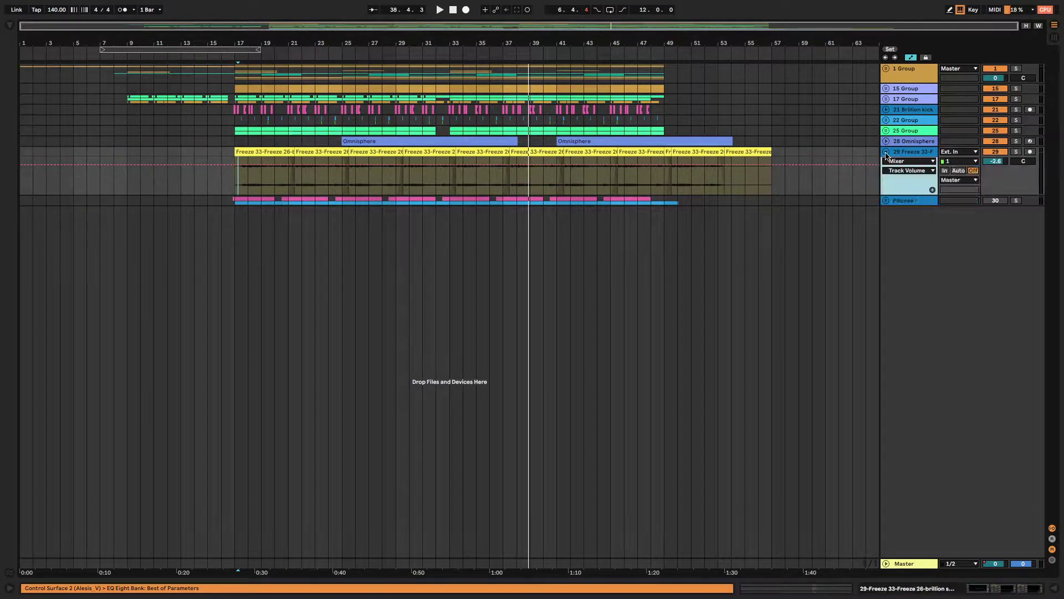
pyautogui.click(886, 153)
pyautogui.click(886, 152)
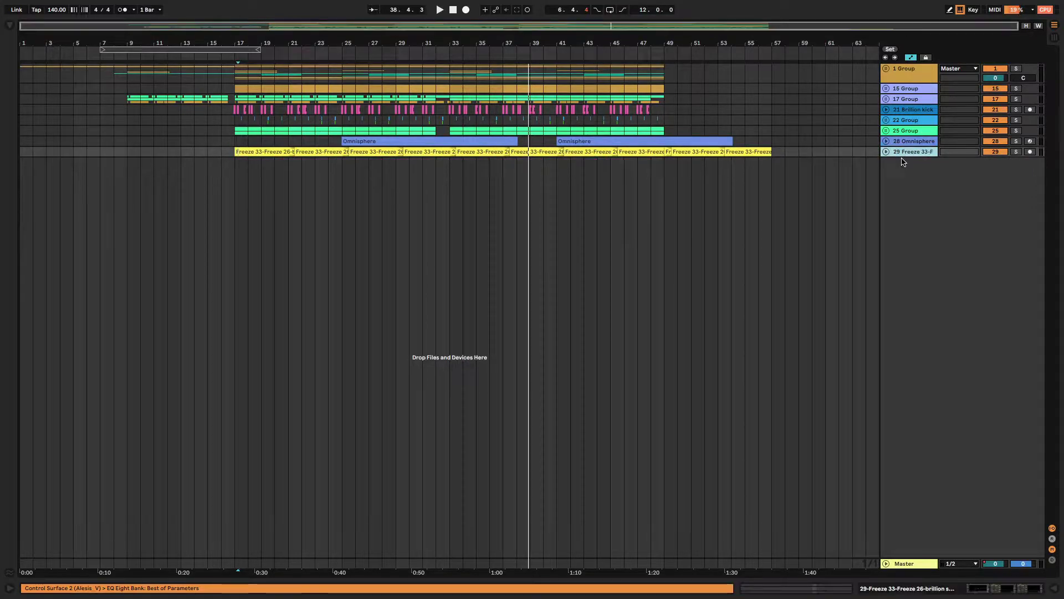
pyautogui.keyDown('alt'); pyautogui.click(886, 98); pyautogui.keyUp('alt')
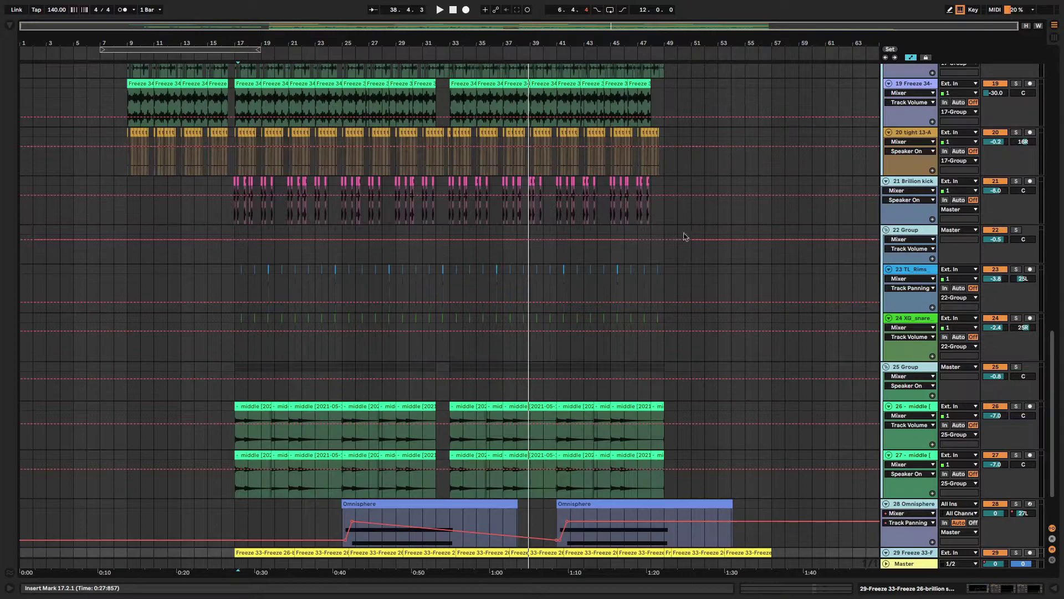
pyautogui.moveTo(768, 443); pyautogui.dragTo(21, 443)
# Freeze Omnisphere track 28 from its time selection
pyautogui.rightClick(108, 459)
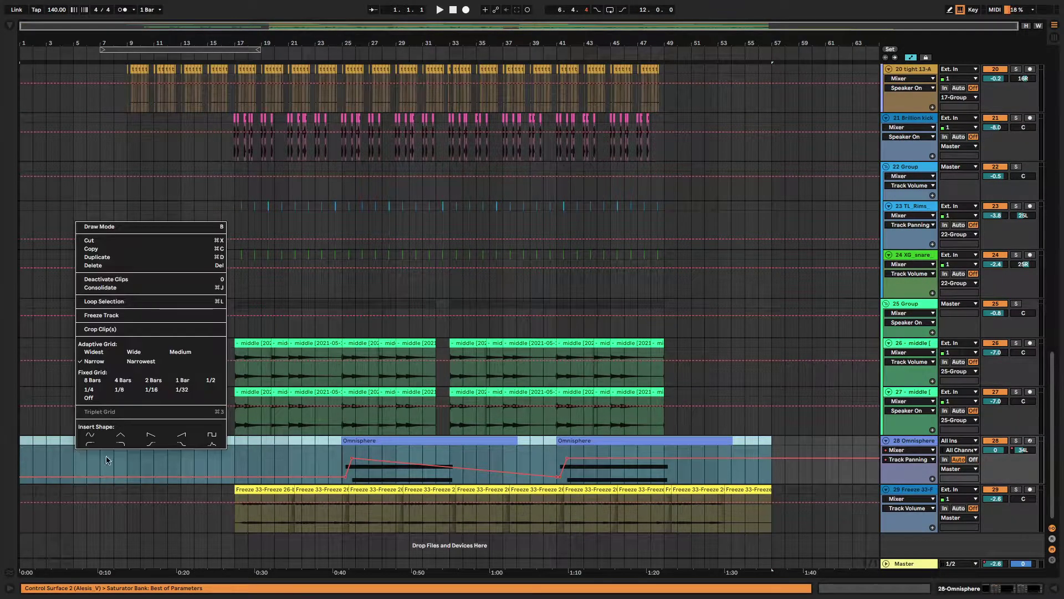
pyautogui.click(101, 315)
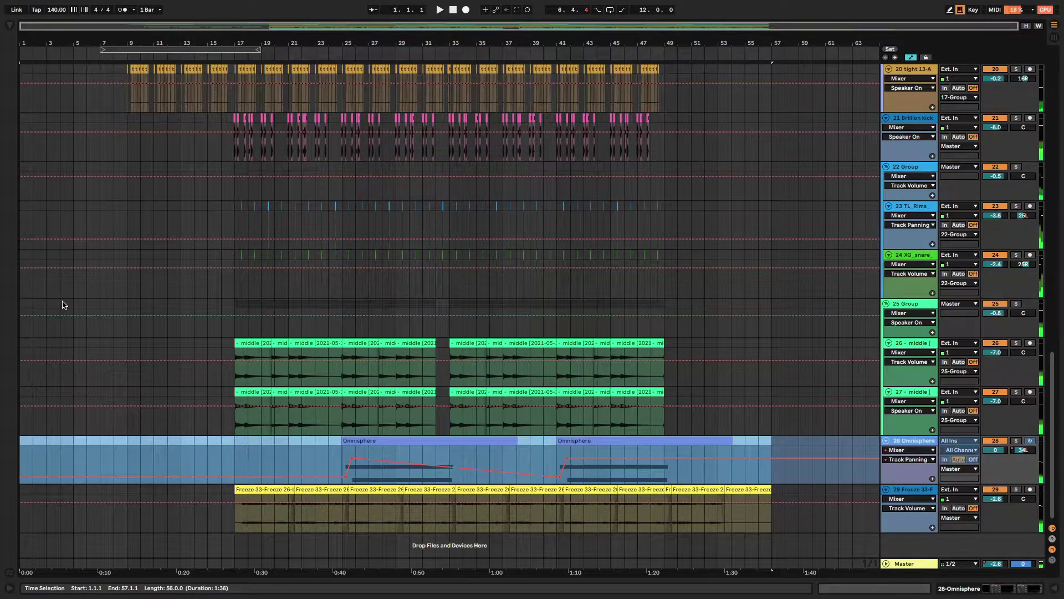
pyautogui.scroll(5, 416, 377)
pyautogui.scroll(8, 411, 379)
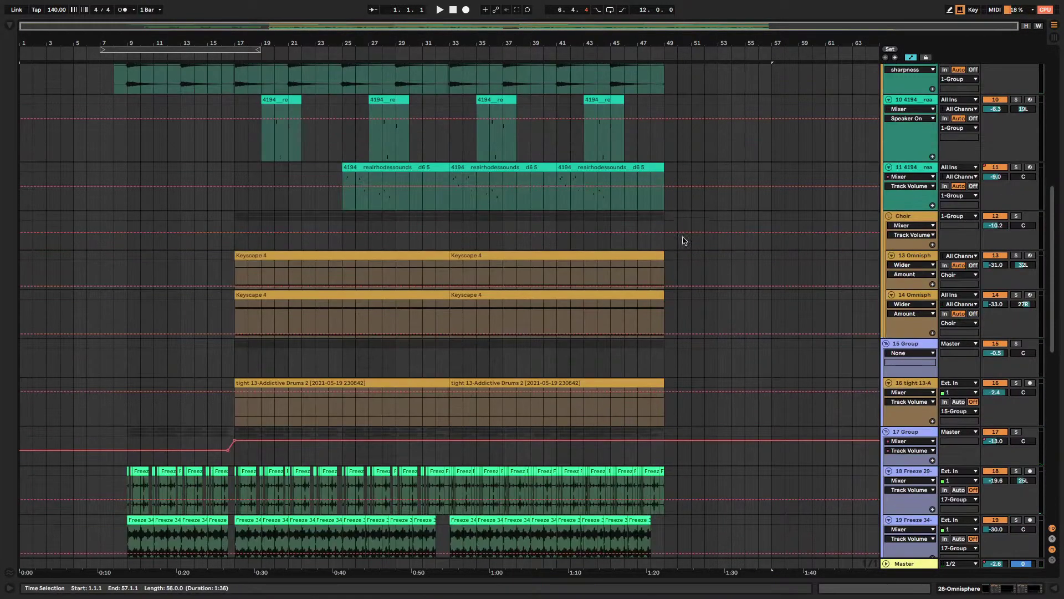
# Select Omnisphere tracks 13–14 back to the start and freeze them
pyautogui.moveTo(670, 256); pyautogui.dragTo(21, 304)
pyautogui.rightClick(88, 259)
pyautogui.click(133, 385)
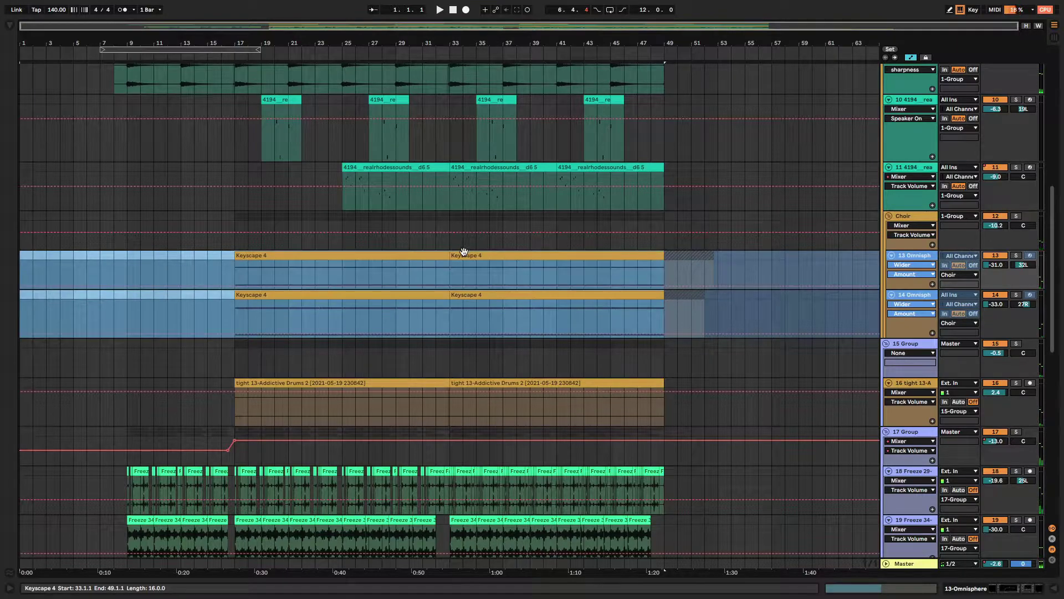
pyautogui.scroll(3, 641, 284)
# Select realrhodessounds tracks 10–11 from bar 49 to the start and freeze them
pyautogui.moveTo(668, 240); pyautogui.dragTo(22, 311)
pyautogui.rightClick(89, 279)
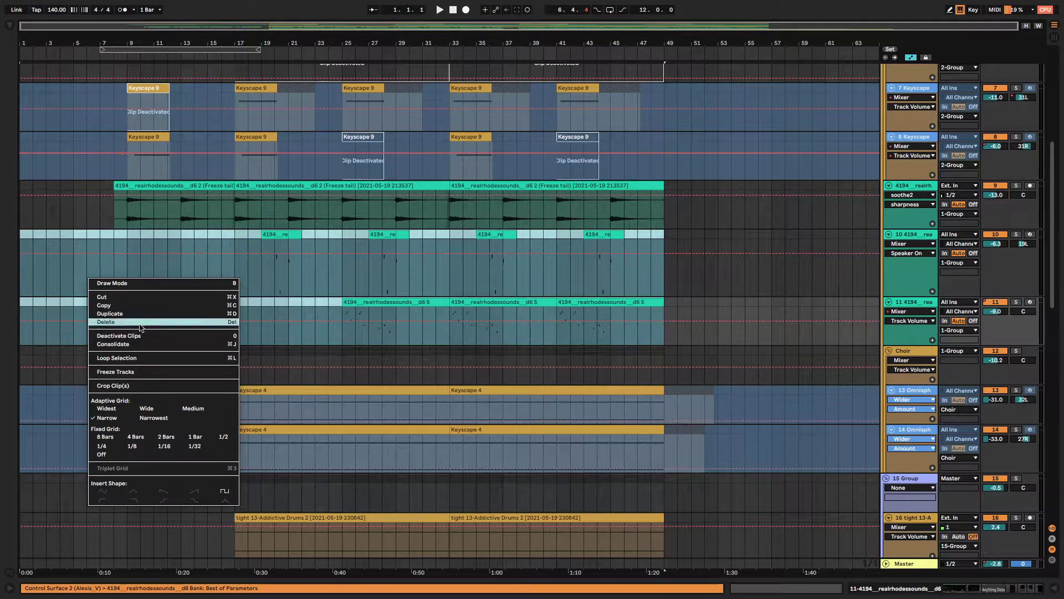
pyautogui.click(133, 372)
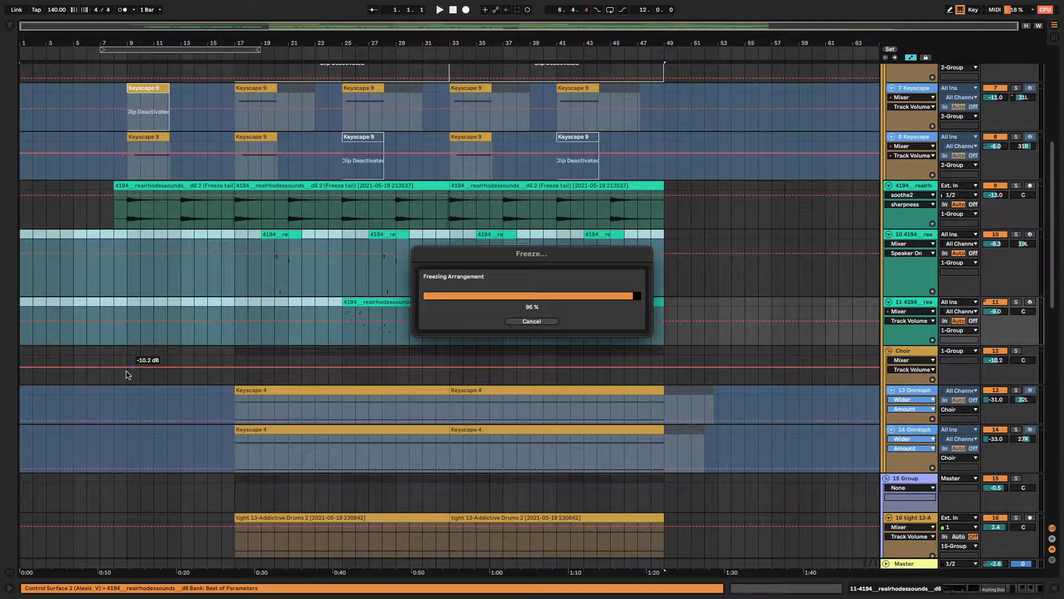
pyautogui.scroll(5, 269, 433)
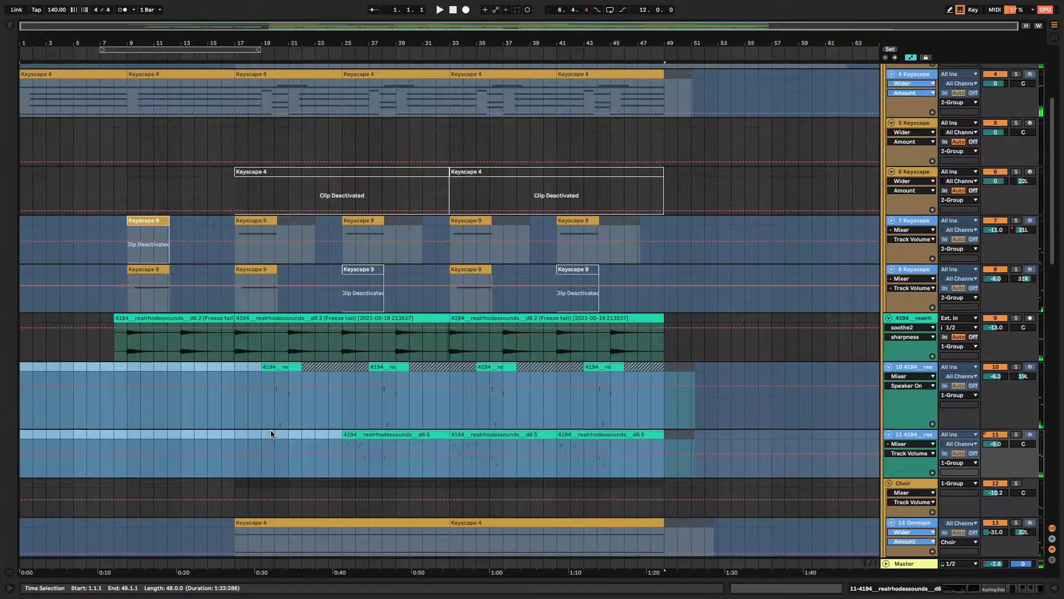
pyautogui.scroll(-7, 713, 552)
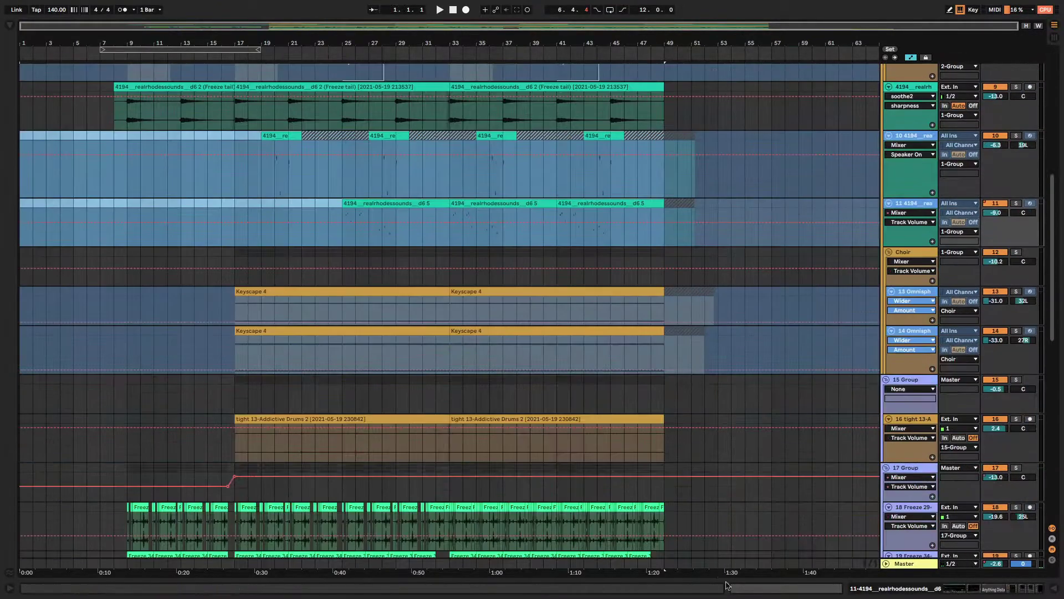
pyautogui.scroll(-10, 708, 443)
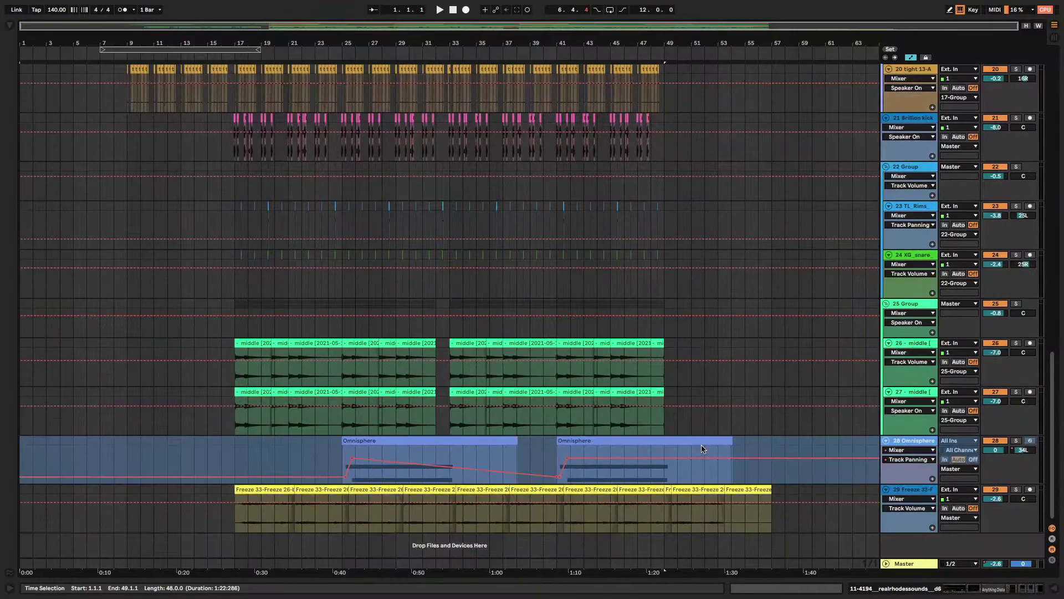
# Fold all tracks and insert a new MIDI track below track 29 Freeze
pyautogui.click(808, 478)
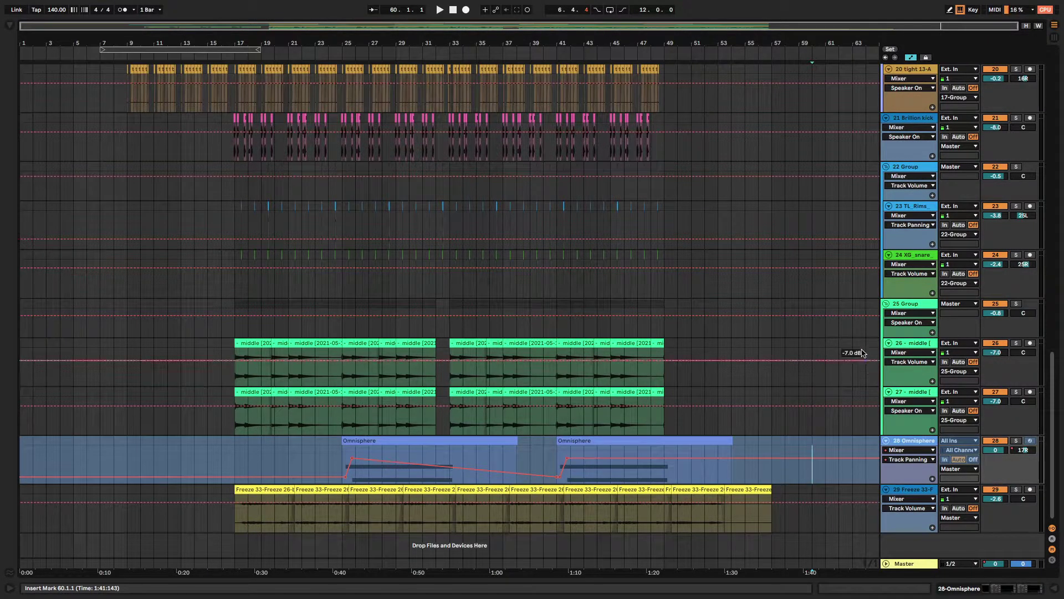
pyautogui.keyDown('alt'); pyautogui.click(887, 441); pyautogui.keyUp('alt')
pyautogui.click(916, 152)
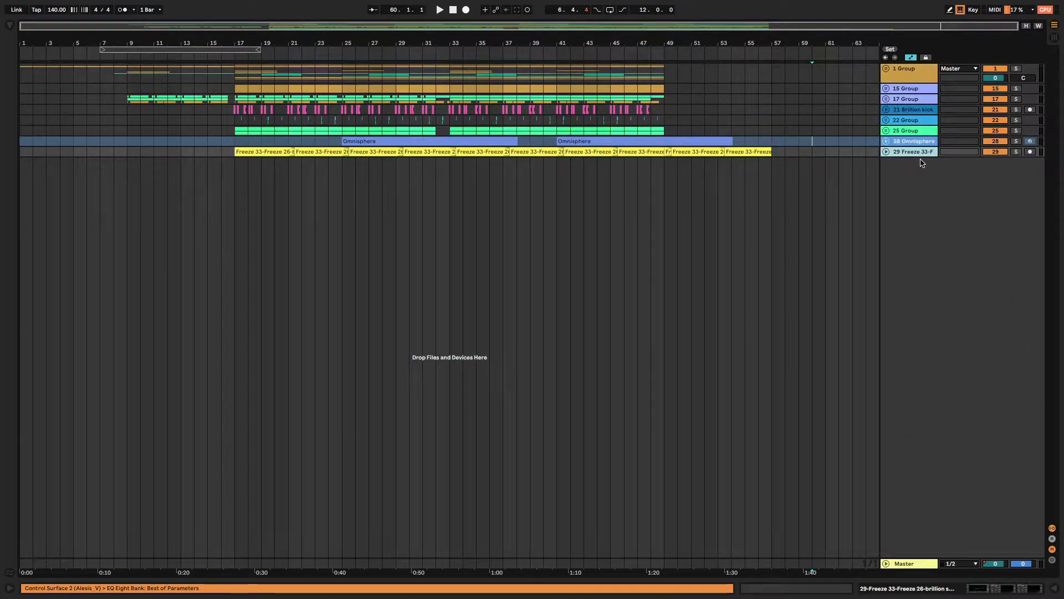
pyautogui.hotkey('ctrl', 'shift', 't')
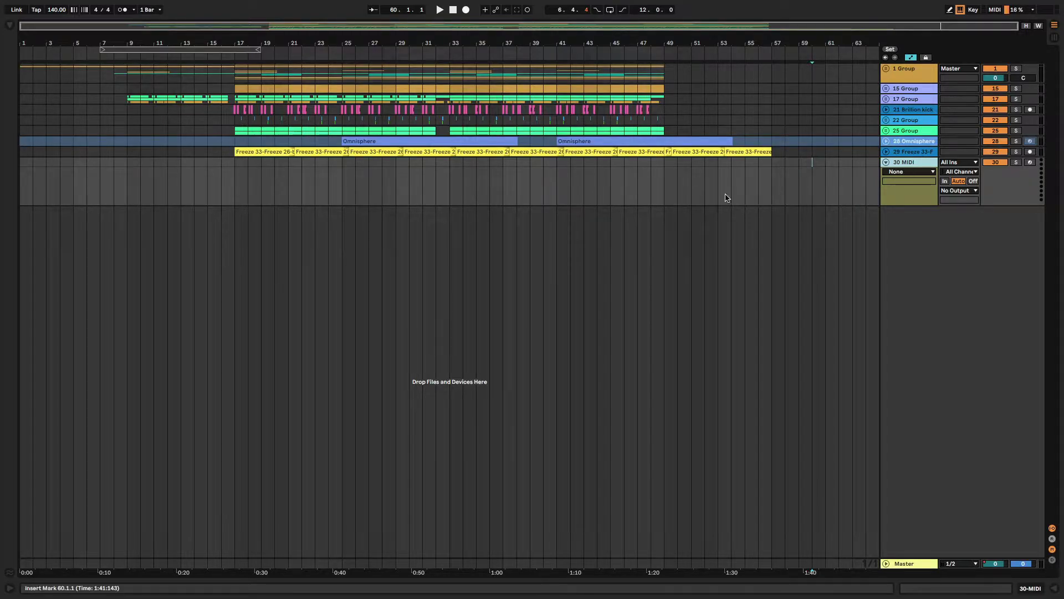
# Create an empty 8-bar MIDI clip at bars 17–25 on the new track
pyautogui.moveTo(236, 165); pyautogui.dragTo(341, 164)
pyautogui.doubleClick(340, 164)
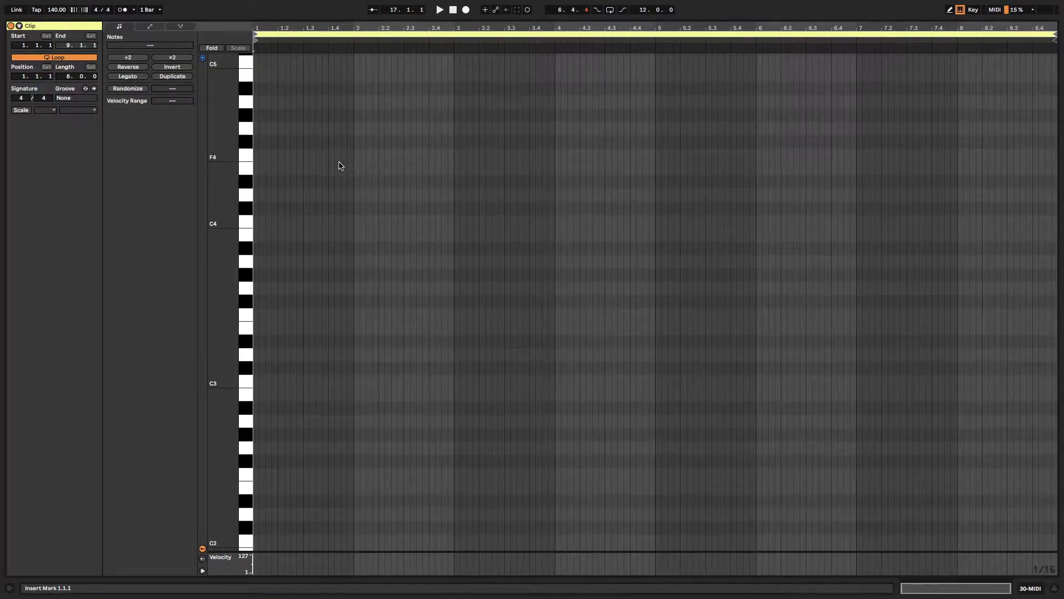
pyautogui.click(1056, 590)
# Search the browser for 'omni' and load the Omnisphere instrument onto track 30
pyautogui.doubleClick(909, 162)
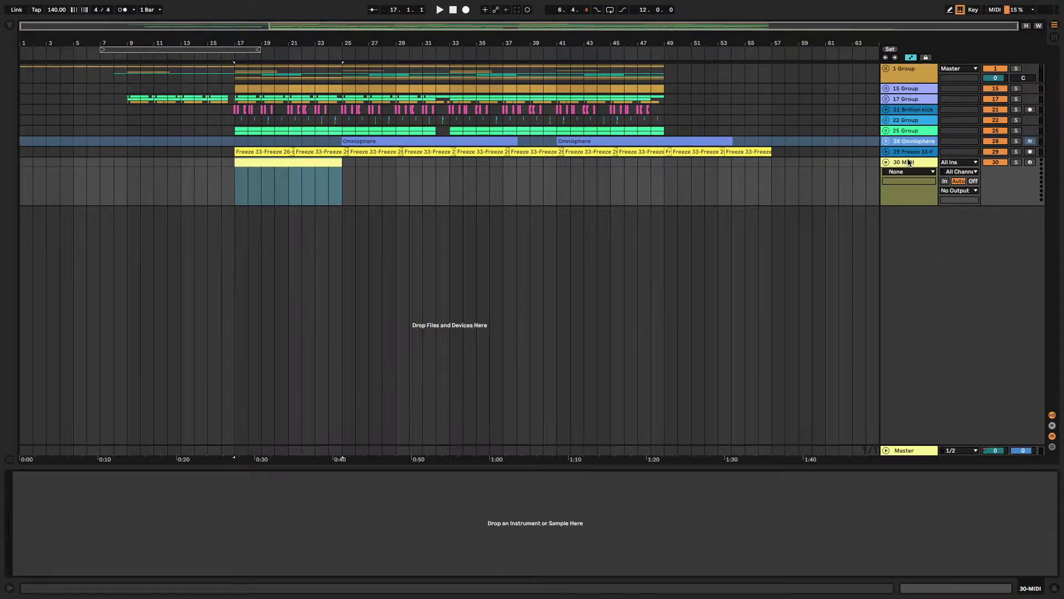
pyautogui.hotkey('ctrl', 'f')
pyautogui.write('keyscape')
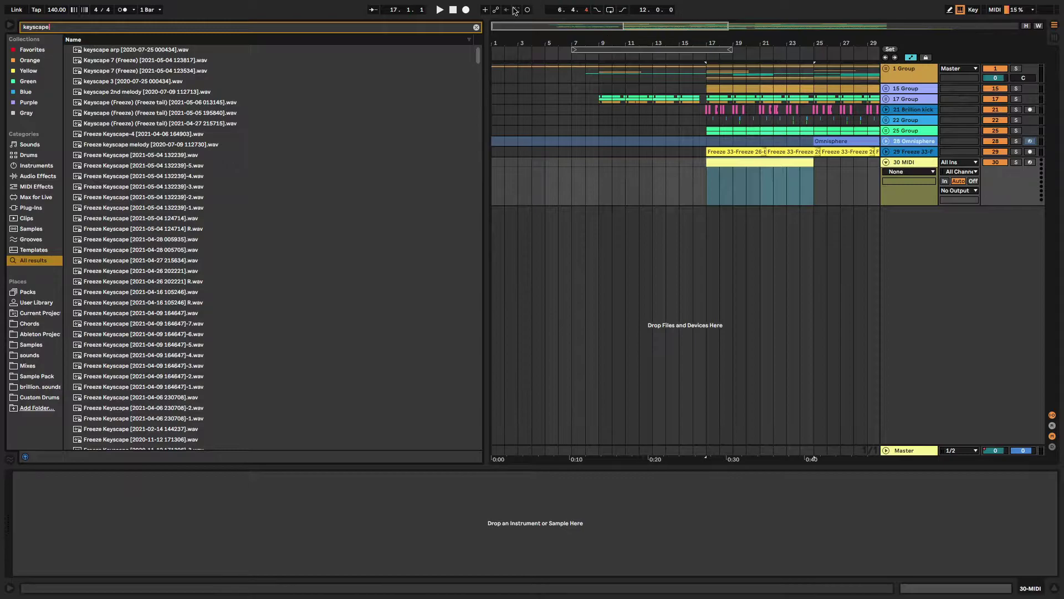
pyautogui.click(476, 27)
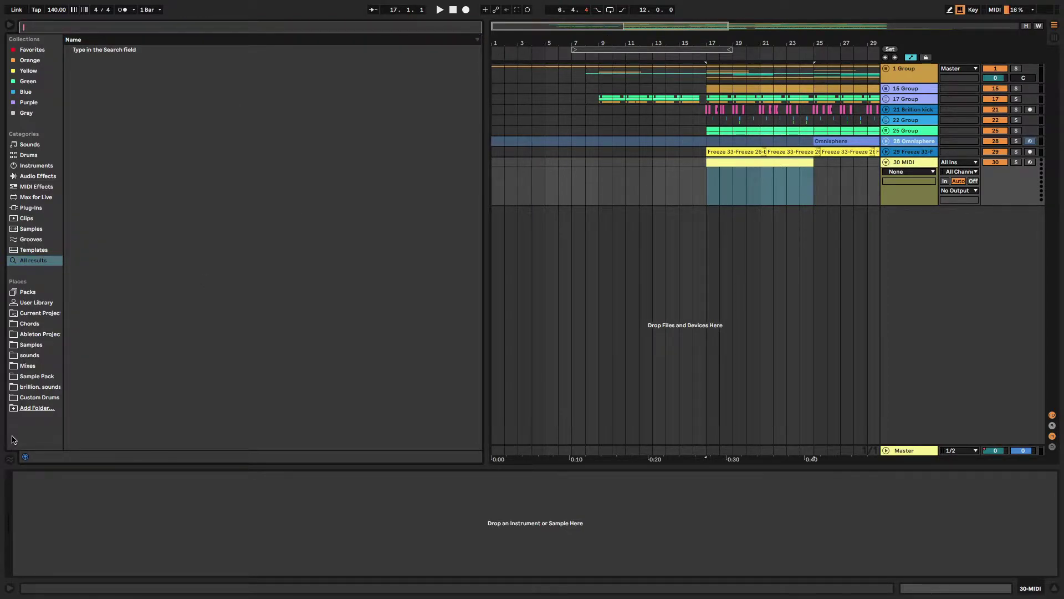
pyautogui.write('omnis')
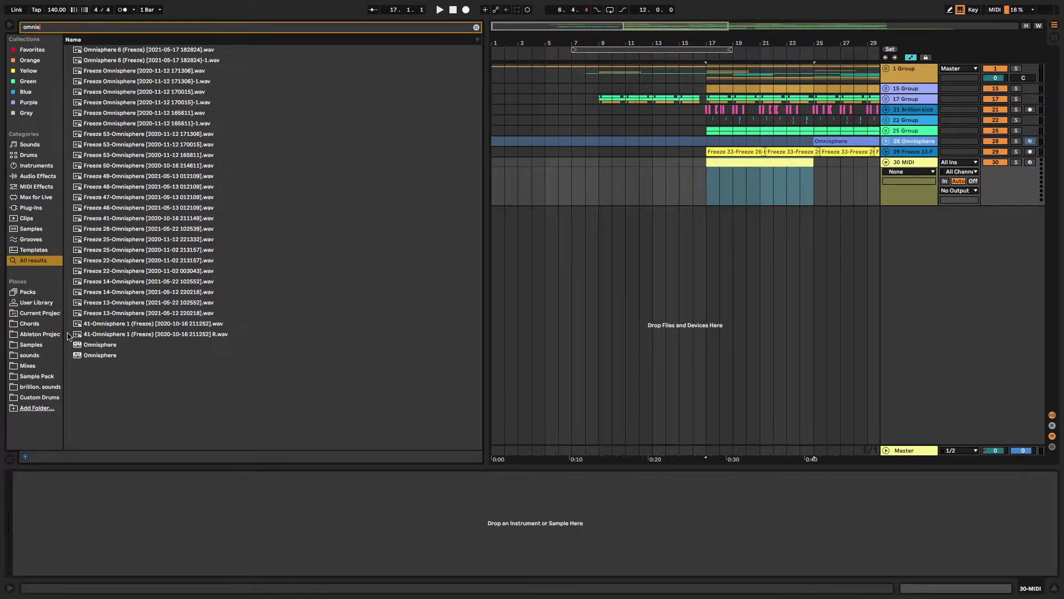
pyautogui.click(107, 356)
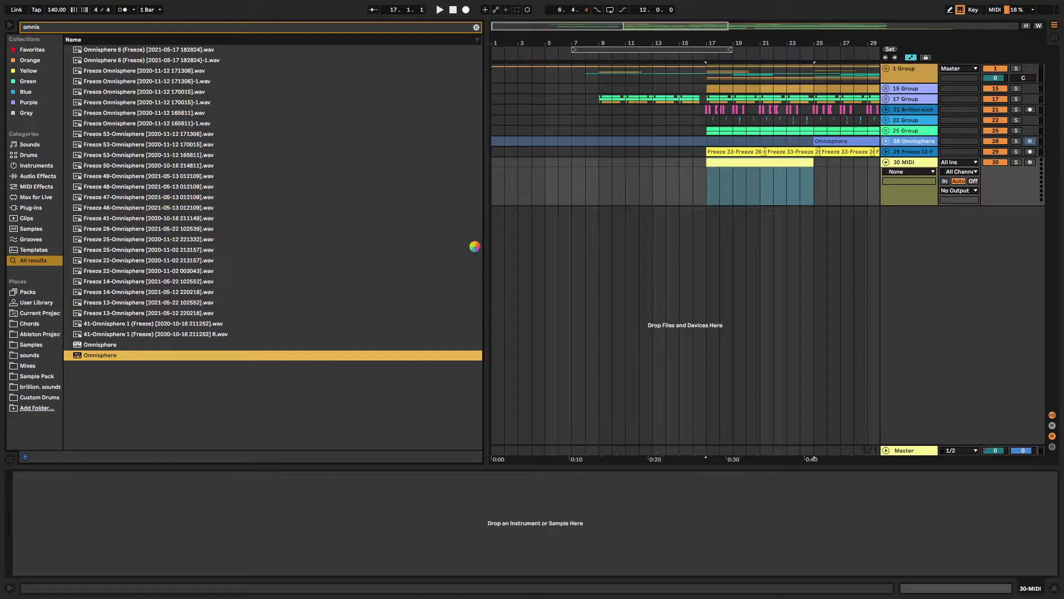
pyautogui.press('Return')
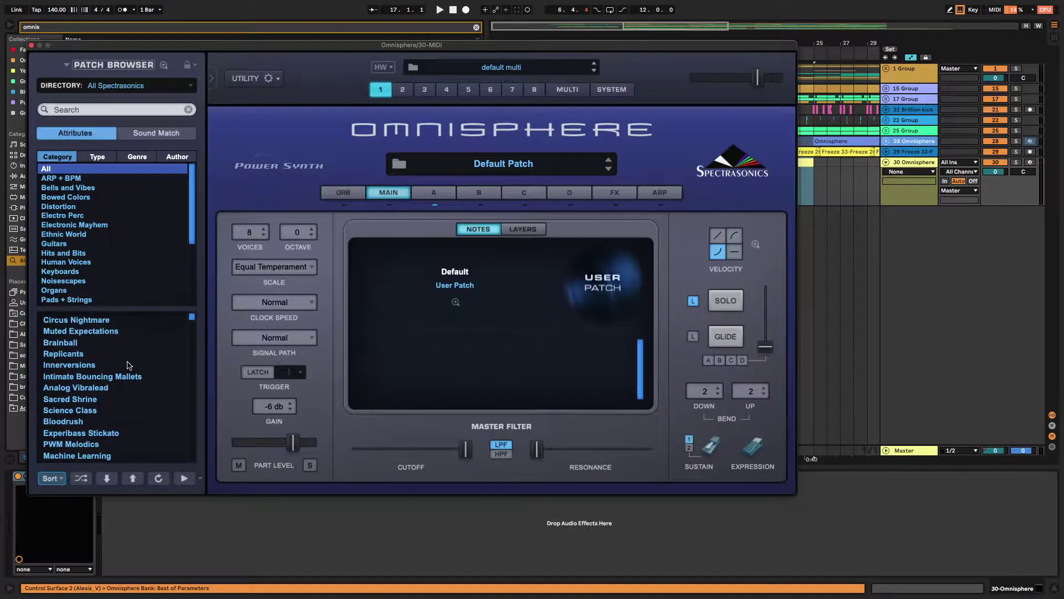
# Arm track 30 and audition Guitars patches from Baritone Guitar FX Menu to Fingerstyle Acoustic Harmonics
pyautogui.click(1030, 162)
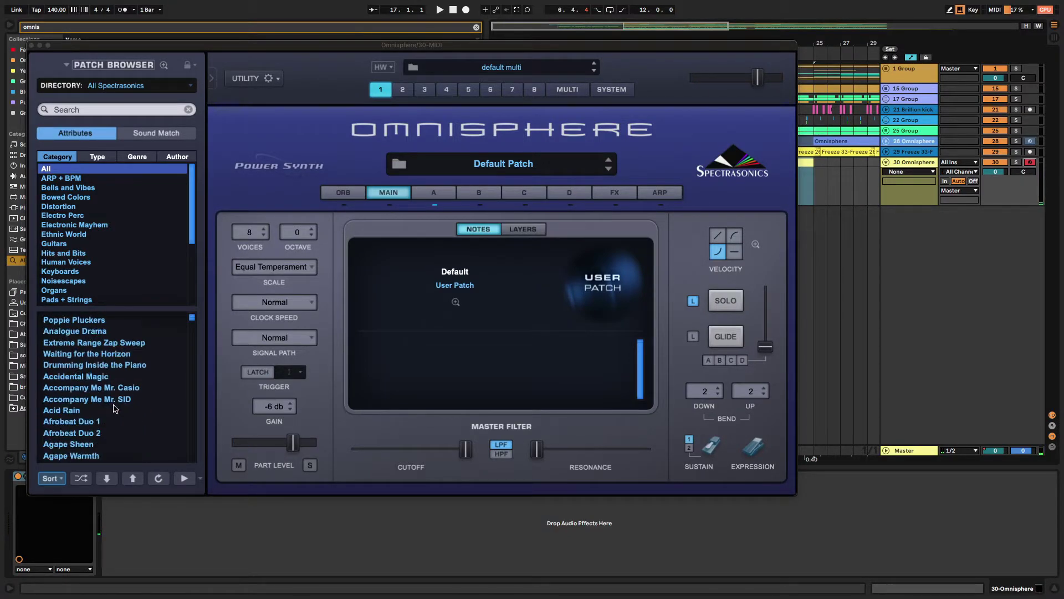
pyautogui.scroll(-15, 114, 409)
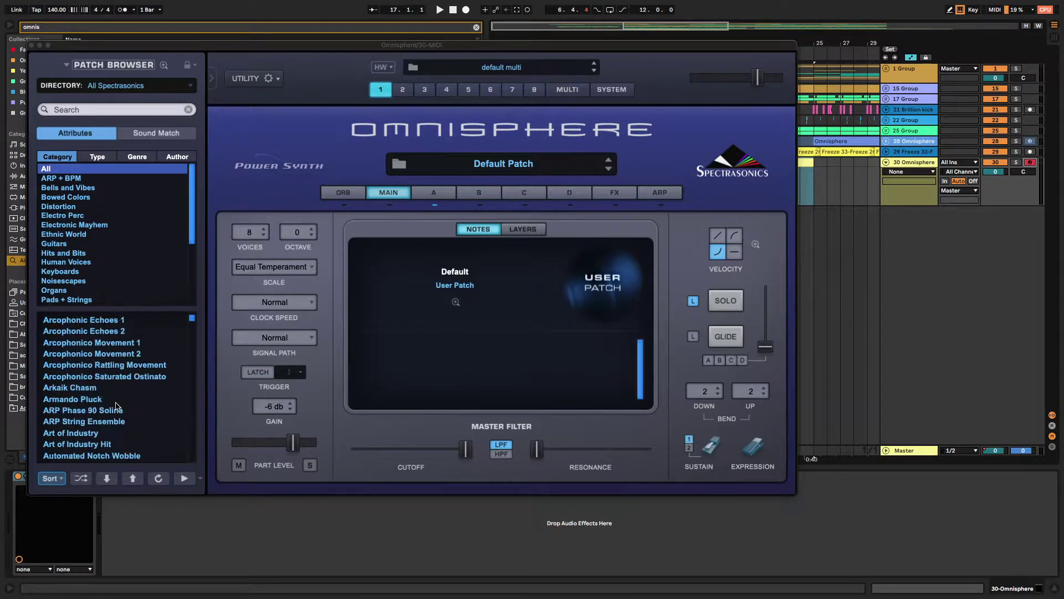
pyautogui.scroll(-7, 85, 382)
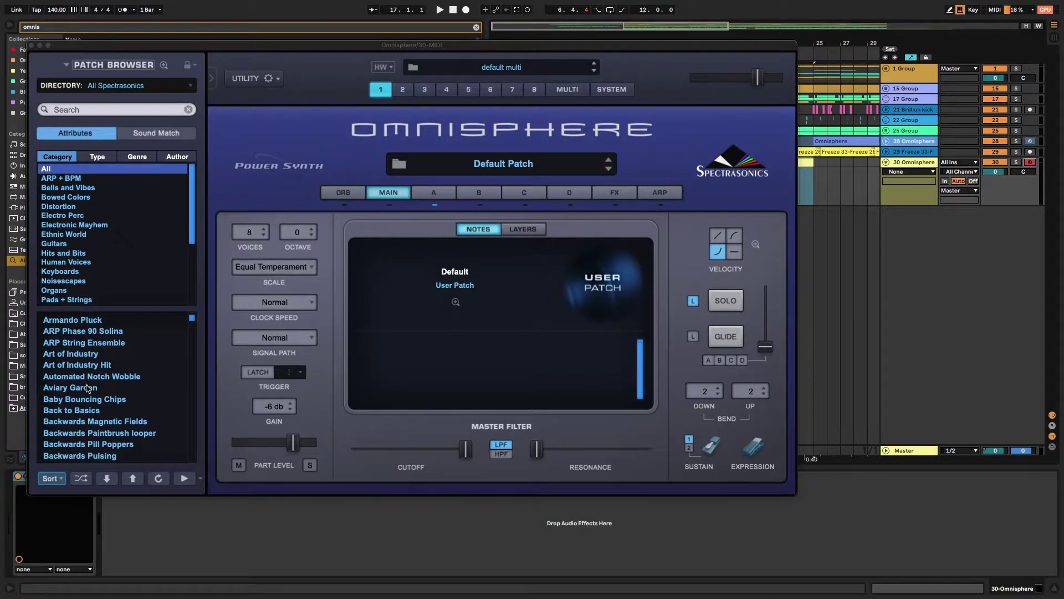
pyautogui.click(116, 244)
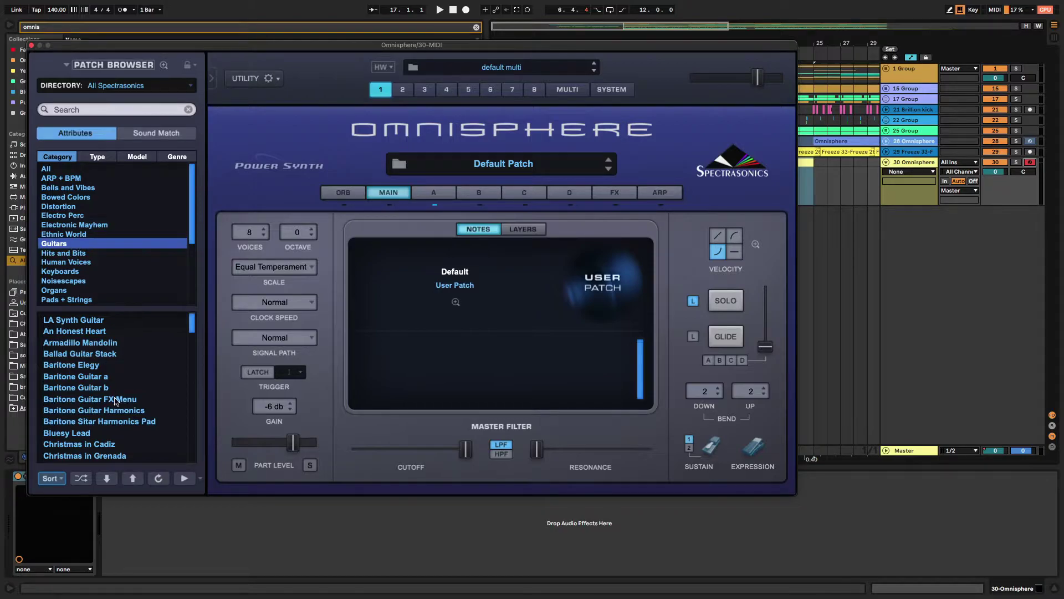
pyautogui.click(116, 399)
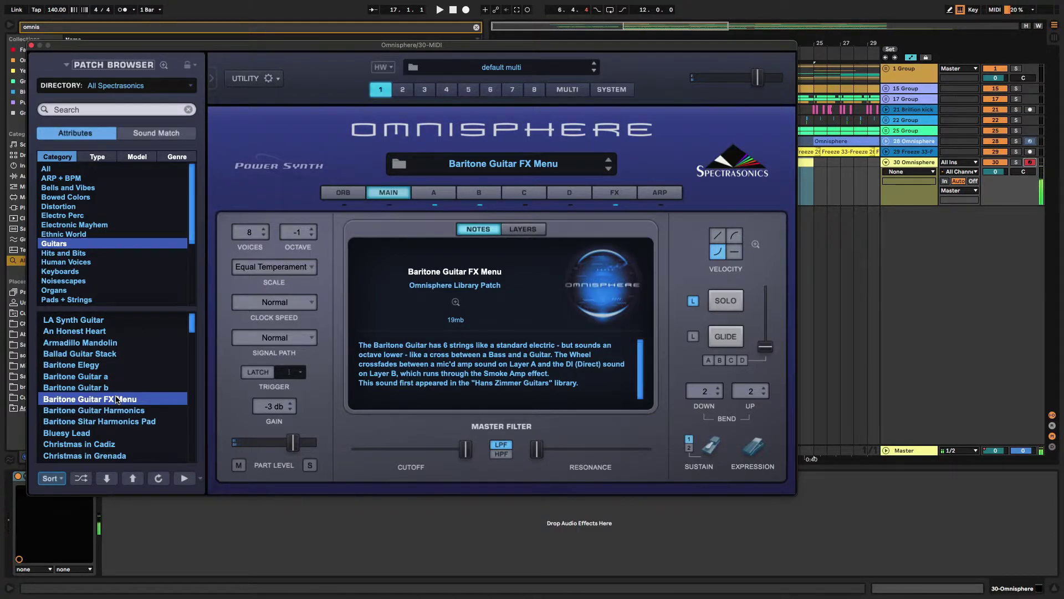
pyautogui.scroll(-5, 117, 400)
pyautogui.click(117, 400)
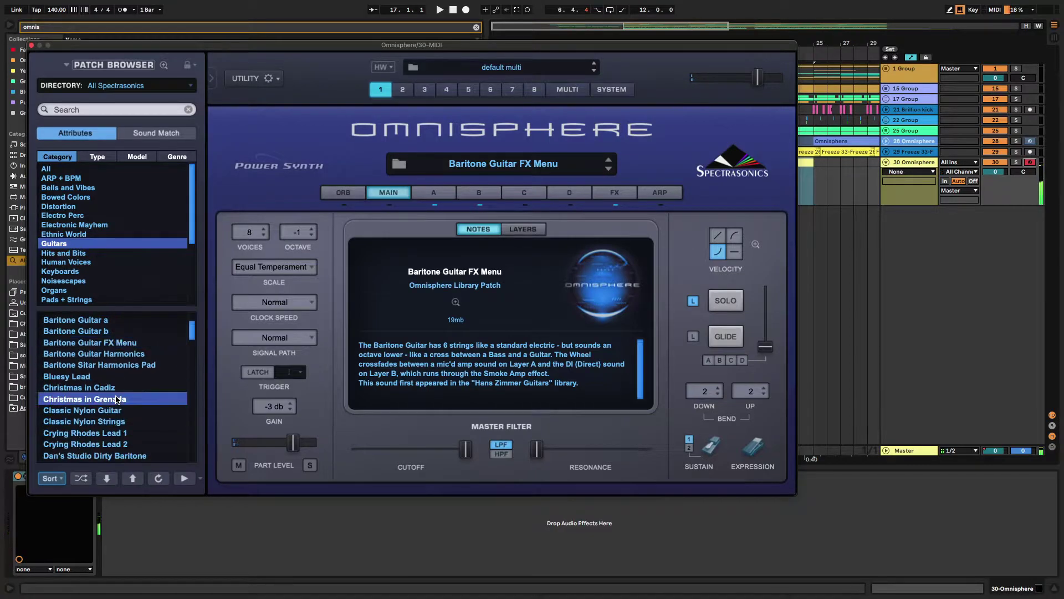
pyautogui.scroll(-6, 118, 405)
pyautogui.click(118, 410)
pyautogui.scroll(-1, 117, 409)
pyautogui.click(118, 422)
pyautogui.scroll(-8, 118, 415)
pyautogui.click(118, 421)
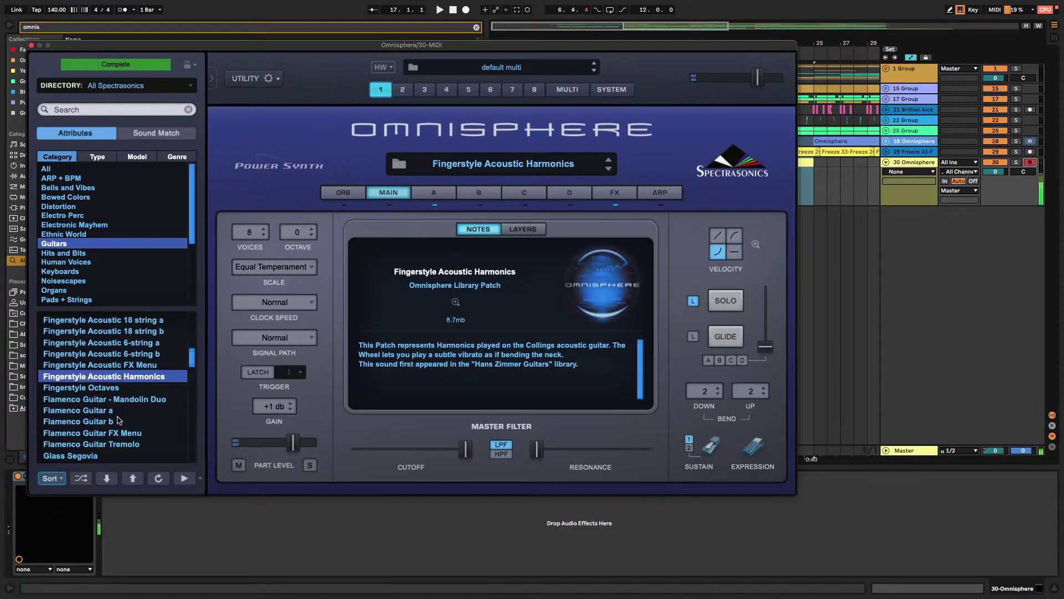
# Audition more guitars: Glorious Steel, Jazz Guitar Fingers, Lapsteel Sustaingrain, Mandolin a, PRS Lead Guitar a
pyautogui.scroll(-3, 118, 421)
pyautogui.click(118, 411)
pyautogui.scroll(-3, 118, 410)
pyautogui.click(118, 410)
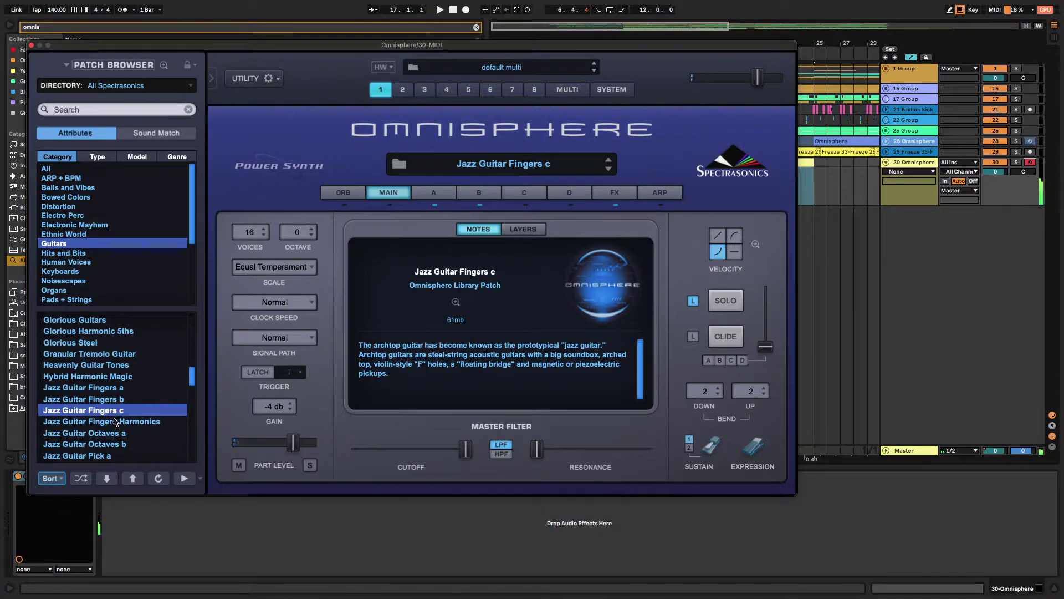
pyautogui.click(115, 421)
pyautogui.scroll(-3, 116, 427)
pyautogui.click(119, 430)
pyautogui.scroll(-3, 125, 433)
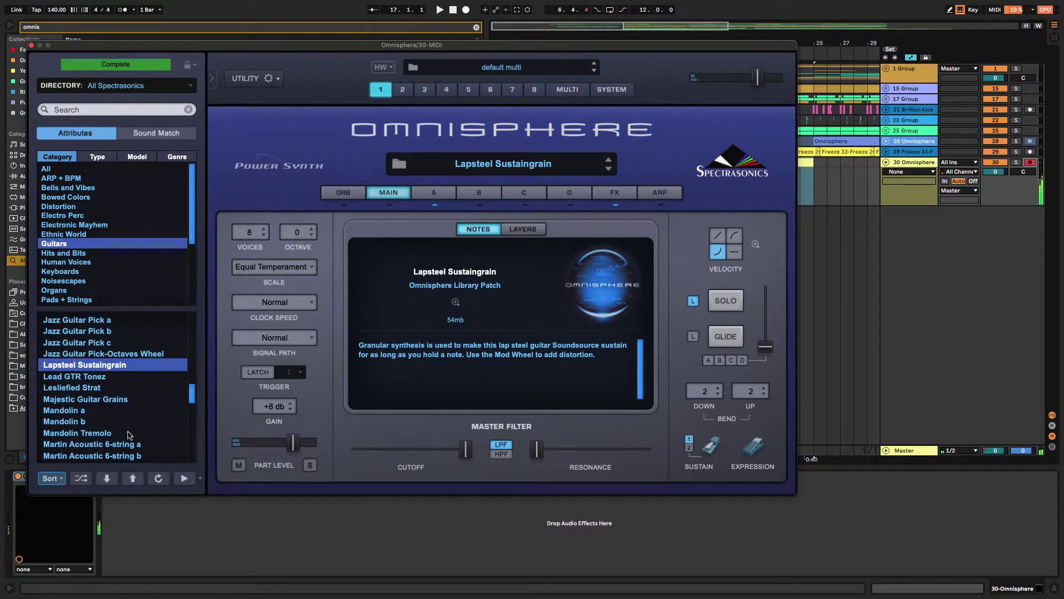
pyautogui.click(130, 410)
pyautogui.scroll(-5, 142, 412)
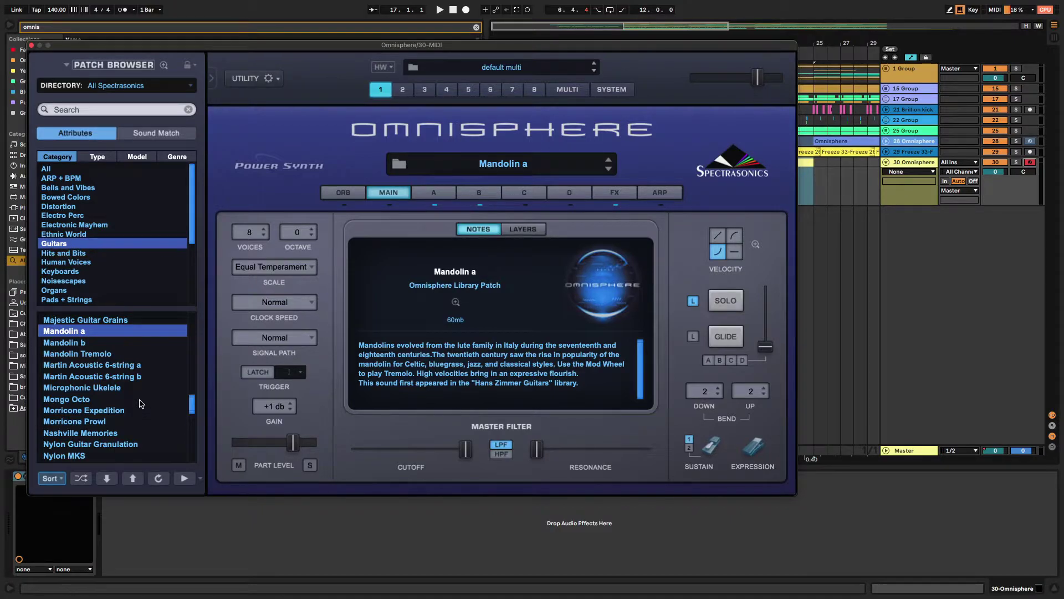
pyautogui.scroll(-2, 140, 404)
pyautogui.scroll(-3, 162, 413)
pyautogui.click(125, 400)
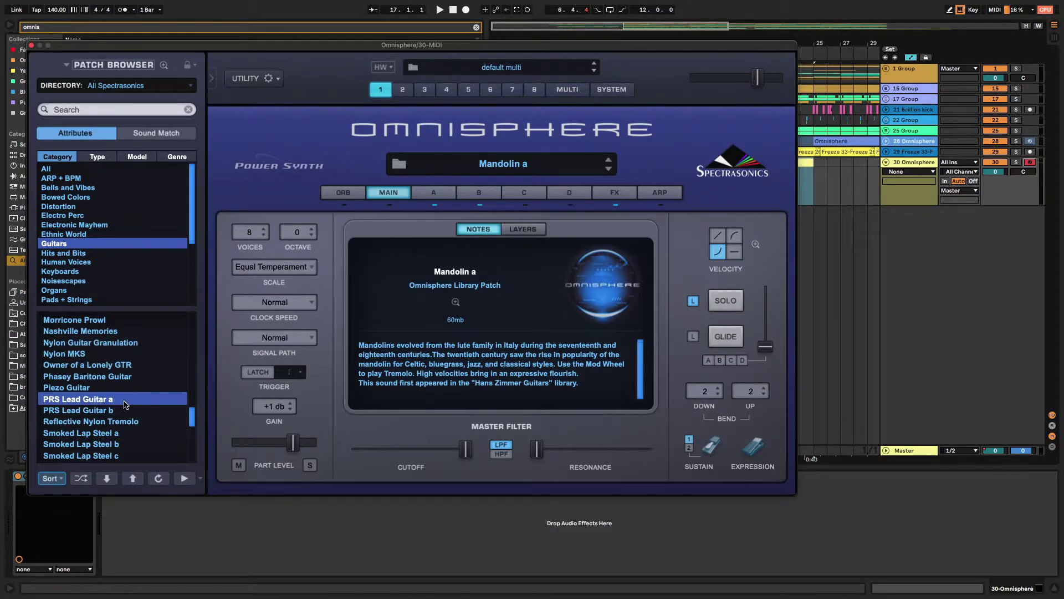
pyautogui.scroll(-2, 125, 413)
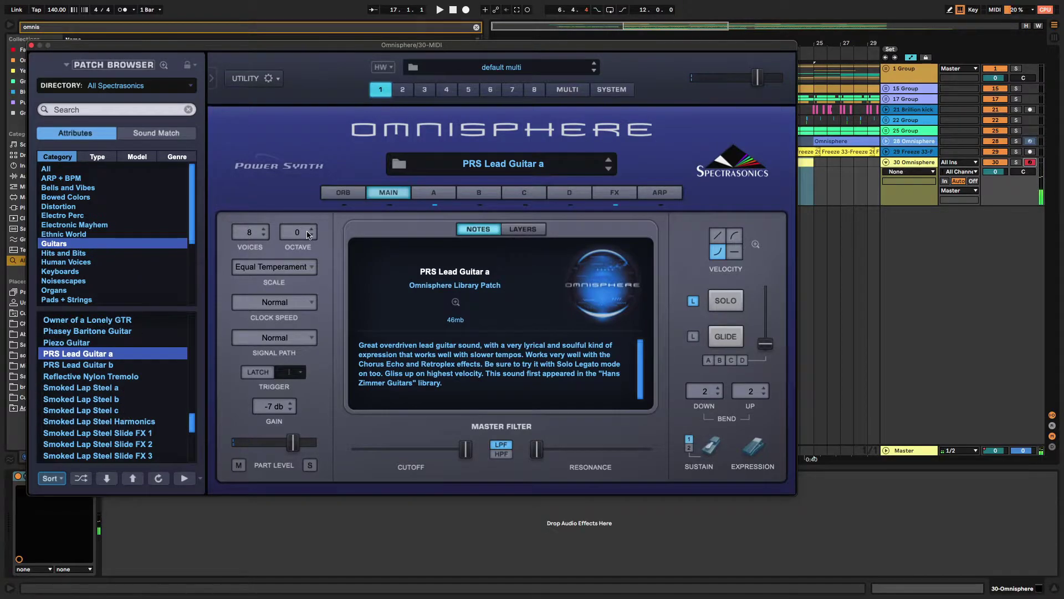
pyautogui.scroll(-3, 100, 353)
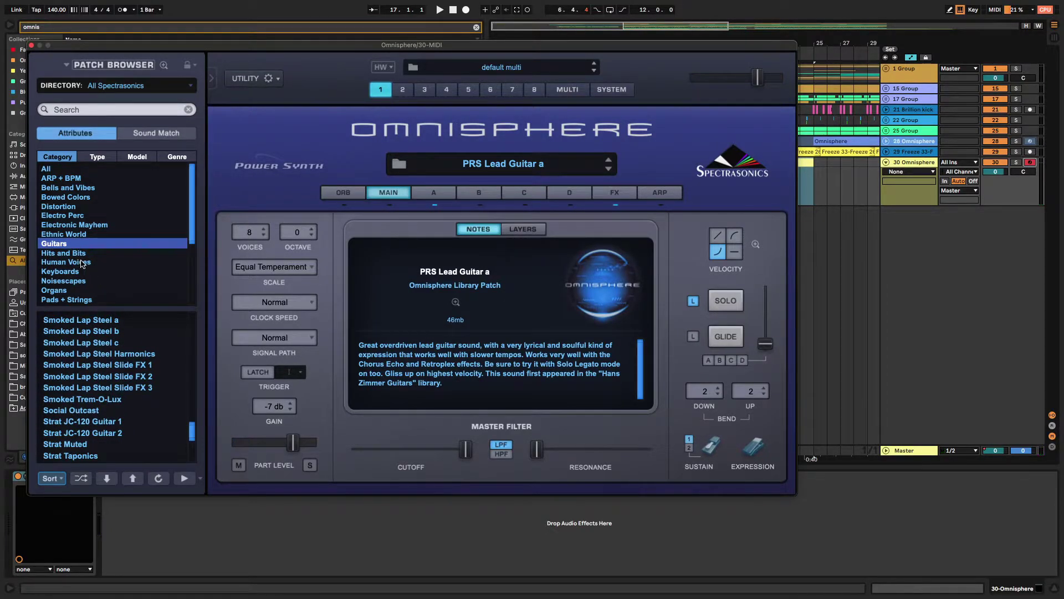
# Try Beefy Feet Echoes, then Pads + Strings patches, ending on Gorgeous Analogue Pad Dark
pyautogui.click(81, 253)
pyautogui.click(89, 376)
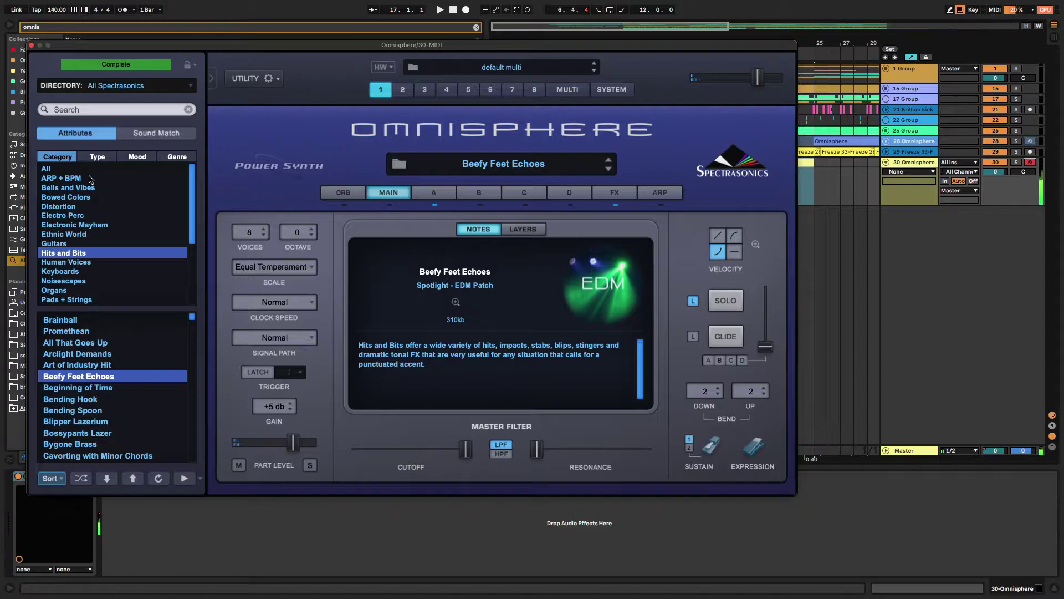
pyautogui.scroll(-2, 86, 240)
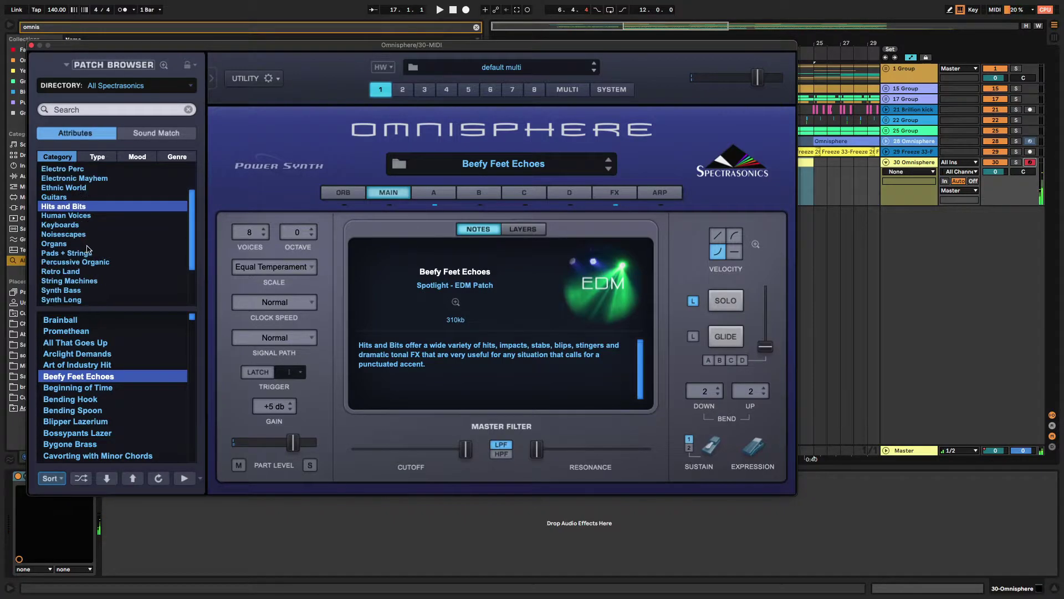
pyautogui.click(84, 255)
pyautogui.click(92, 352)
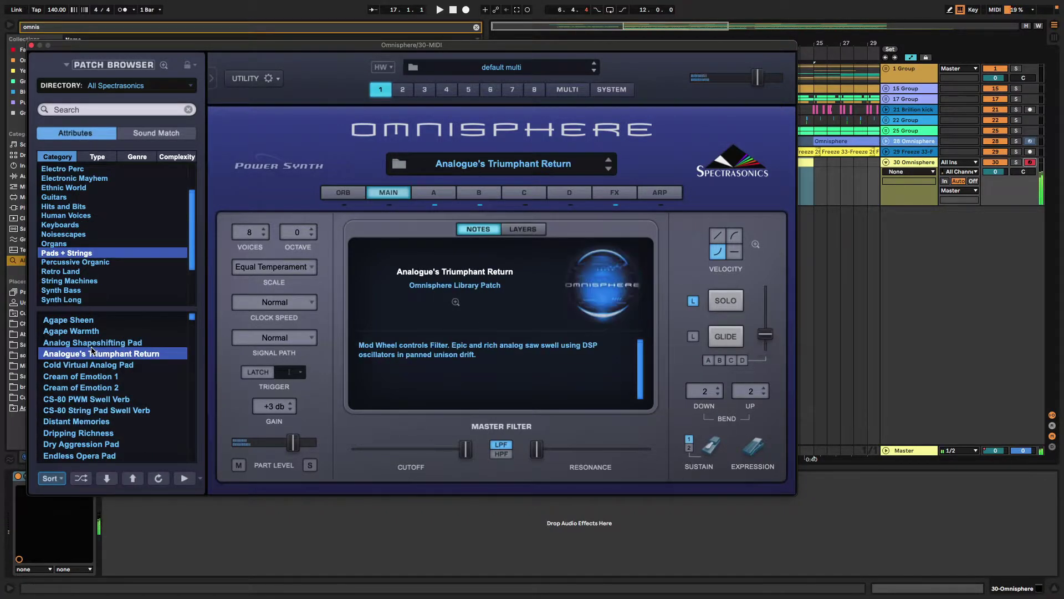
pyautogui.click(100, 378)
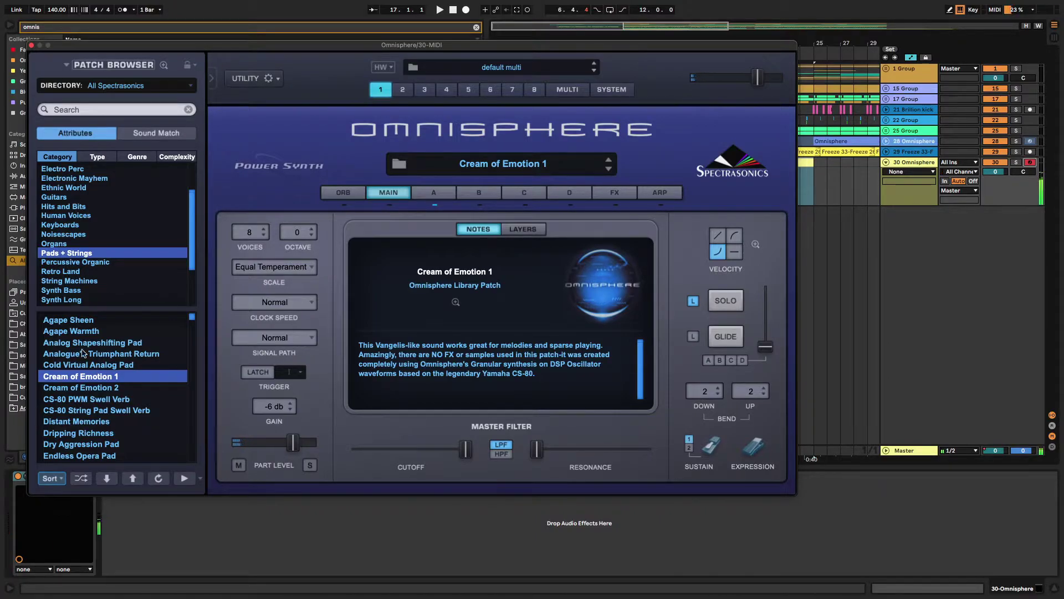
pyautogui.click(123, 433)
pyautogui.scroll(-2, 123, 433)
pyautogui.click(123, 433)
pyautogui.scroll(-1, 123, 433)
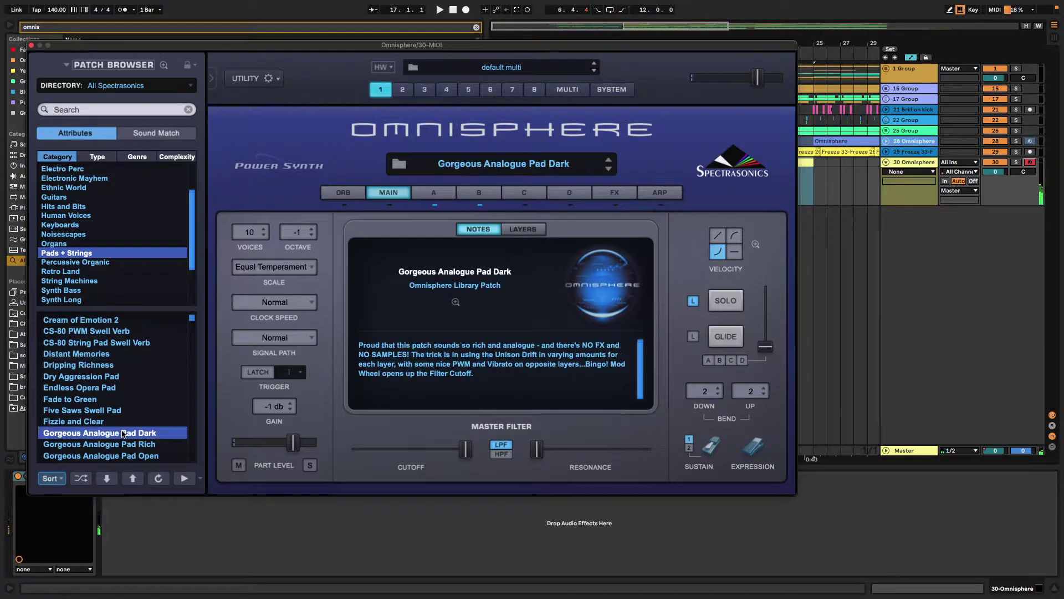
pyautogui.scroll(-5, 123, 434)
# Close Omnisphere, play from bar 17, and expand 1 Group, 2 Group and 4 Keyscape
pyautogui.click(32, 45)
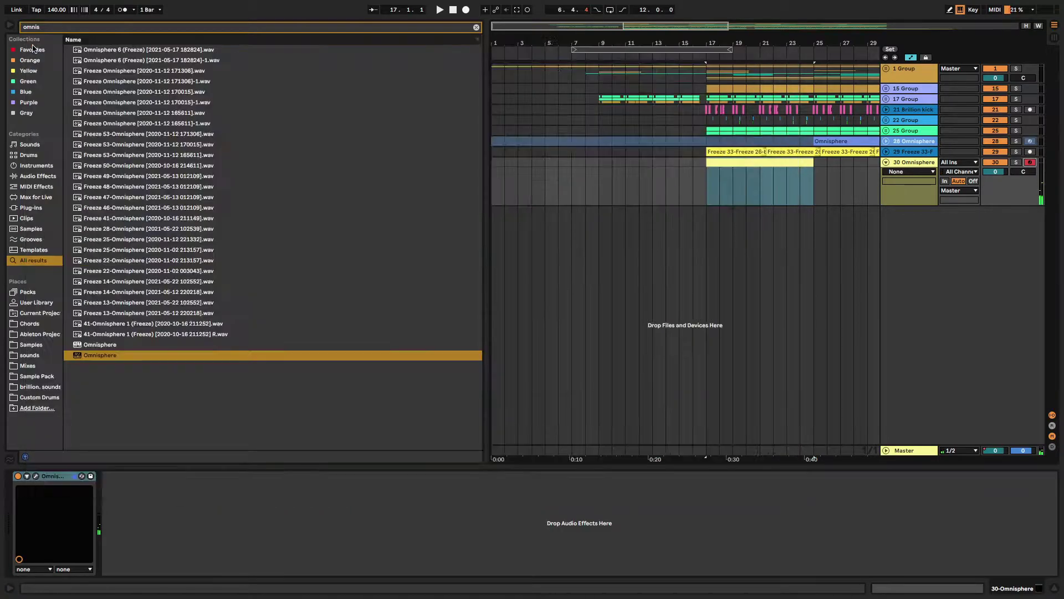
pyautogui.press('space')
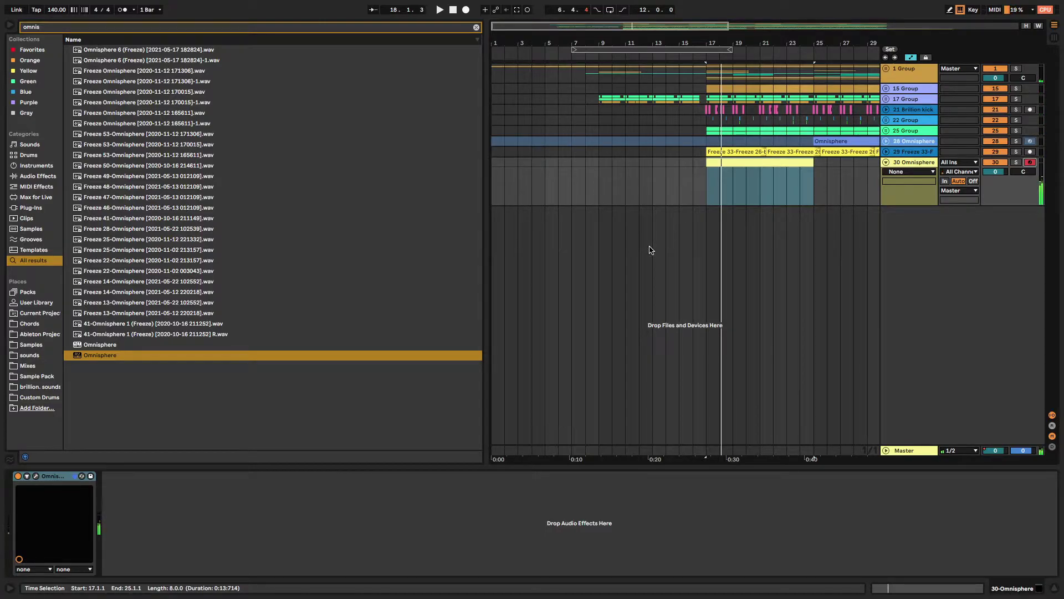
pyautogui.press('space')
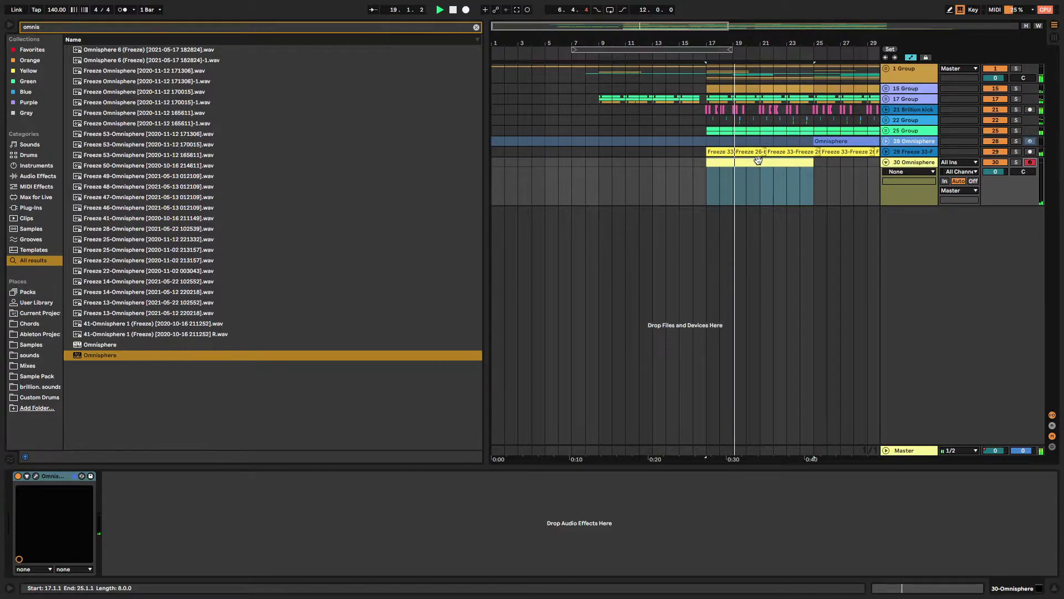
pyautogui.click(888, 67)
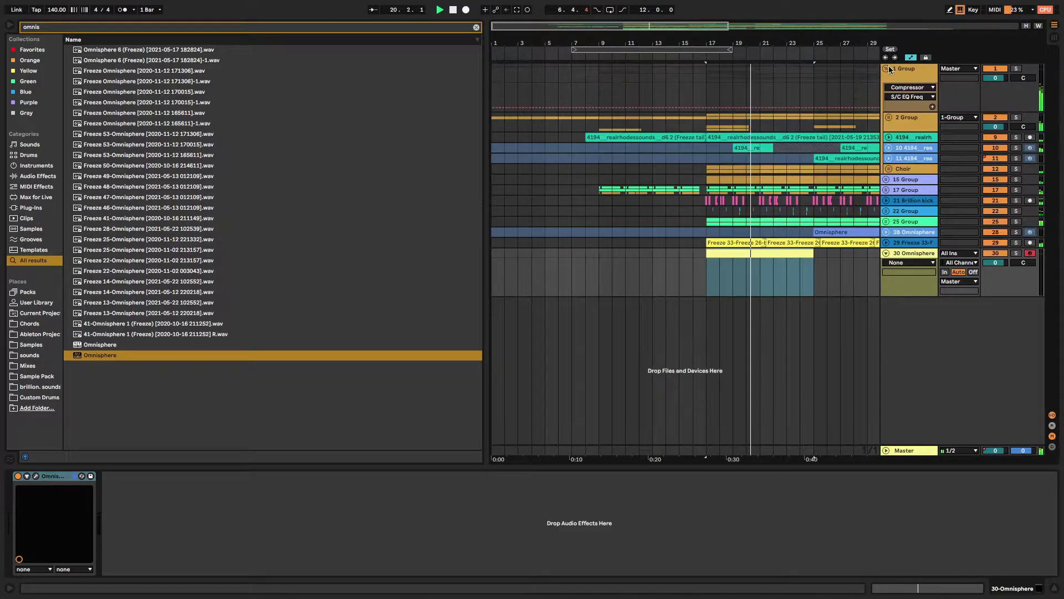
pyautogui.press('space')
pyautogui.click(889, 117)
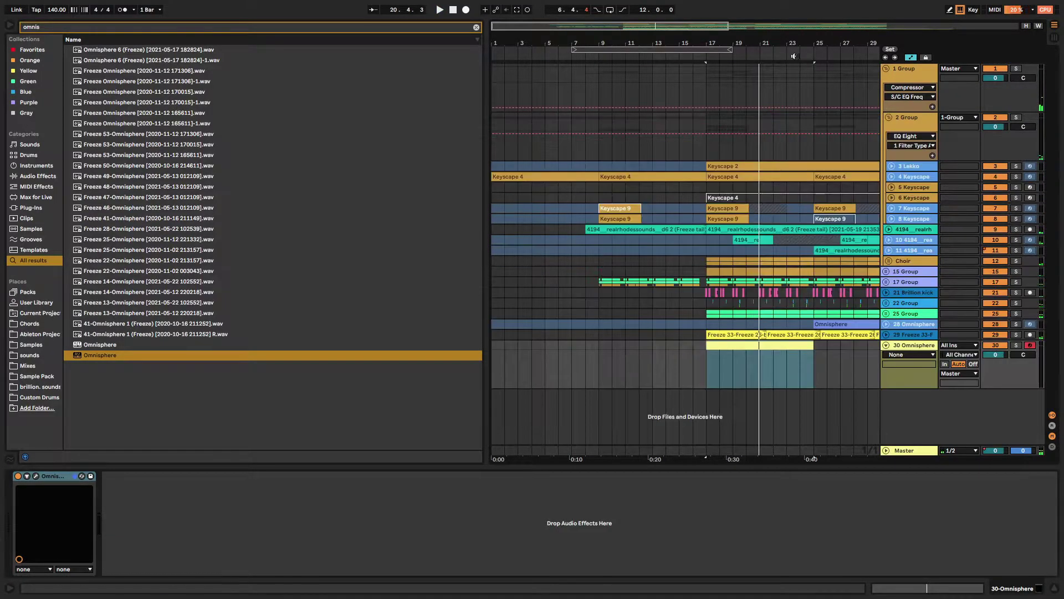
pyautogui.click(892, 176)
# Copy the Keyscape 4 clip onto the Omnisphere track at bars 17–25 and inspect its notes
pyautogui.hscroll(5, 704, 188)
pyautogui.click(594, 178)
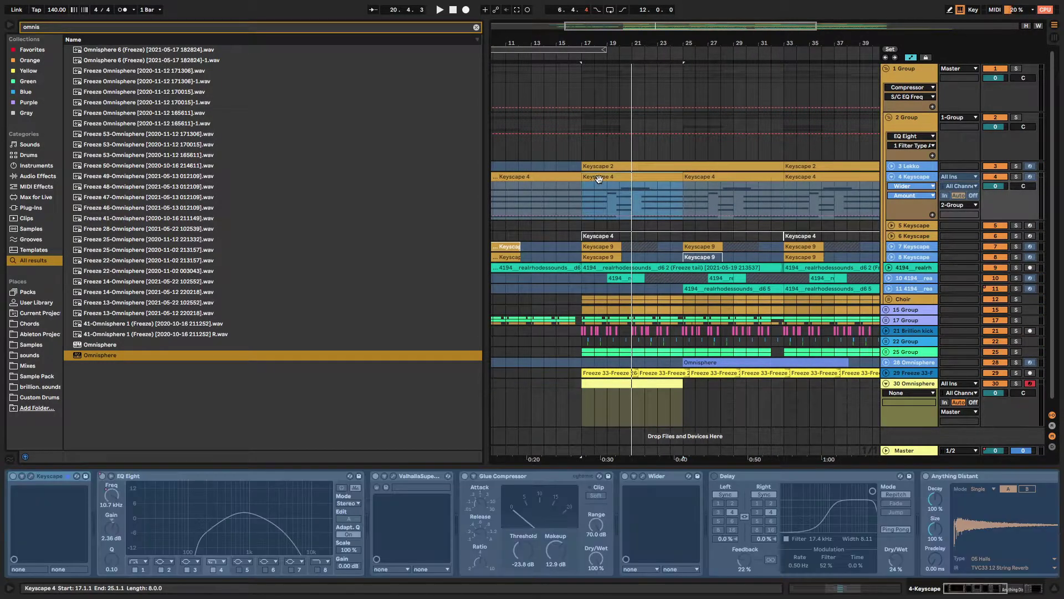
pyautogui.moveTo(598, 178); pyautogui.dragTo(588, 379)
pyautogui.press('space')
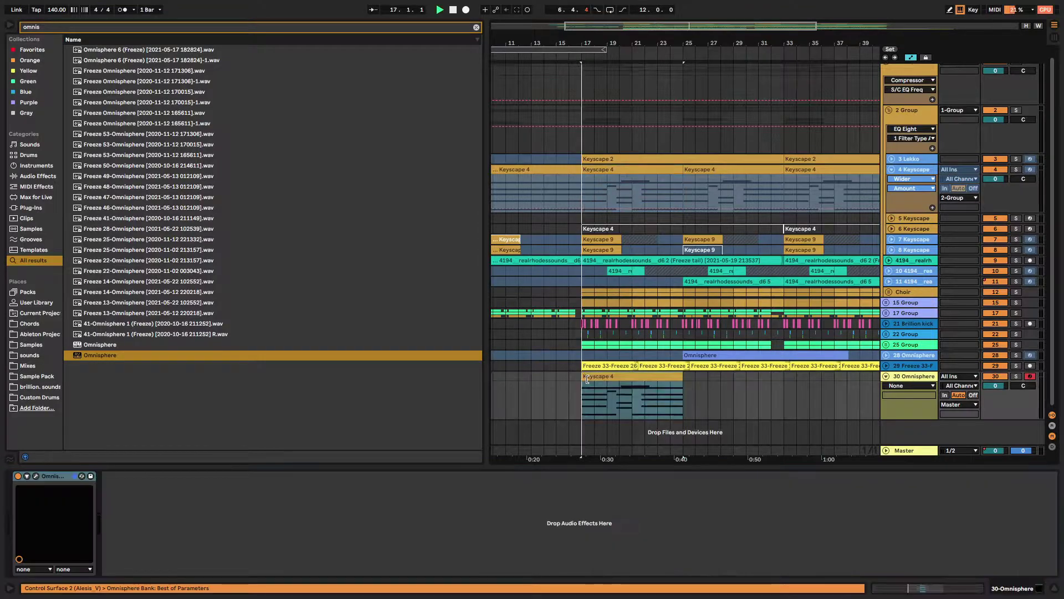
pyautogui.doubleClick(587, 379)
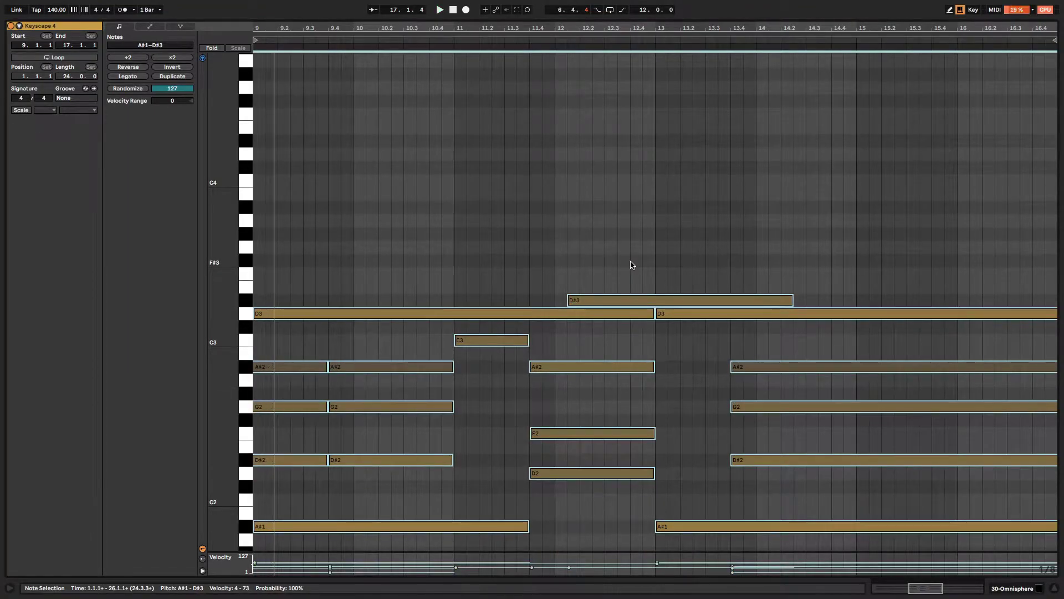
pyautogui.scroll(-5, 637, 295)
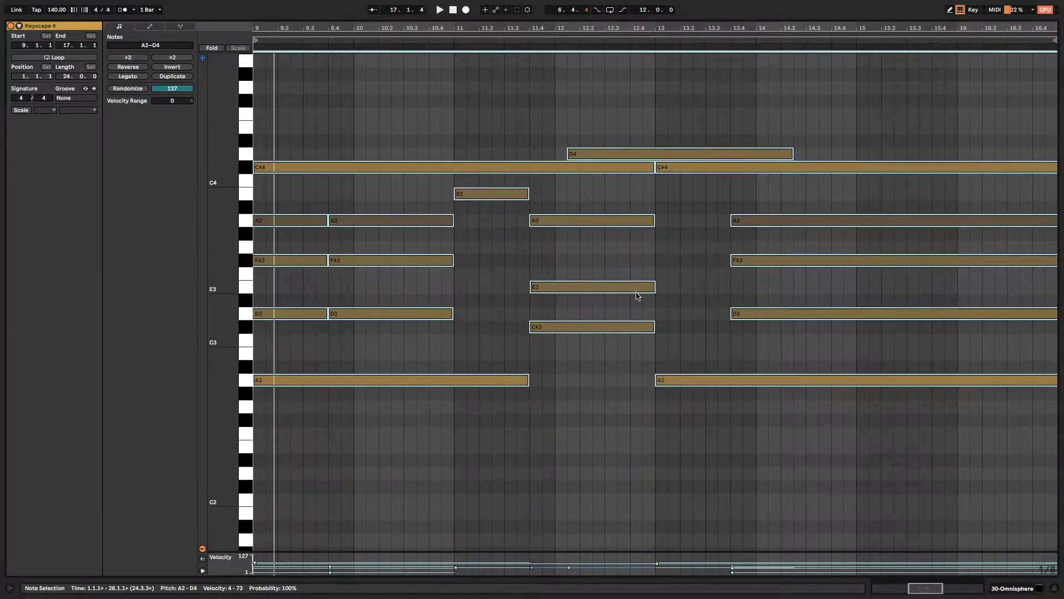
pyautogui.press('super+alt+l')
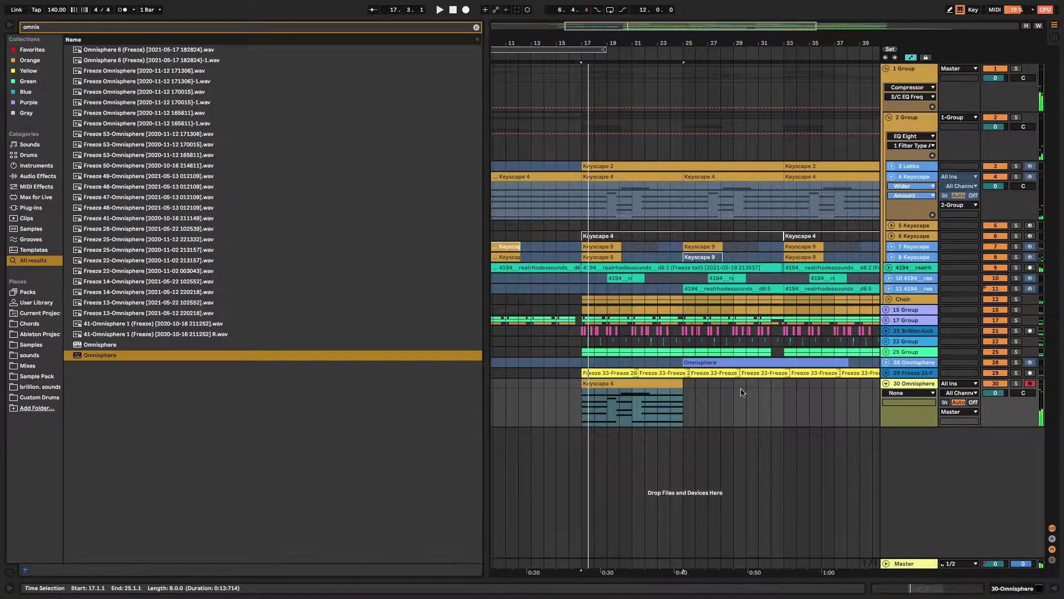
# Add EQ Eight to the Omnisphere track with a low cut around 160 Hz
pyautogui.press('super+alt+l')
pyautogui.press('super+f')
pyautogui.write('eq')
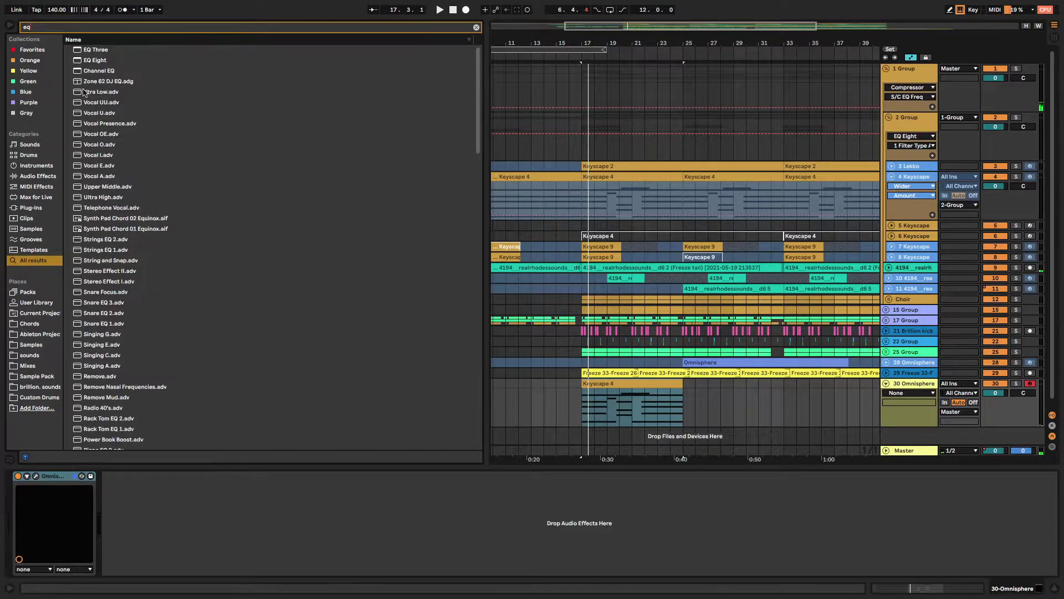
pyautogui.doubleClick(104, 60)
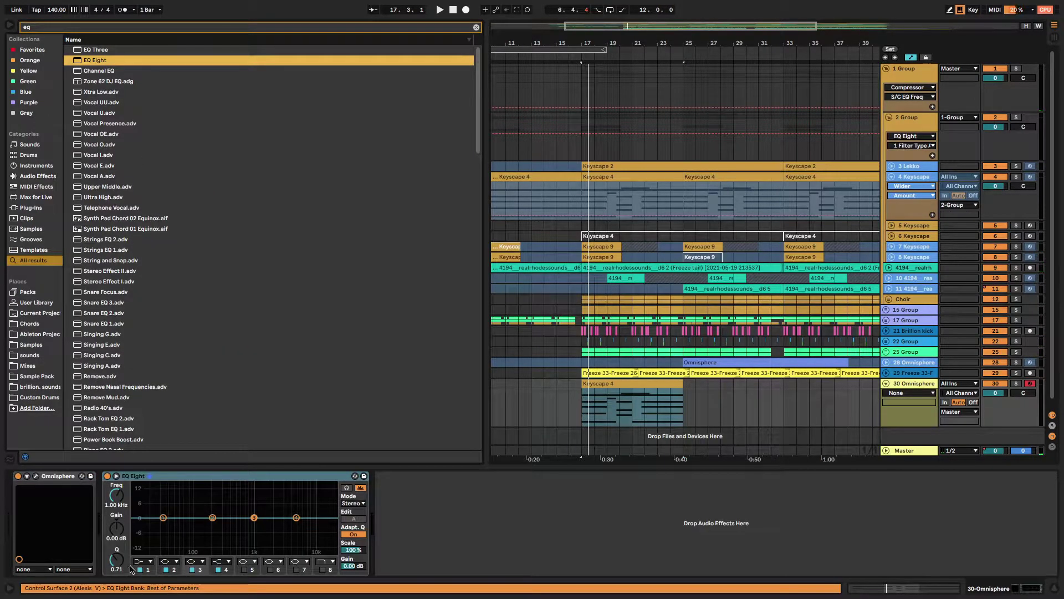
pyautogui.click(141, 561)
pyautogui.click(143, 499)
pyautogui.moveTo(163, 518); pyautogui.dragTo(206, 528)
# Set band 4 to a gentle 12.4 kHz low-pass and lower track volume to -12.5 dB
pyautogui.press('space')
pyautogui.click(225, 561)
pyautogui.click(224, 552)
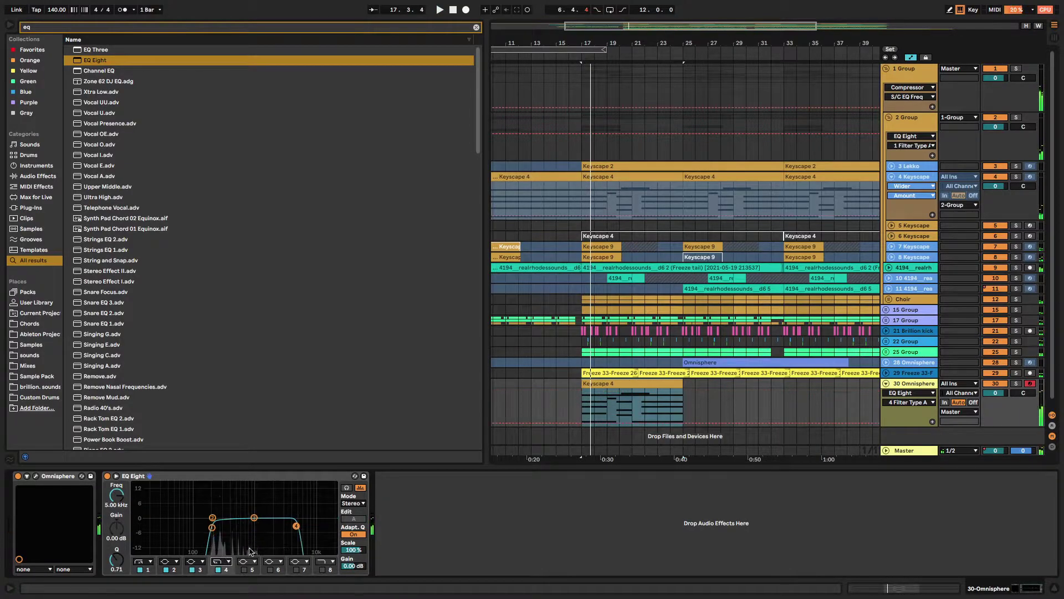
pyautogui.moveTo(295, 527); pyautogui.dragTo(319, 551)
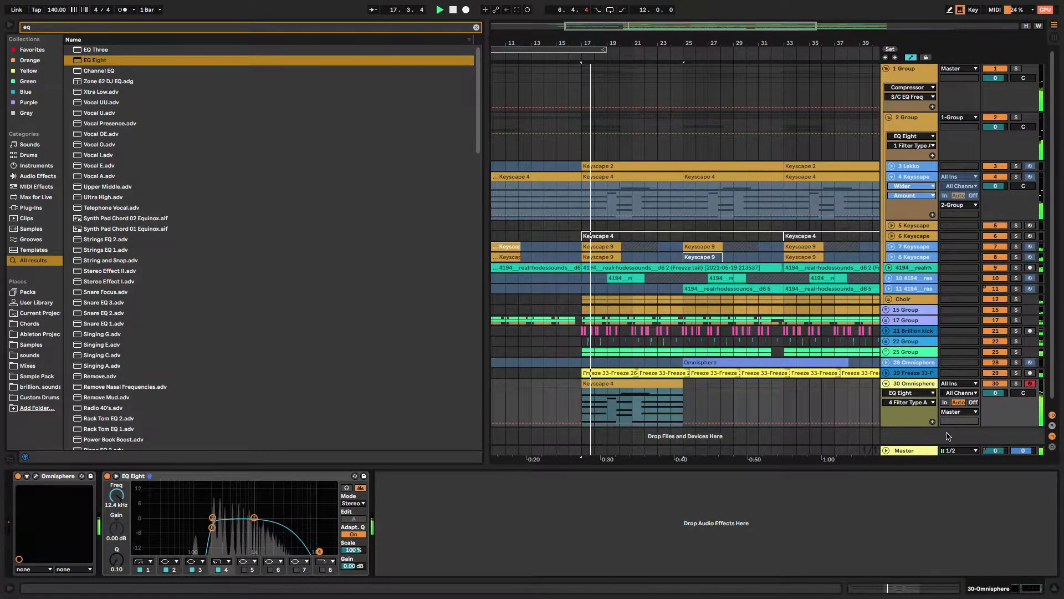
pyautogui.moveTo(993, 395); pyautogui.dragTo(992, 430)
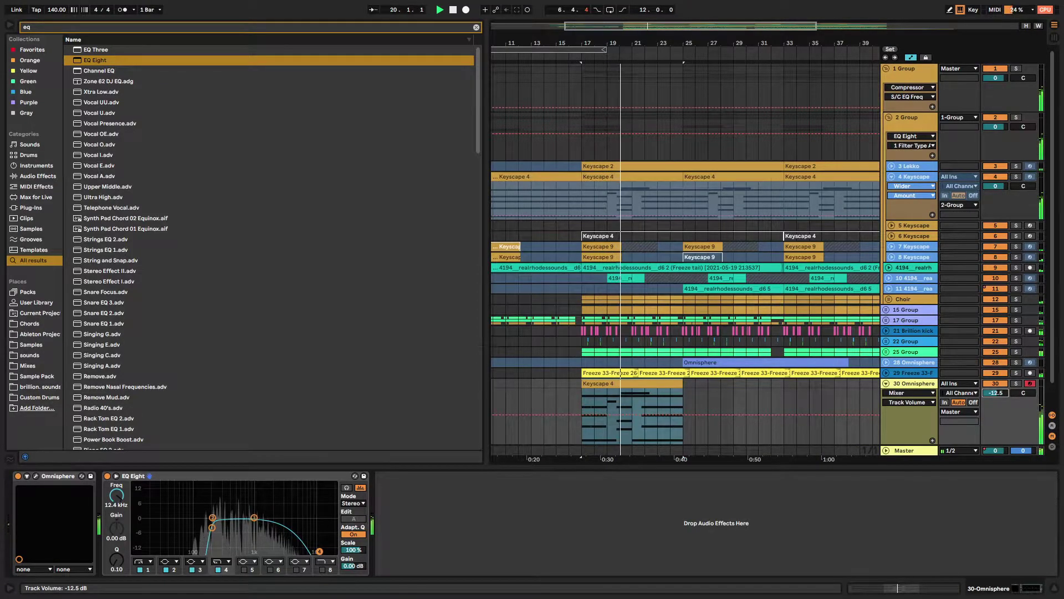
# Solo the Omnisphere track and audition Lucious Airwaves Warm Pad, Lush Supersaw Phaser 1 and Ocean Voyage
pyautogui.click(37, 476)
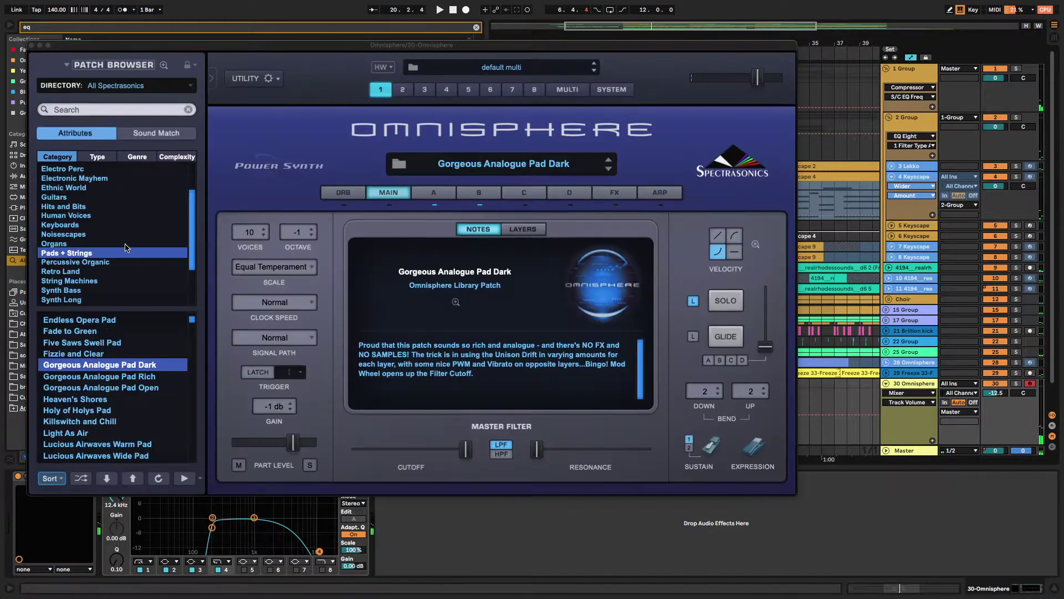
pyautogui.scroll(-3, 113, 386)
pyautogui.click(113, 387)
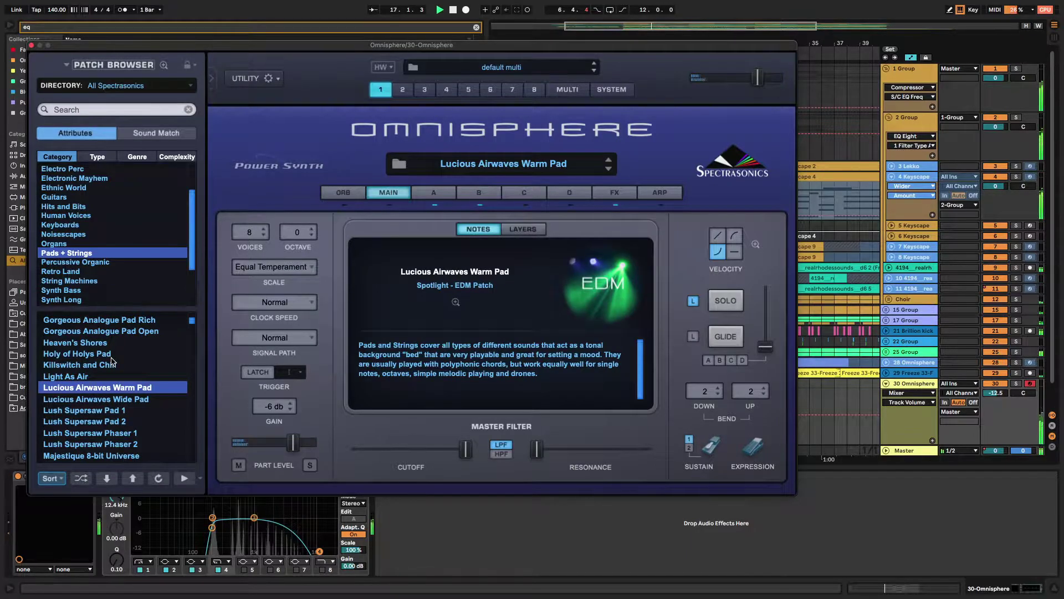
pyautogui.click(1017, 384)
pyautogui.click(99, 433)
pyautogui.scroll(-3, 101, 437)
pyautogui.click(109, 422)
pyautogui.scroll(-3, 116, 424)
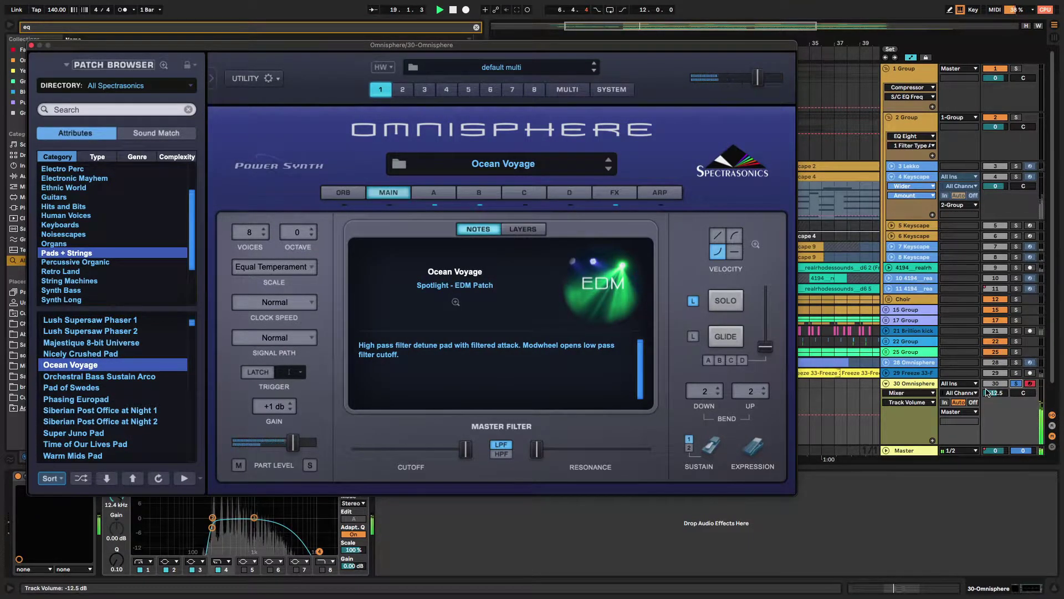
# Move the EQ band to about 742 Hz, try Siberian Post Office at Night 2, load Wistful Oscillations
pyautogui.click(428, 547)
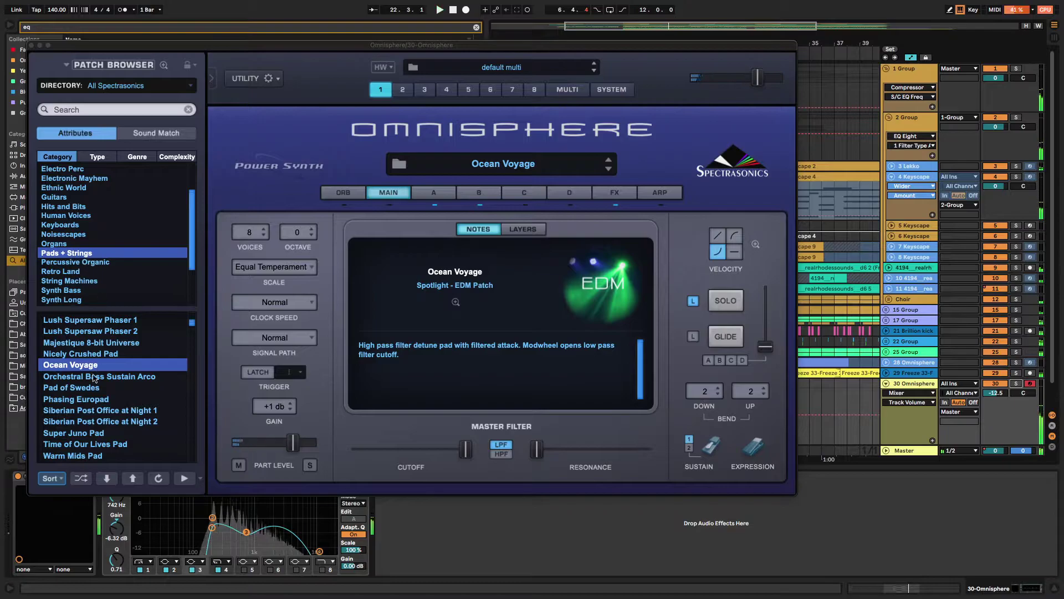
pyautogui.click(92, 424)
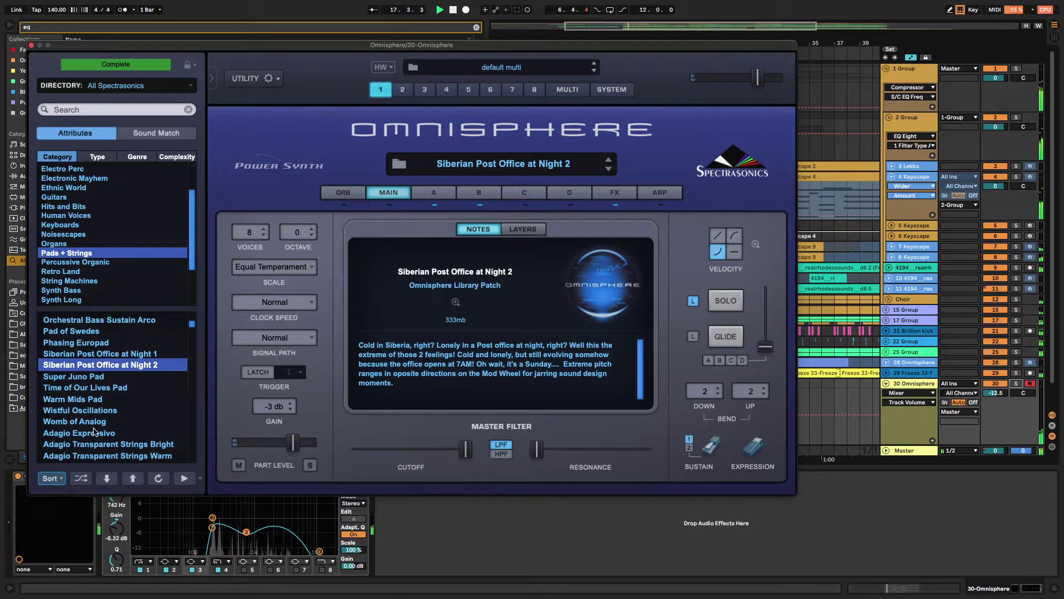
pyautogui.click(1016, 383)
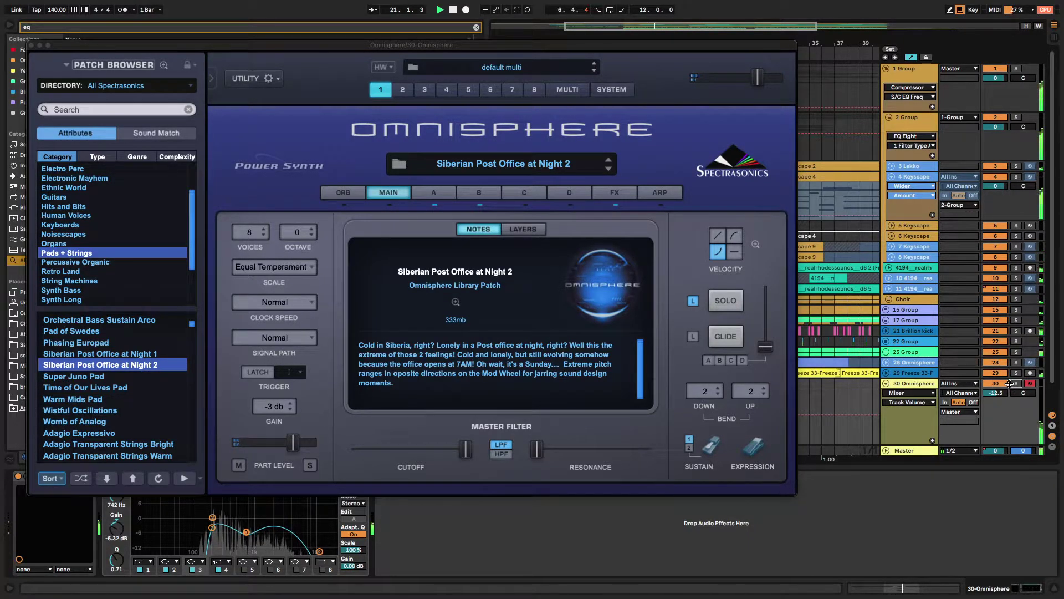
pyautogui.click(118, 410)
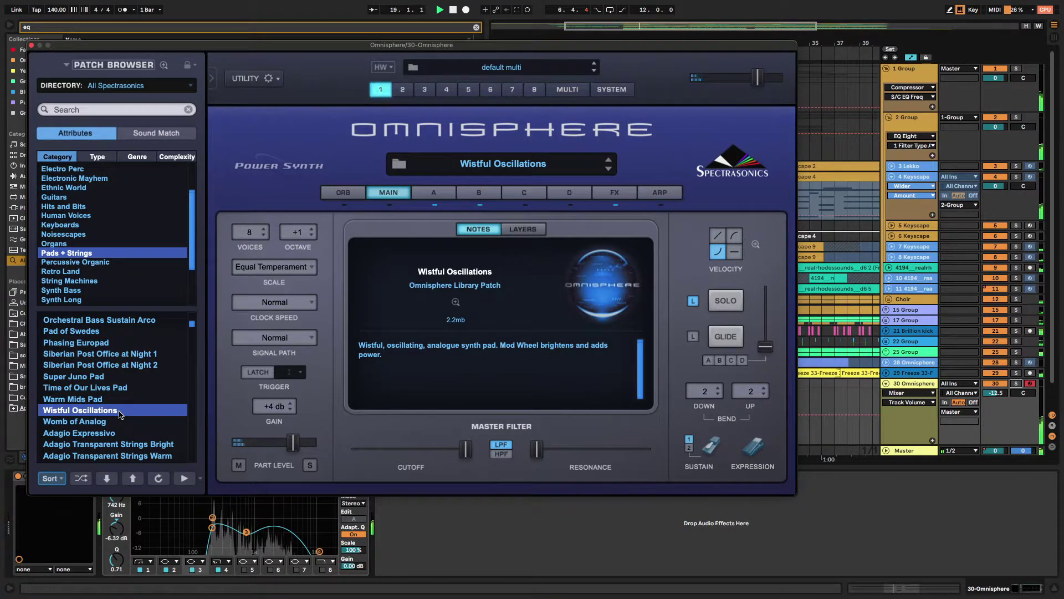
pyautogui.click(1018, 383)
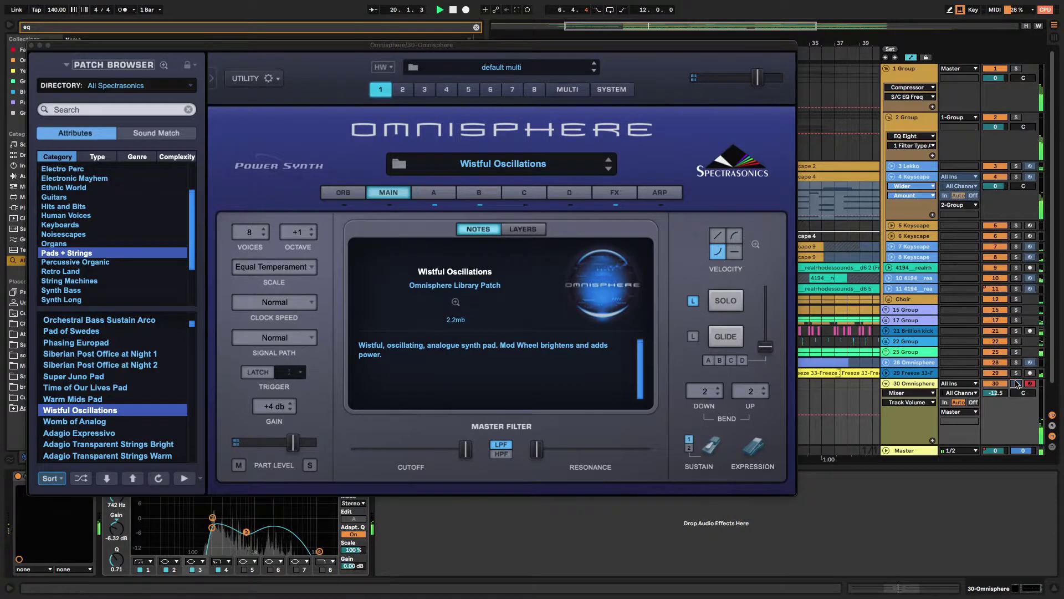
# Close Omnisphere, then freeze and flatten track 30 via the Keyscape 4 clip's context menu
pyautogui.click(32, 46)
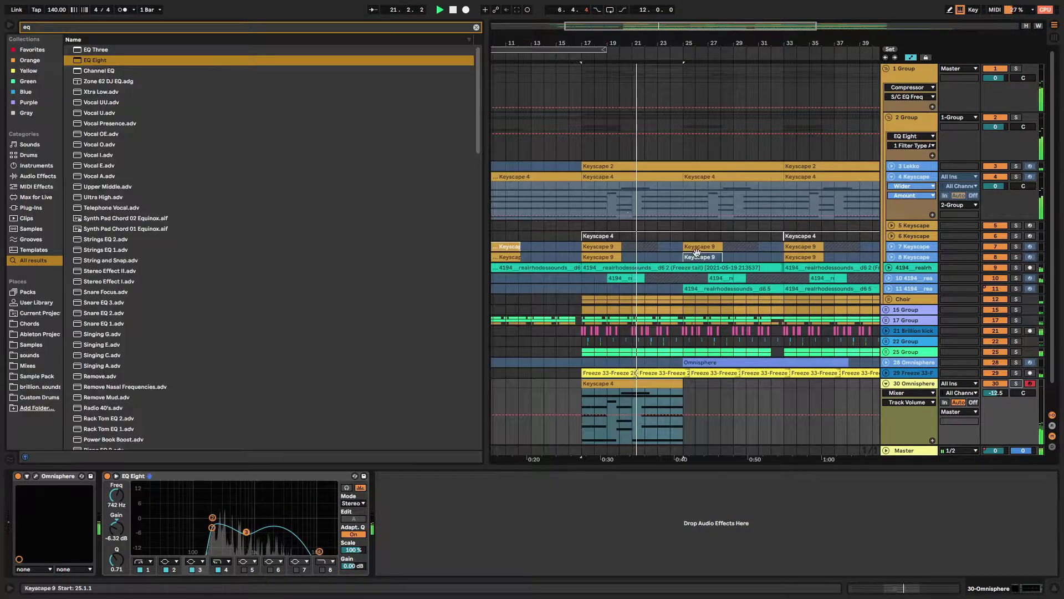
pyautogui.scroll(-1, 677, 367)
pyautogui.click(677, 367)
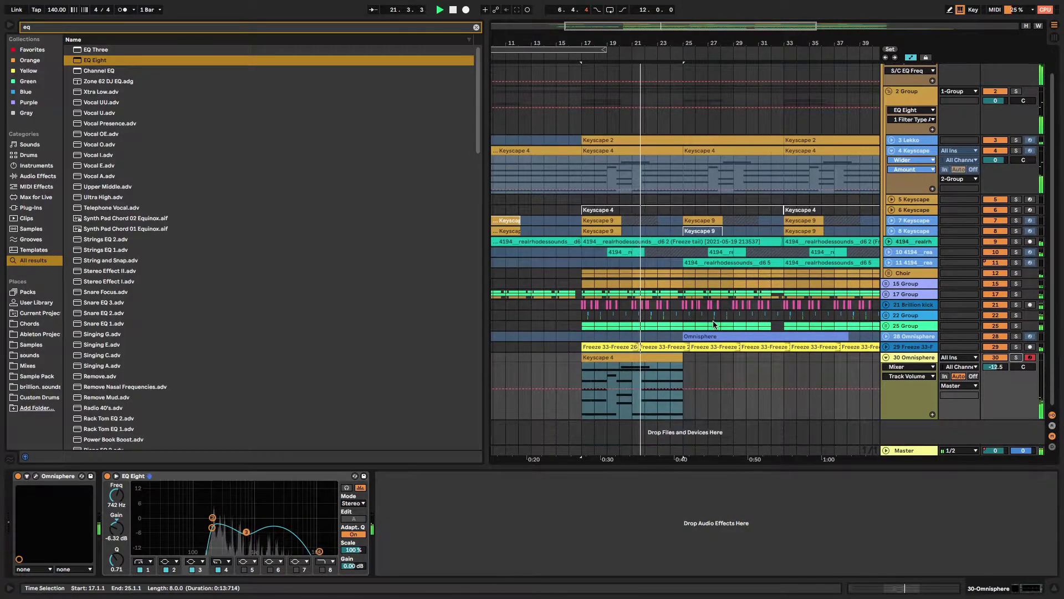
pyautogui.rightClick(677, 367)
pyautogui.click(724, 511)
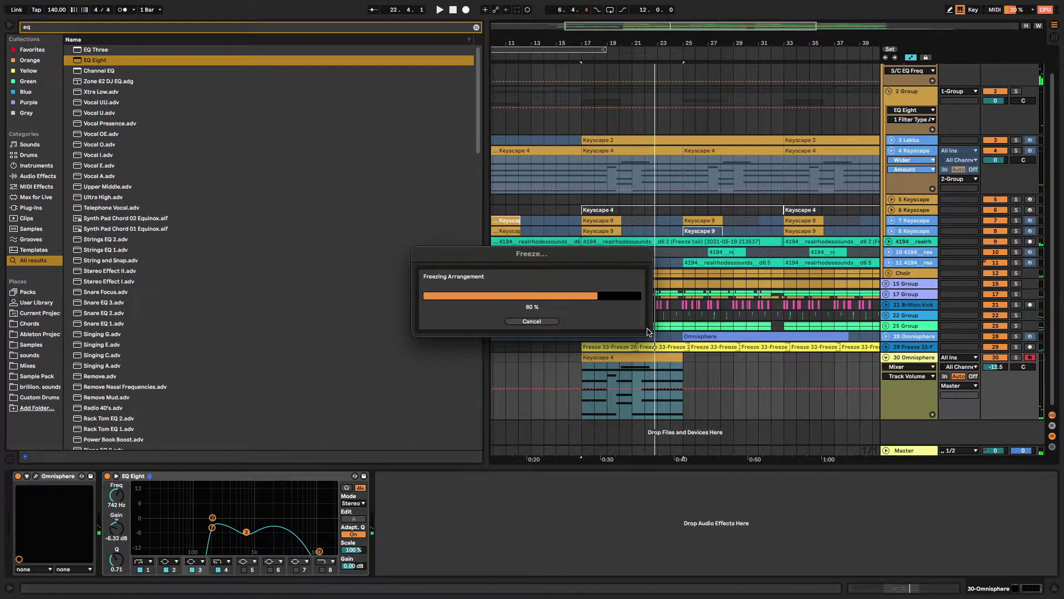
pyautogui.rightClick(654, 361)
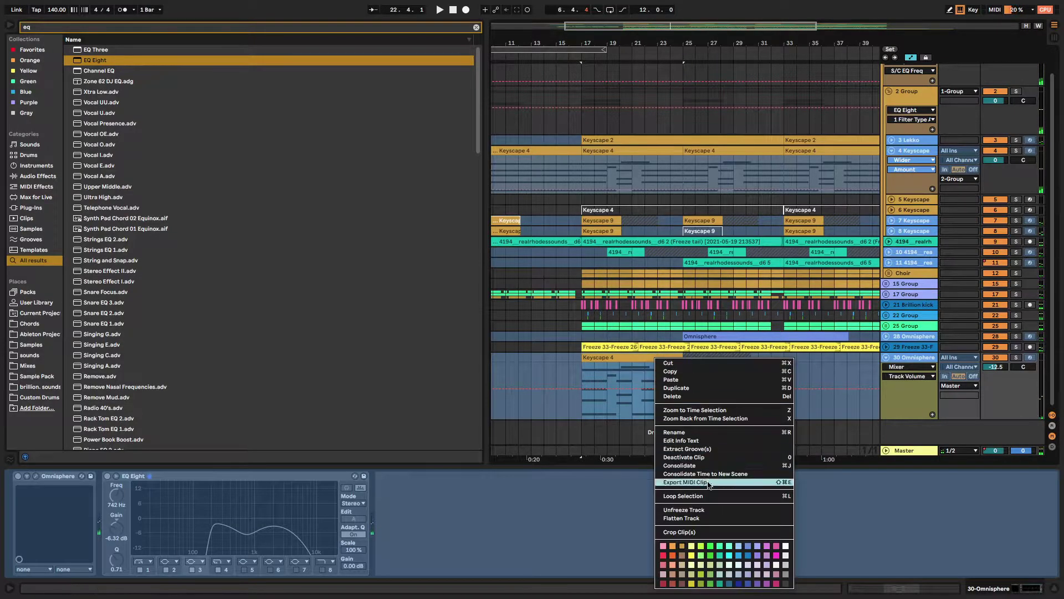
pyautogui.click(719, 517)
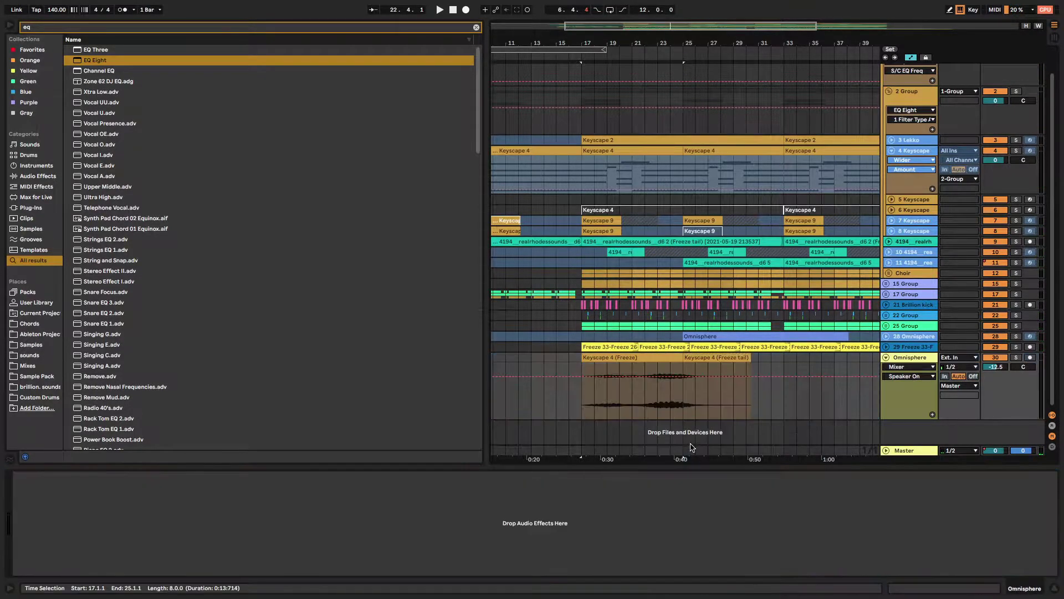
# Solo the Omnisphere track and play from bar 17, zoomed in around bar 19
pyautogui.click(692, 364)
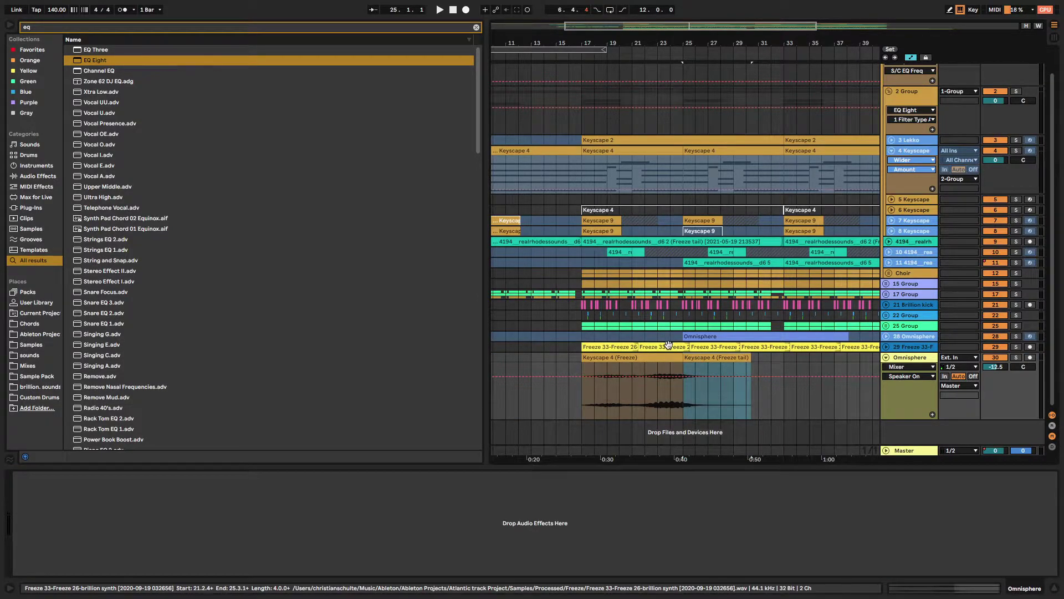
pyautogui.click(1016, 357)
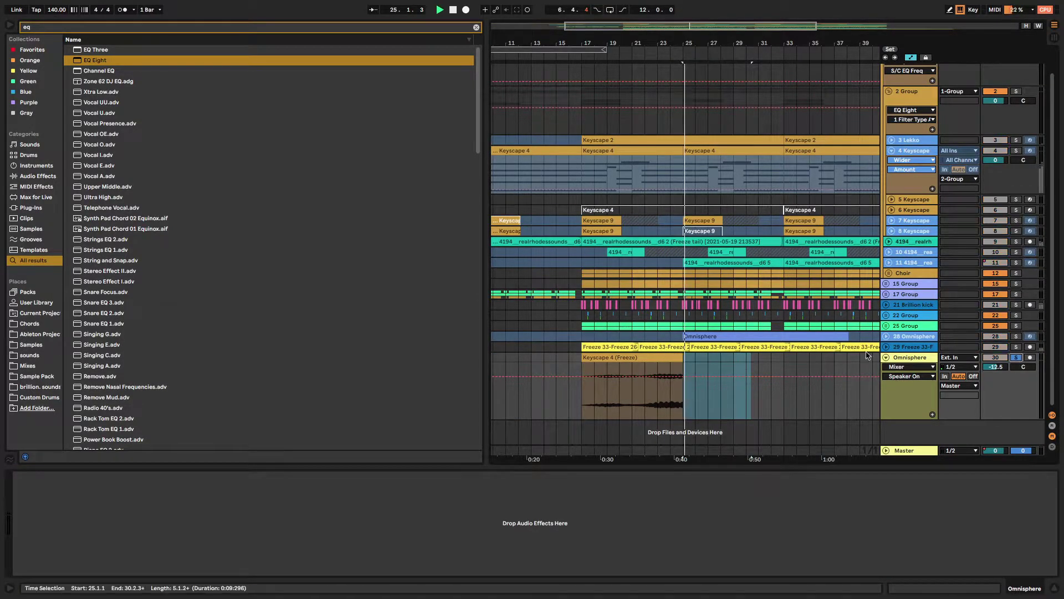
pyautogui.click(580, 401)
pyautogui.press('space')
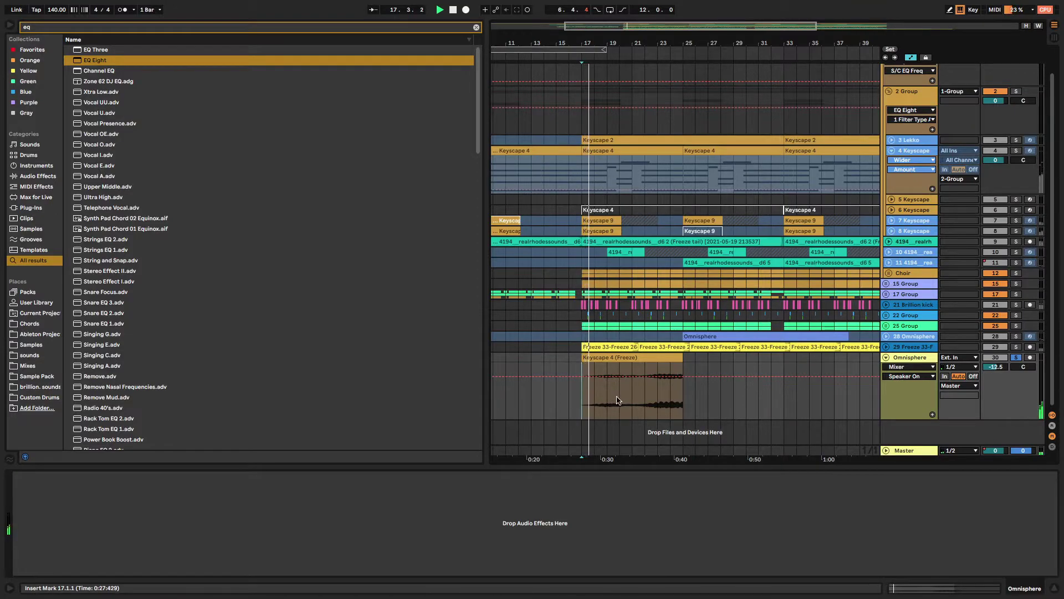
pyautogui.moveTo(624, 45); pyautogui.dragTo(625, 73)
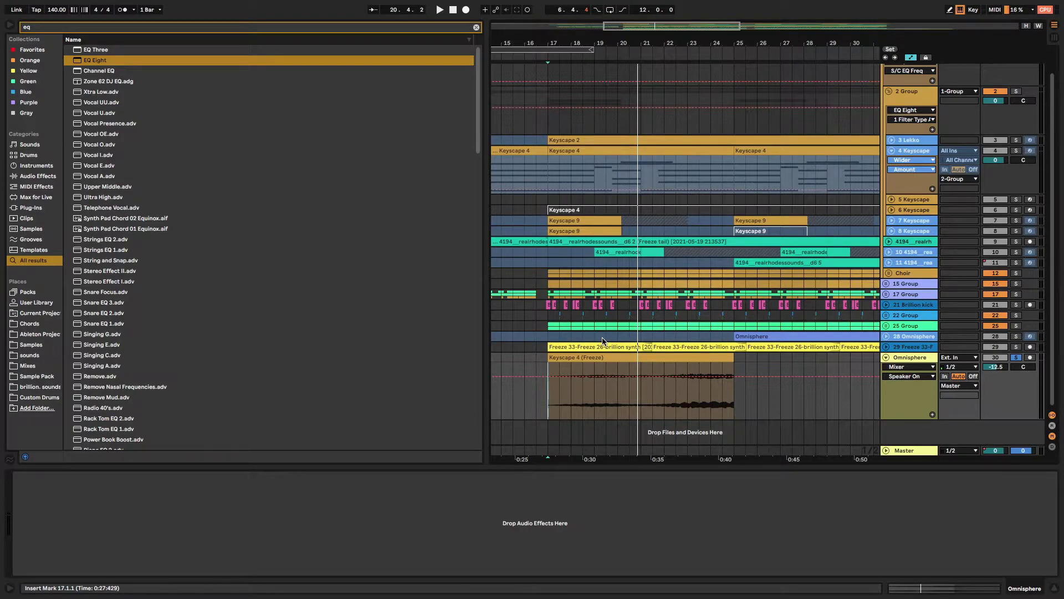
# Cut the frozen audio to end at bar 21 and add long fade-in and fade-out
pyautogui.click(641, 397)
pyautogui.keyDown('shift'); pyautogui.click(650, 354); pyautogui.keyUp('shift')
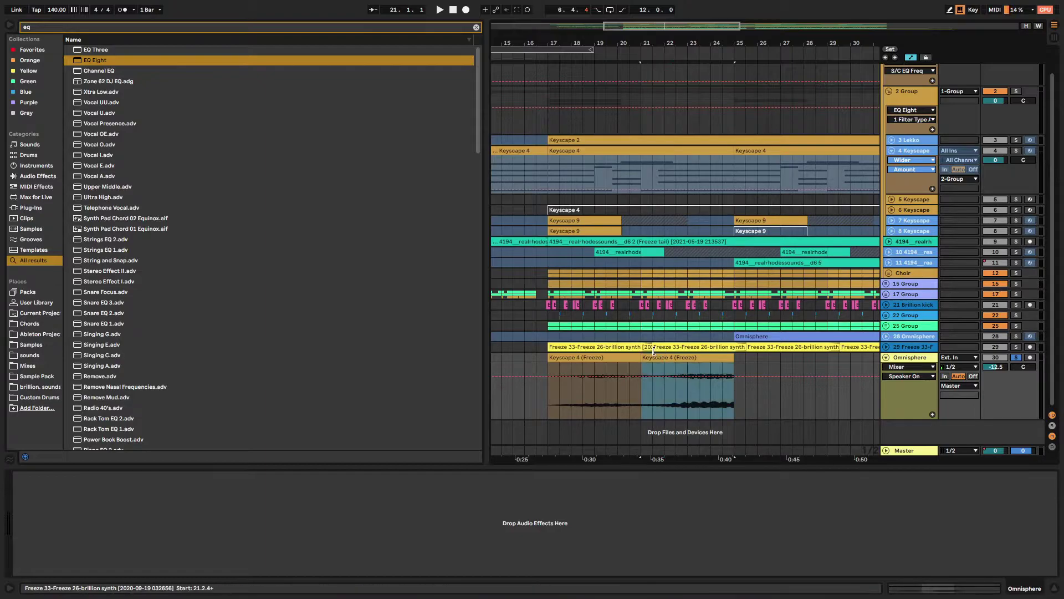
pyautogui.click(909, 58)
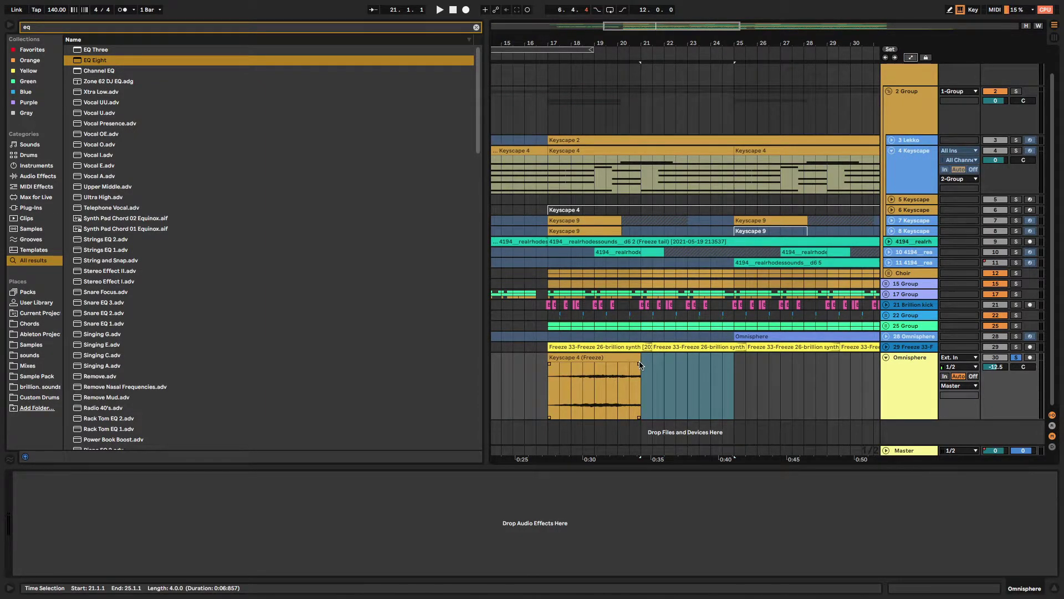
pyautogui.moveTo(641, 365); pyautogui.dragTo(584, 364)
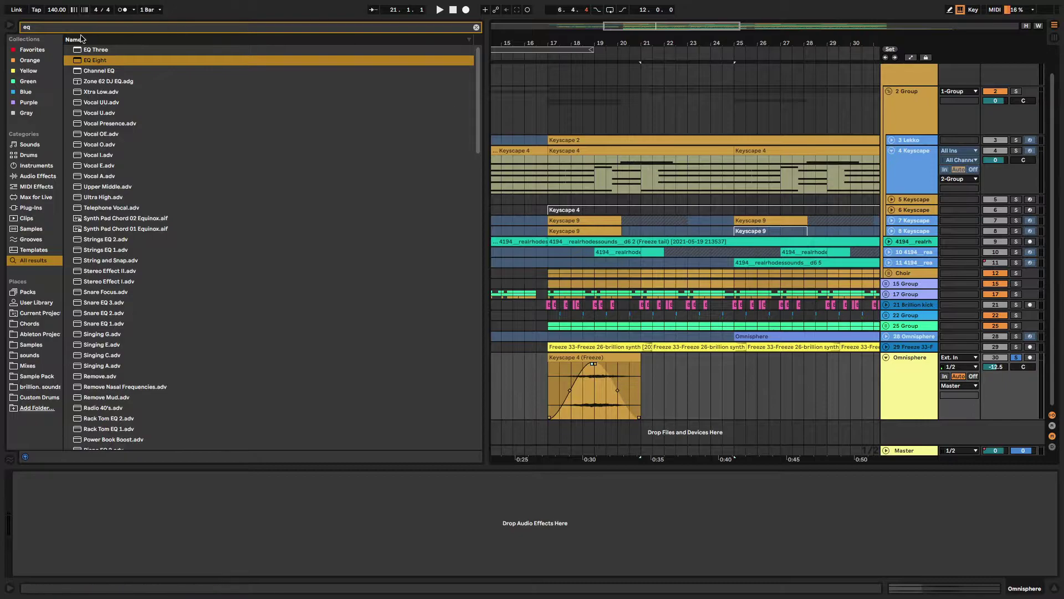
# Hide the browser, zoom to bars 12–32, play from bar 17, and unsolo Omnisphere
pyautogui.click(476, 27)
pyautogui.click(10, 25)
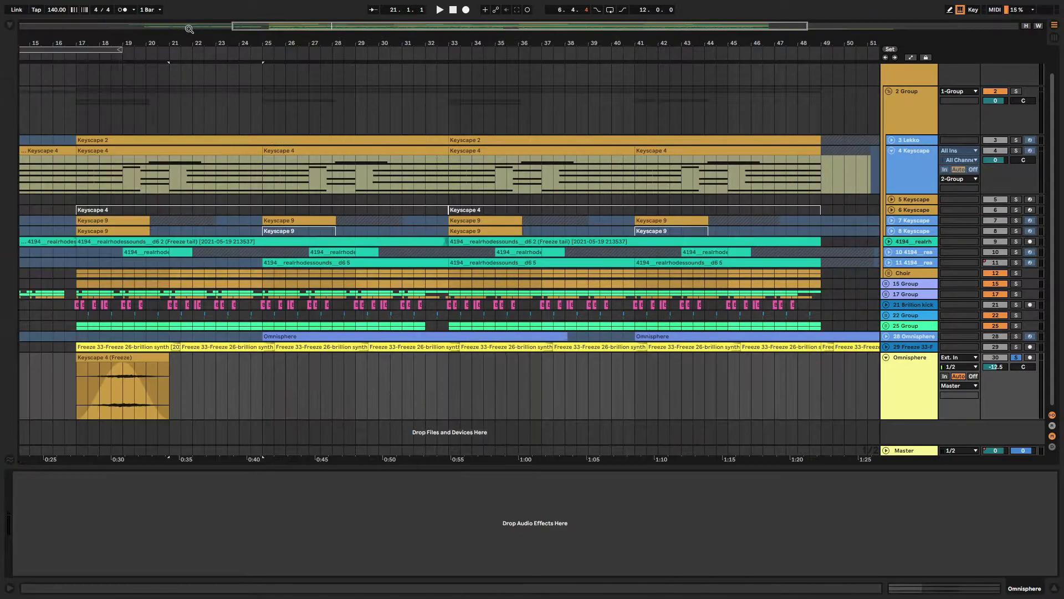
pyautogui.moveTo(126, 40); pyautogui.dragTo(307, 129)
pyautogui.click(227, 361)
pyautogui.press('space')
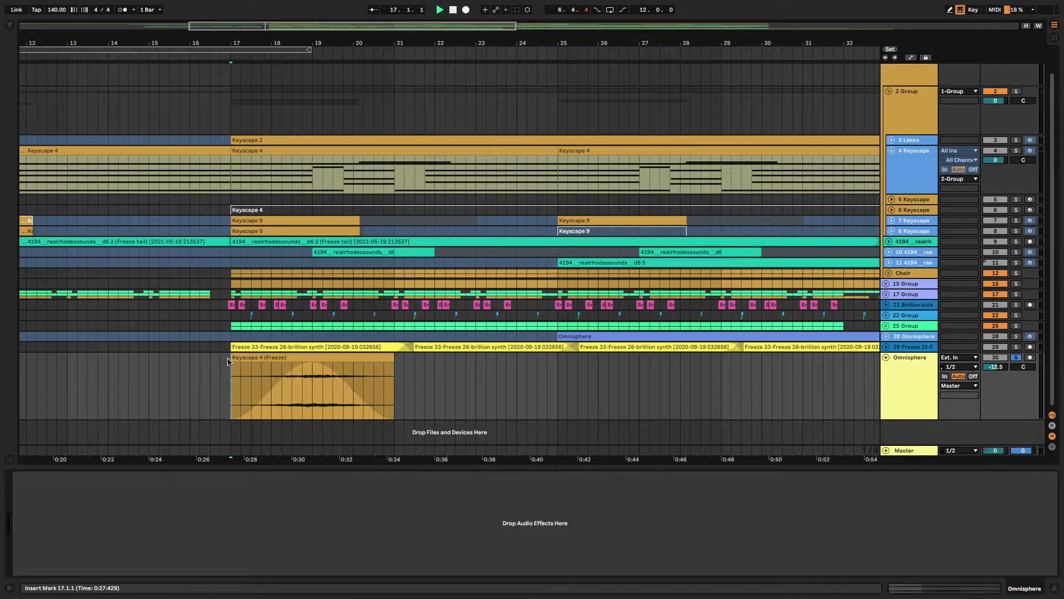
pyautogui.click(1016, 357)
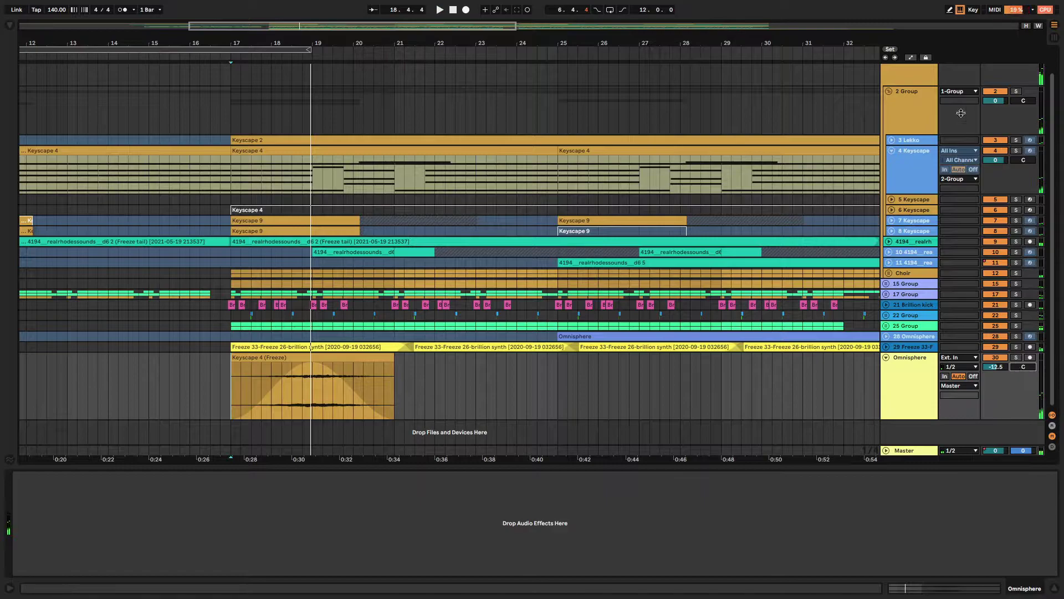
# Draw pan automation sweeping from left to 24R across bars 17–21; raise volume to -10.9 dB
pyautogui.click(912, 58)
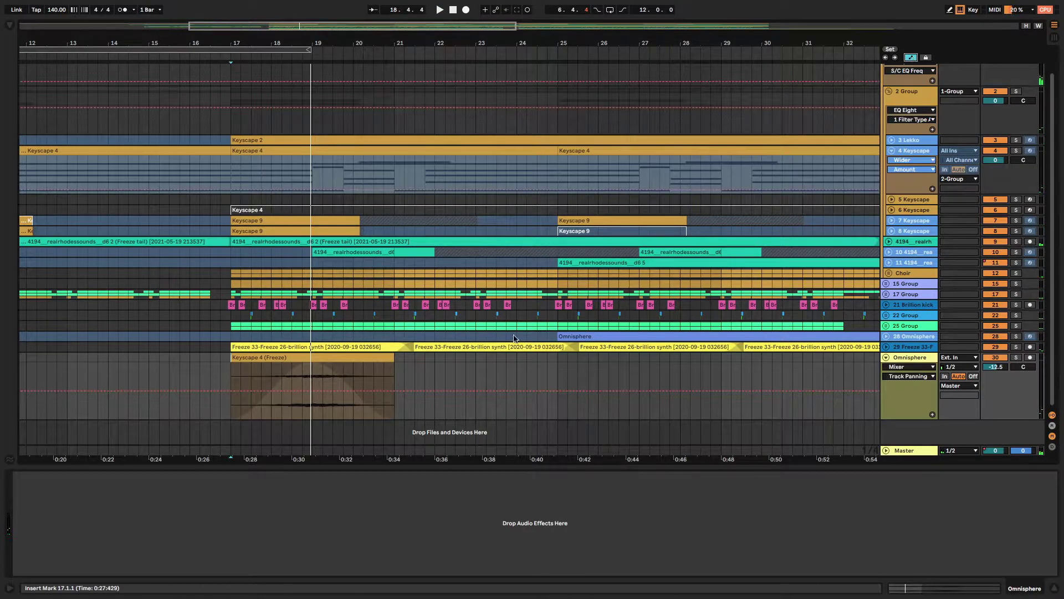
pyautogui.click(312, 391)
pyautogui.moveTo(231, 392); pyautogui.dragTo(231, 410)
pyautogui.moveTo(395, 391); pyautogui.dragTo(394, 372)
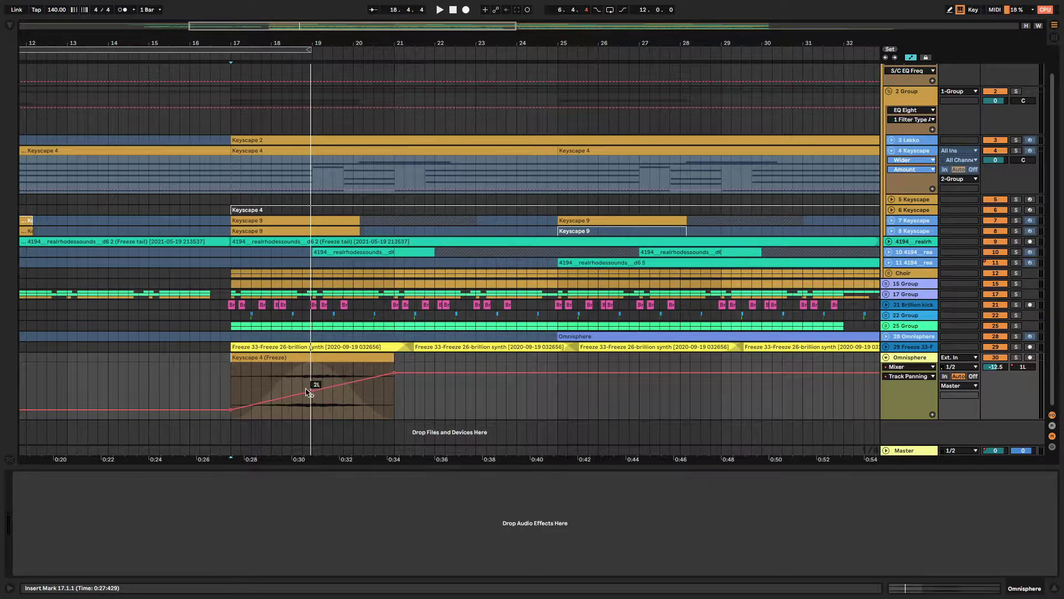
pyautogui.press('space')
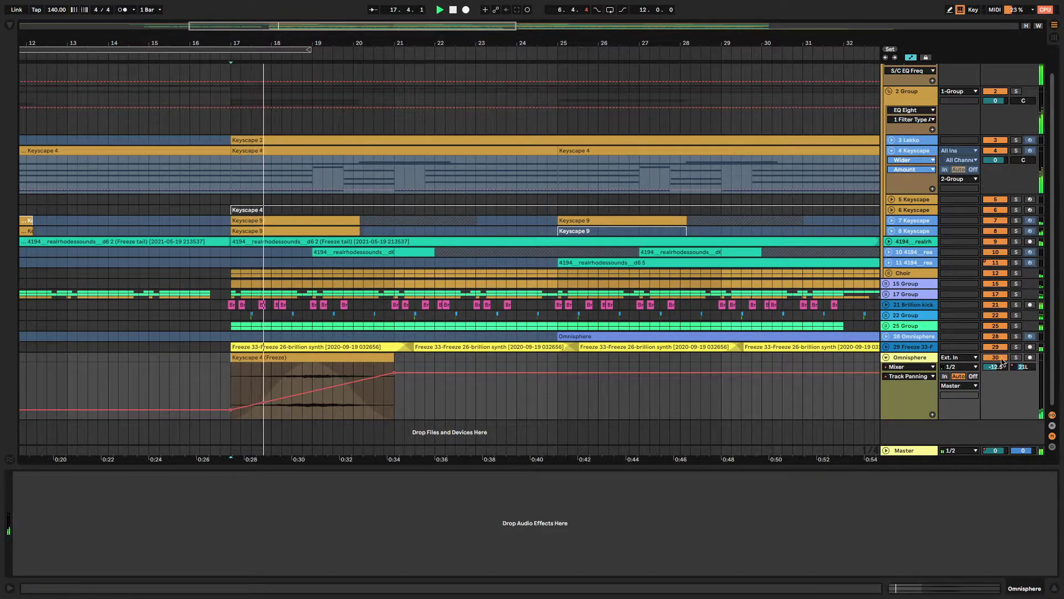
pyautogui.moveTo(995, 367); pyautogui.dragTo(996, 363)
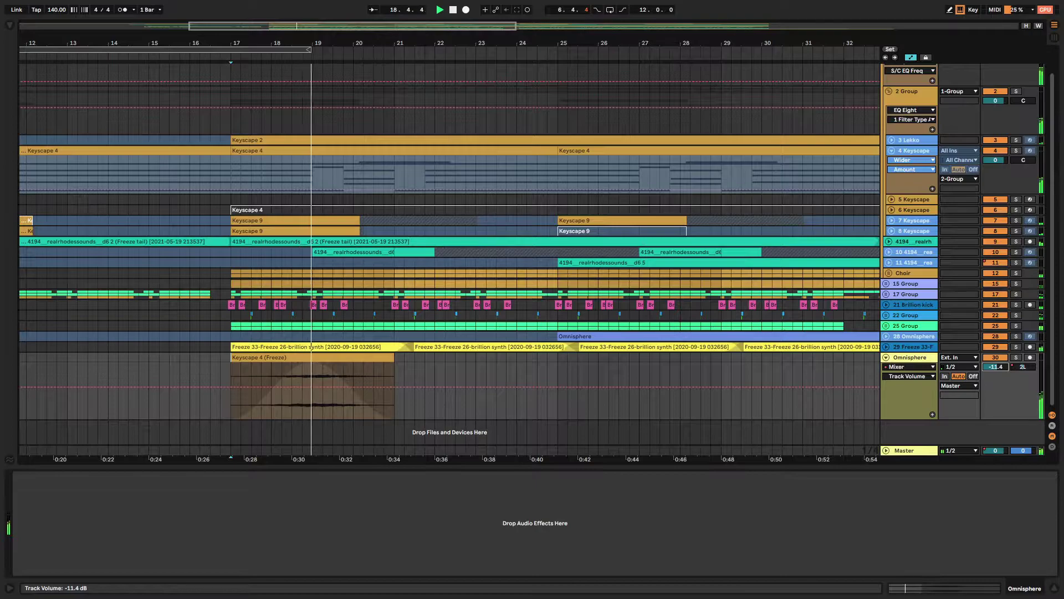
# Duplicate the faded Omnisphere clip so copies start at bars 17, 25, 33 and 41
pyautogui.click(387, 359)
pyautogui.hotkey('ctrl', 'd')
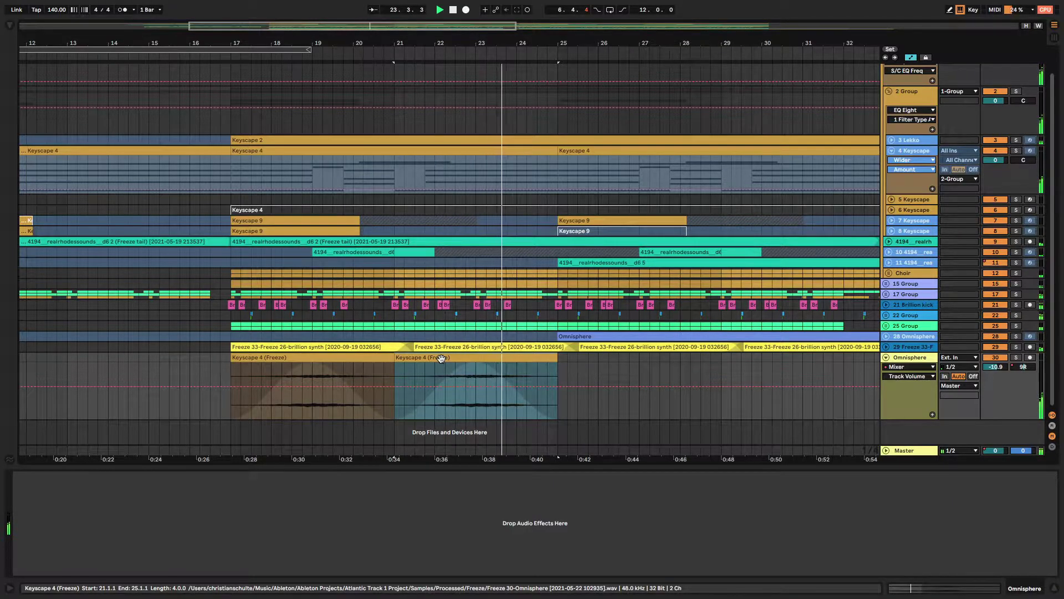
pyautogui.hotkey('ctrl', 'd')
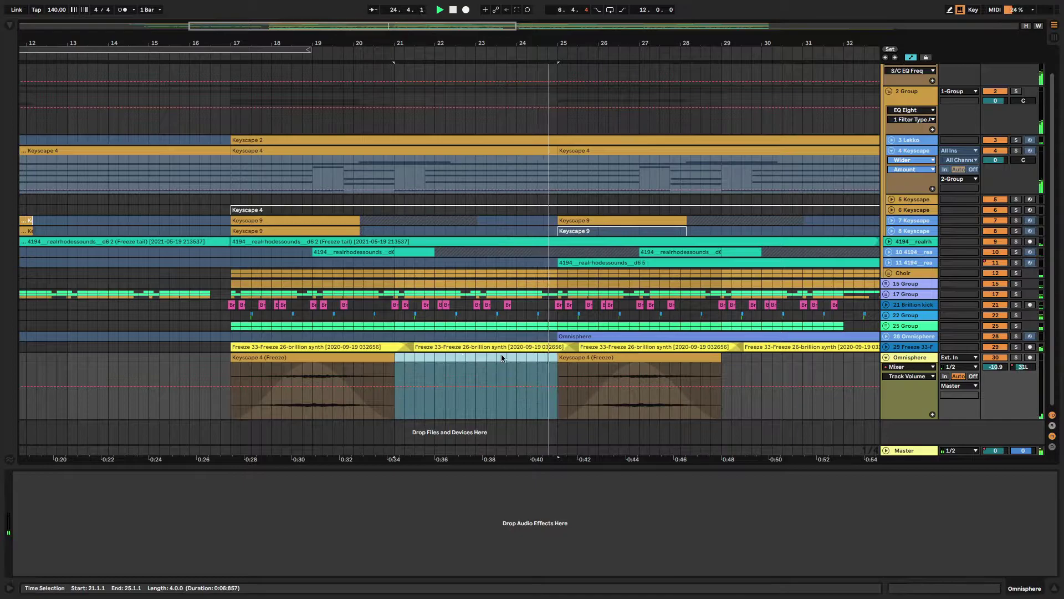
pyautogui.press('-')
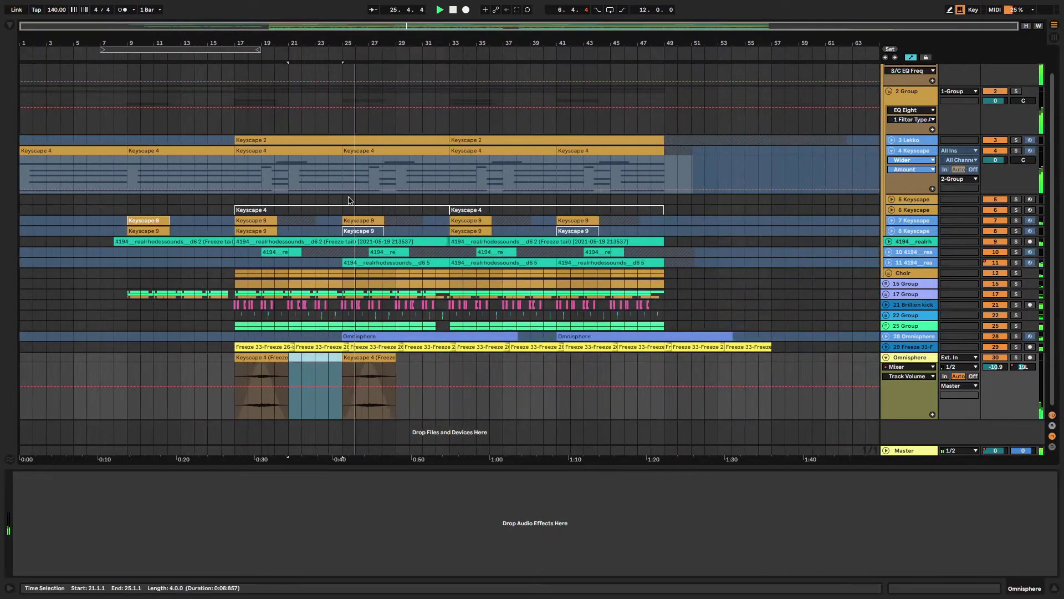
pyautogui.moveTo(236, 361); pyautogui.dragTo(438, 360)
pyautogui.hotkey('ctrl', 'd')
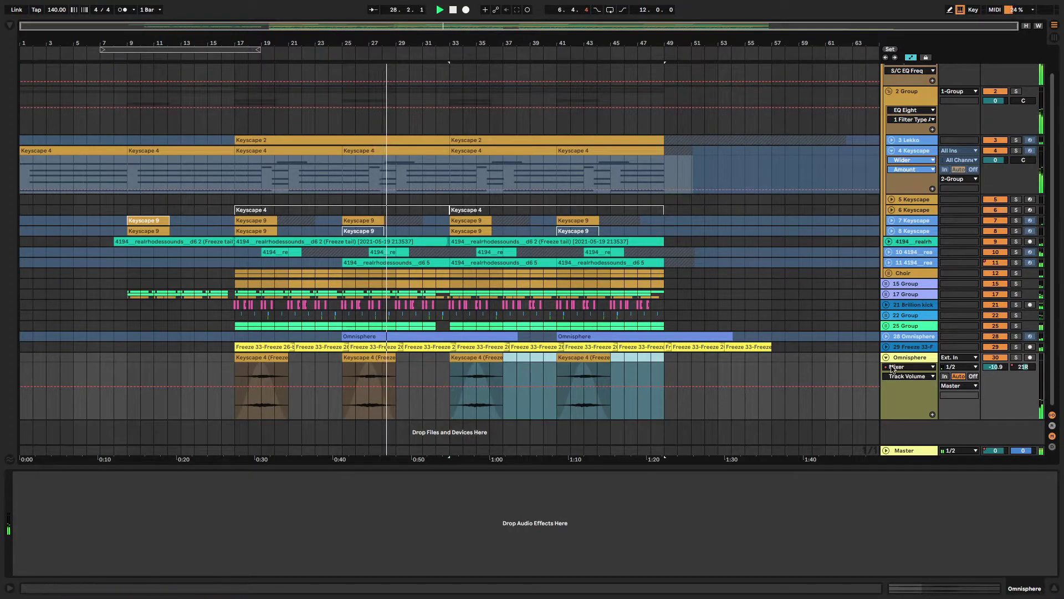
# View the Choir, 2 Group and 4 Keyscape device chains, then Omnisphere's empty chain
pyautogui.click(905, 270)
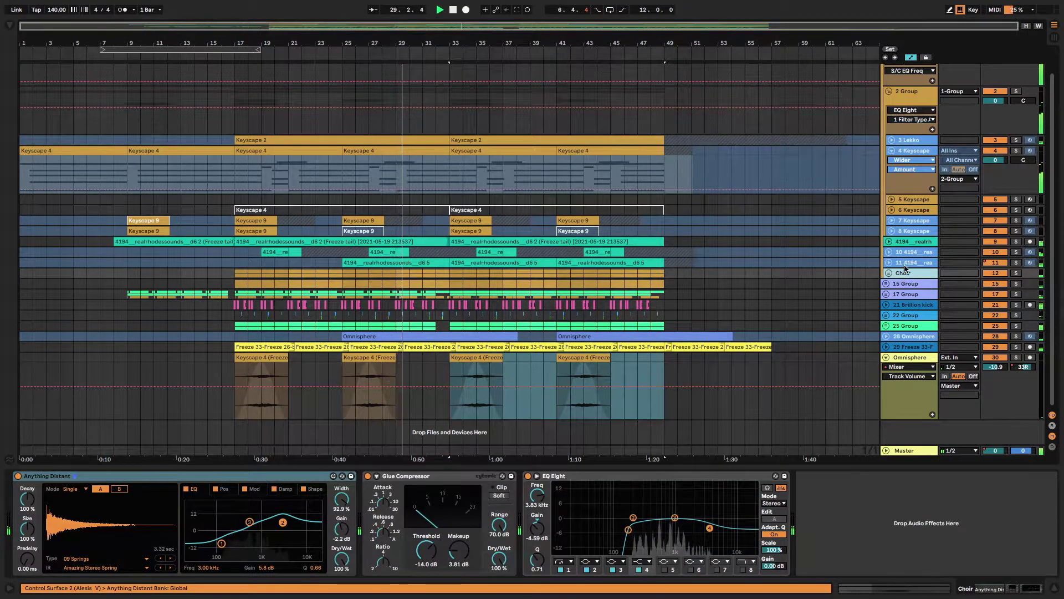
pyautogui.click(918, 121)
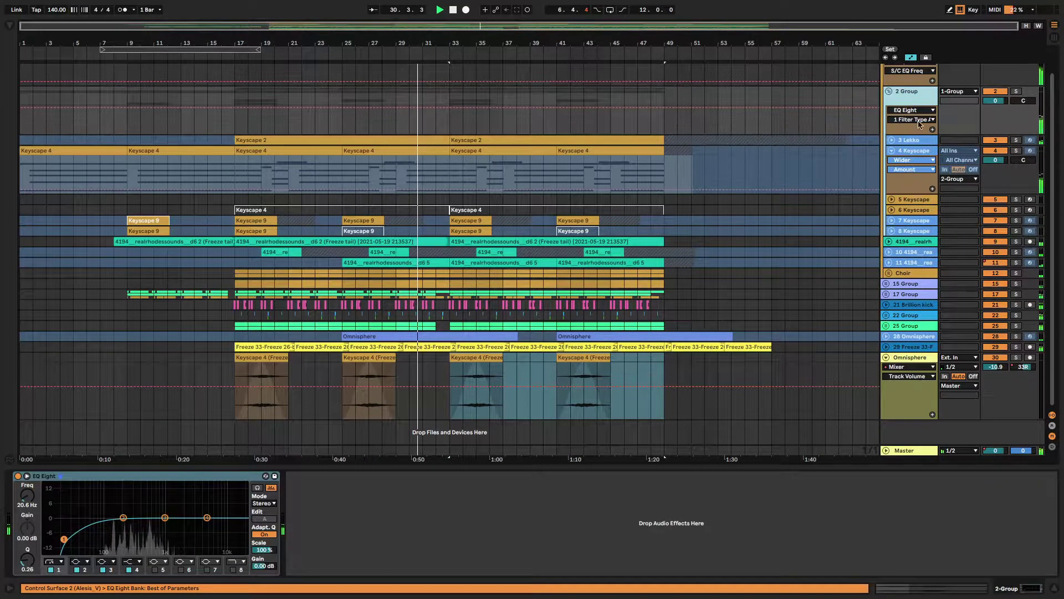
pyautogui.click(915, 150)
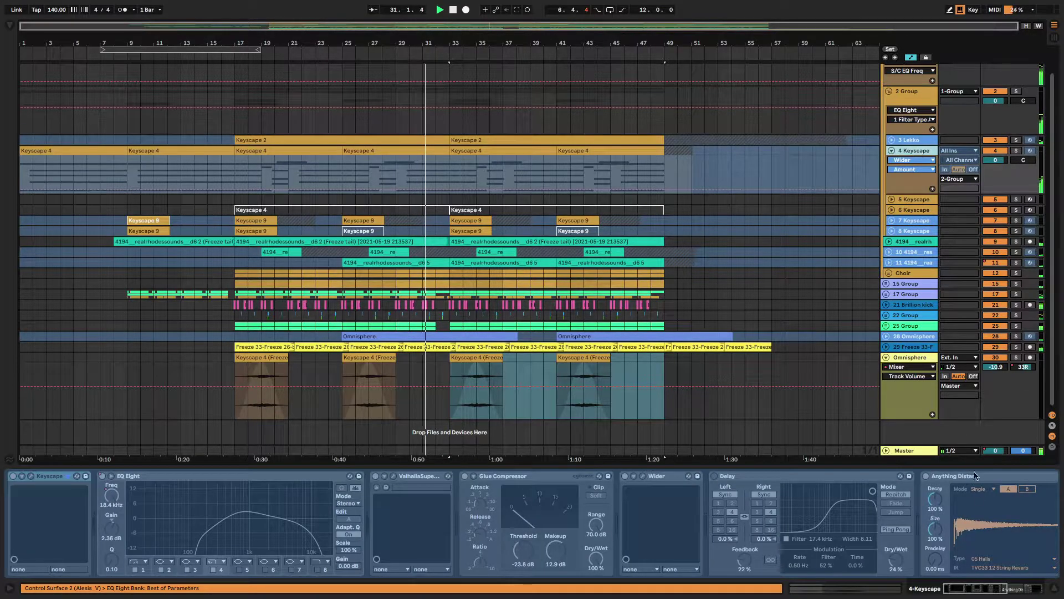
pyautogui.click(922, 358)
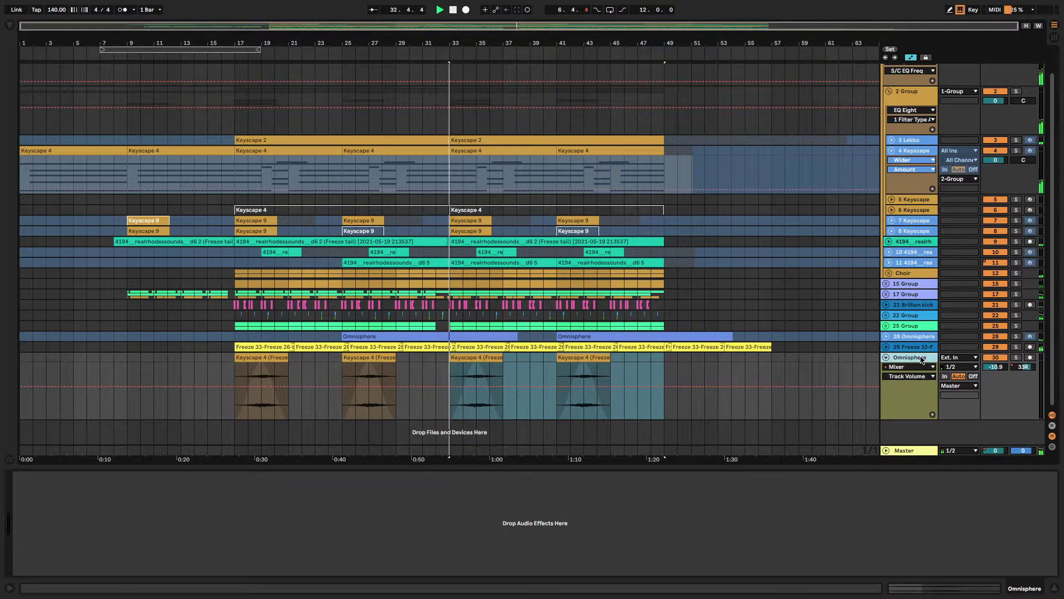
# Search 'compr' and load a Compressor onto the Omnisphere track with its sidechain panel expanded
pyautogui.hotkey('ctrl', 'f')
pyautogui.write('compr')
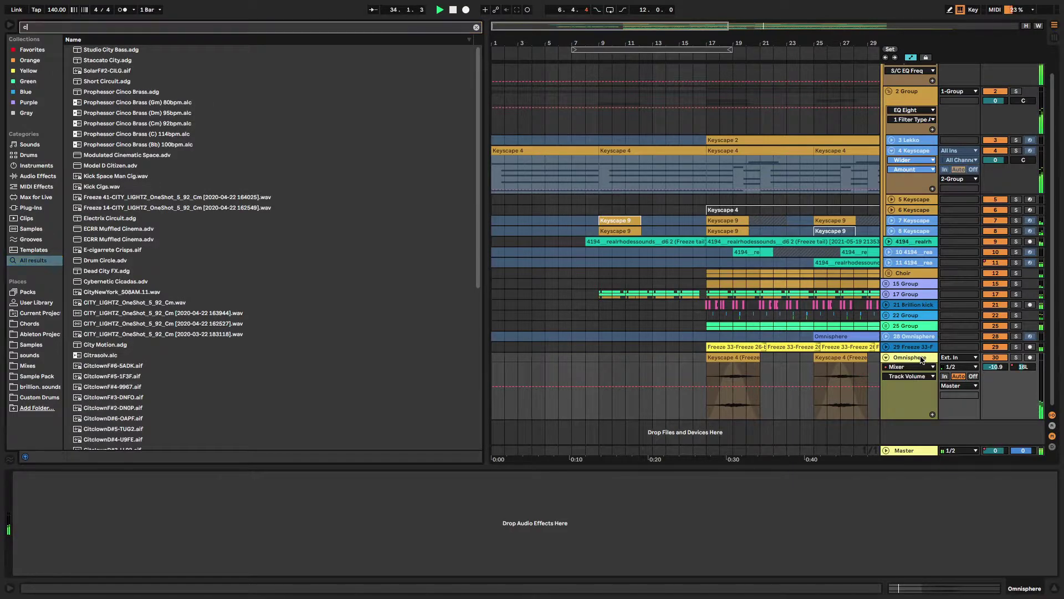
pyautogui.press('Down')
pyautogui.press('Down')
pyautogui.press('Return')
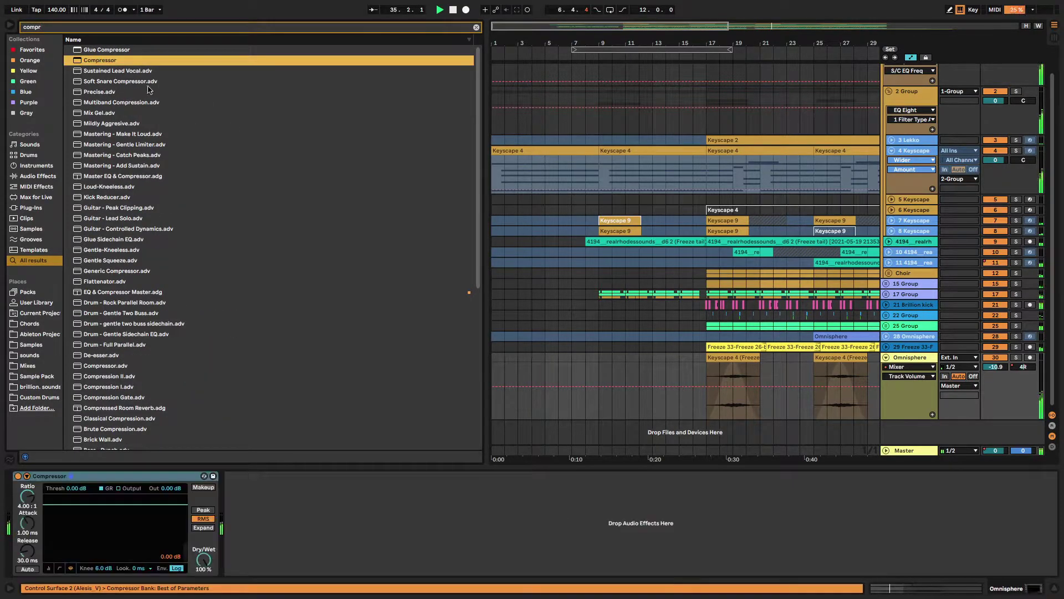
pyautogui.press('space')
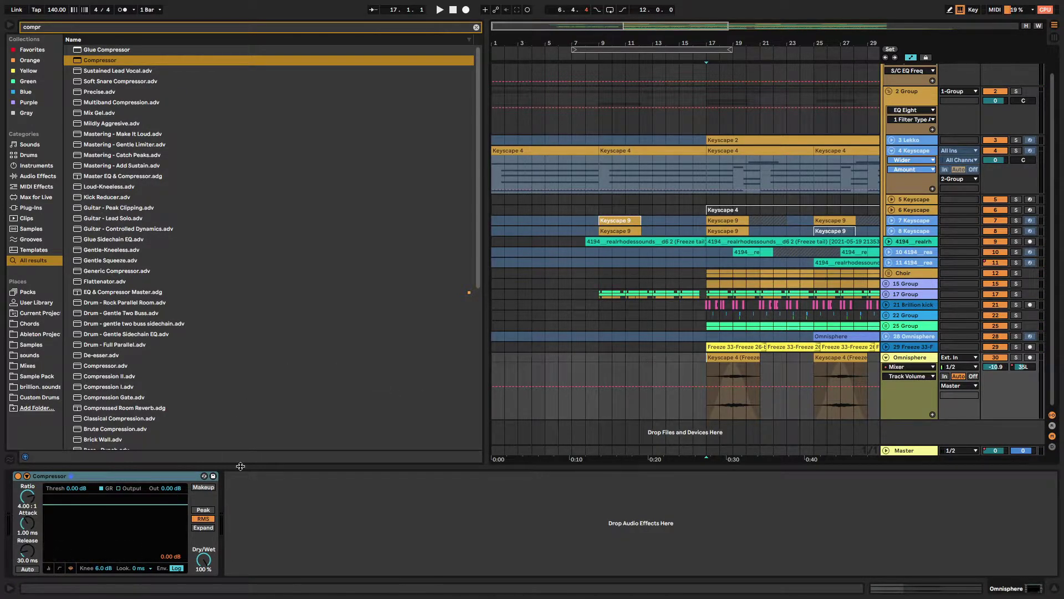
pyautogui.click(26, 476)
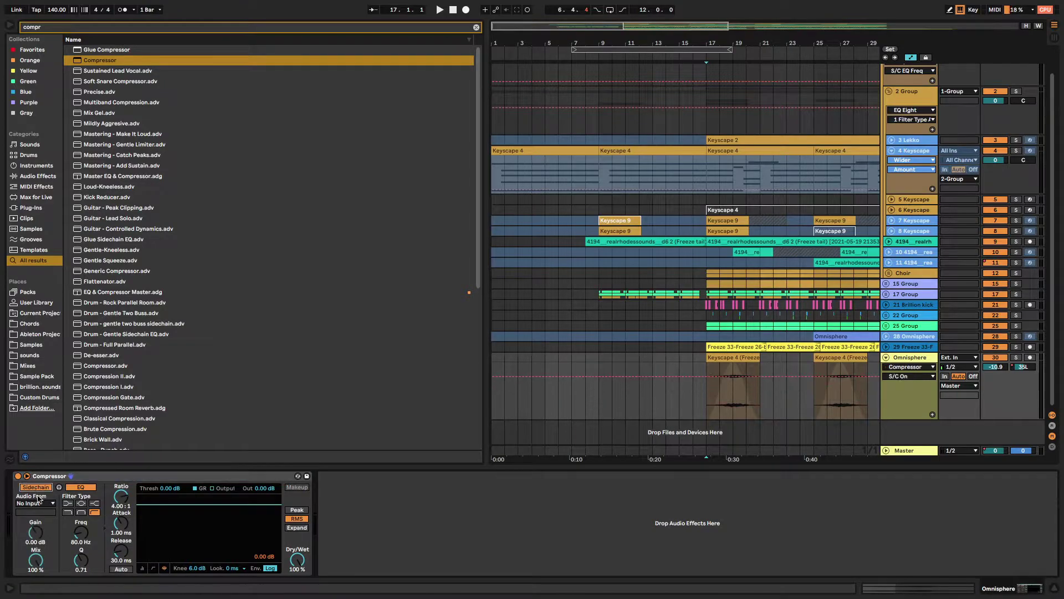
# Hide the browser, zoom in around bar 13, and lower the Compressor threshold to -20.6 dB
pyautogui.click(476, 27)
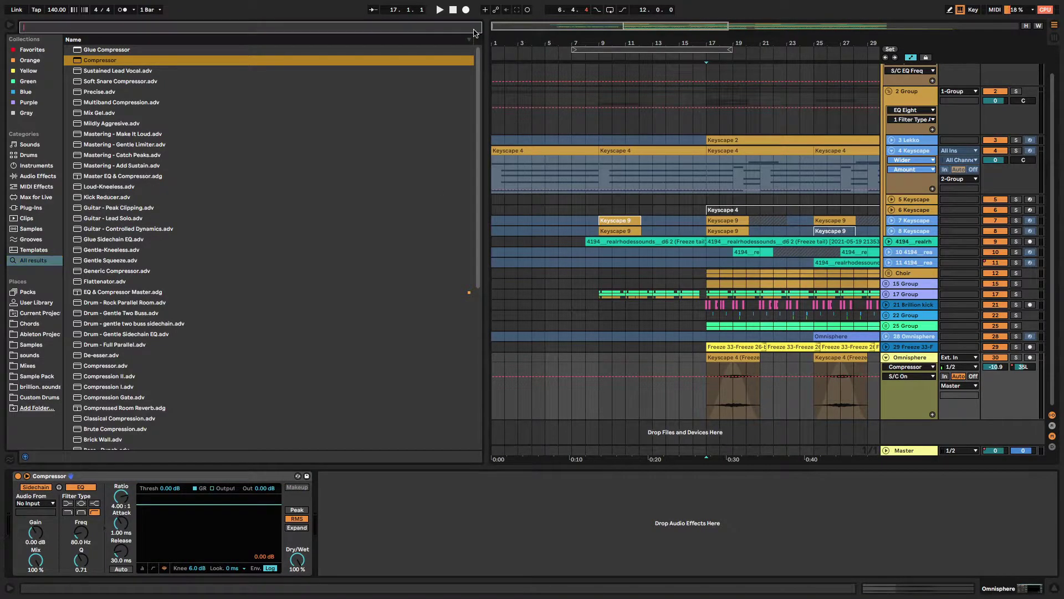
pyautogui.click(10, 25)
pyautogui.moveTo(188, 40); pyautogui.dragTo(188, 47)
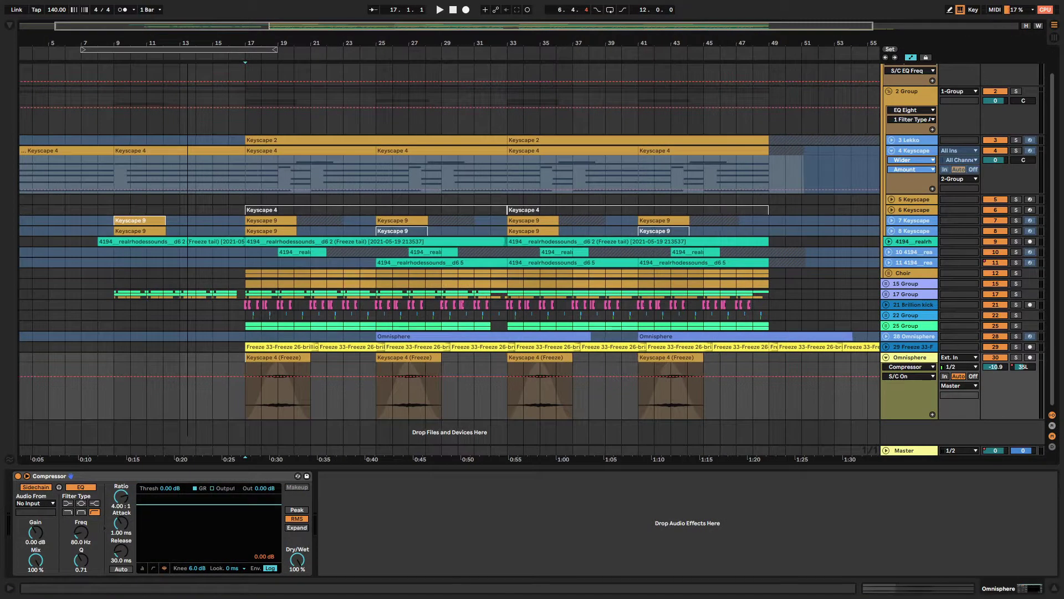
pyautogui.scroll(5, 205, 189)
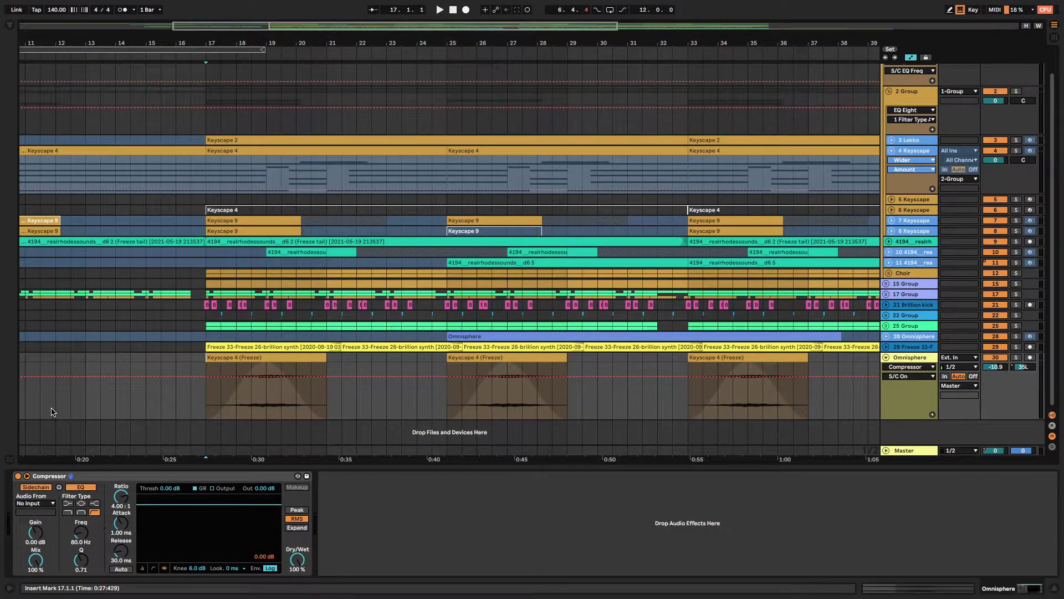
pyautogui.moveTo(259, 505); pyautogui.dragTo(258, 539)
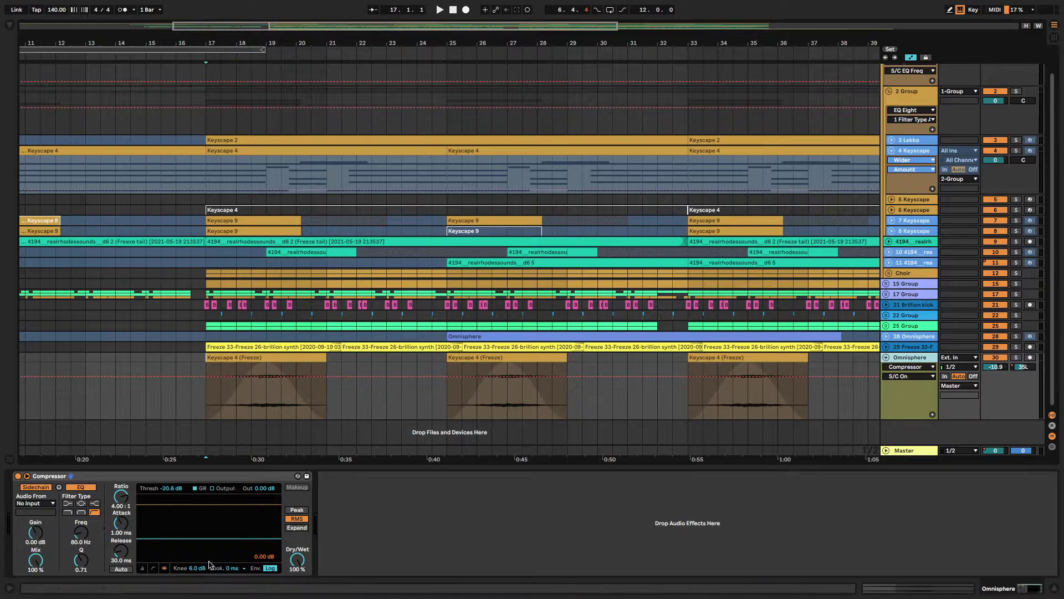
# Key the Compressor's sidechain from 21-Brillion kick with a 10 ms lookahead
pyautogui.moveTo(39, 542)
pyautogui.click(47, 503)
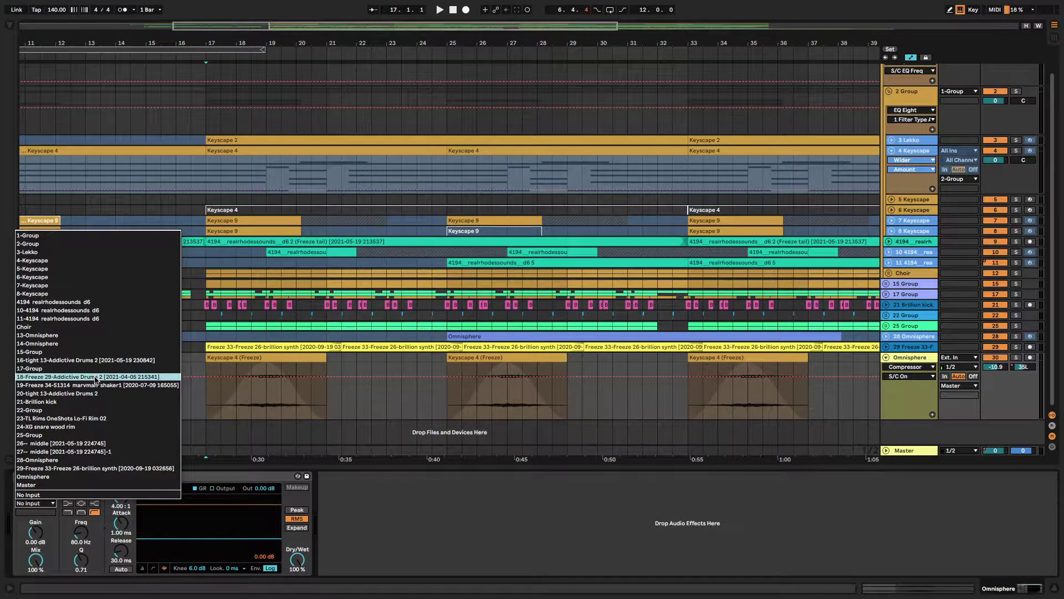
pyautogui.click(77, 402)
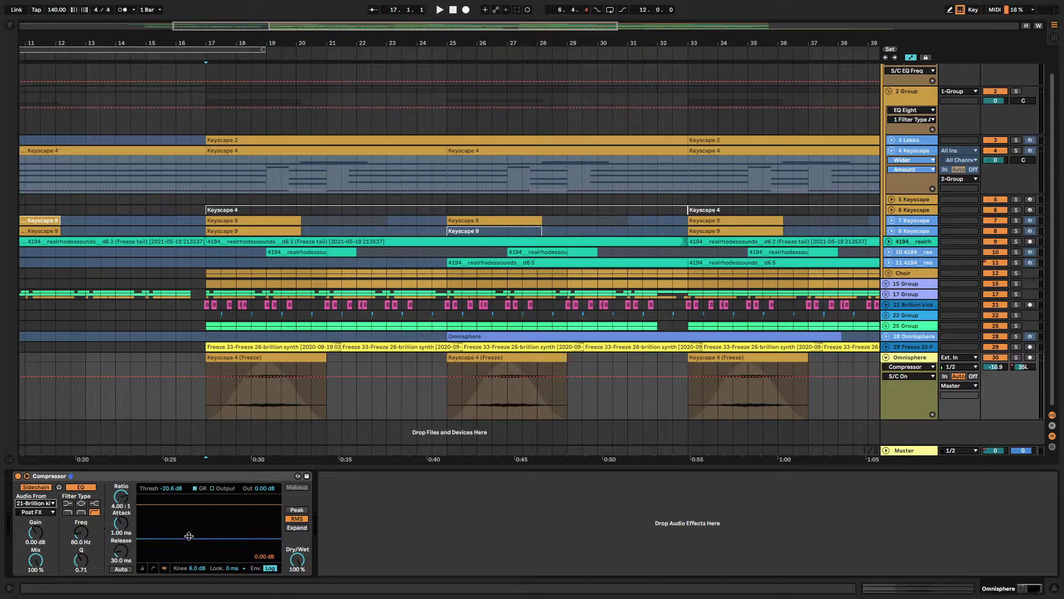
pyautogui.click(229, 569)
pyautogui.click(236, 550)
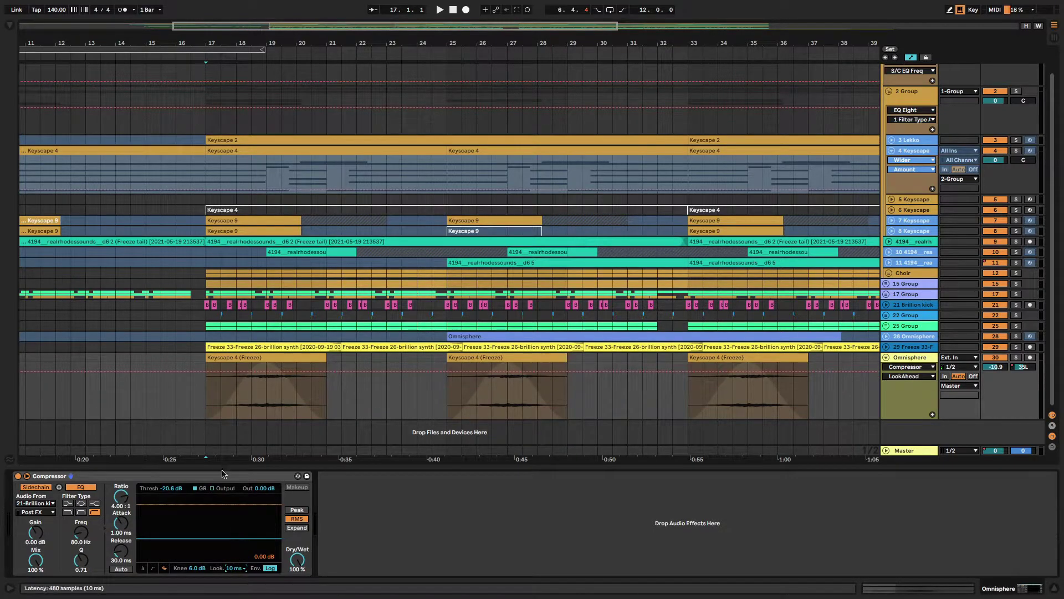
# While soloed, set threshold -38.1 dB, attack 0.10 ms, release 79.6 ms, sidechain EQ Q 0.29, then unsolo
pyautogui.click(221, 399)
pyautogui.press('space')
pyautogui.click(1018, 358)
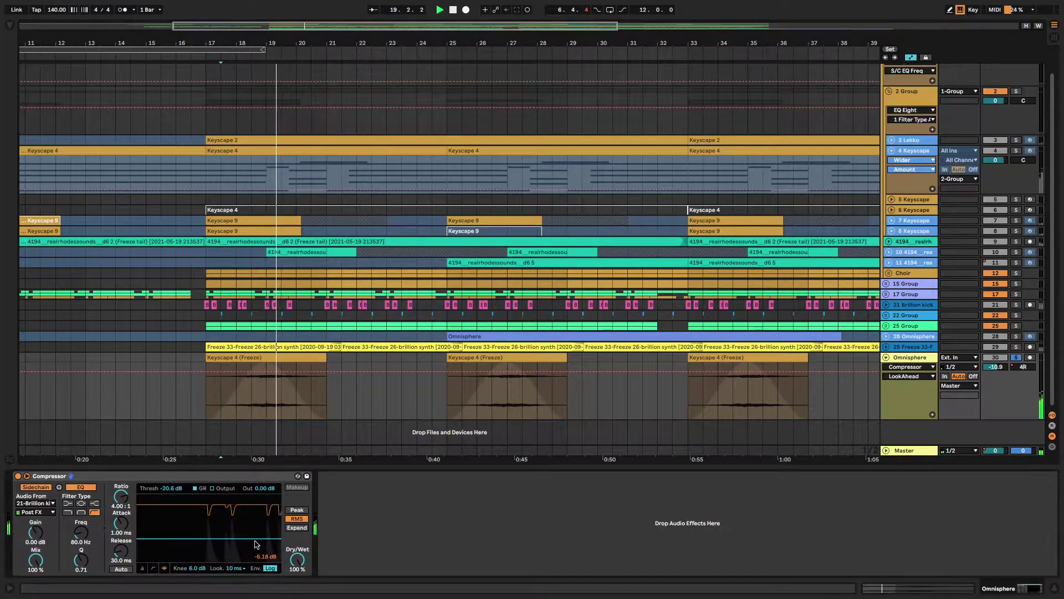
pyautogui.moveTo(257, 544); pyautogui.dragTo(257, 557)
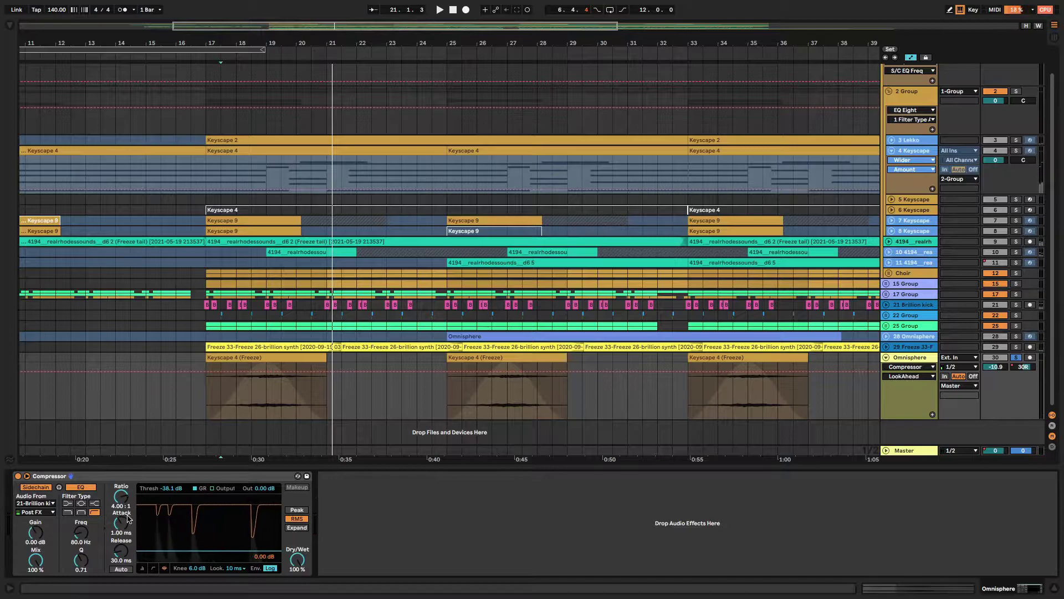
pyautogui.moveTo(128, 518); pyautogui.dragTo(120, 546)
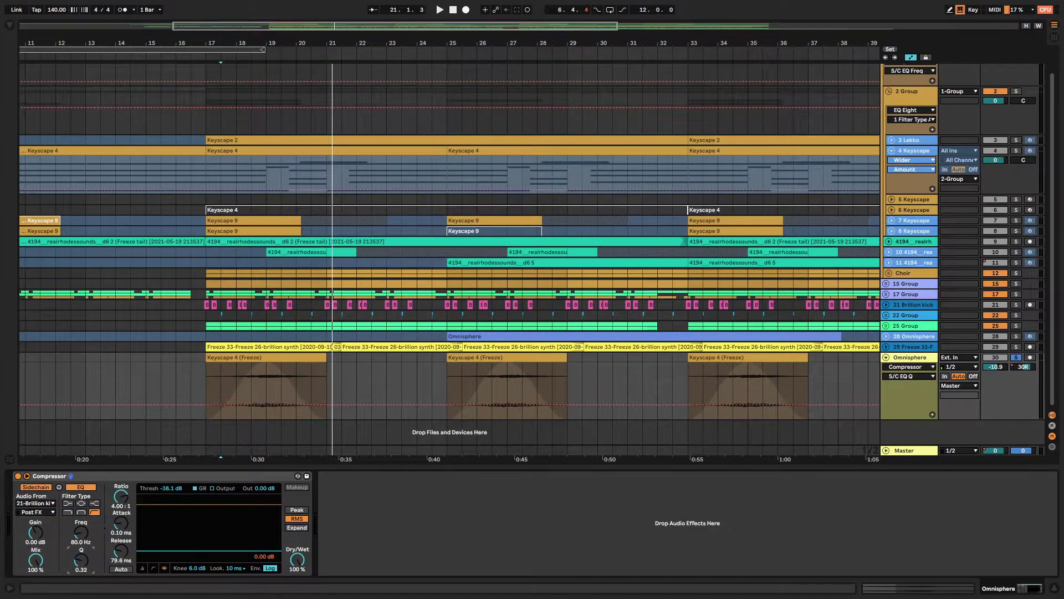
pyautogui.moveTo(90, 561); pyautogui.dragTo(88, 554)
pyautogui.press('space')
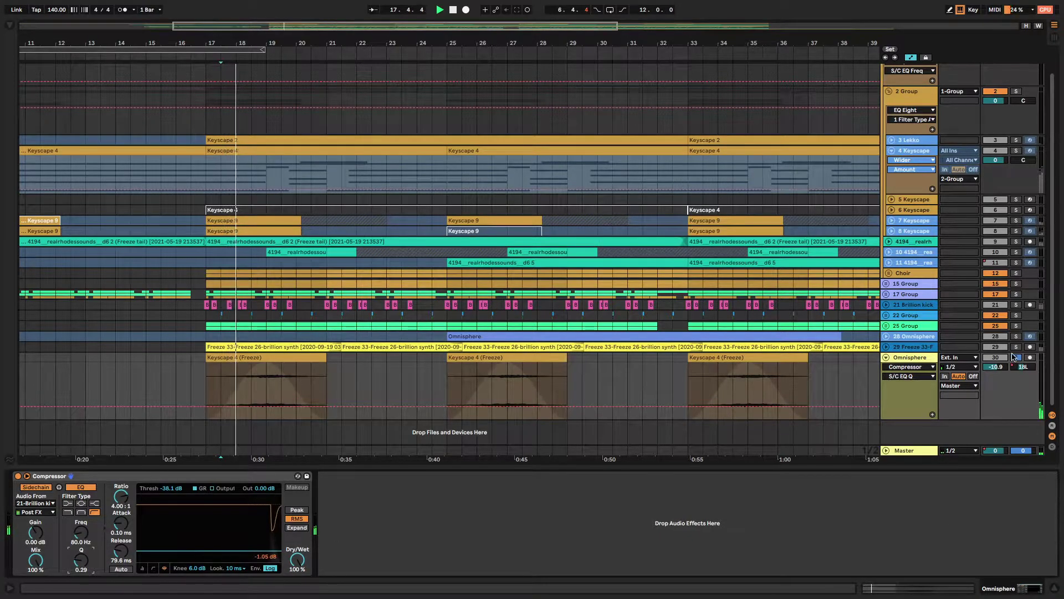
pyautogui.click(1016, 357)
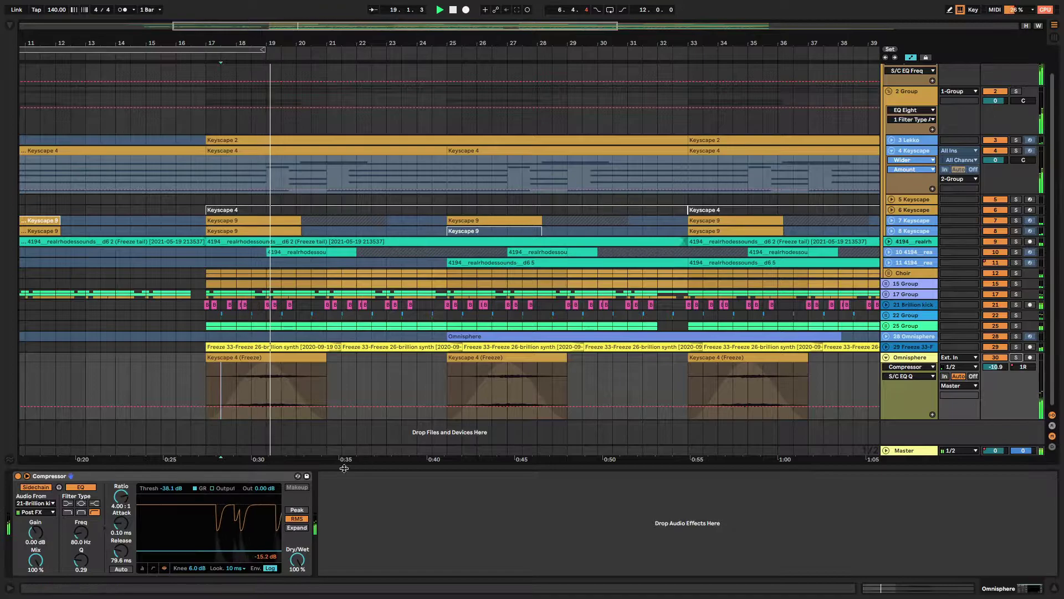
# Duplicate the Compressor and key the copy from 22-Group with threshold -31.2 dB
pyautogui.click(284, 476)
pyautogui.hotkey('ctrl', 'd')
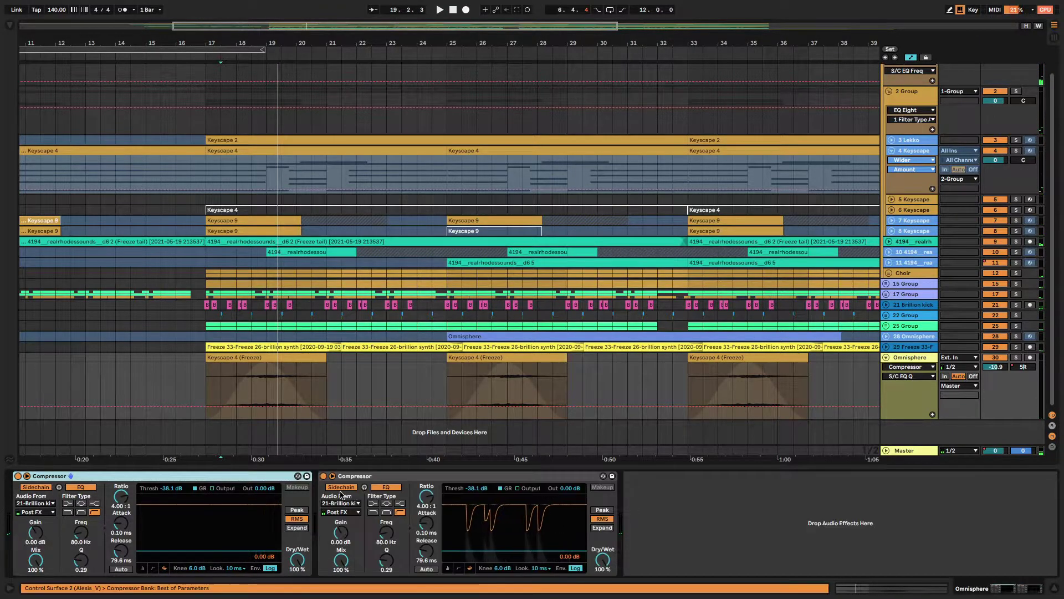
pyautogui.click(339, 502)
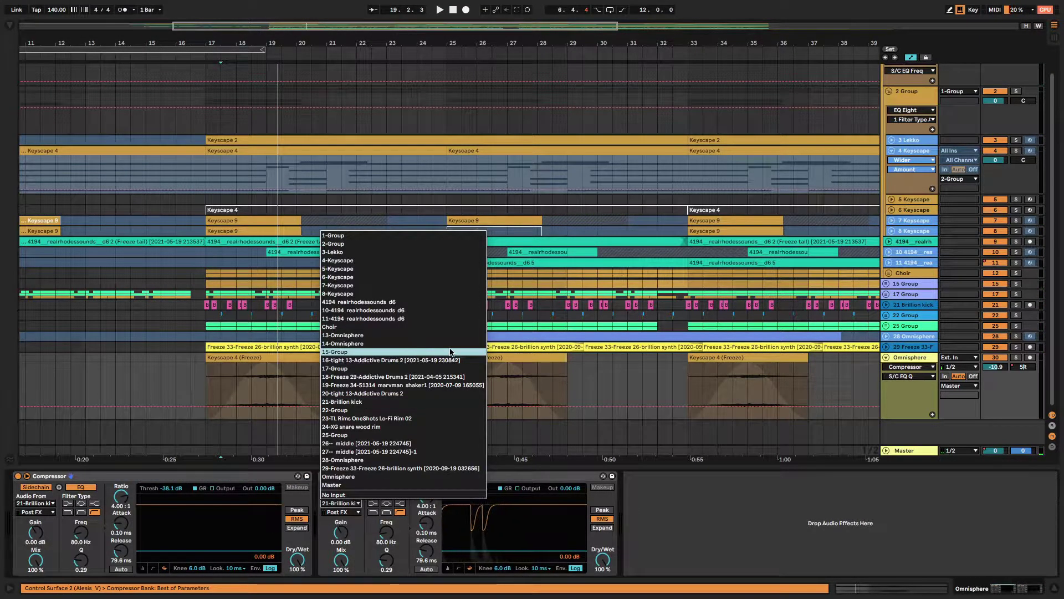
pyautogui.click(380, 410)
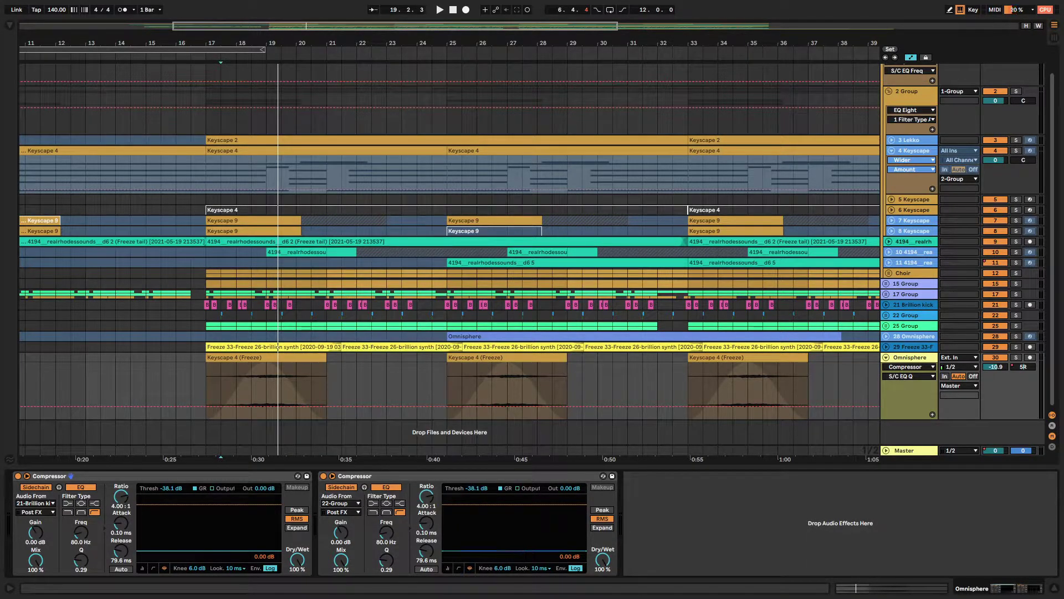
pyautogui.moveTo(514, 551)
pyautogui.mouseDown()
pyautogui.moveTo(514, 535)
pyautogui.moveTo(521, 547)
pyautogui.mouseUp()
# Play back the result, then show the 28 Omnisphere track's device chain
pyautogui.press('space')
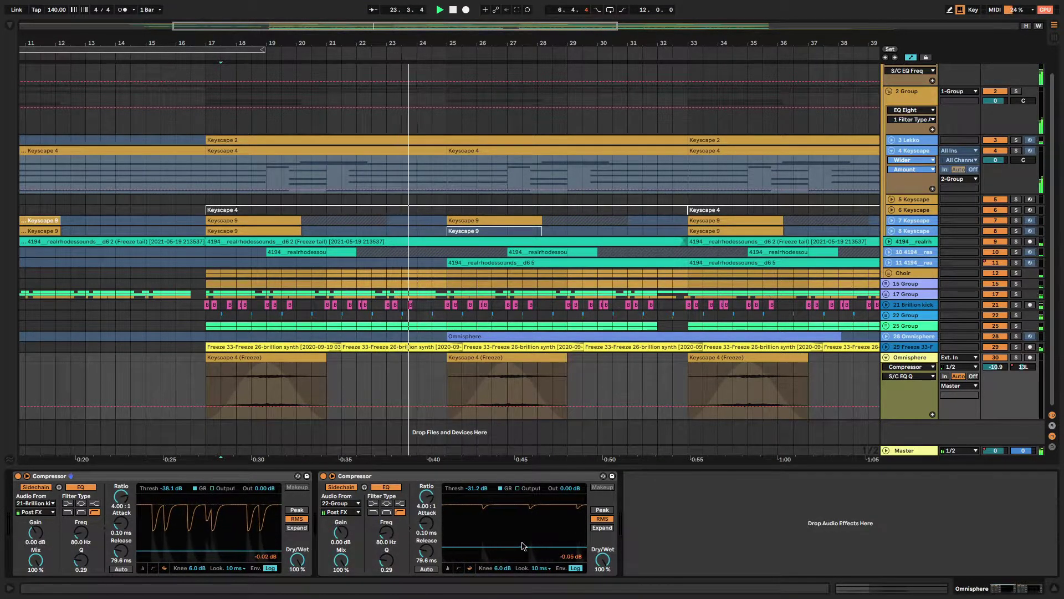
pyautogui.click(588, 476)
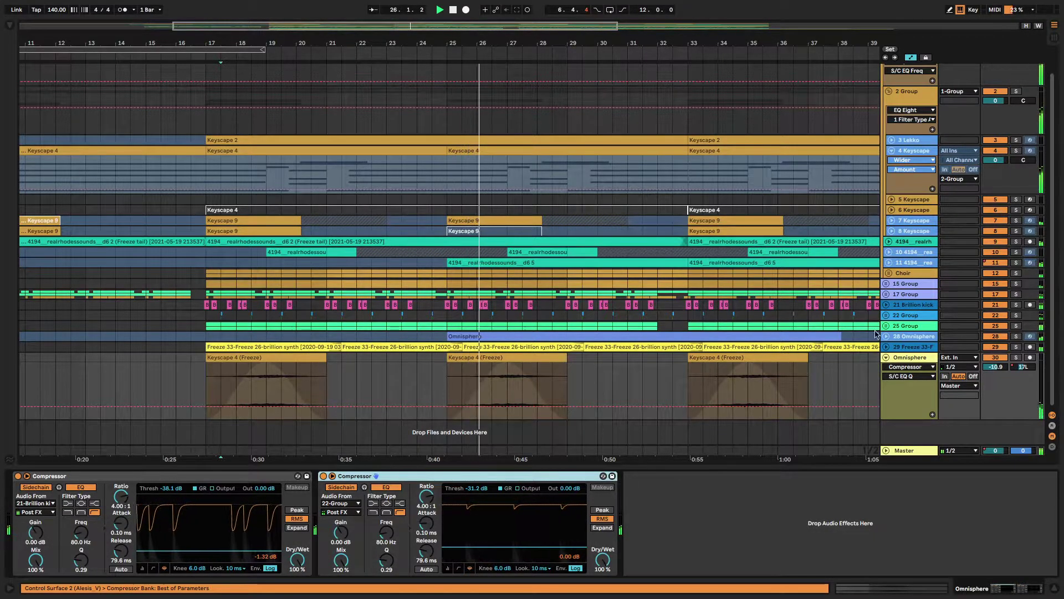
pyautogui.click(912, 335)
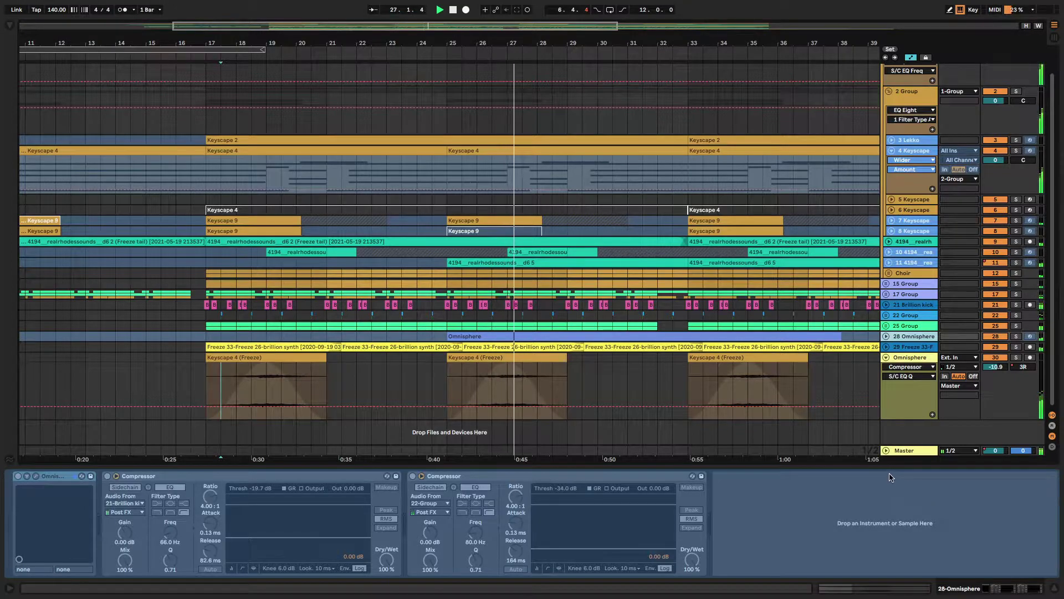
# Search 'eq' and place EQ Eight after the two Omnisphere compressors
pyautogui.click(906, 359)
pyautogui.hotkey('ctrl', 'f')
pyautogui.write('eq')
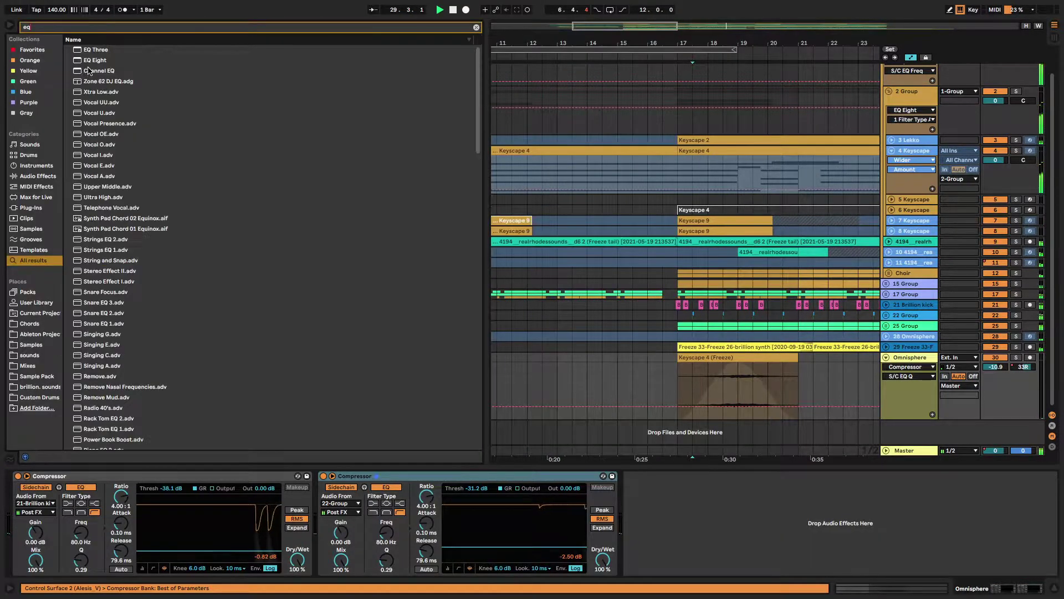
pyautogui.click(96, 60)
pyautogui.moveTo(96, 60); pyautogui.dragTo(769, 517)
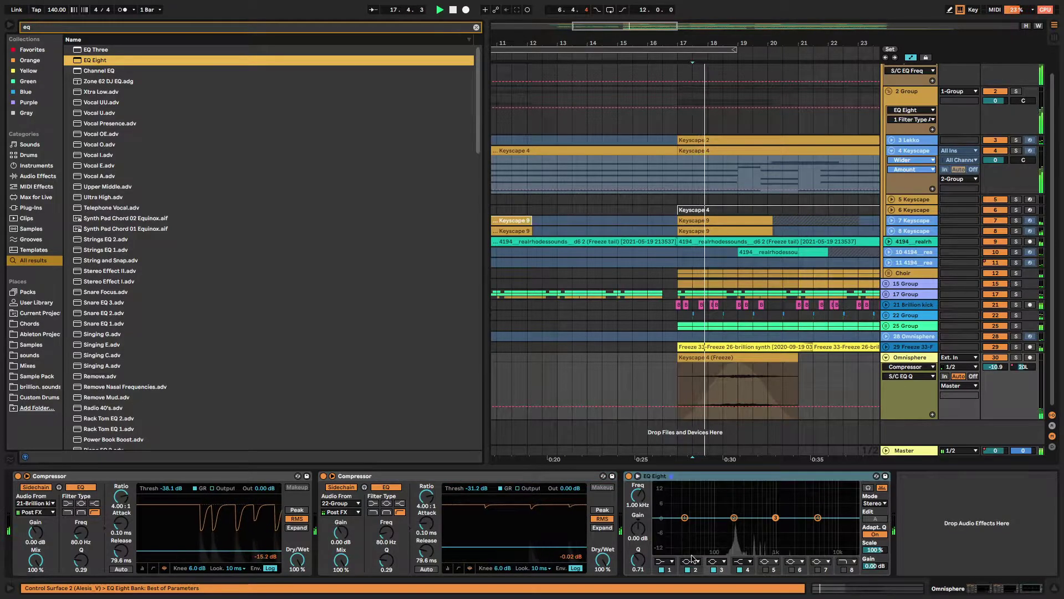
# Set band 1 to a low cut near 178 Hz, boost 245 Hz by 6.82 dB, then fold the track
pyautogui.click(665, 562)
pyautogui.click(660, 494)
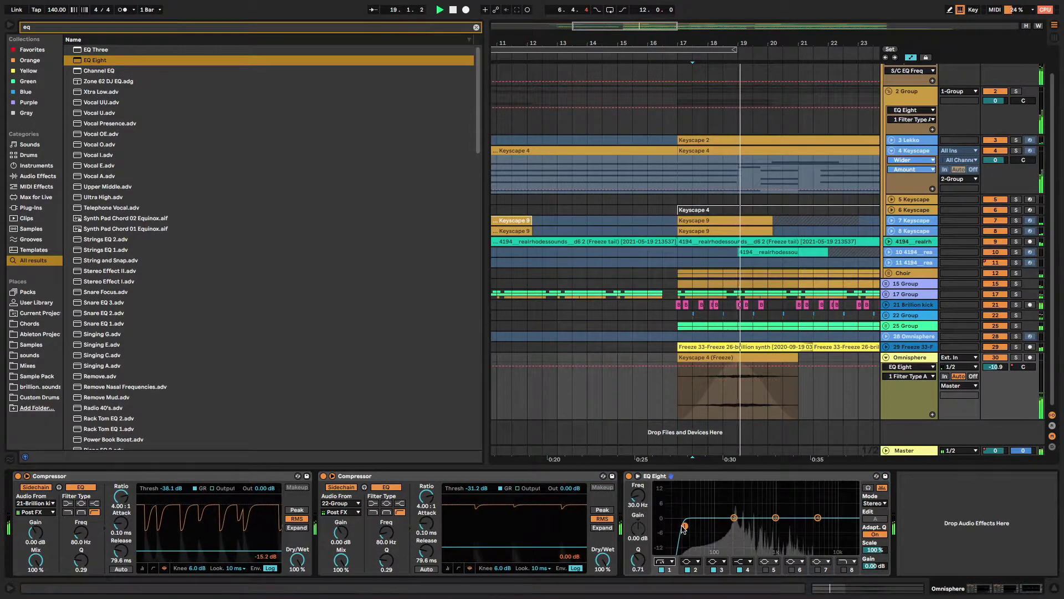
pyautogui.moveTo(685, 517); pyautogui.dragTo(732, 525)
pyautogui.moveTo(814, 523); pyautogui.dragTo(736, 508)
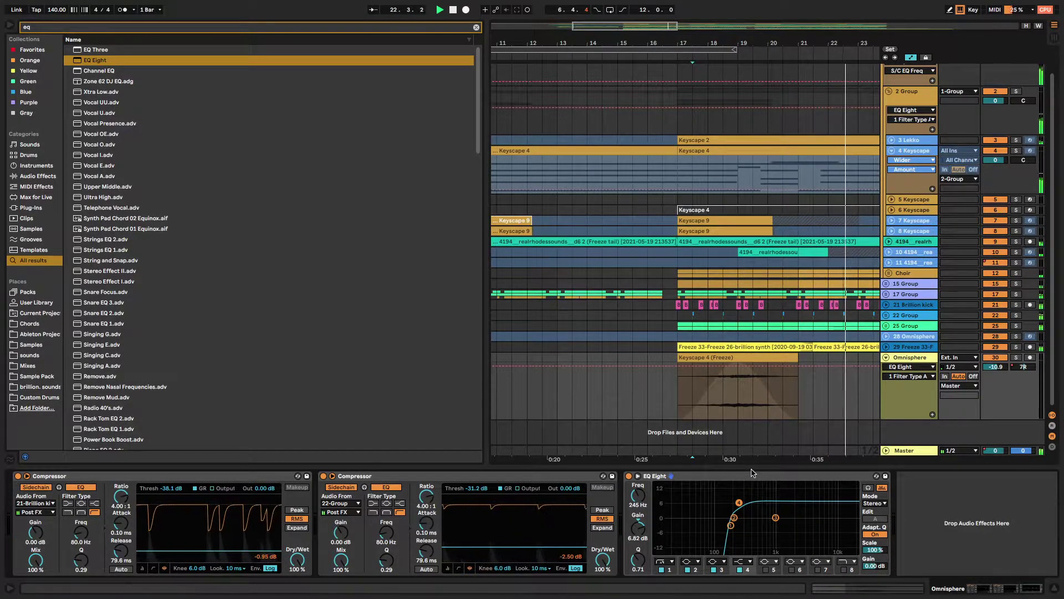
pyautogui.moveTo(666, 72); pyautogui.dragTo(665, 47)
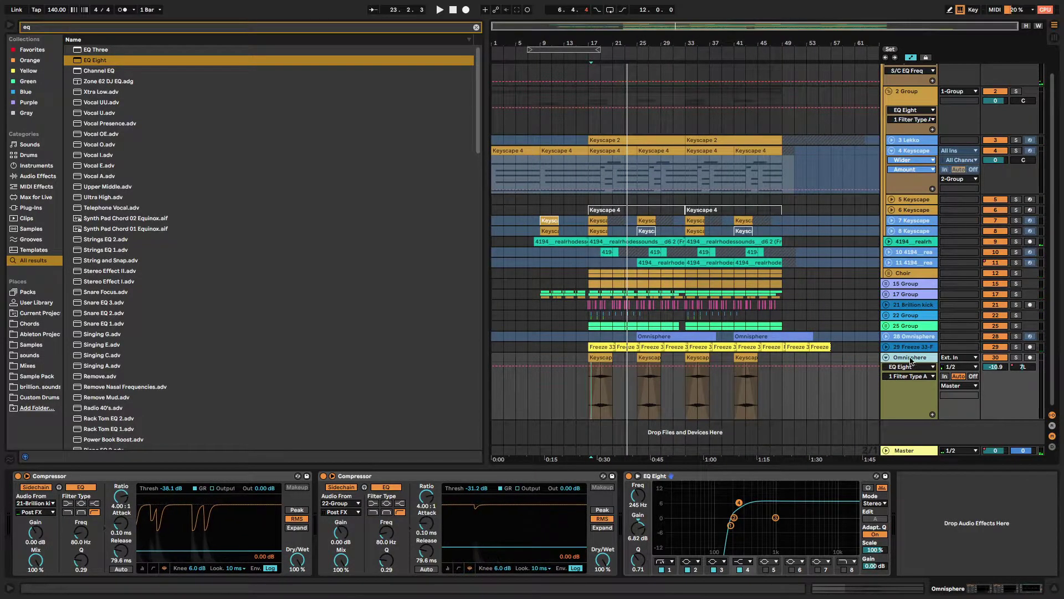
pyautogui.click(887, 358)
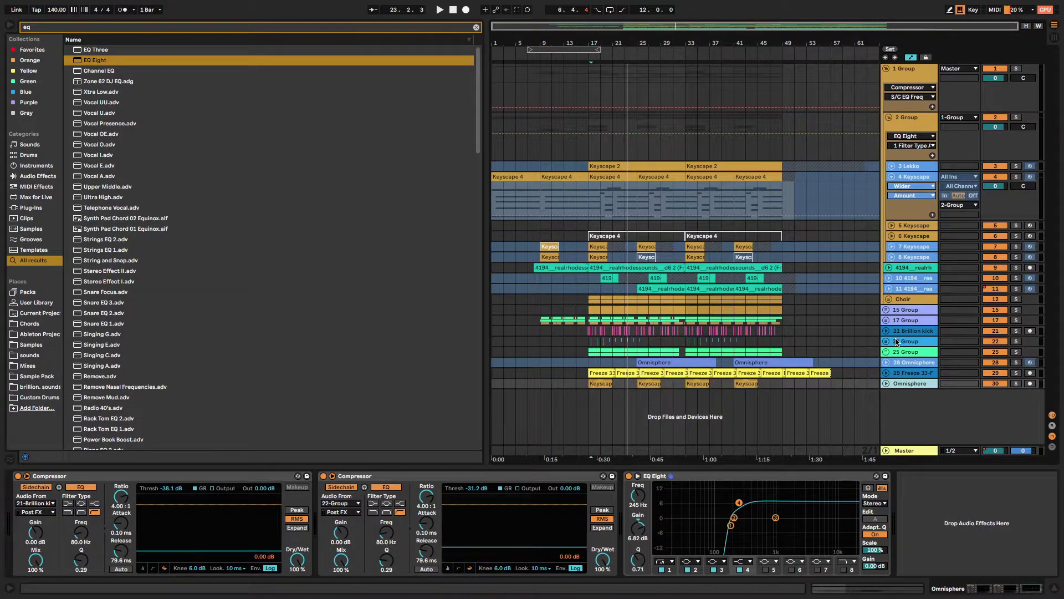
# Insert a new 31 MIDI track and search the browser for 'freeze'
pyautogui.press('super+shift+t')
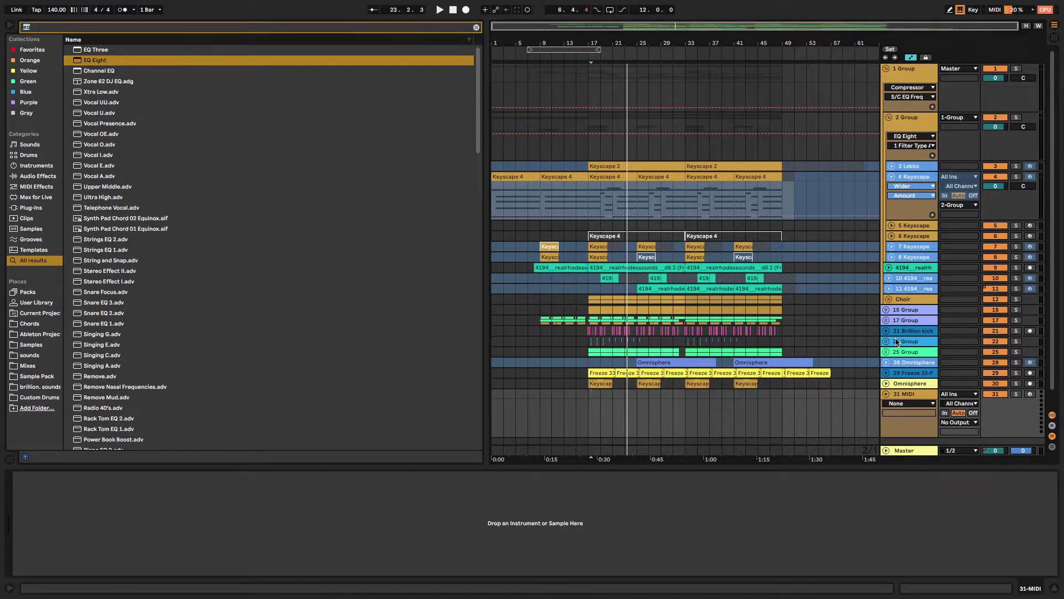
pyautogui.write('freeze')
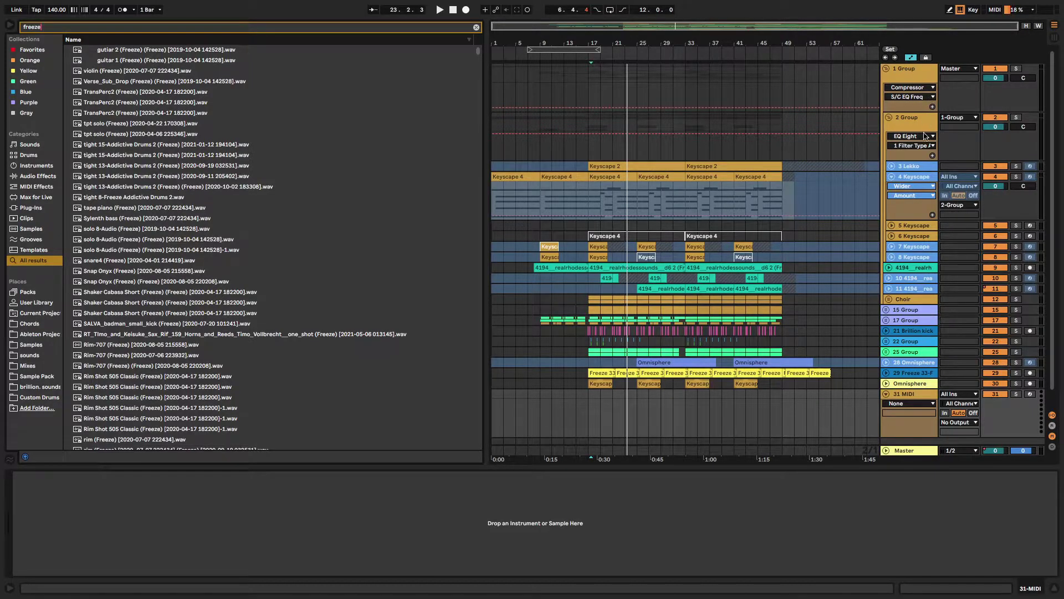
# Unfold track 9 to view its EQ, saturation, delay and reverb, play from bar 25, then select 31 MIDI
pyautogui.click(889, 267)
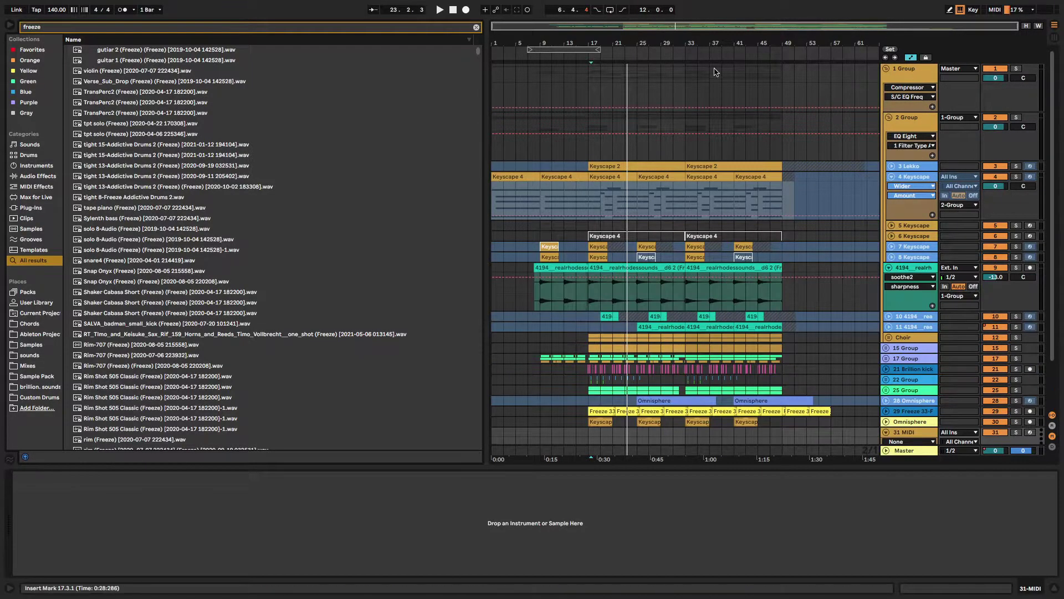
pyautogui.scroll(5, 645, 167)
pyautogui.scroll(3, 644, 167)
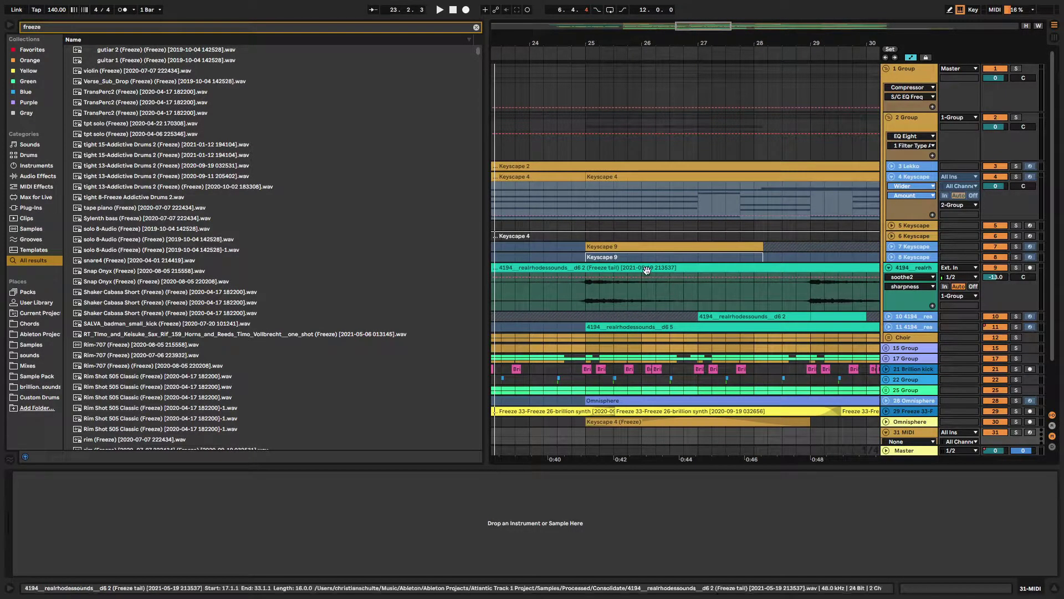
pyautogui.click(592, 284)
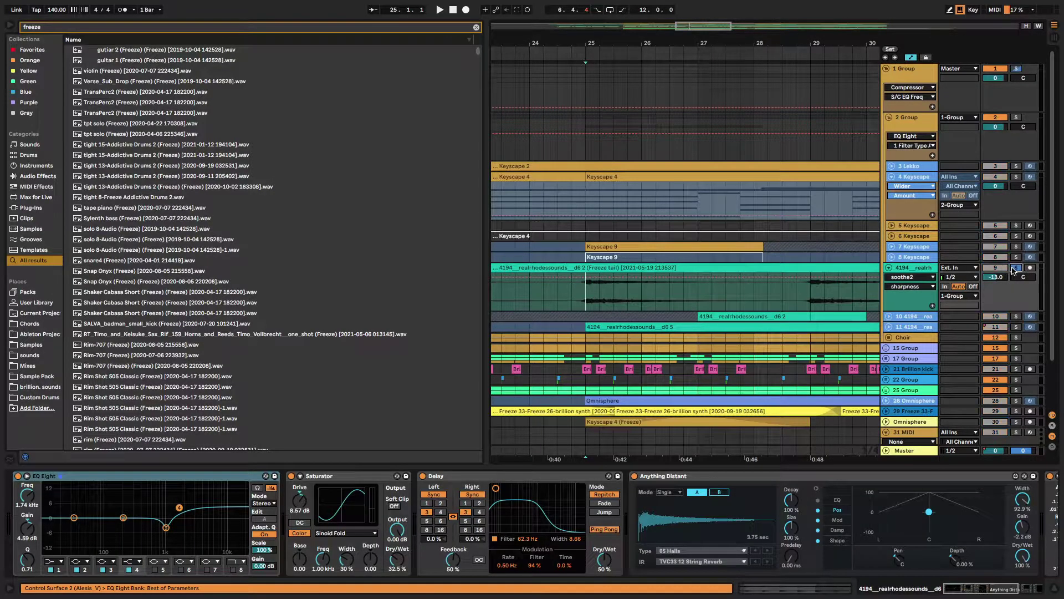
pyautogui.press('space')
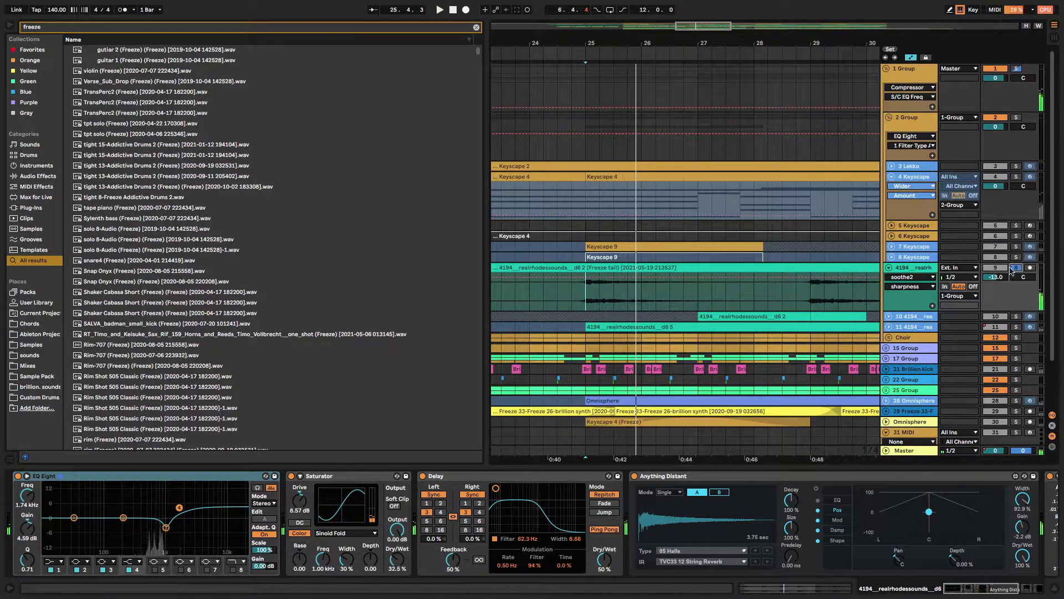
pyautogui.scroll(-3, 779, 300)
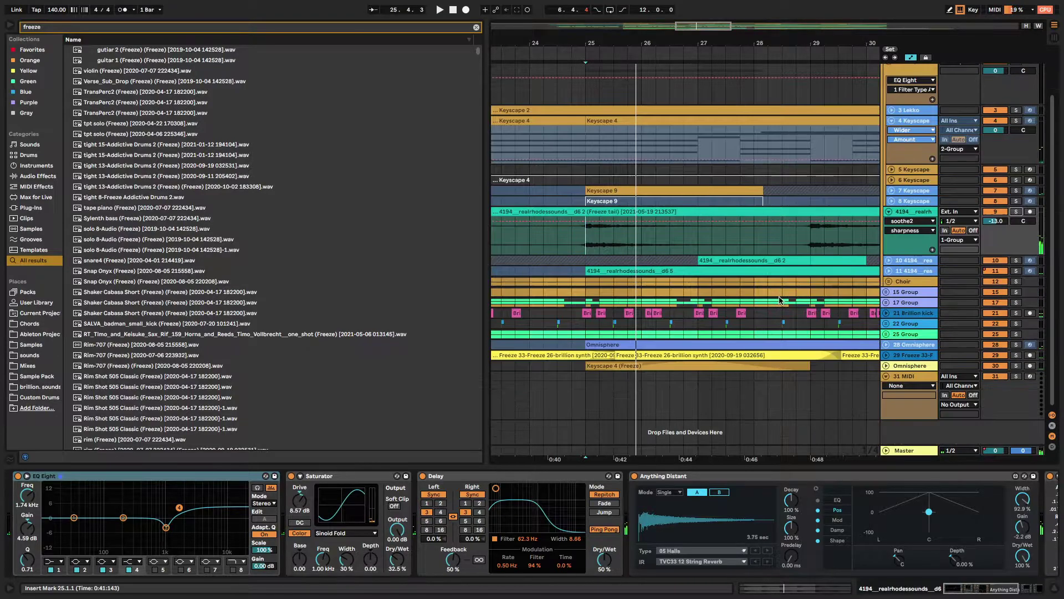
pyautogui.click(925, 380)
# Preview frozen samples including Lagoon_G_108 R, kablooey chords strum and Freeze PROMARS
pyautogui.scroll(-3, 387, 314)
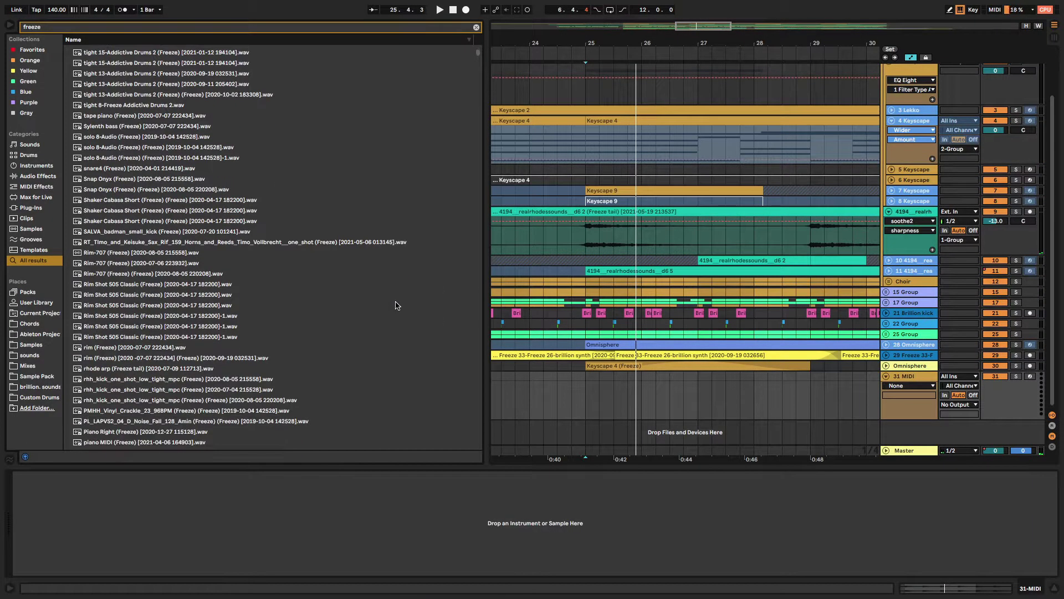
pyautogui.scroll(-20, 347, 331)
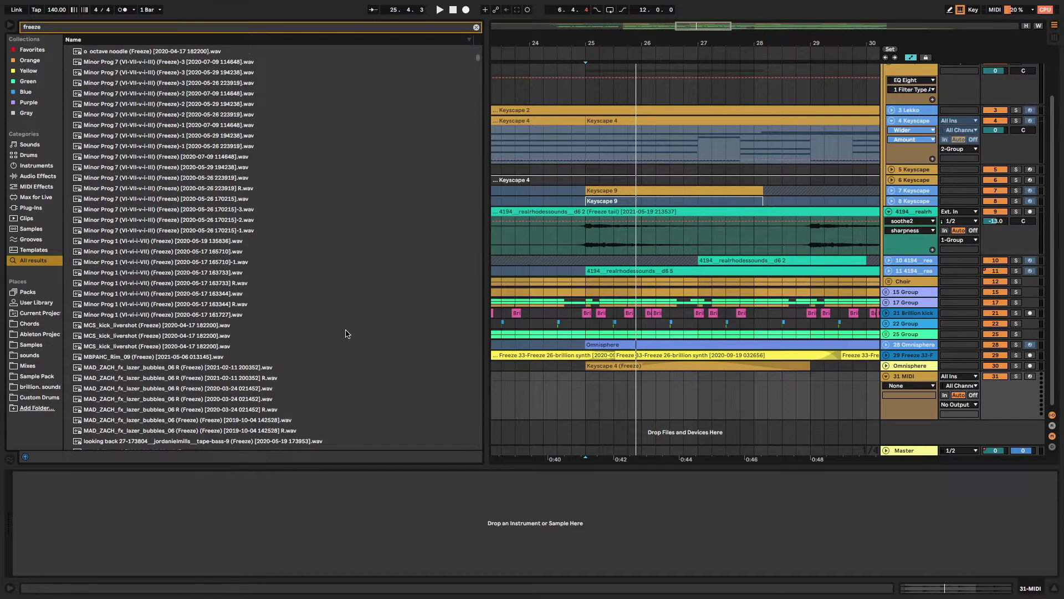
pyautogui.click(236, 230)
pyautogui.click(239, 272)
pyautogui.scroll(-6, 240, 277)
pyautogui.click(232, 361)
pyautogui.scroll(-3, 231, 367)
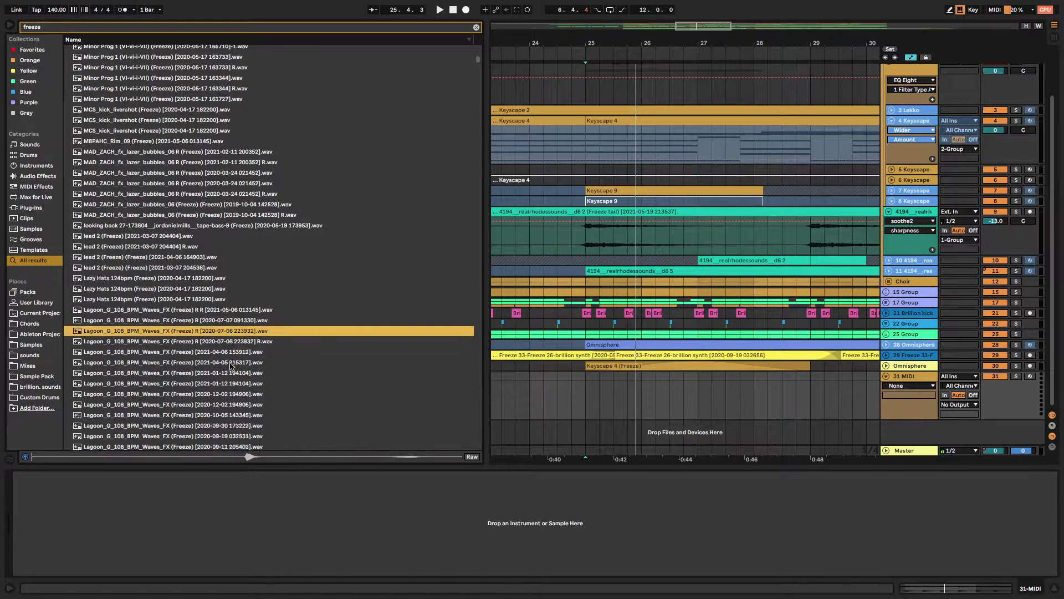
pyautogui.scroll(-12, 232, 367)
pyautogui.click(239, 366)
pyautogui.scroll(-7, 239, 367)
pyautogui.scroll(-8, 239, 367)
pyautogui.click(238, 366)
pyautogui.scroll(-8, 236, 332)
pyautogui.scroll(3, 233, 376)
pyautogui.click(233, 377)
pyautogui.scroll(-7, 233, 370)
pyautogui.click(233, 373)
pyautogui.scroll(-1, 233, 382)
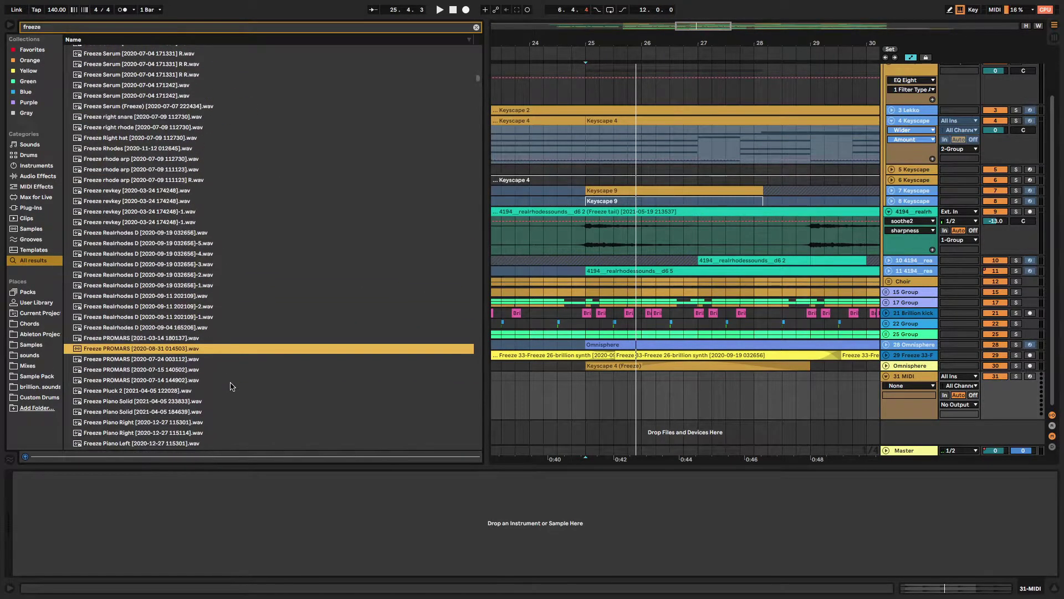
# Search the browser for 'serum' and preview a Freeze Serum sample
pyautogui.hotkey('ctrl', 'f')
pyautogui.write('serum')
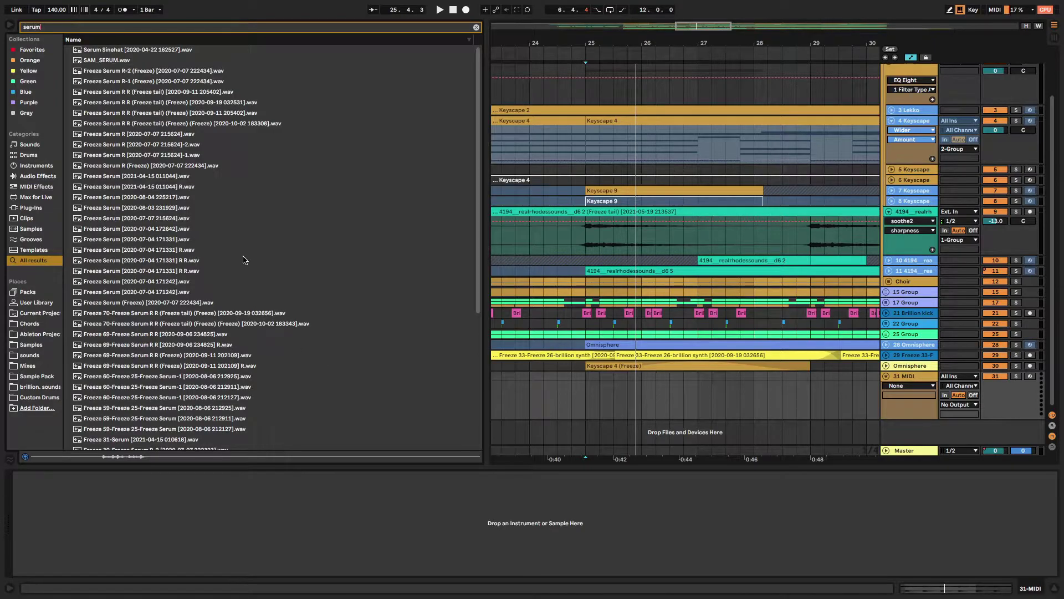
pyautogui.click(212, 243)
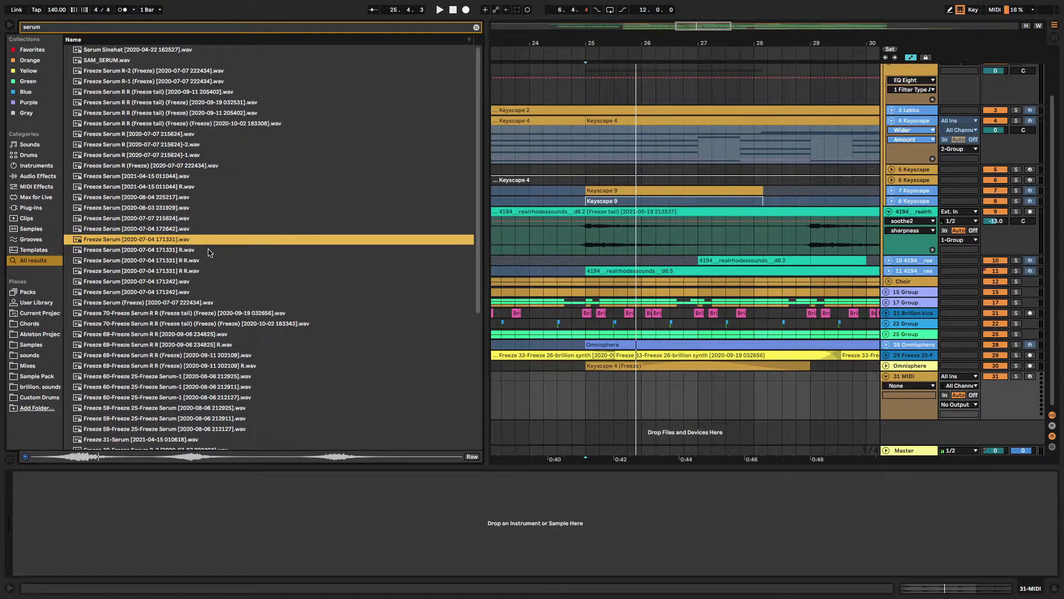
# Preview another Freeze Serum sample, glance at recent sets, resize the Live window and switch to Finder
pyautogui.click(127, 176)
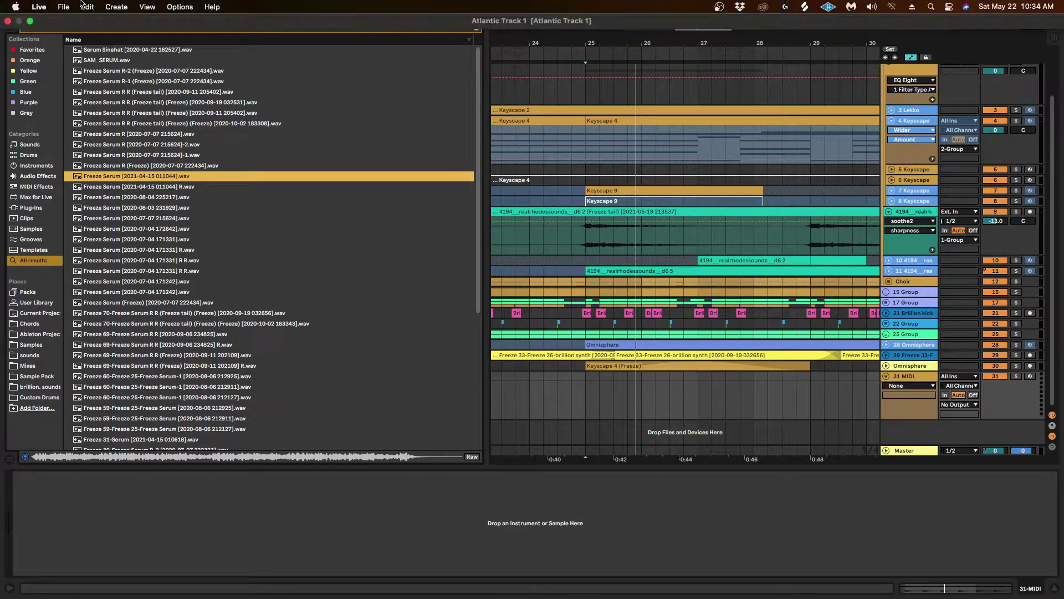
pyautogui.click(63, 7)
pyautogui.moveTo(76, 50)
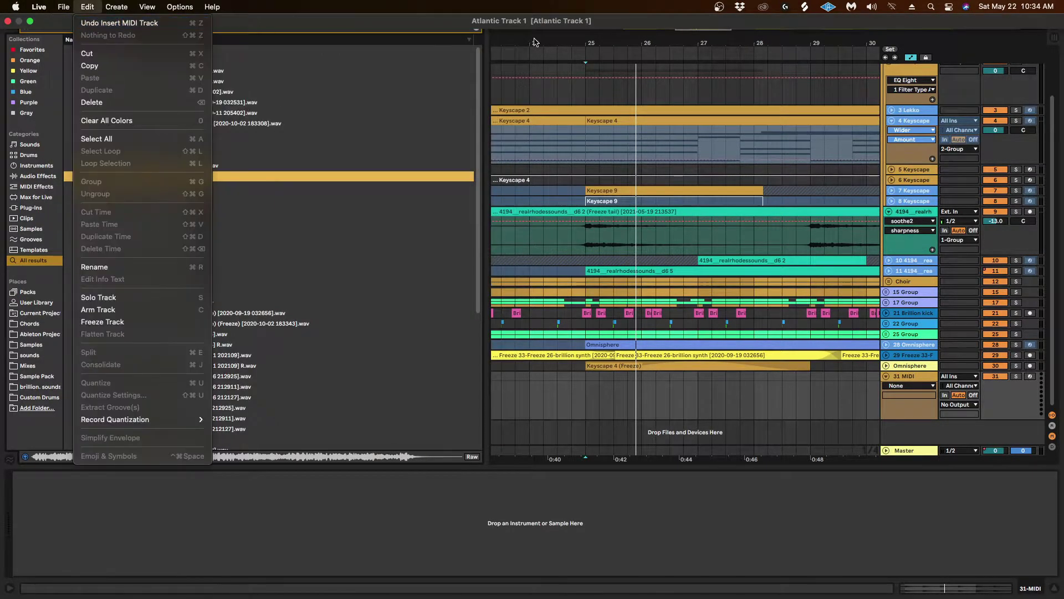
pyautogui.click(89, 7)
pyautogui.click(30, 25)
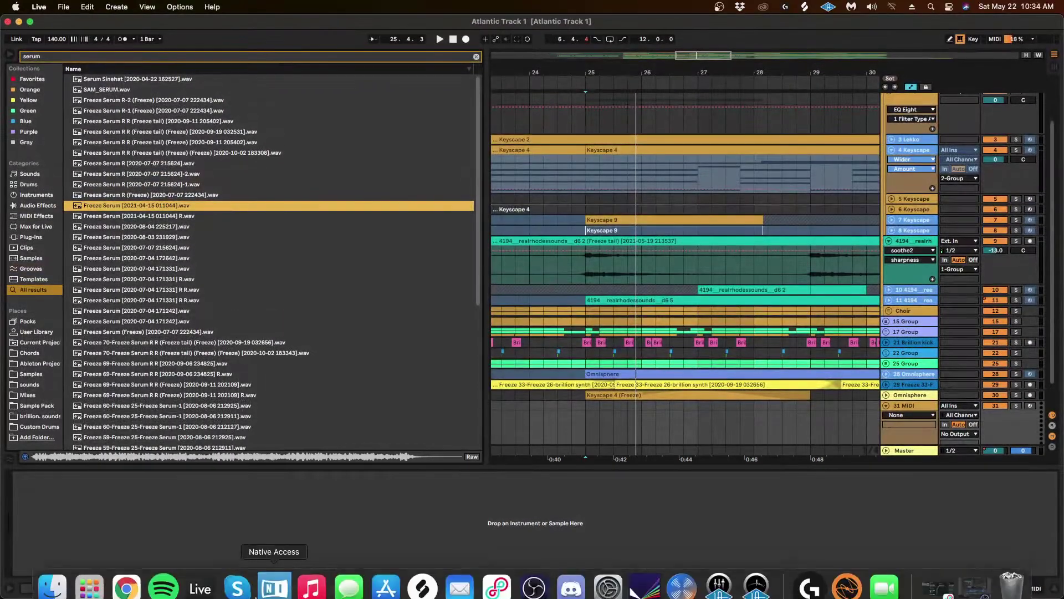
pyautogui.click(44, 577)
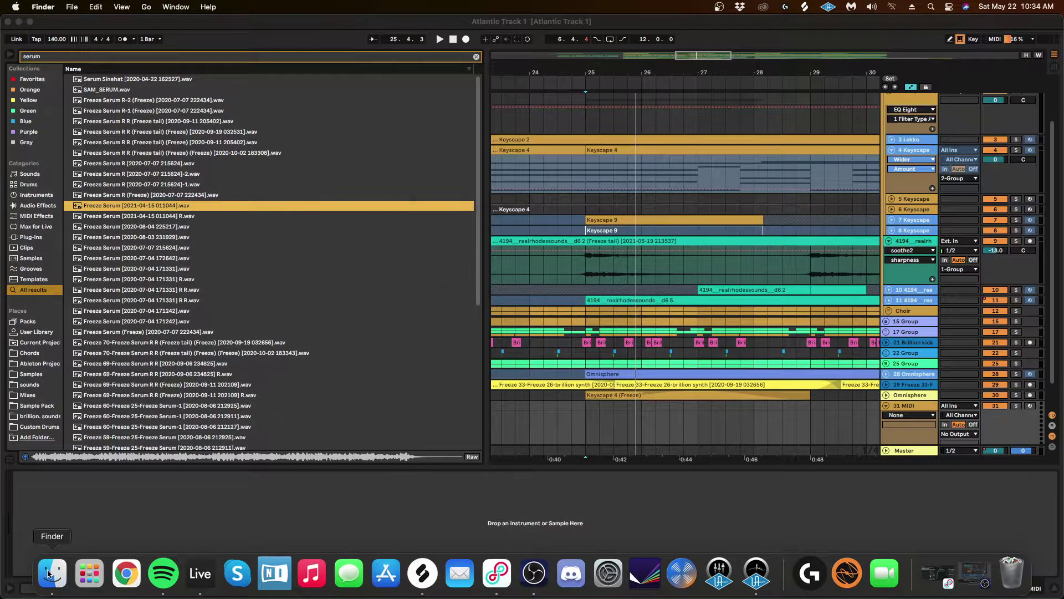
# Navigate Ableton > Ableton Projects > idea 3/30/21 Project and open idea 3_30_21 live 11.als
pyautogui.click(455, 160)
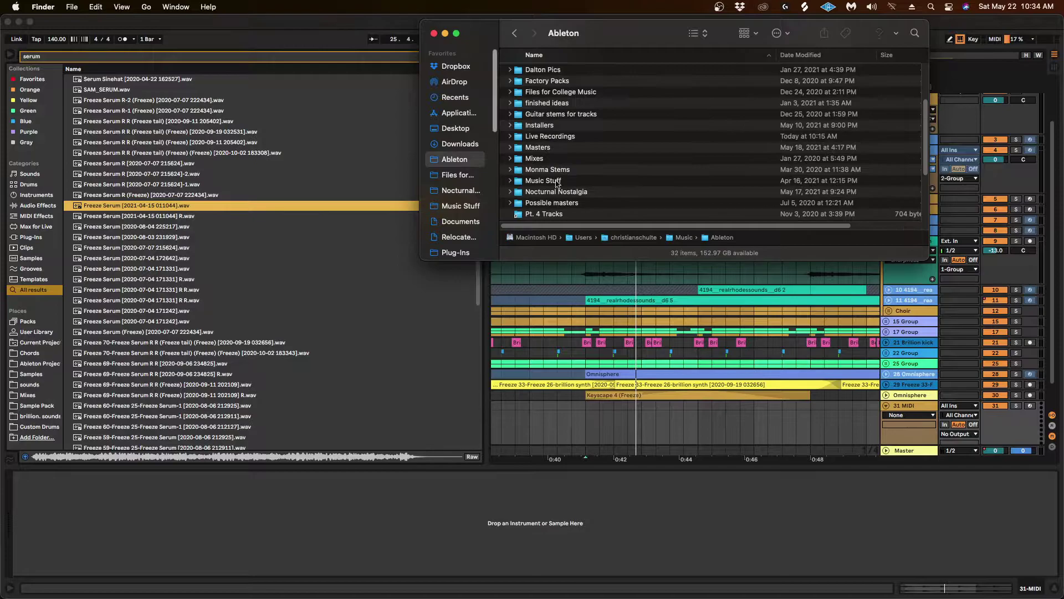
pyautogui.click(568, 70)
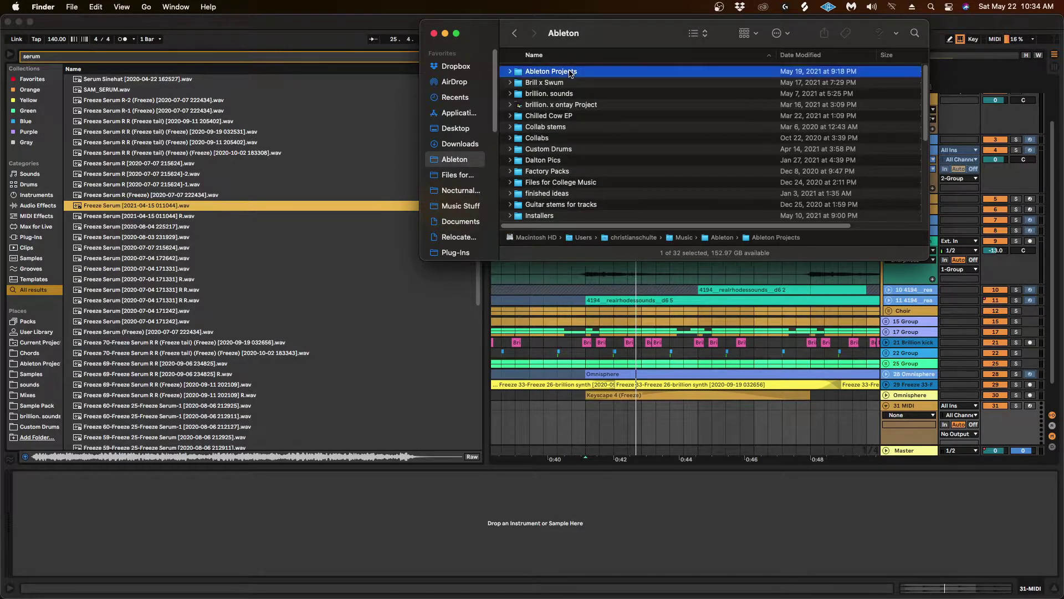
pyautogui.press('super+Down')
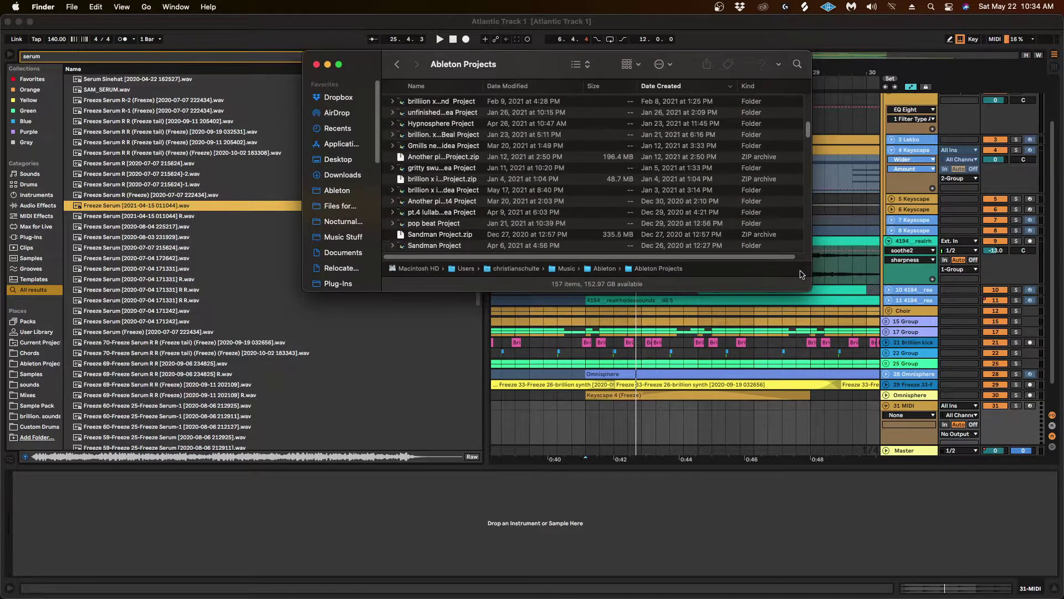
pyautogui.doubleClick(811, 290)
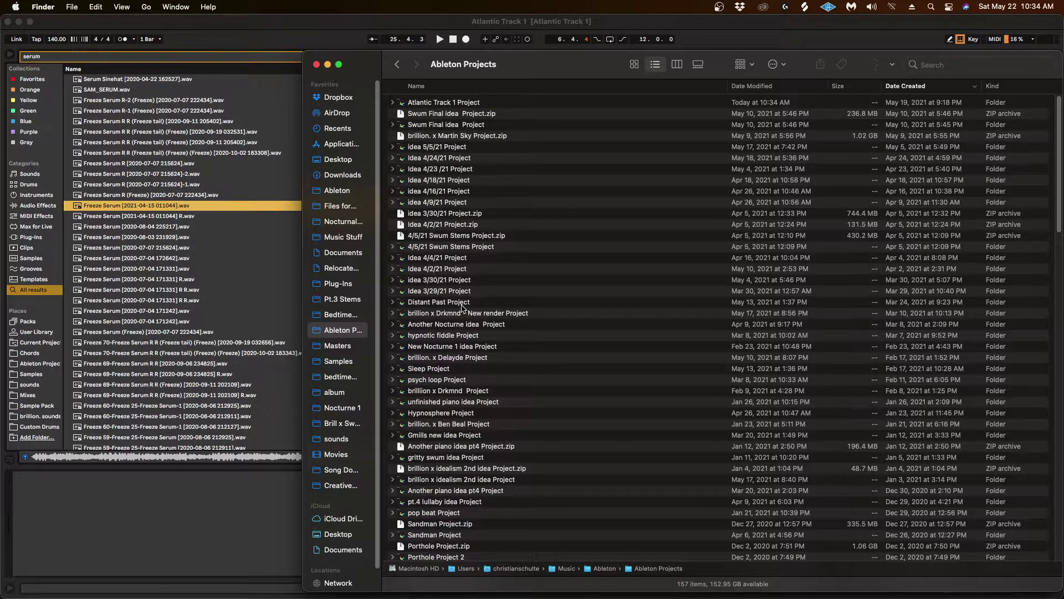
pyautogui.doubleClick(452, 280)
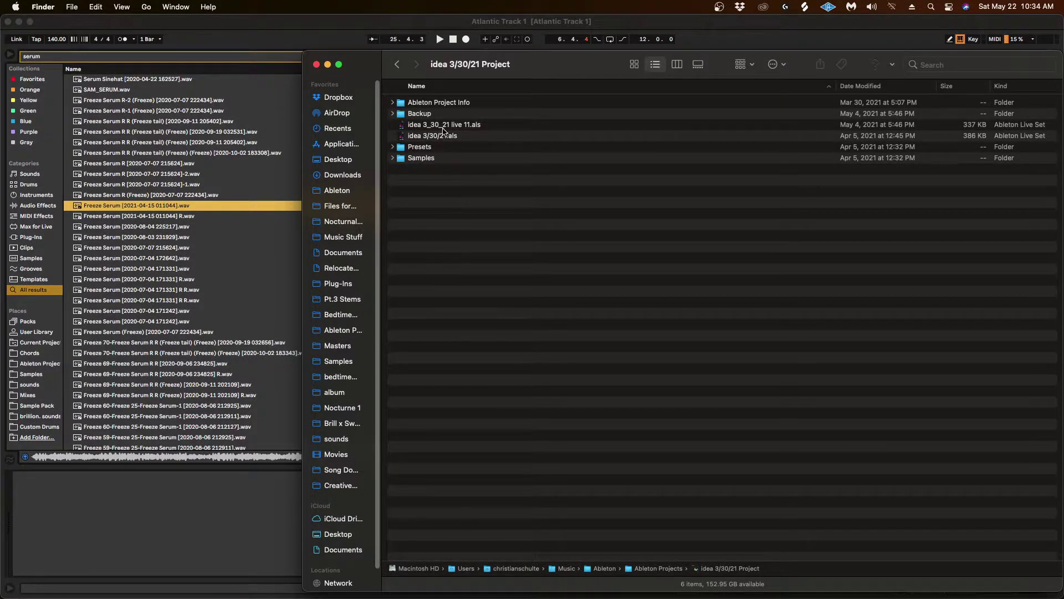
pyautogui.doubleClick(444, 125)
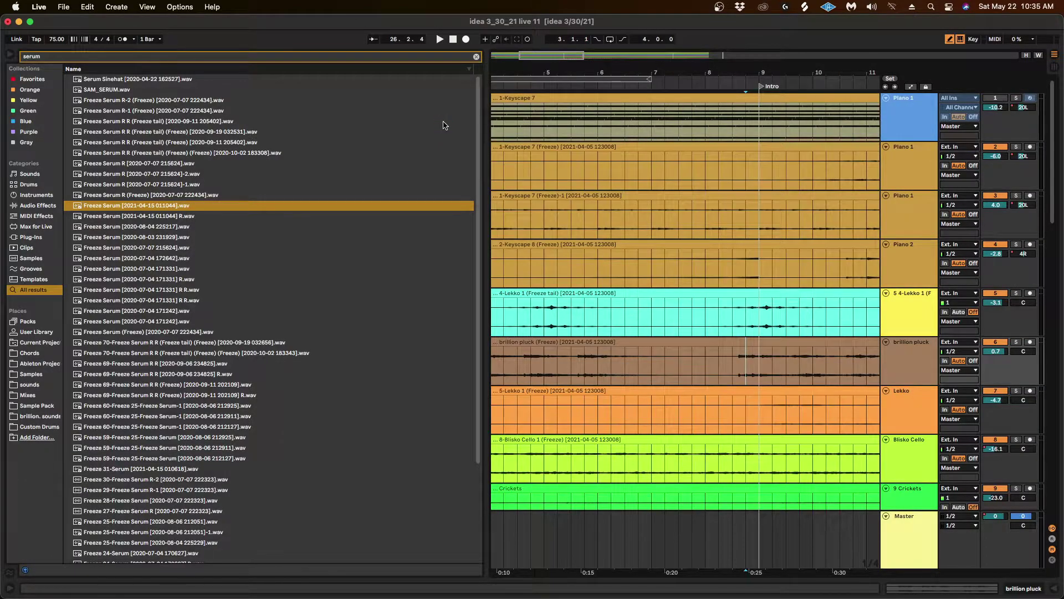
# Zoom out and play the idea 3/30/21 set from bar 9
pyautogui.press('-')
pyautogui.press('-')
pyautogui.press('-')
pyautogui.click(544, 327)
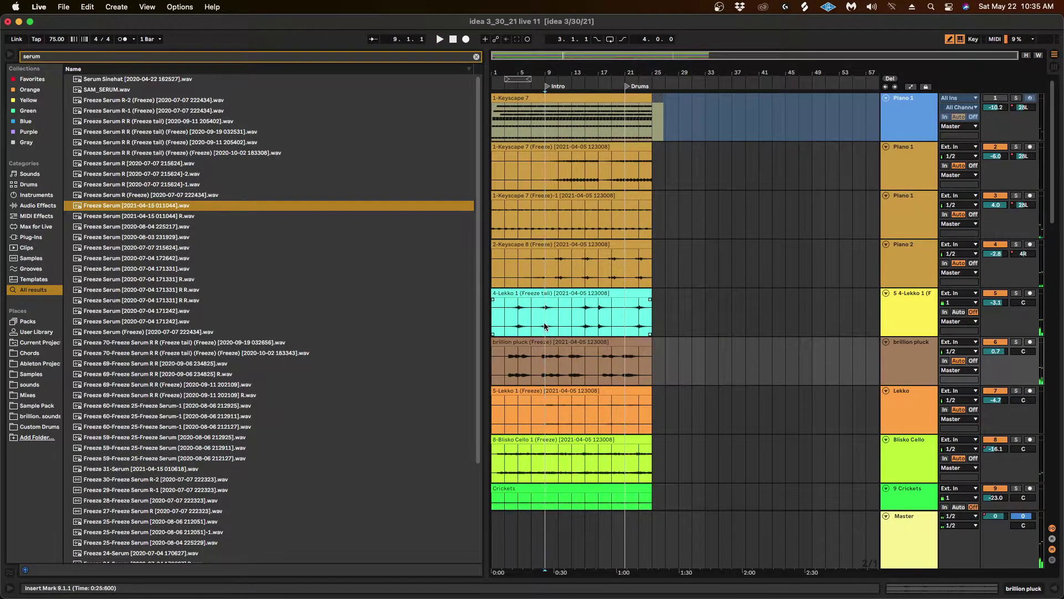
pyautogui.press('space')
# From Finder, open Idea 2 live 11.als in the Idea 4/2/21 Project, discarding current changes
pyautogui.moveTo(204, 598)
pyautogui.click(52, 577)
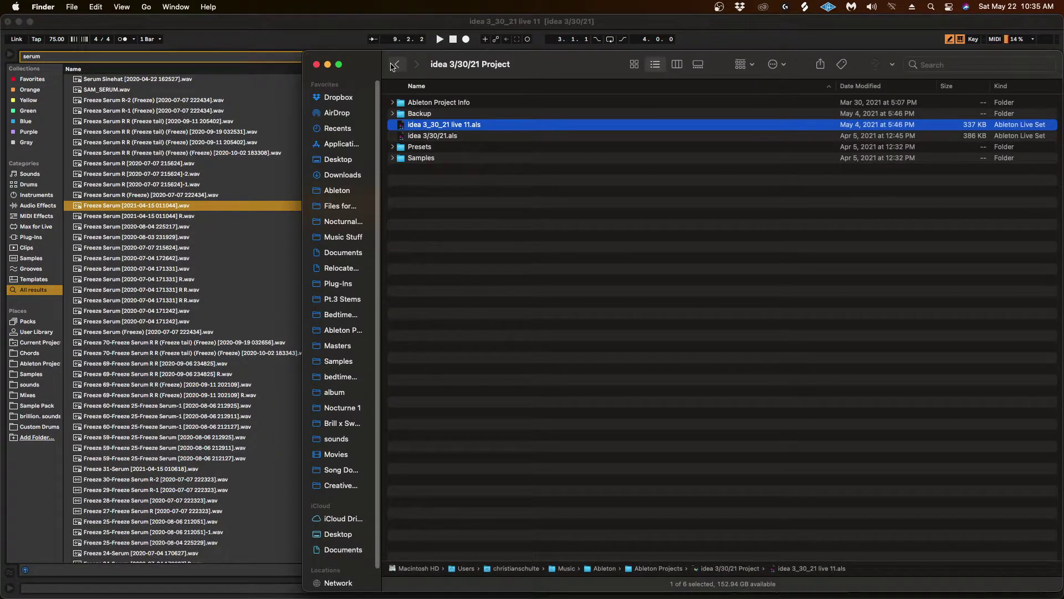
pyautogui.click(396, 65)
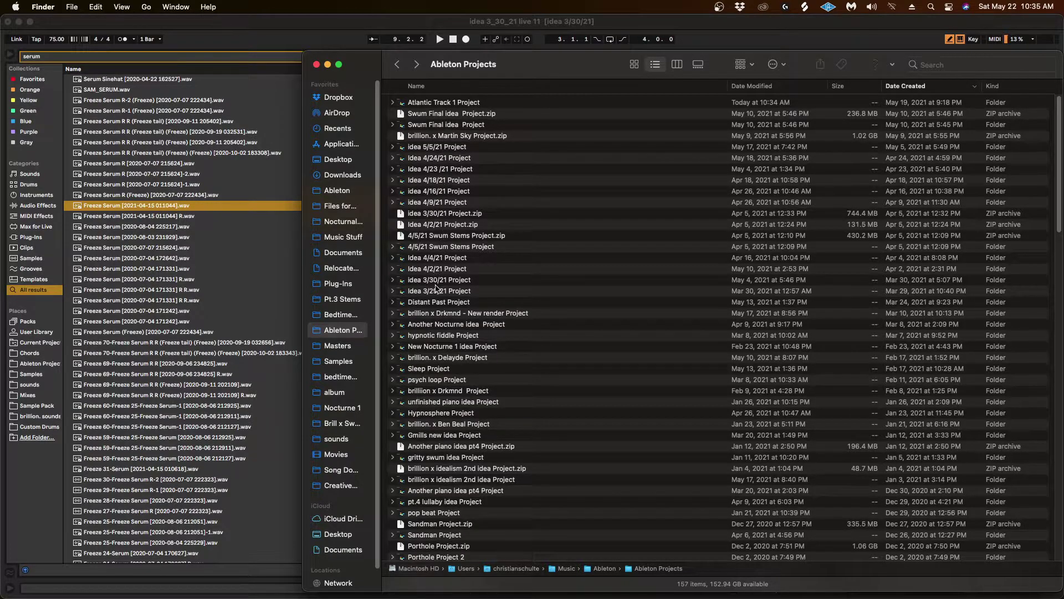
pyautogui.doubleClick(440, 269)
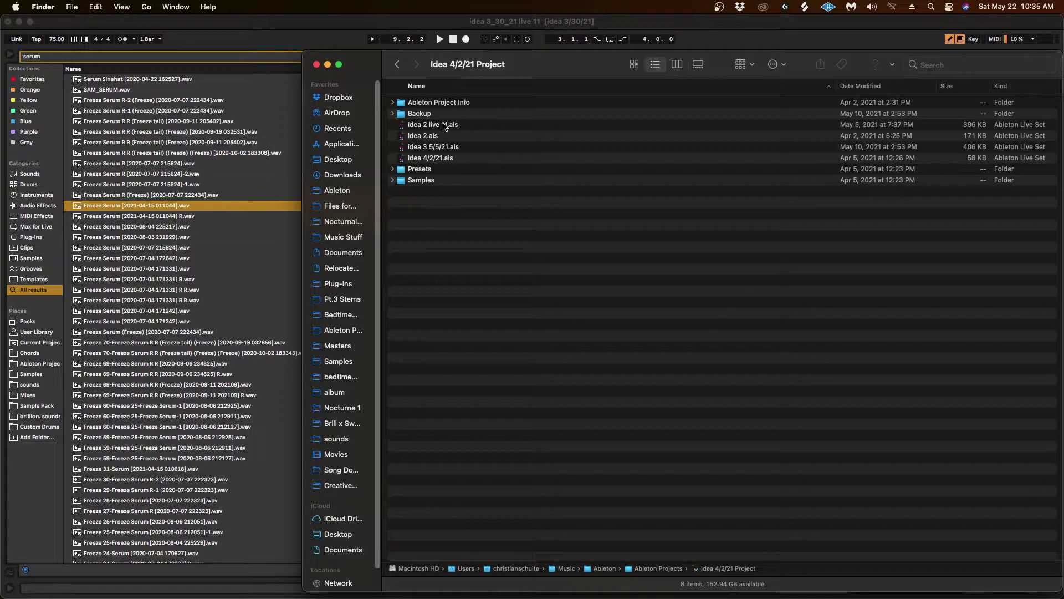
pyautogui.doubleClick(444, 127)
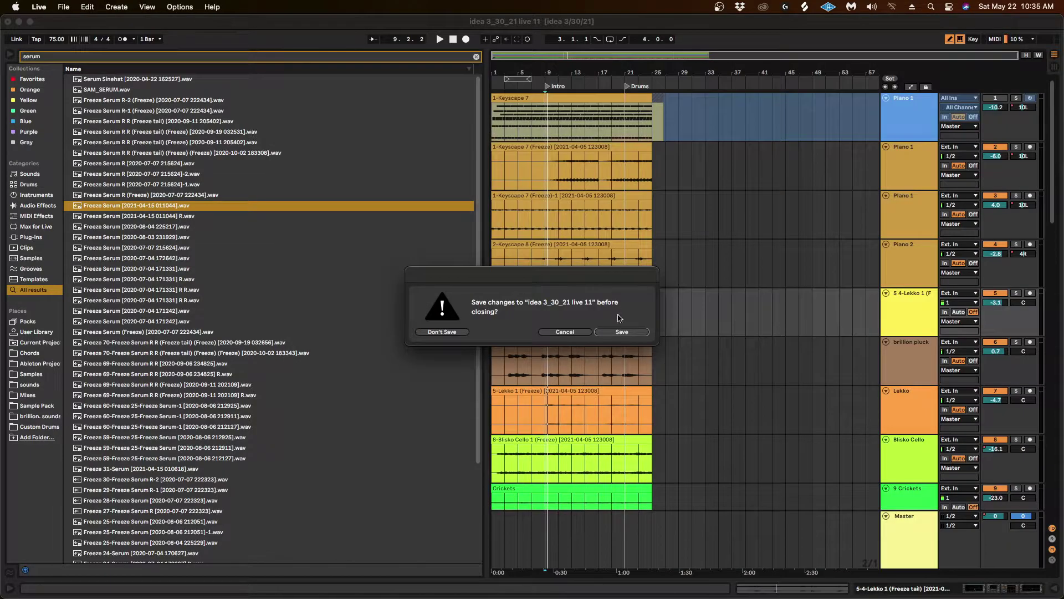
pyautogui.click(464, 333)
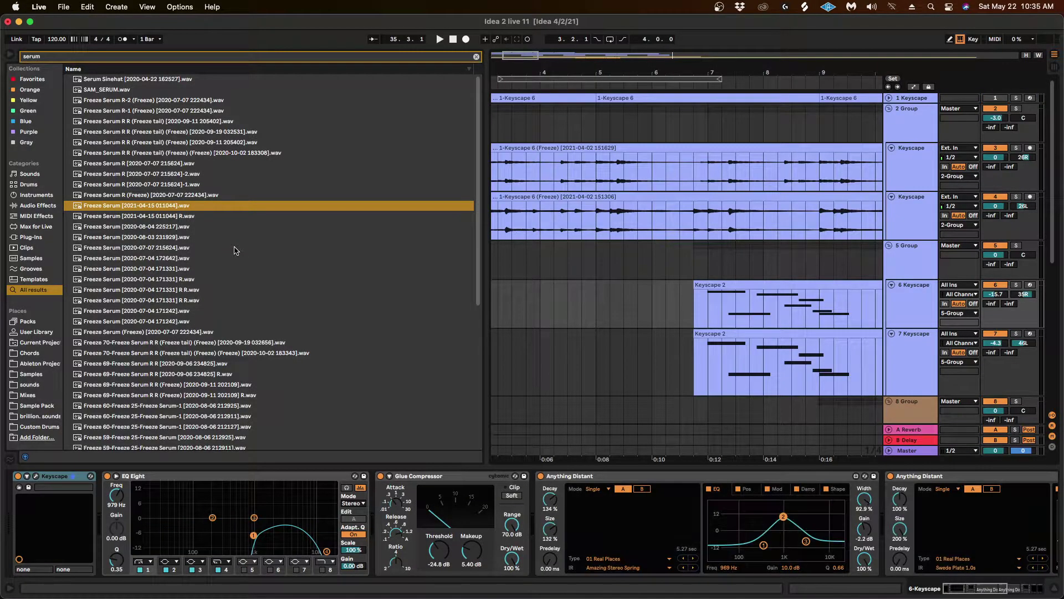
# Play the Idea 2 live 11 set, then return to the Idea 4/2/21 Project folder in Finder
pyautogui.press('space')
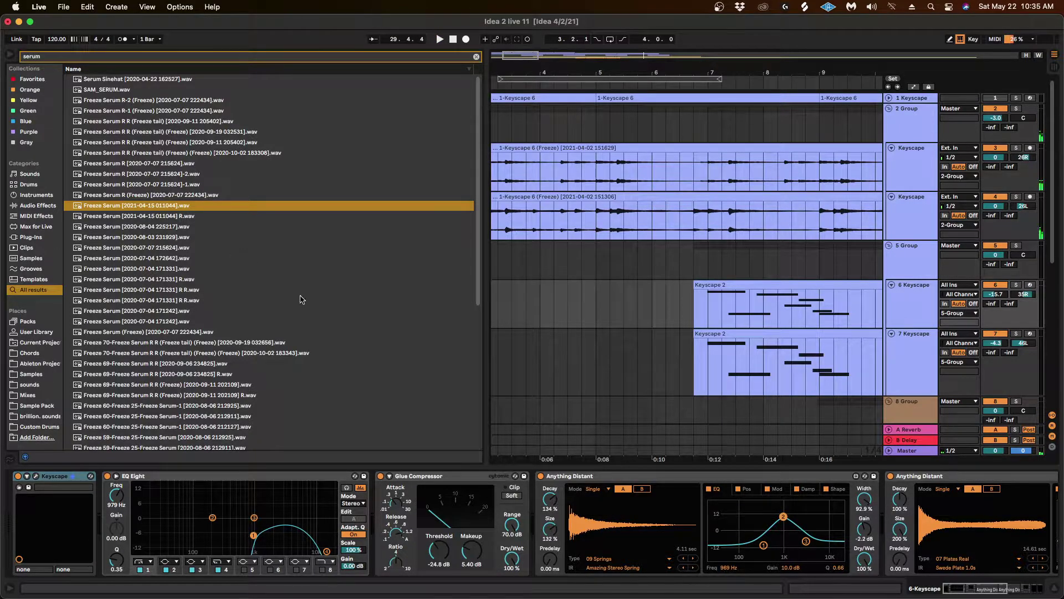
pyautogui.click(53, 578)
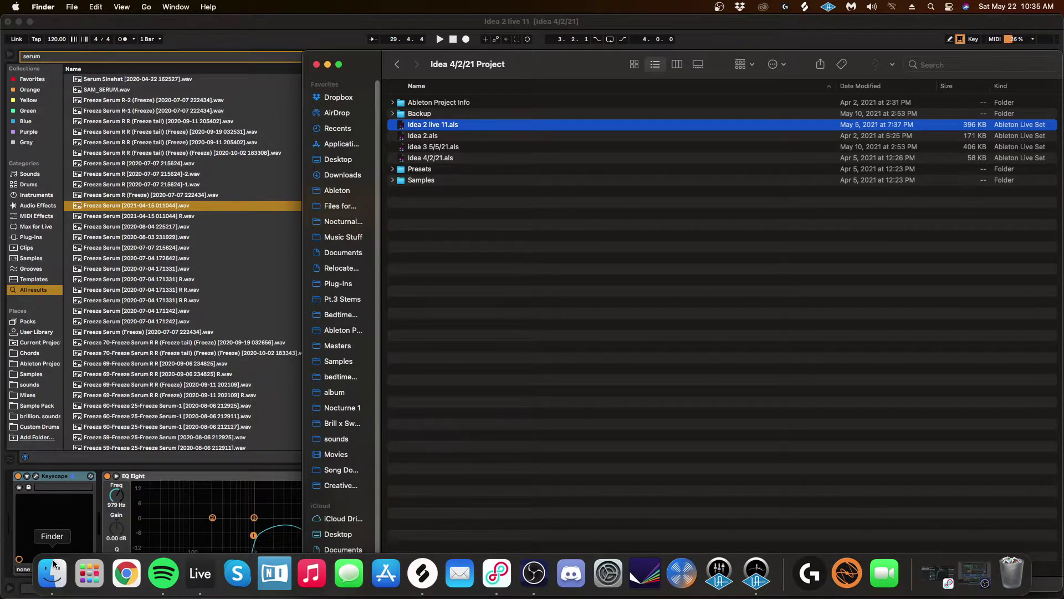
# Open the idea 3 5/5/21 set, discarding changes to the current set
pyautogui.click(434, 148)
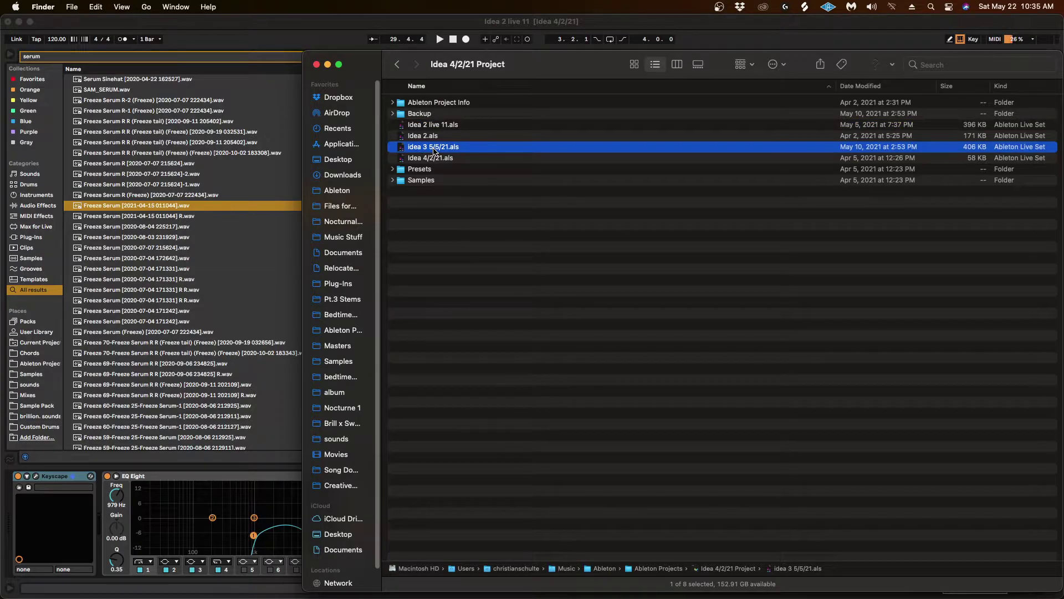
pyautogui.doubleClick(434, 149)
pyautogui.click(458, 331)
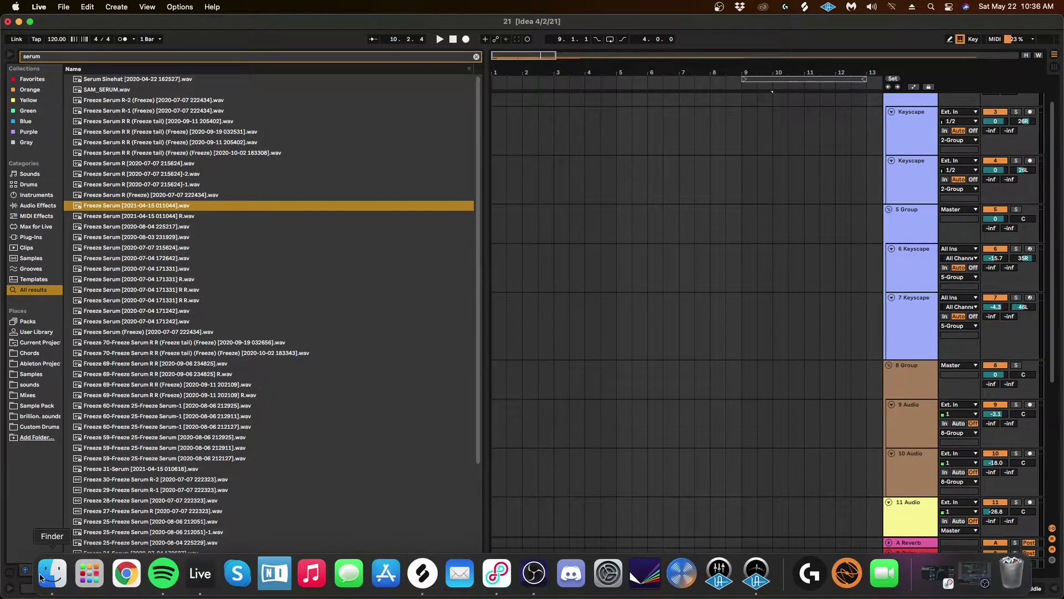
# Back in Finder's Ableton Projects list, open the idea 4/9/21 project's Live Set
pyautogui.click(40, 577)
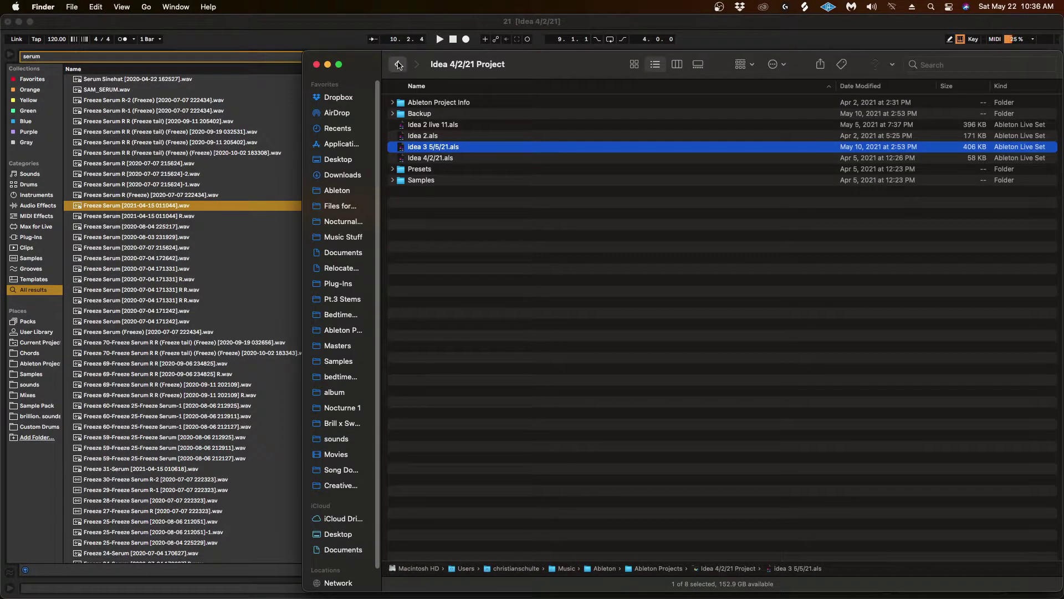
pyautogui.click(398, 65)
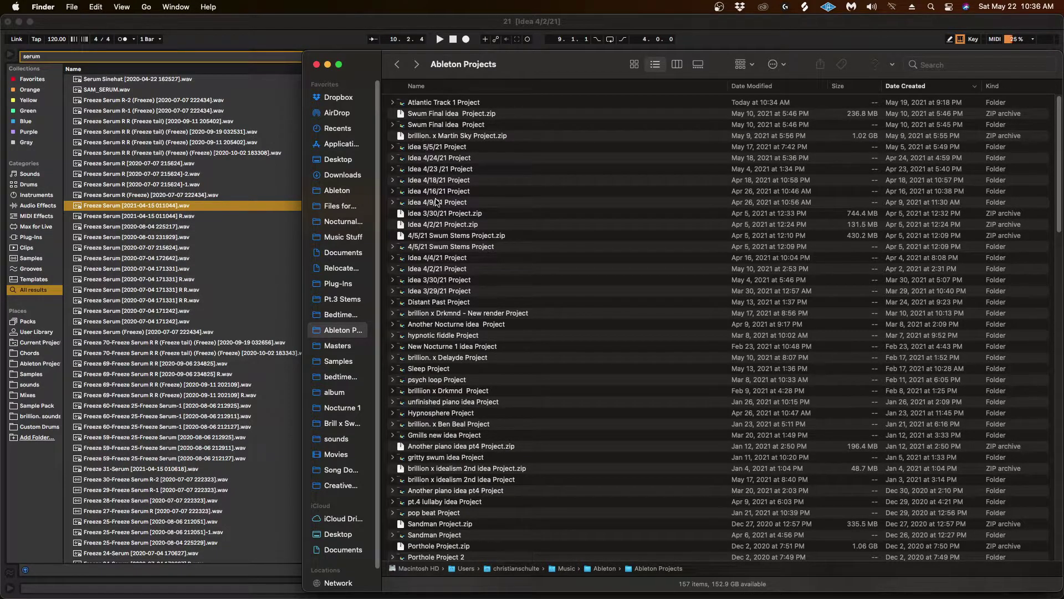
pyautogui.doubleClick(437, 201)
pyautogui.doubleClick(438, 124)
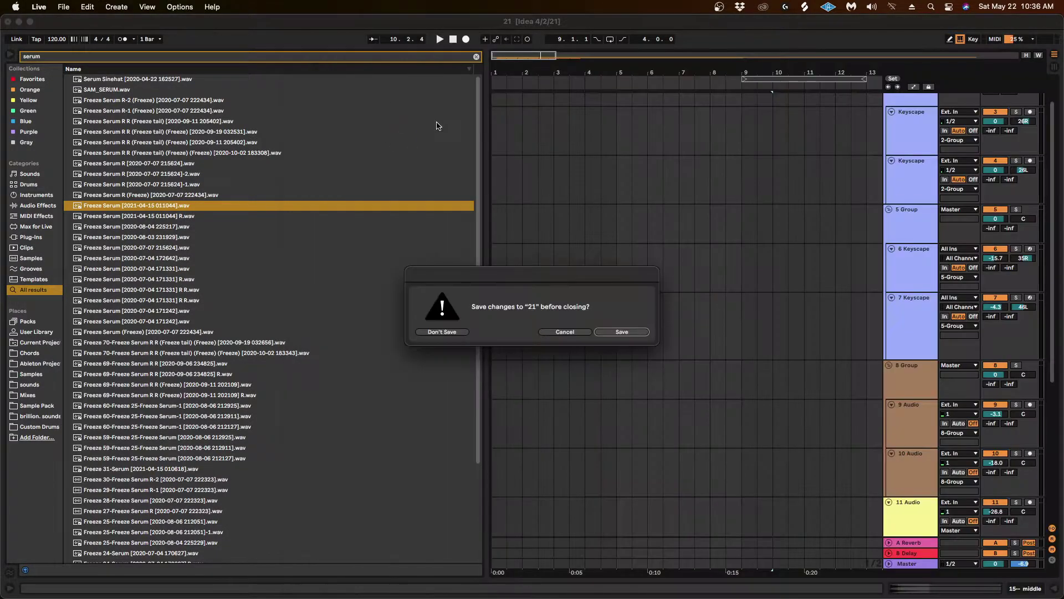
# Discard old changes, then play idea 4/9/21 full screen, zoomed out with browser and device panel hidden
pyautogui.click(457, 331)
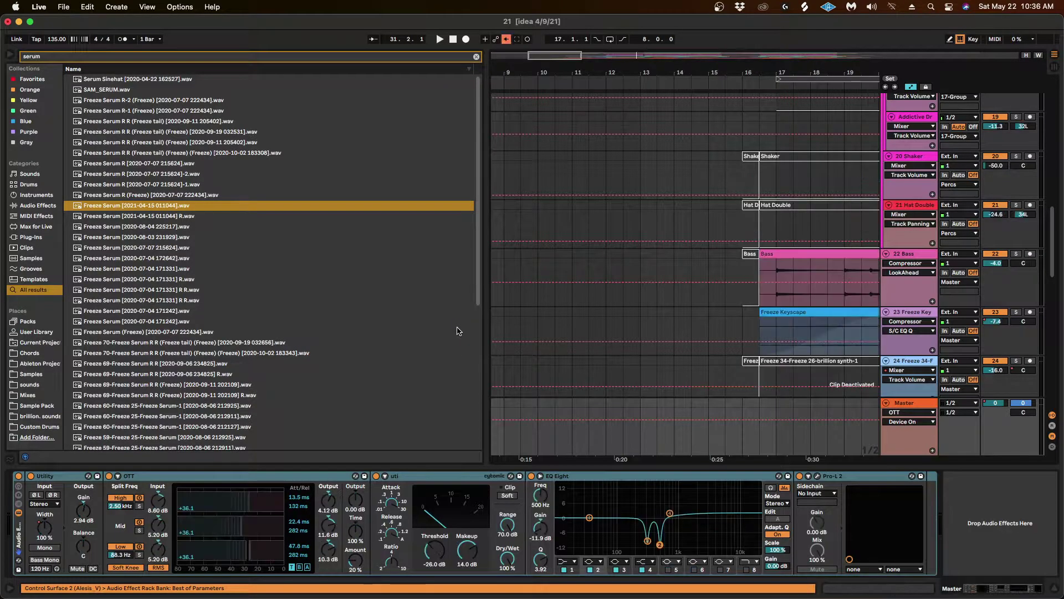
pyautogui.click(30, 21)
pyautogui.press('space')
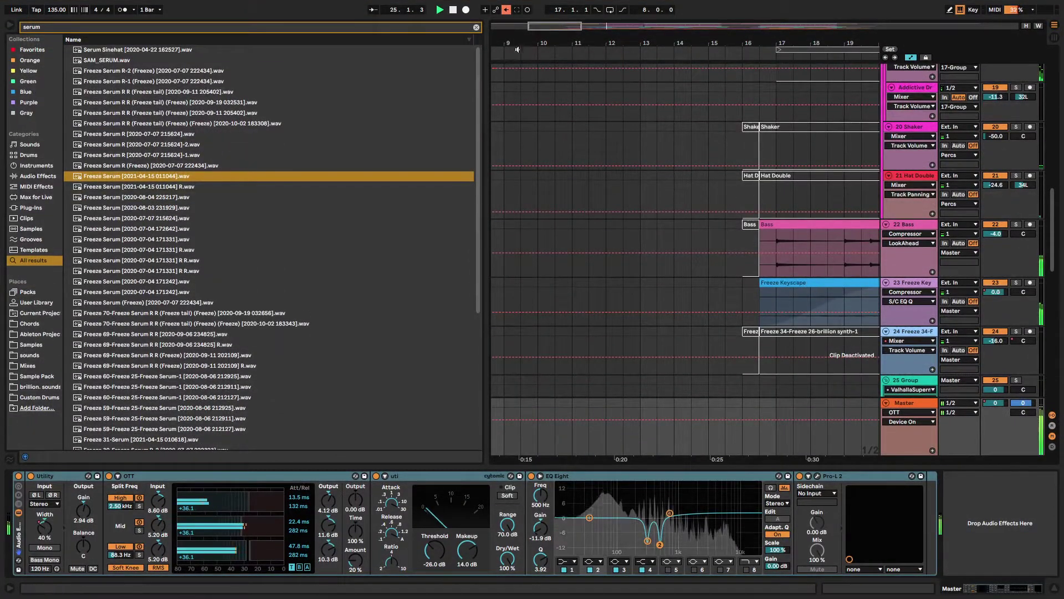
pyautogui.hotkey('ctrl', 'alt', 'b')
pyautogui.press('-')
pyautogui.press('-')
pyautogui.press('-')
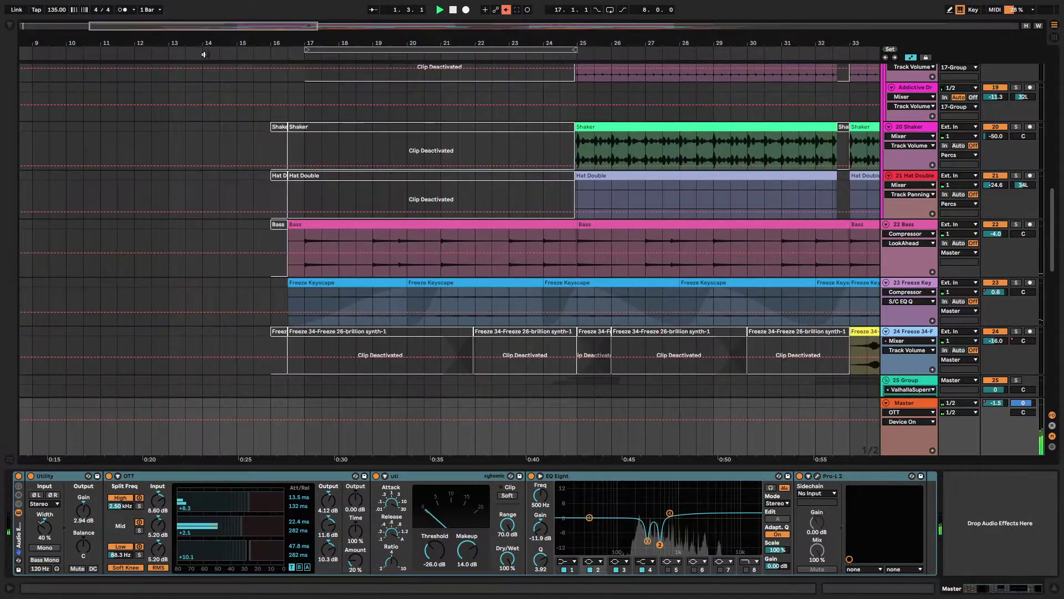
pyautogui.hotkey('ctrl', 'alt', 'l')
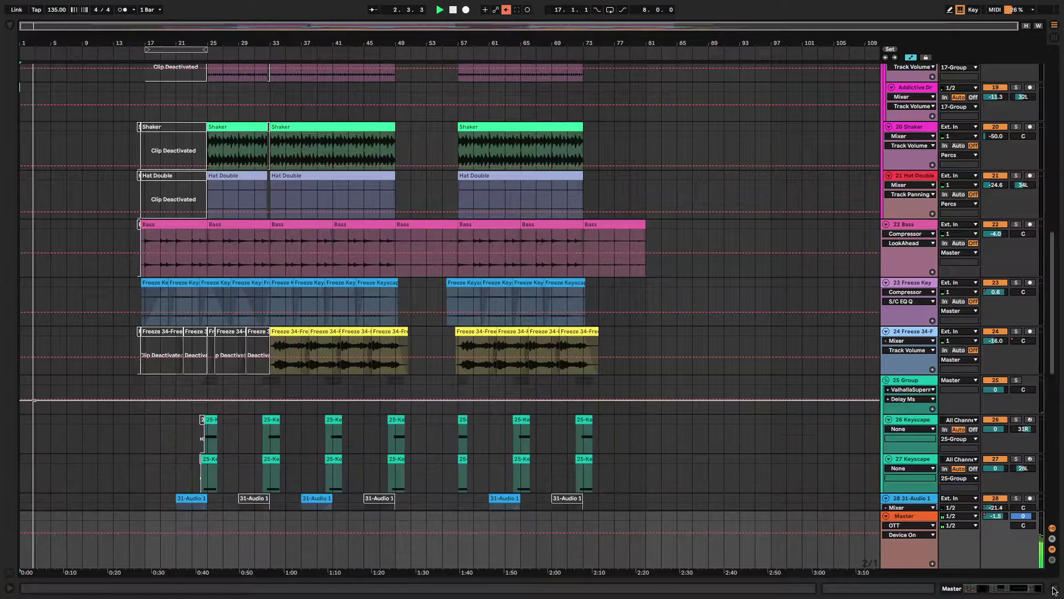
# Save the set as a new file named idea 4_9_21.als
pyautogui.hotkey('ctrl', 's')
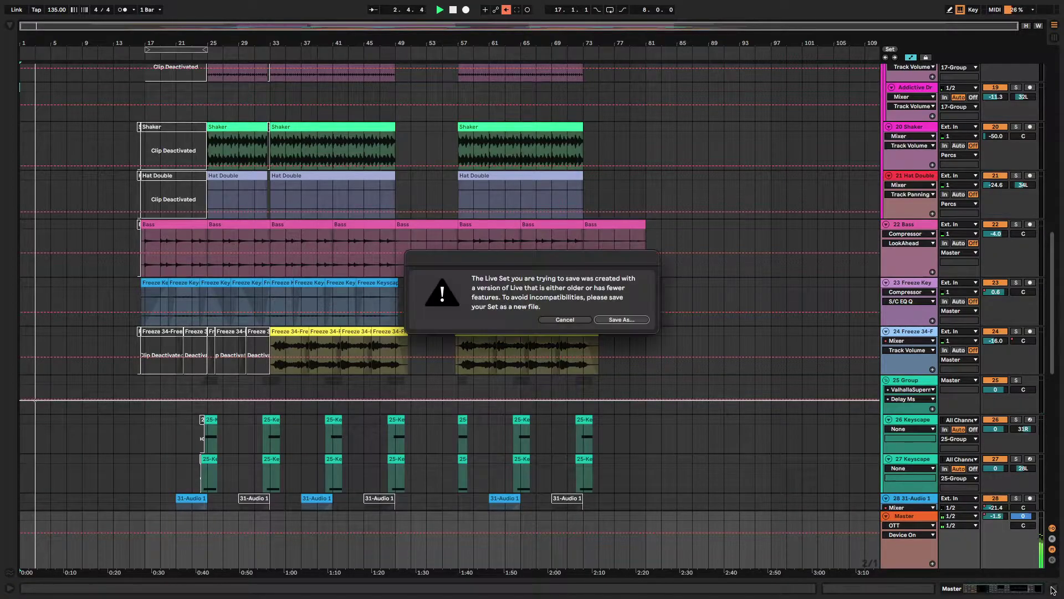
pyautogui.click(628, 319)
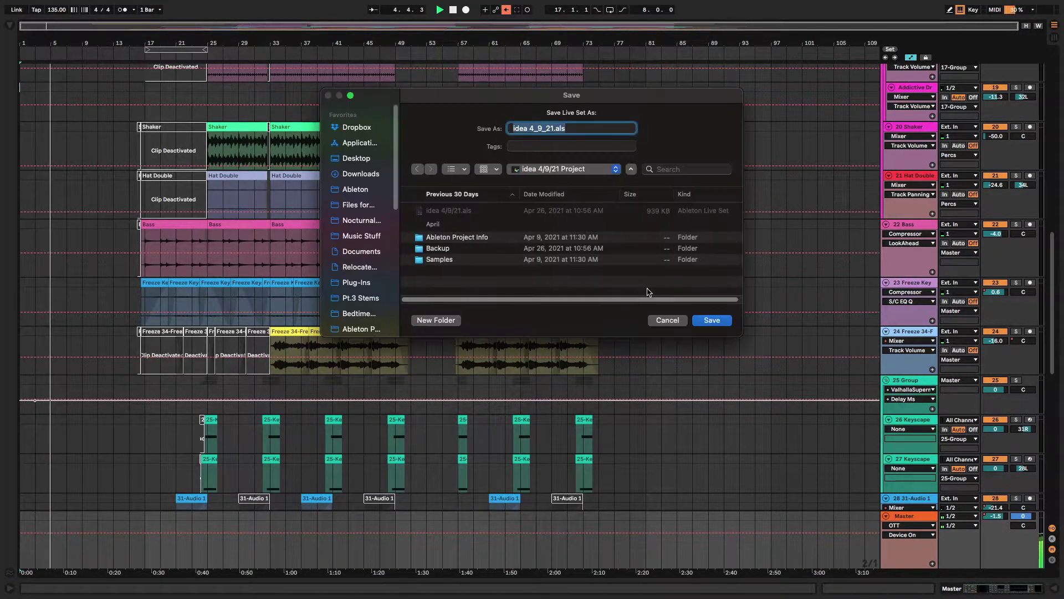
pyautogui.click(712, 320)
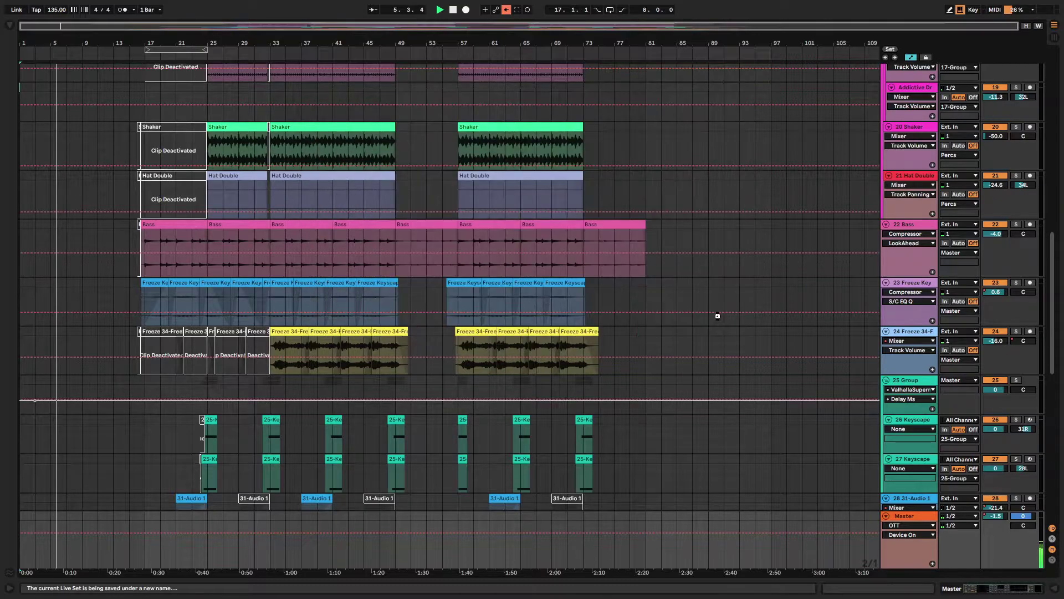
# Zoom in on bars 13 to 40, scroll through the tracks and fold the 25 Group track
pyautogui.scroll(15, 324, 279)
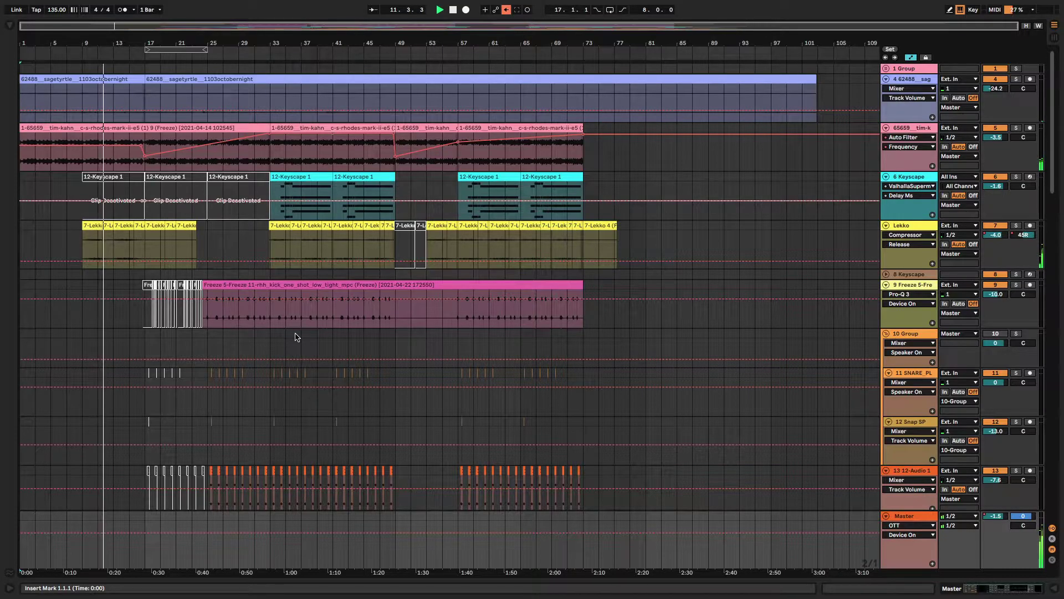
pyautogui.moveTo(152, 45); pyautogui.dragTo(248, 149)
pyautogui.scroll(-10, 327, 382)
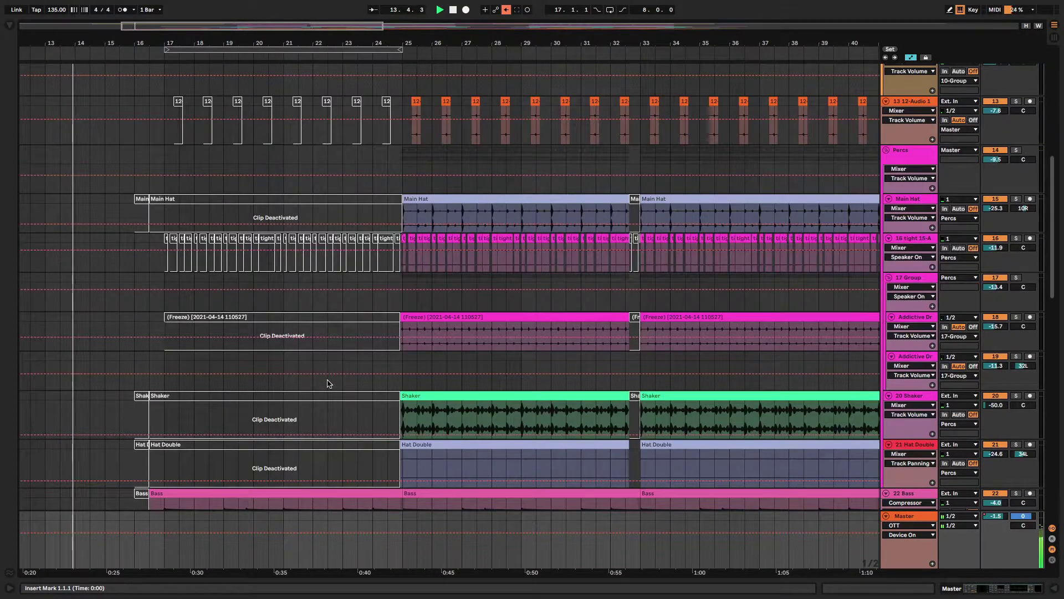
pyautogui.scroll(-5, 329, 383)
pyautogui.scroll(-6, 328, 382)
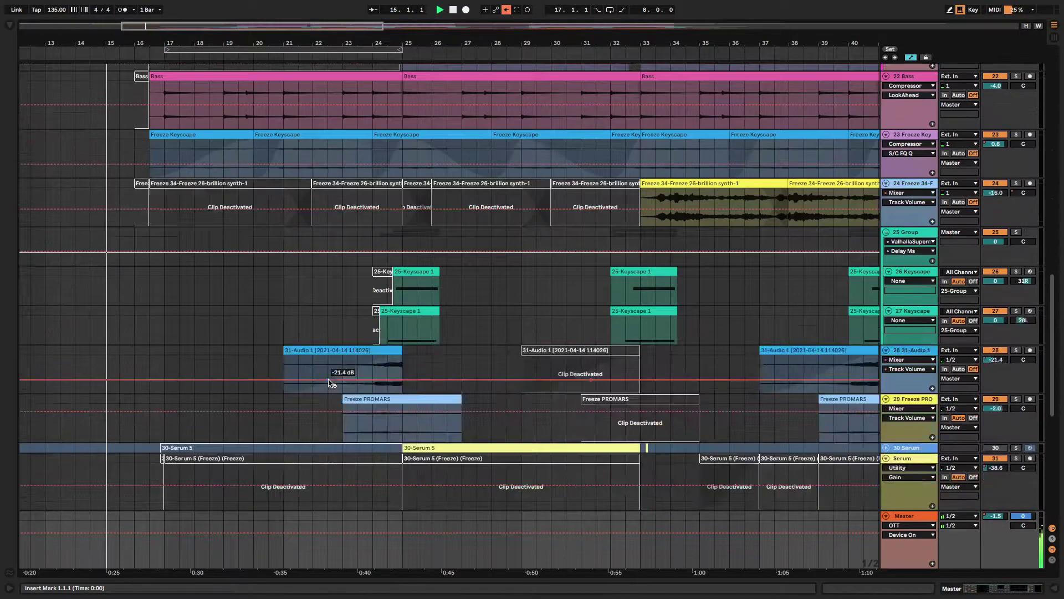
pyautogui.scroll(-2, 330, 383)
pyautogui.scroll(-7, 329, 383)
pyautogui.scroll(-1, 329, 381)
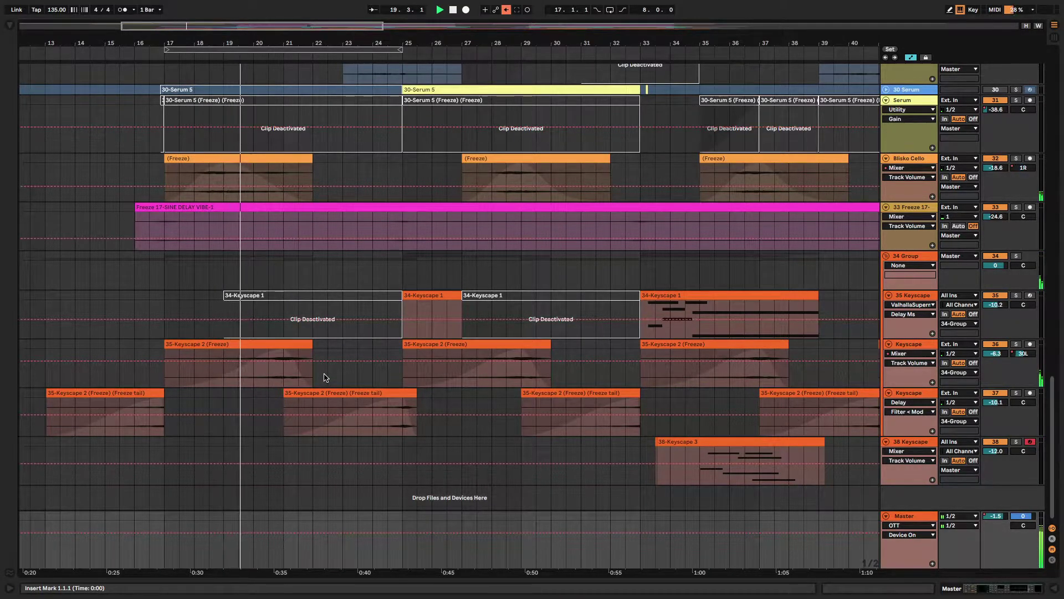
pyautogui.scroll(3, 325, 378)
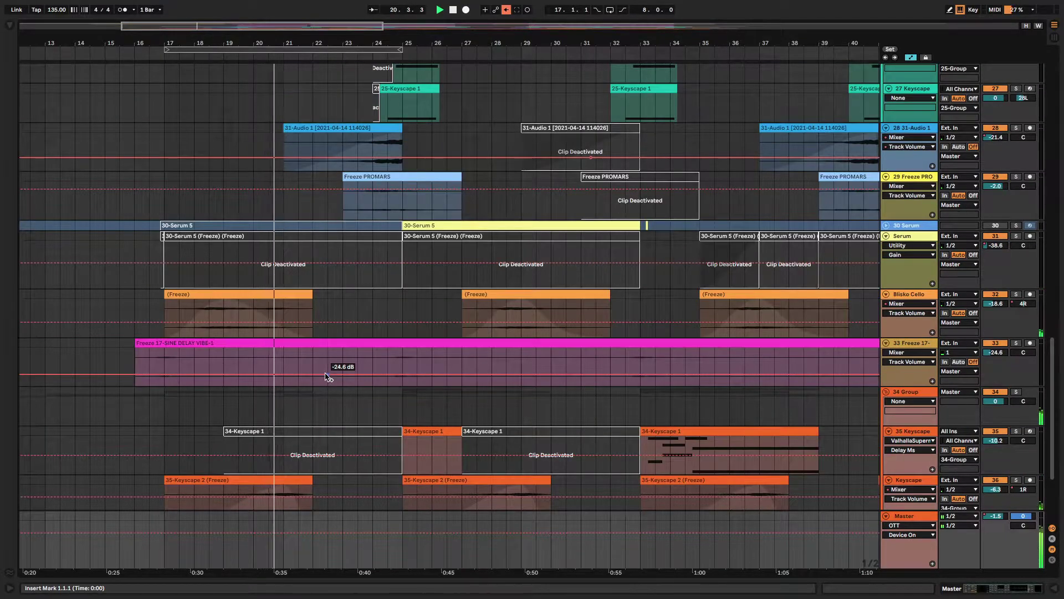
pyautogui.scroll(2, 329, 377)
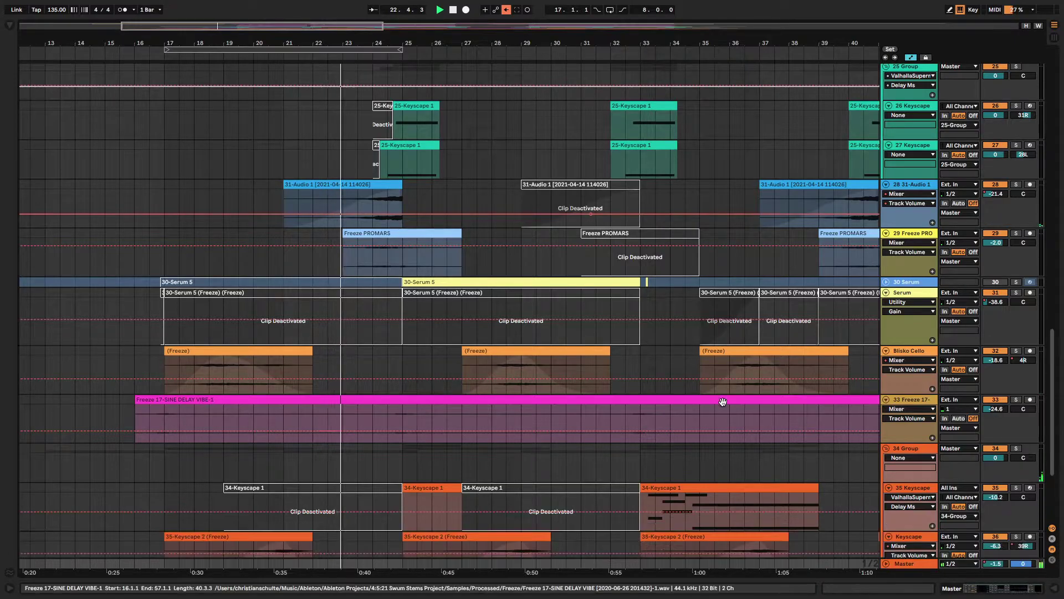
pyautogui.scroll(6, 722, 401)
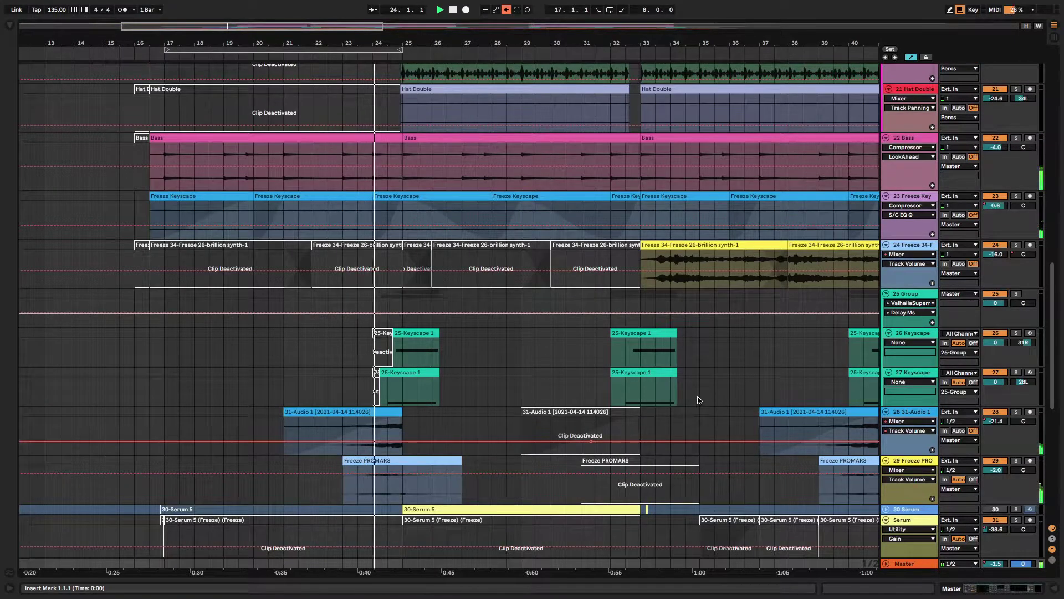
pyautogui.press('Left')
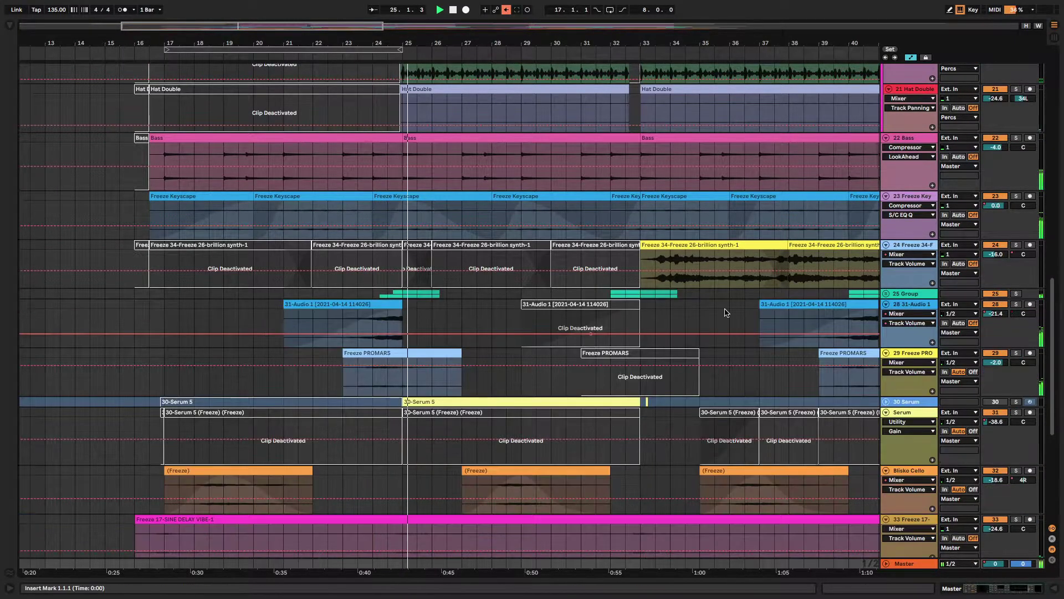
# Show the Master track's device chain and briefly open the Pro-L 2 limiter window
pyautogui.click(907, 564)
pyautogui.doubleClick(908, 563)
pyautogui.click(819, 477)
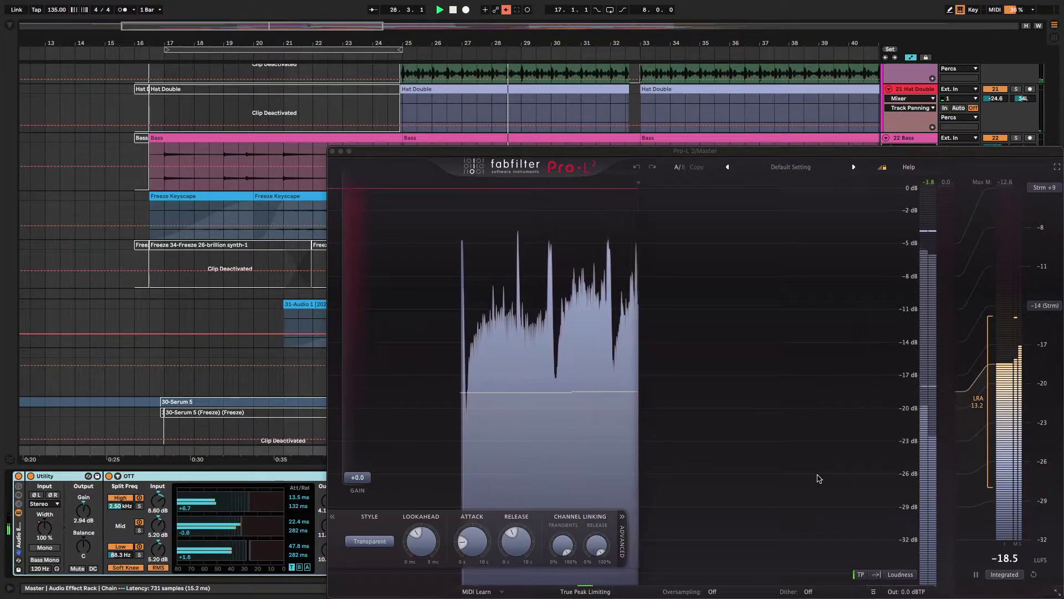
pyautogui.click(332, 152)
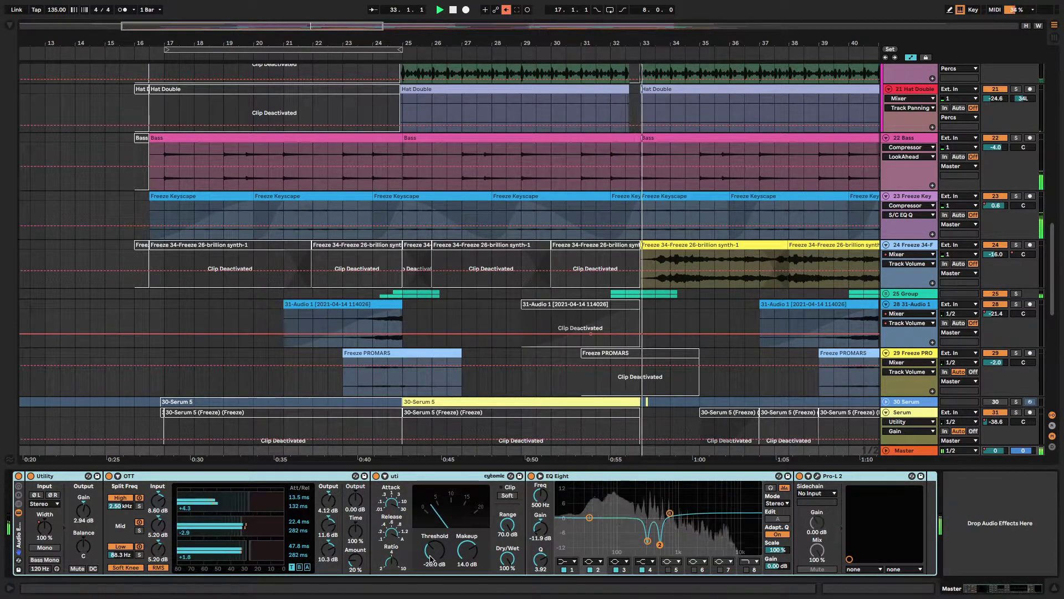
pyautogui.scroll(2, 715, 333)
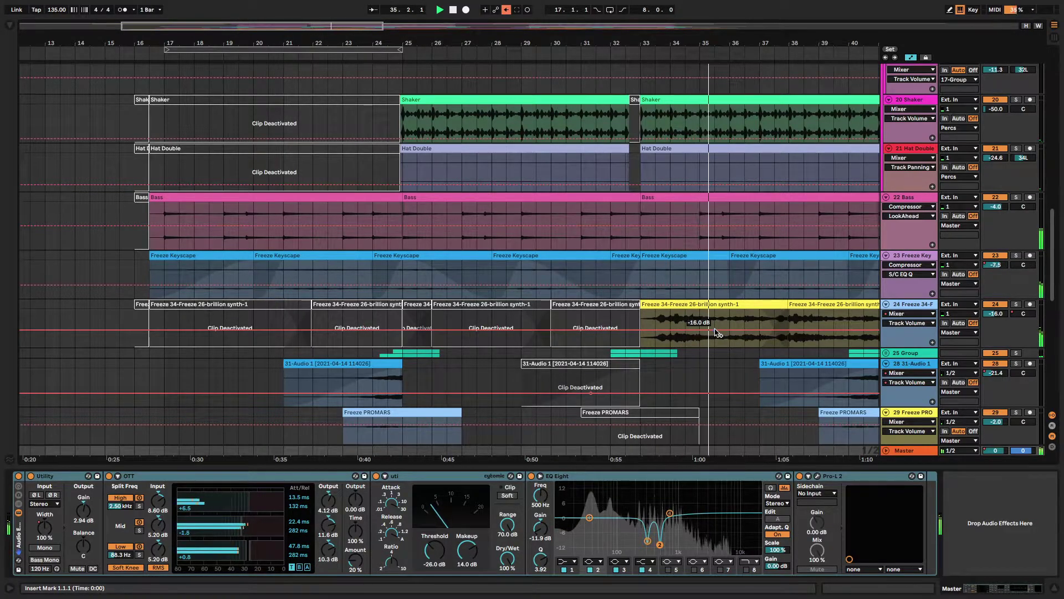
pyautogui.scroll(-5, 478, 79)
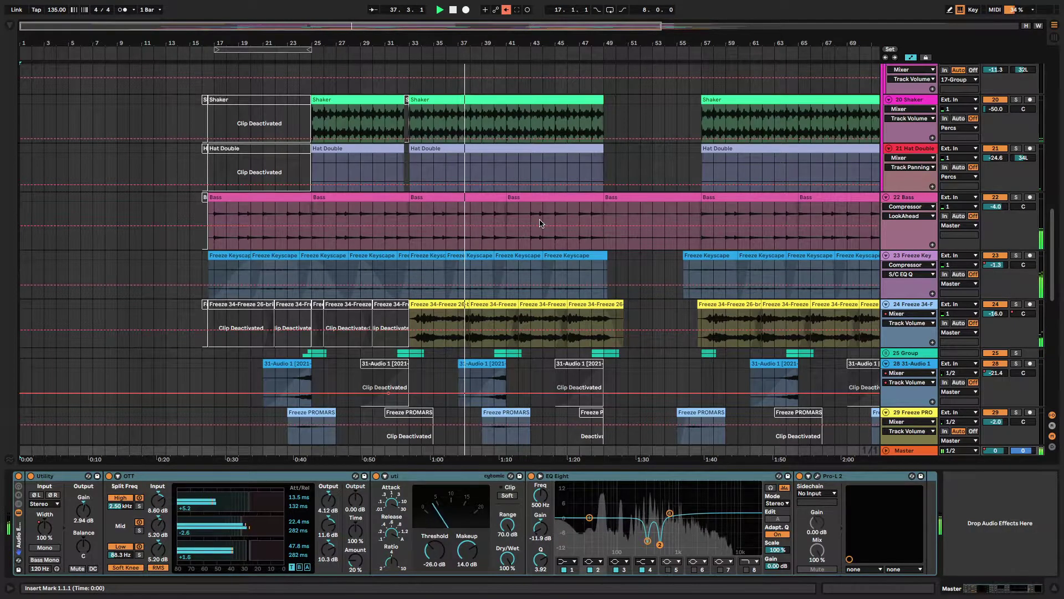
# Search for soothe and load soothe2 onto the Master chain, opening its interface
pyautogui.hotkey('ctrl', 'f')
pyautogui.write('soothe')
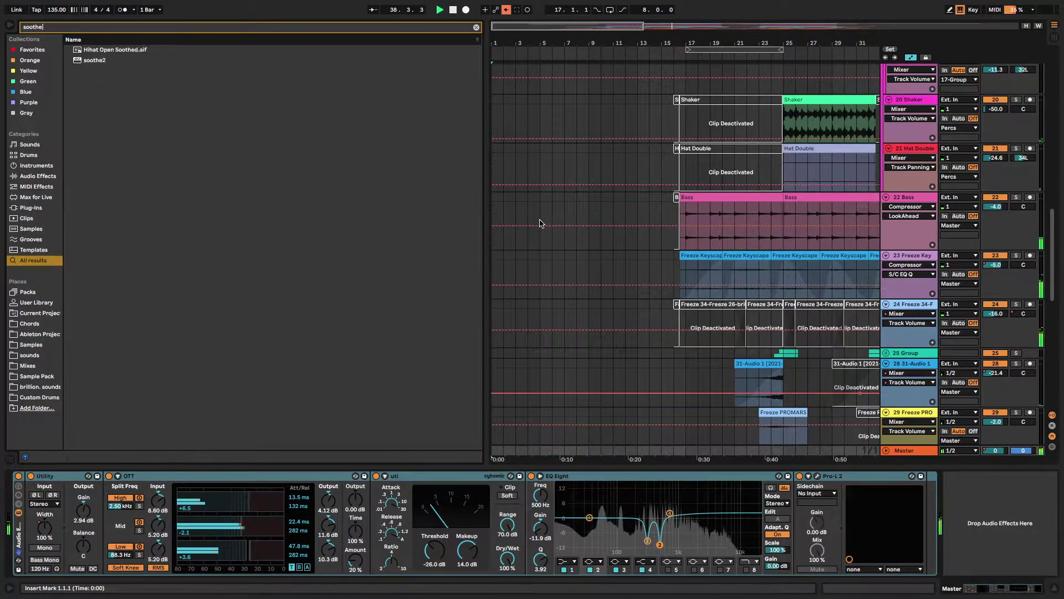
pyautogui.click(122, 60)
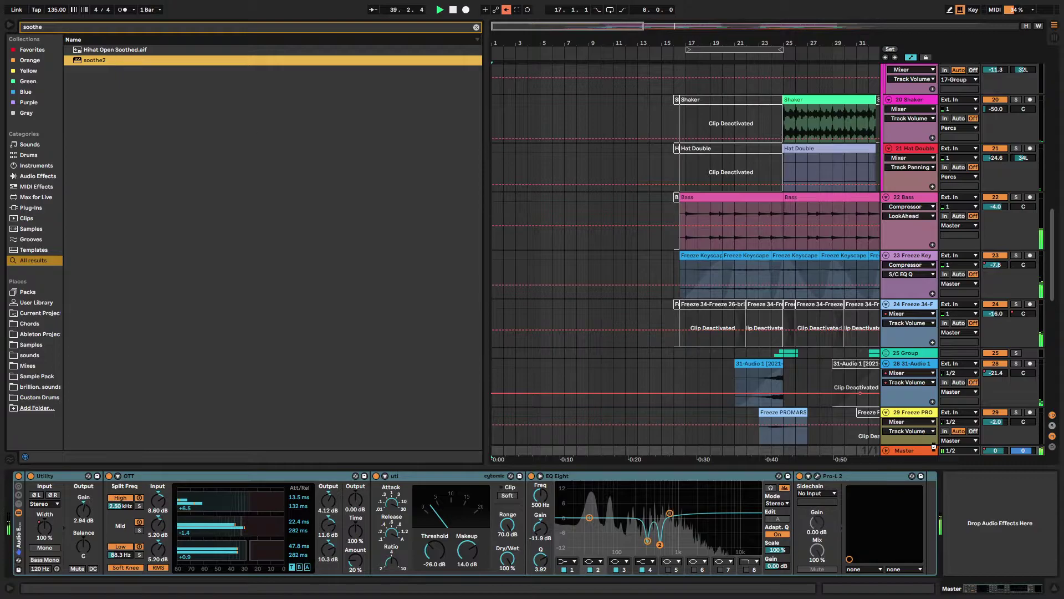
pyautogui.press('Return')
pyautogui.hotkey('ctrl', 'alt', 'p')
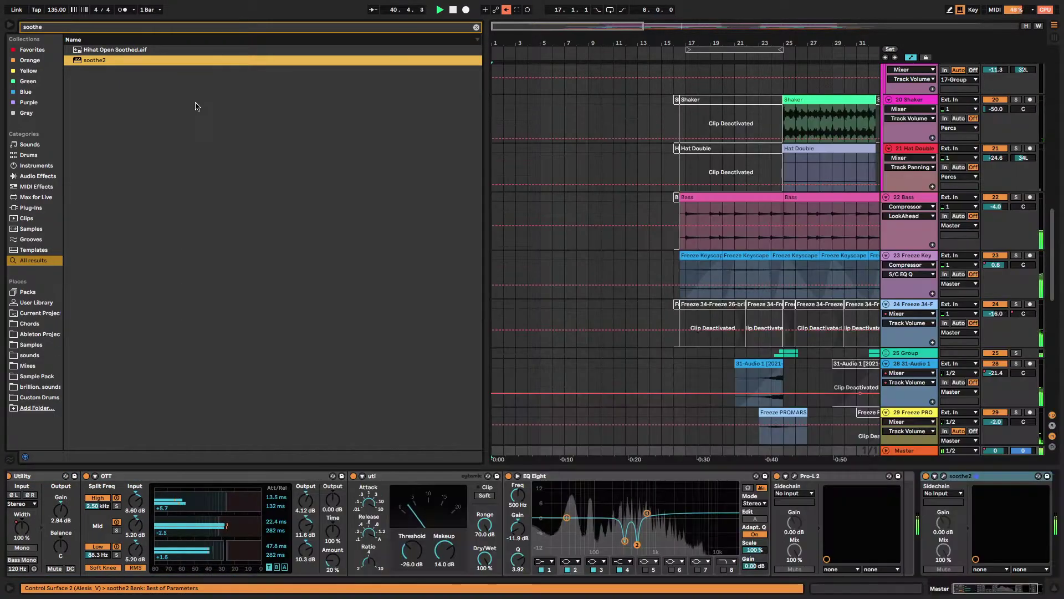
pyautogui.click(621, 514)
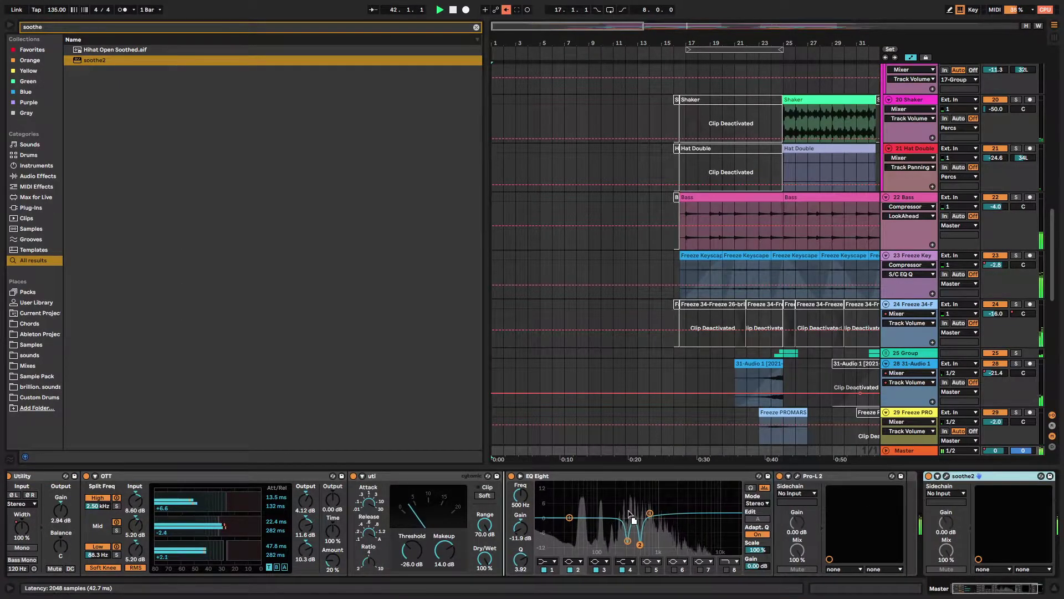
pyautogui.click(526, 475)
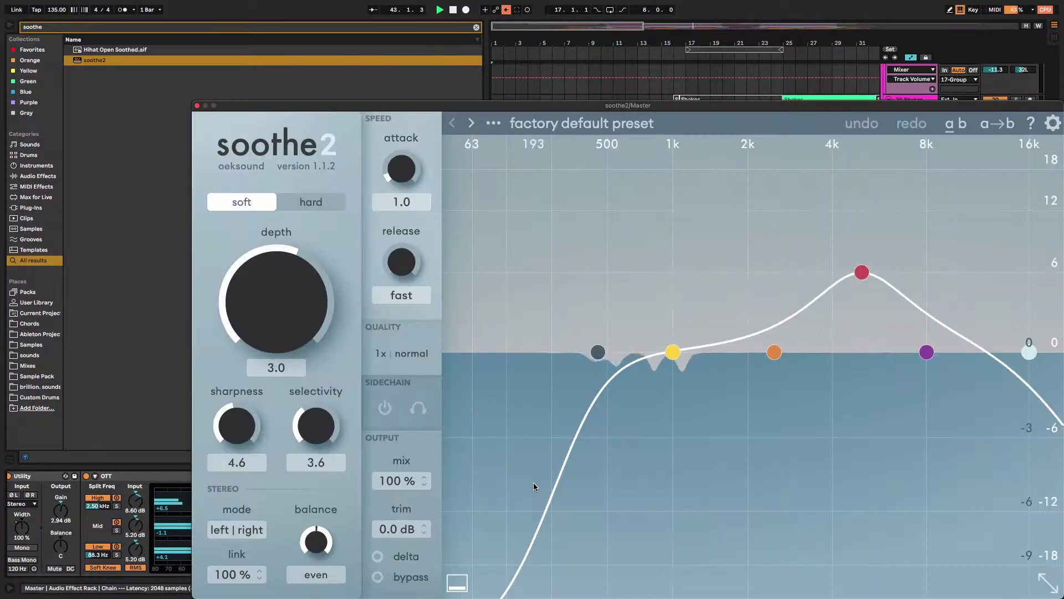
pyautogui.moveTo(661, 105); pyautogui.dragTo(508, 4)
# Set soothe2 bands to 243 Hz, 1k4 Hz and 6k1 Hz with low cut 40 Hz and broad q
pyautogui.moveTo(521, 252); pyautogui.dragTo(299, 254)
pyautogui.moveTo(488, 253); pyautogui.dragTo(472, 221)
pyautogui.moveTo(623, 254); pyautogui.dragTo(568, 221)
pyautogui.moveTo(472, 220); pyautogui.dragTo(396, 201)
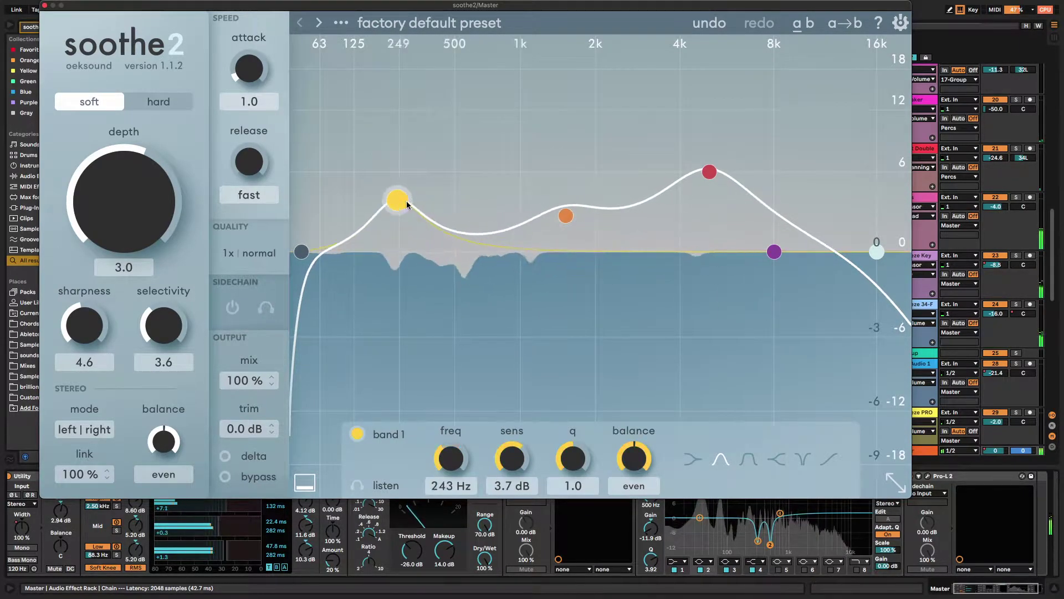
pyautogui.moveTo(567, 215); pyautogui.dragTo(562, 200)
pyautogui.moveTo(582, 459); pyautogui.dragTo(583, 511)
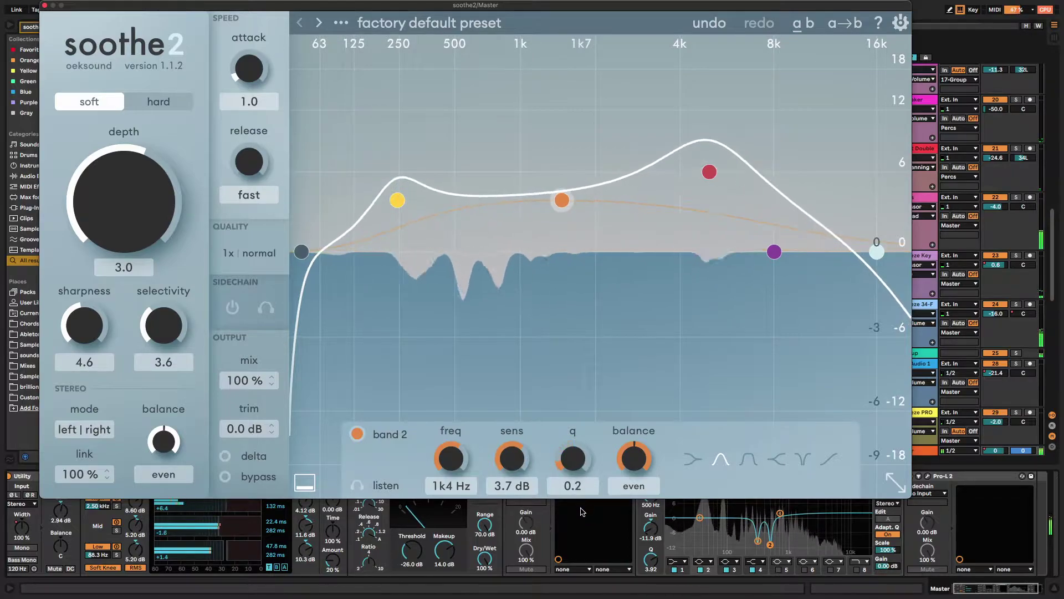
pyautogui.click(397, 200)
pyautogui.scroll(-6, 397, 200)
pyautogui.click(709, 171)
pyautogui.scroll(-6, 709, 172)
pyautogui.moveTo(709, 172); pyautogui.dragTo(737, 195)
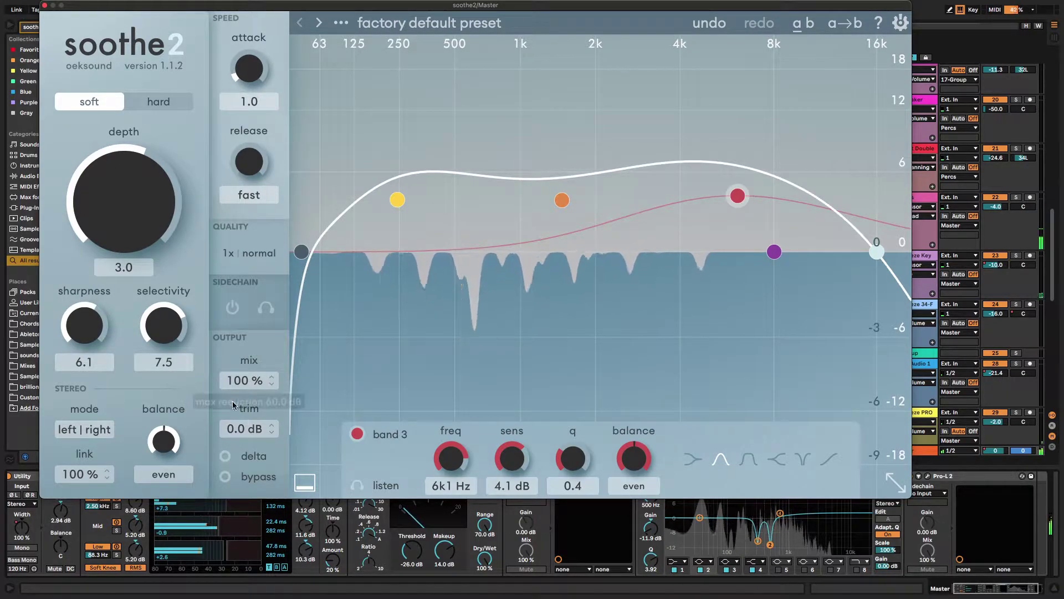
# Toggle soothe2's delta monitoring on and off to audition what it removes
pyautogui.click(225, 457)
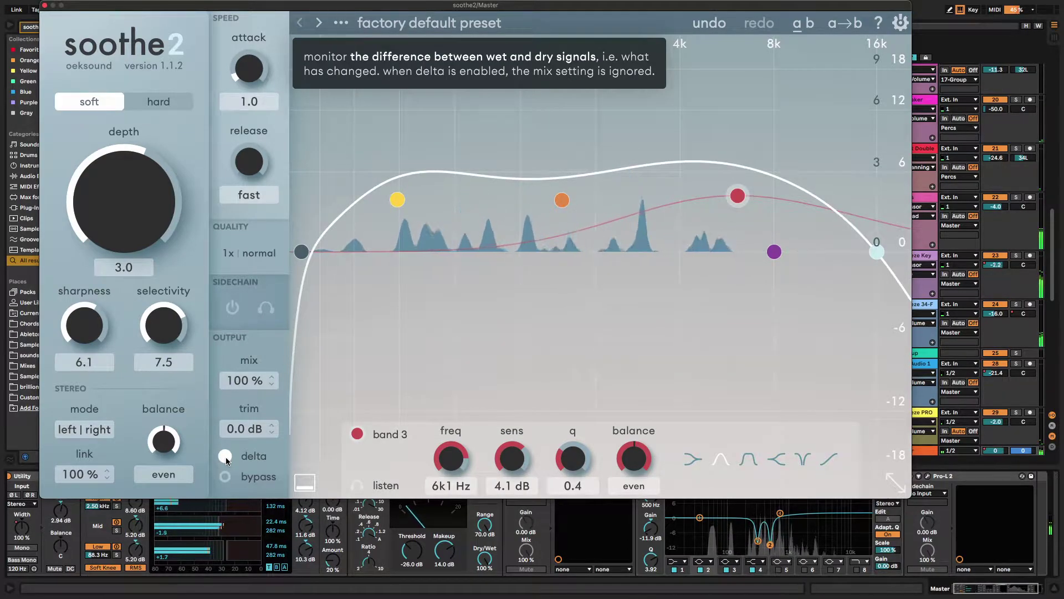
pyautogui.click(226, 457)
pyautogui.click(225, 457)
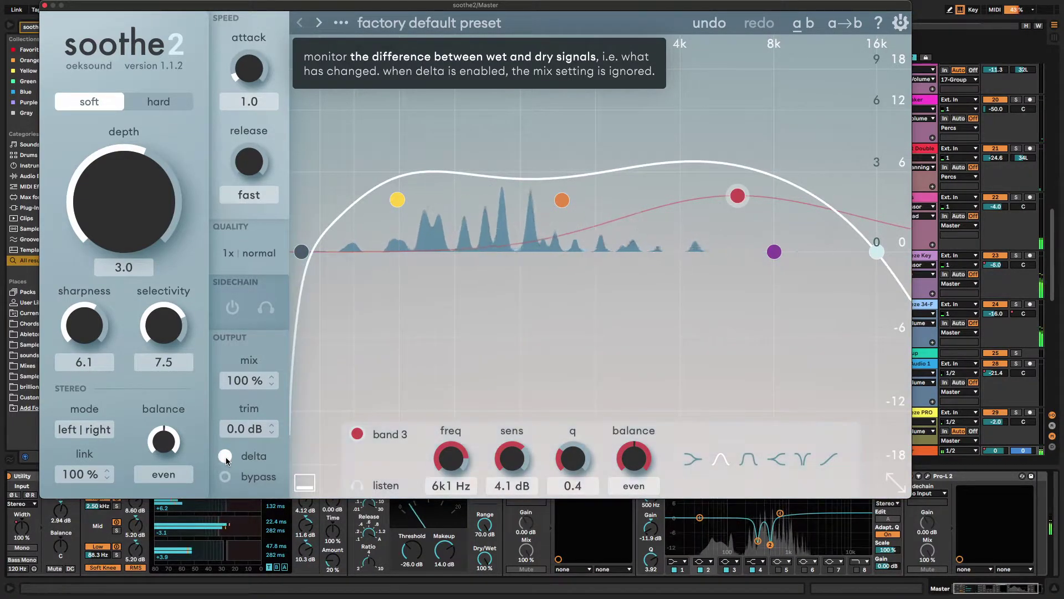
pyautogui.click(225, 457)
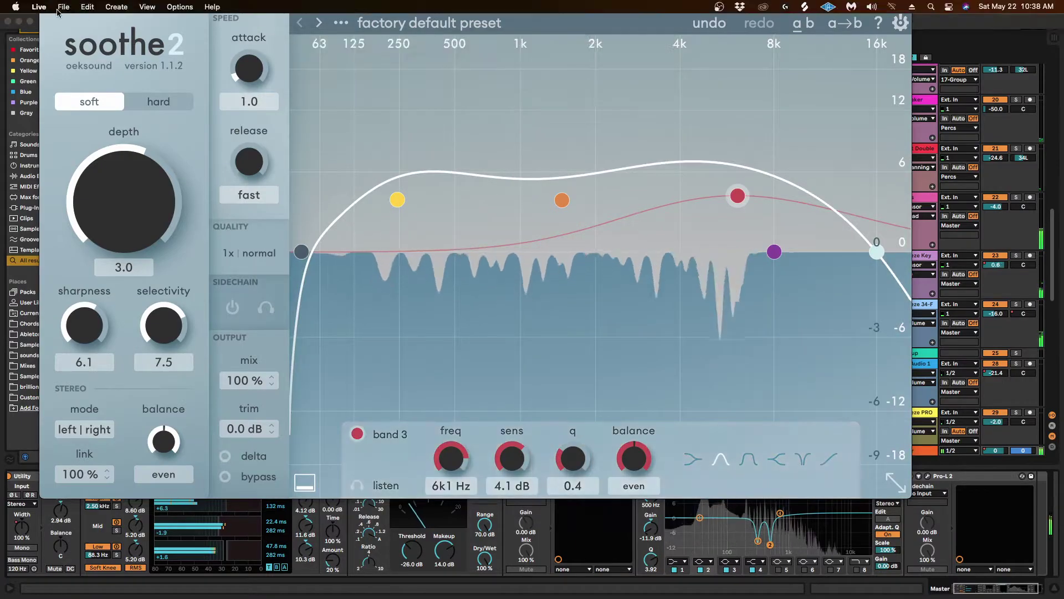
# Close and fold soothe2, then group all Master devices into an effect rack
pyautogui.click(44, 6)
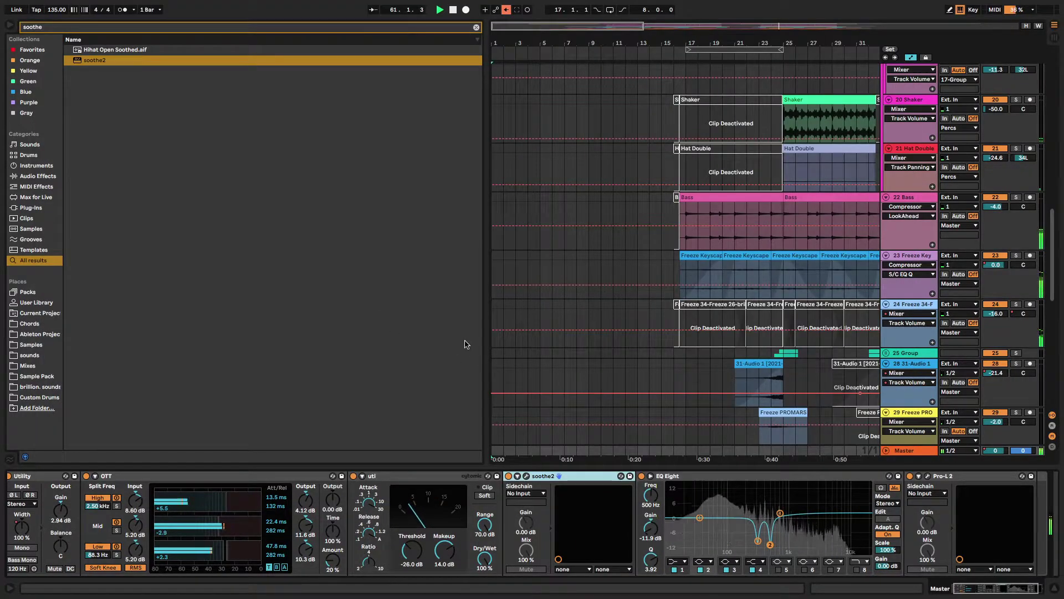
pyautogui.moveTo(1002, 595); pyautogui.dragTo(1060, 591)
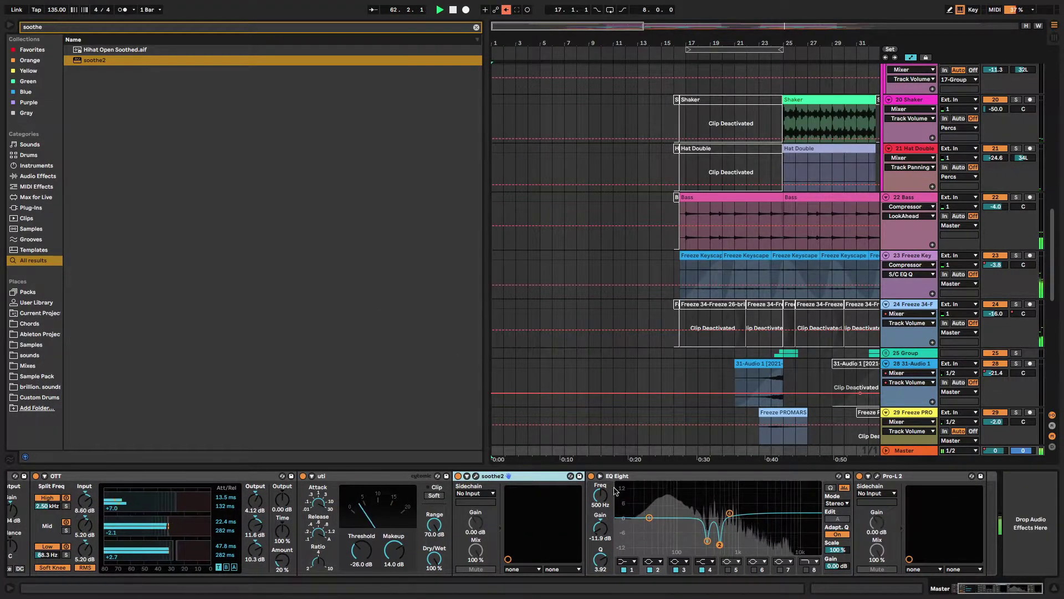
pyautogui.click(467, 475)
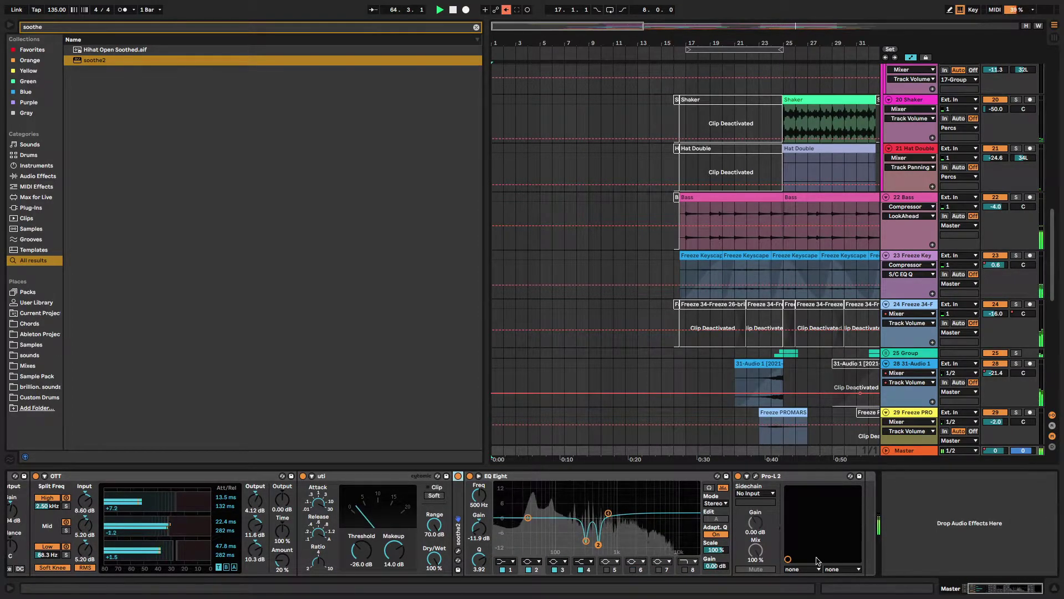
pyautogui.hotkey('ctrl', 'a')
pyautogui.hotkey('ctrl', 'g')
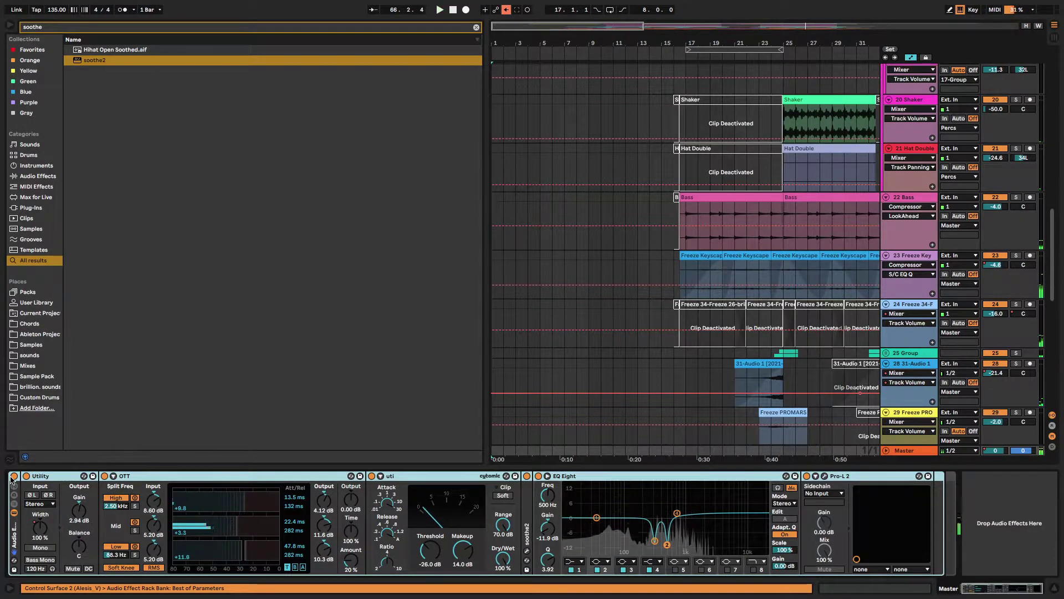
# Play from the 34 Group at bar 15 and switch the Master rack off and back on
pyautogui.click(12, 25)
pyautogui.press('-')
pyautogui.press('-')
pyautogui.scroll(-5, 356, 228)
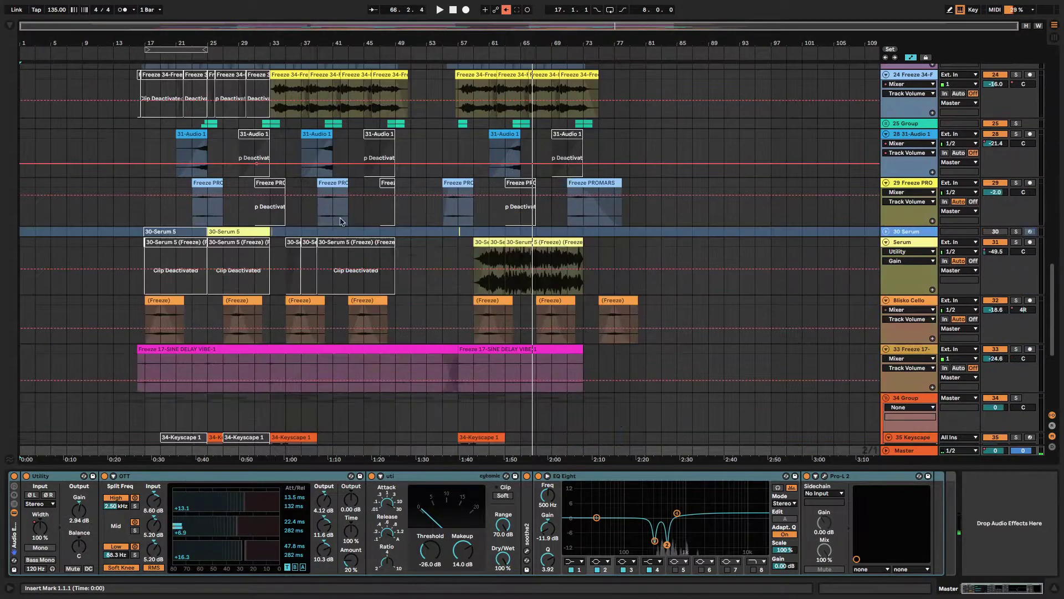
pyautogui.scroll(-5, 356, 228)
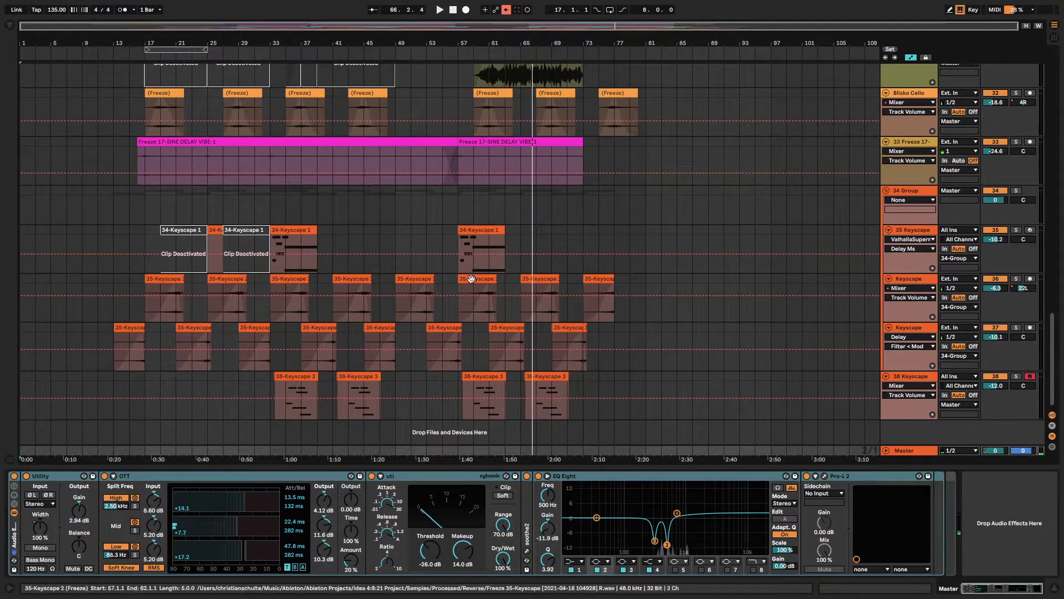
pyautogui.click(131, 205)
pyautogui.press('space')
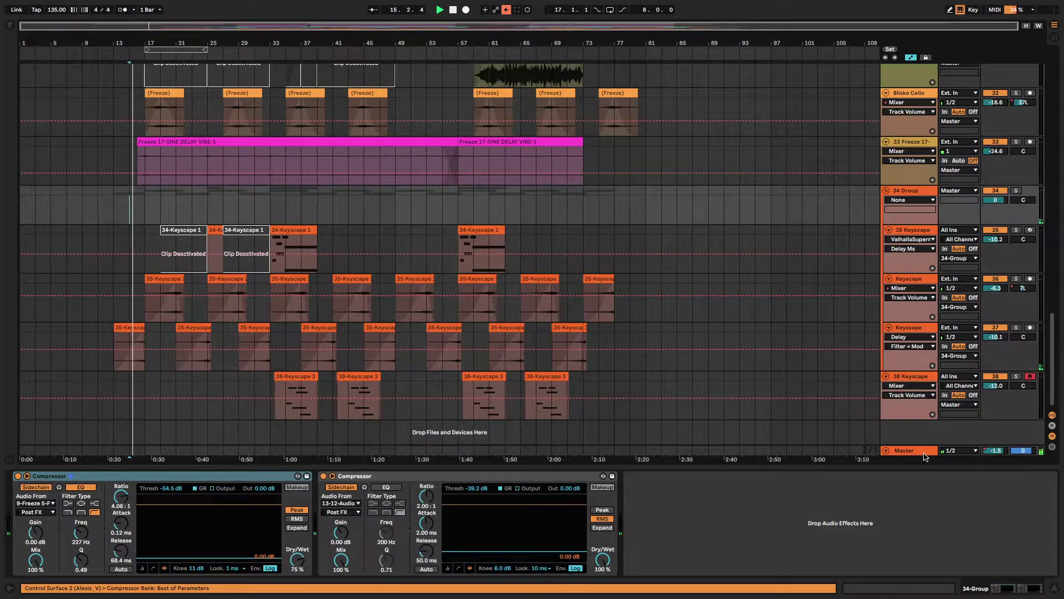
pyautogui.click(923, 452)
pyautogui.click(13, 476)
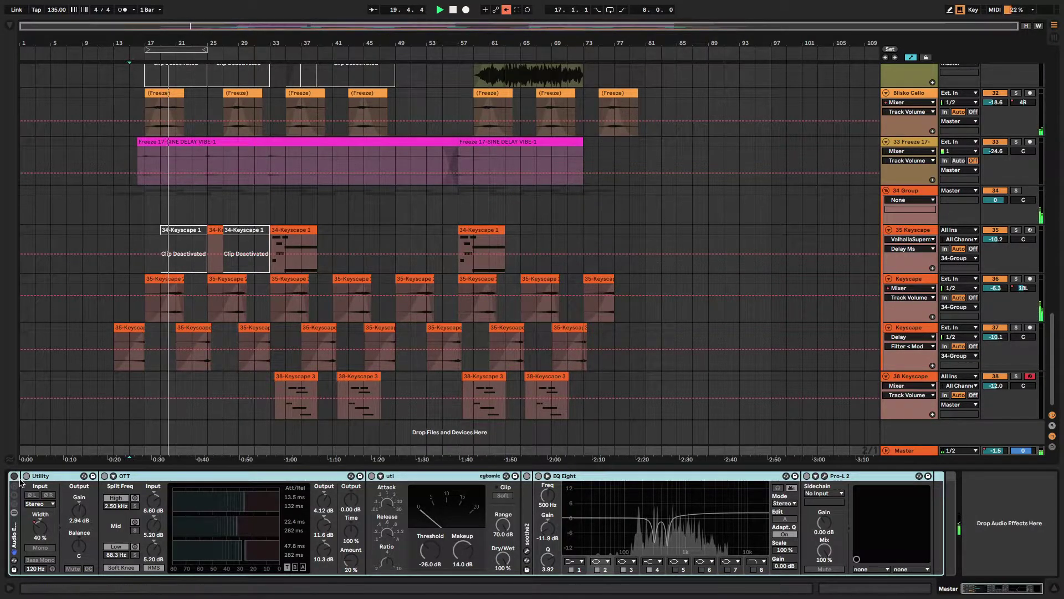
pyautogui.click(15, 477)
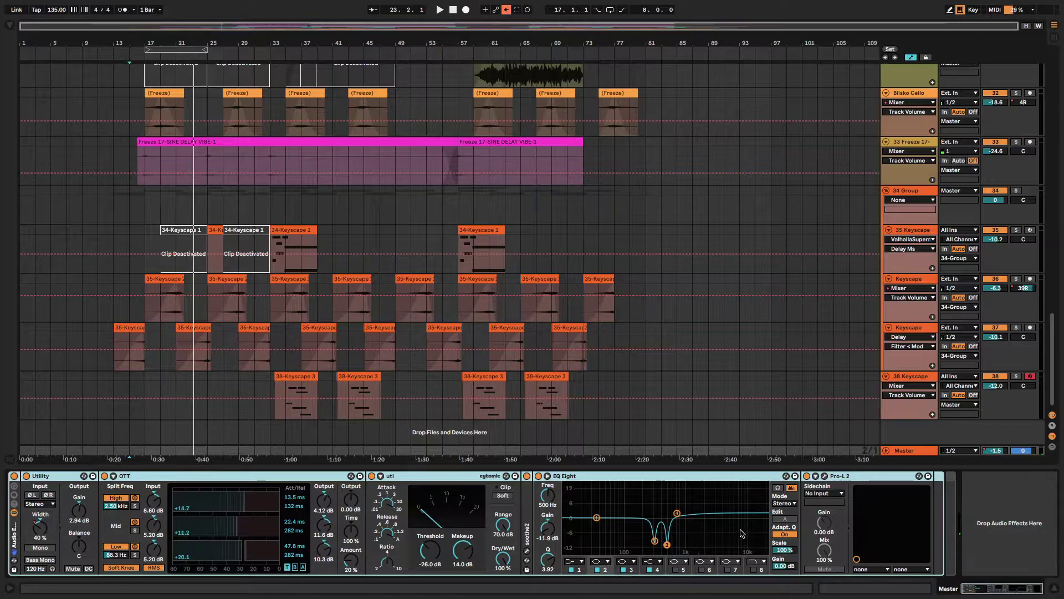
# Scroll through the tracks, then unfold soothe2 on the Master showing 0.00 dB gain and 100% mix
pyautogui.scroll(15, 703, 341)
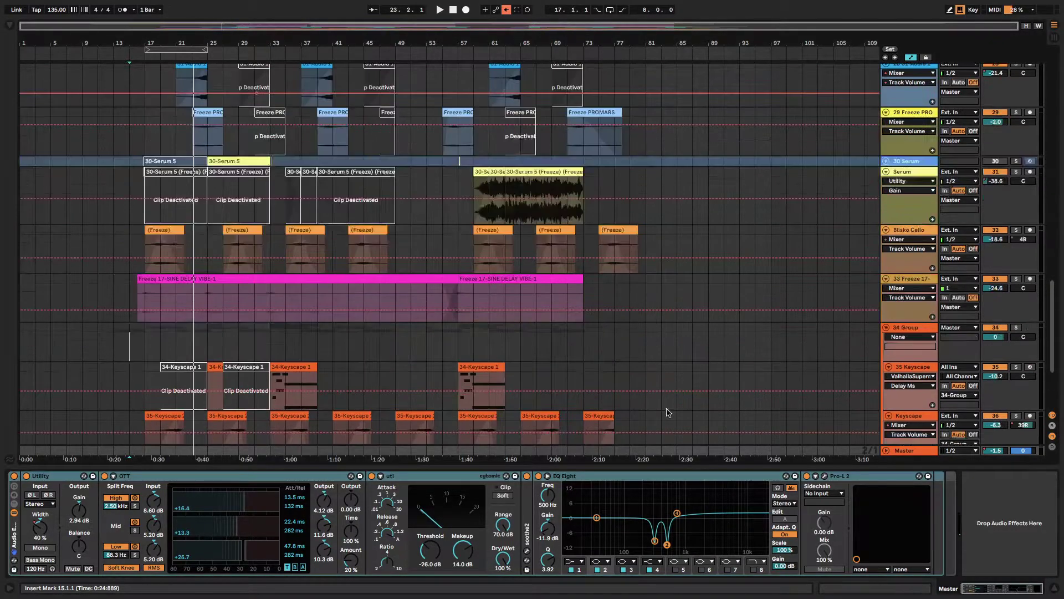
pyautogui.scroll(8, 646, 406)
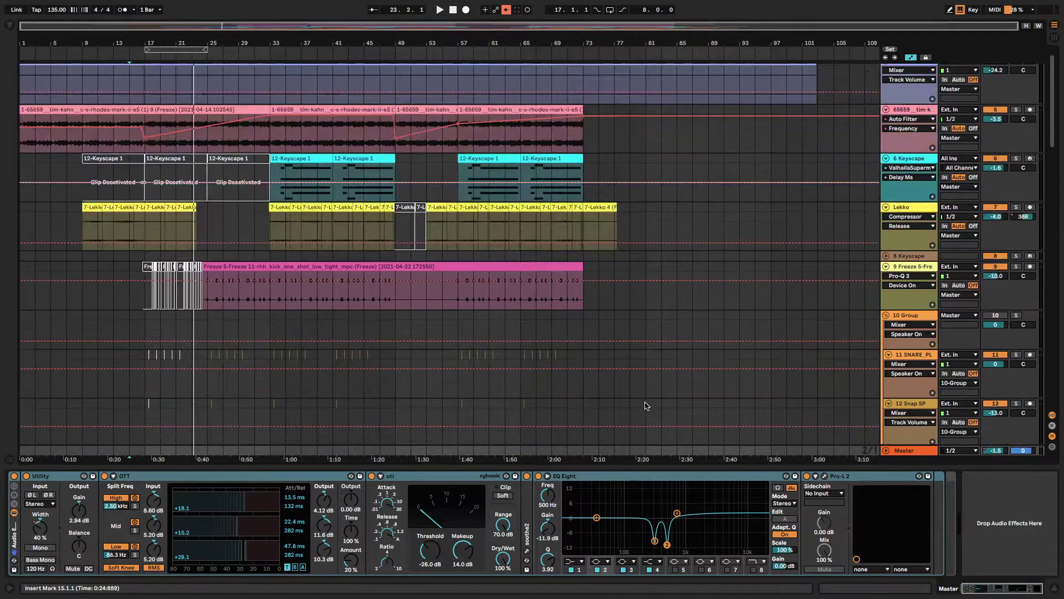
pyautogui.scroll(1, 645, 398)
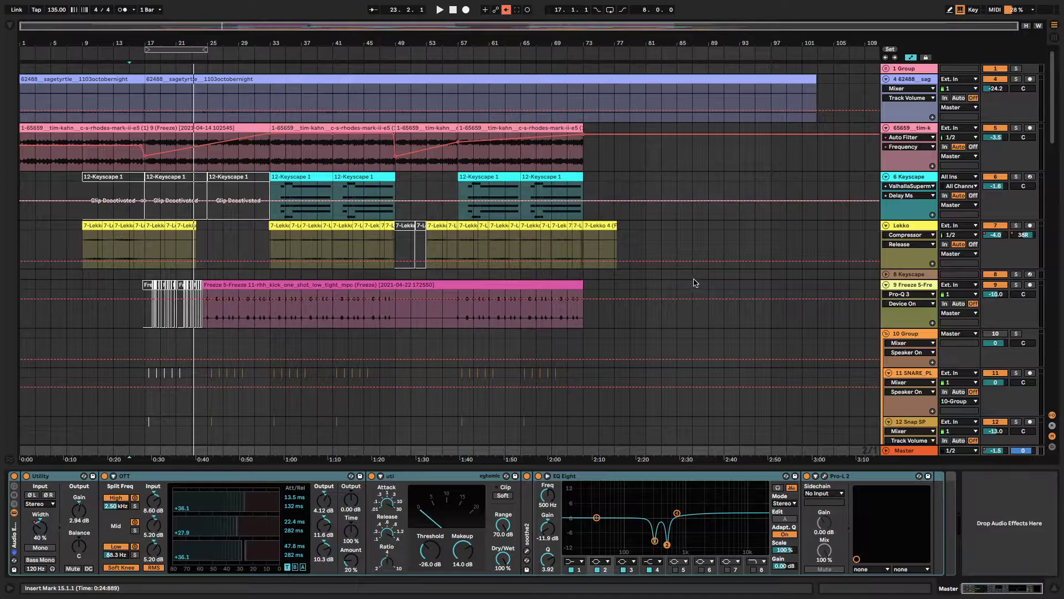
pyautogui.scroll(-10, 392, 316)
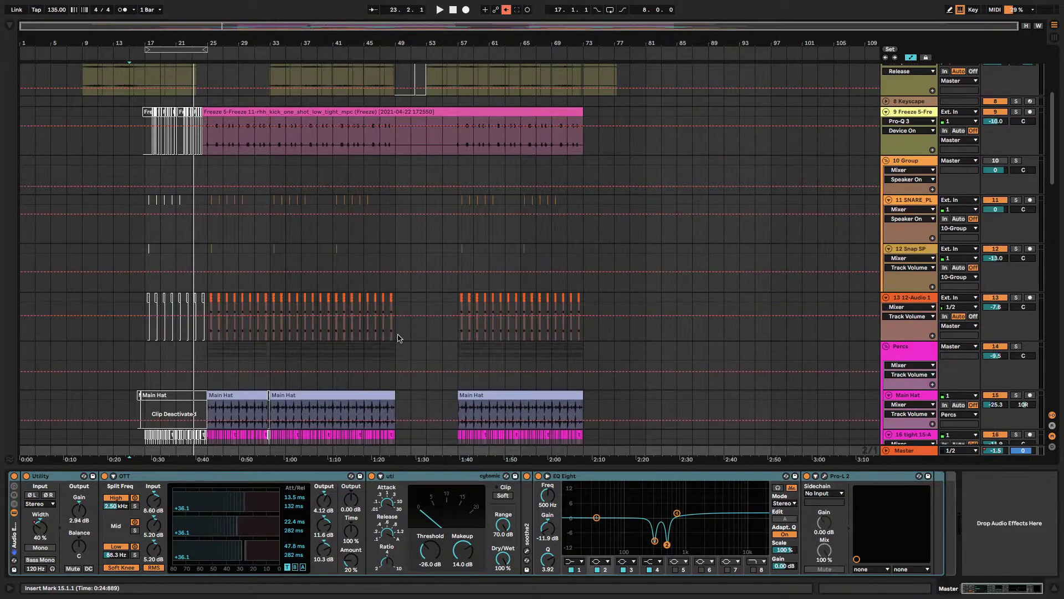
pyautogui.click(914, 450)
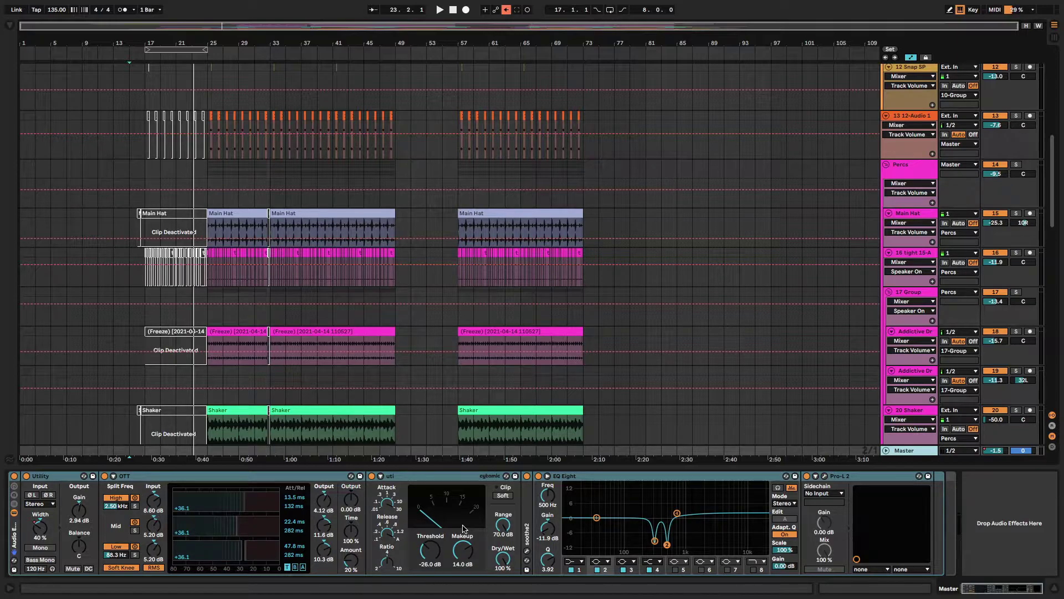
pyautogui.doubleClick(530, 500)
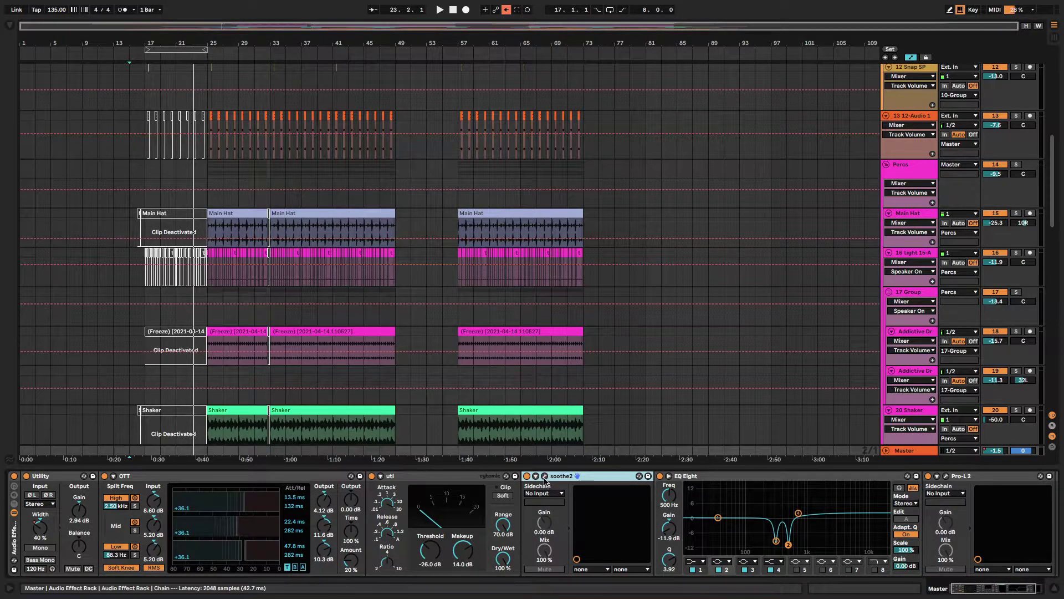
# Play from the Percs section with soothe2's default window open, then close it and select EQ Eight band 2
pyautogui.click(545, 477)
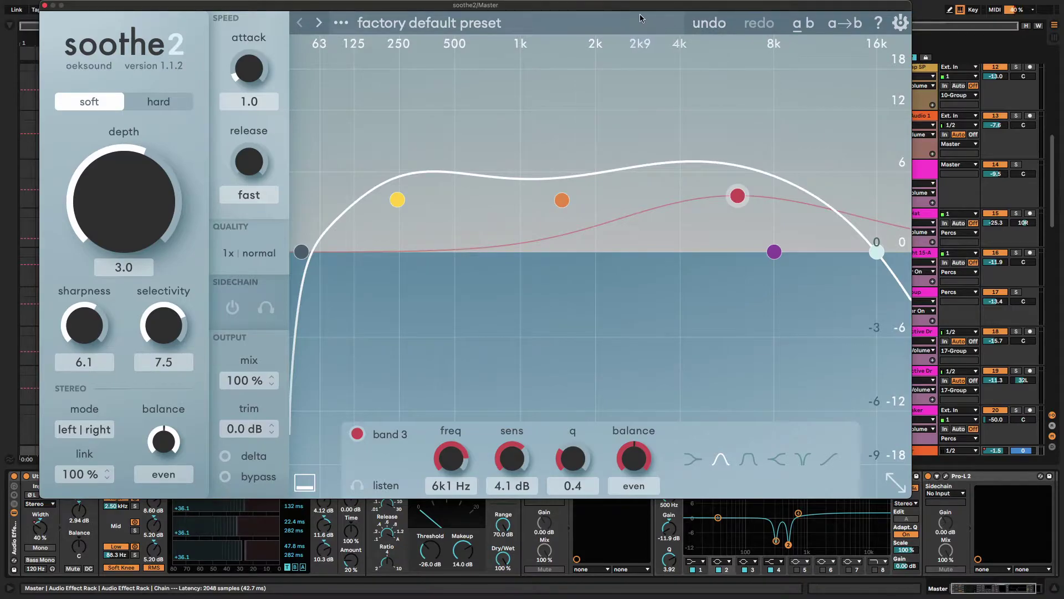
pyautogui.moveTo(638, 10); pyautogui.dragTo(660, 322)
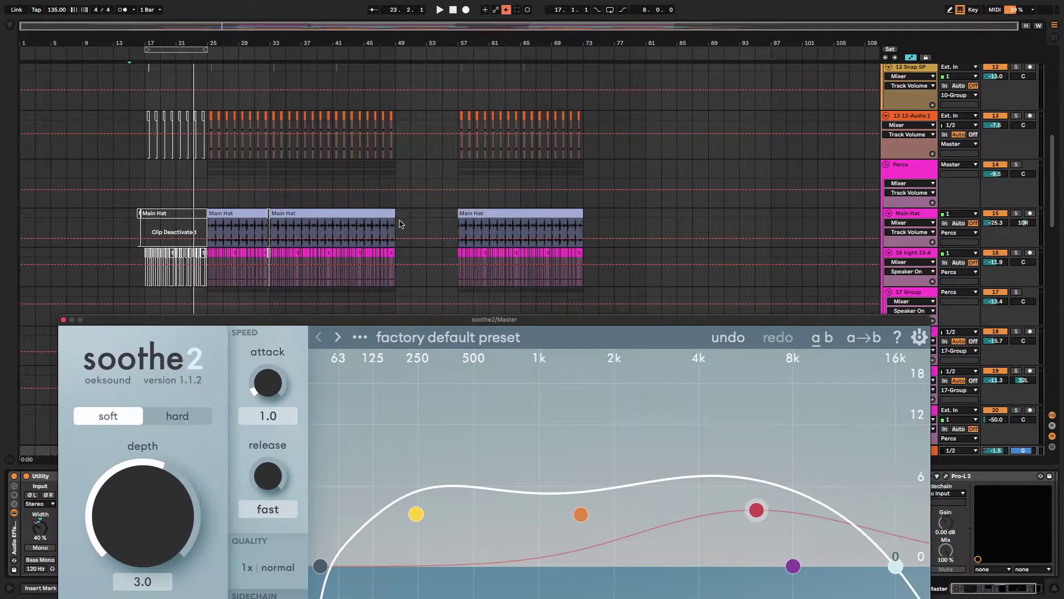
pyautogui.click(207, 169)
pyautogui.press('space')
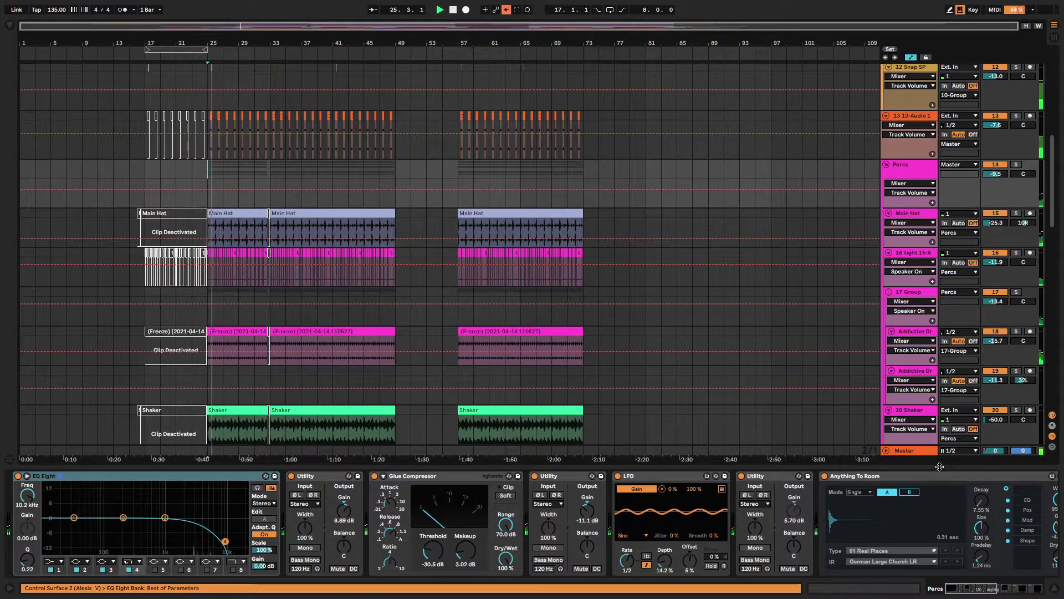
pyautogui.click(917, 453)
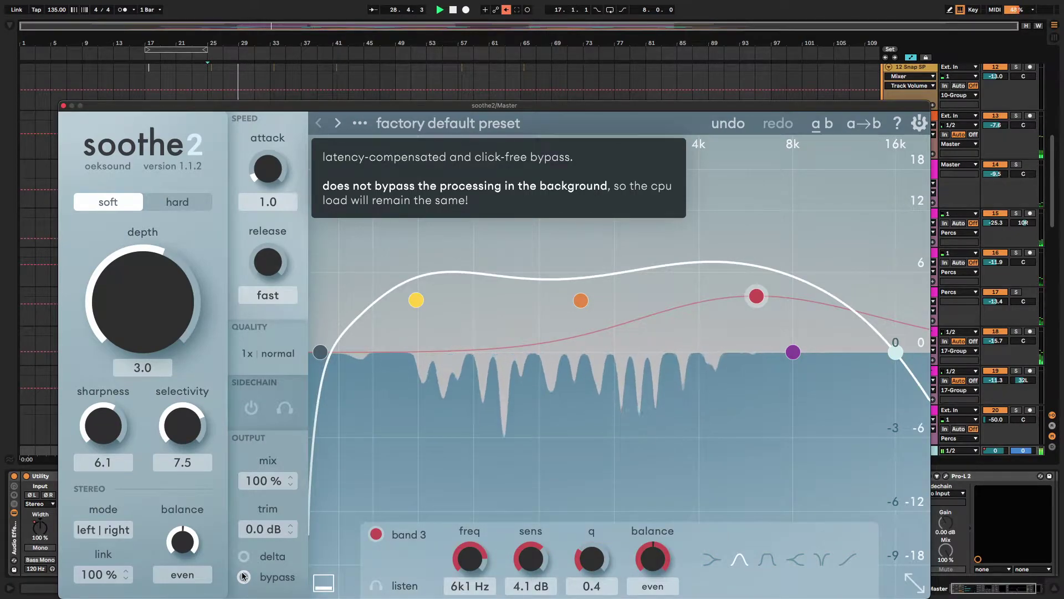
pyautogui.press('super+alt+p')
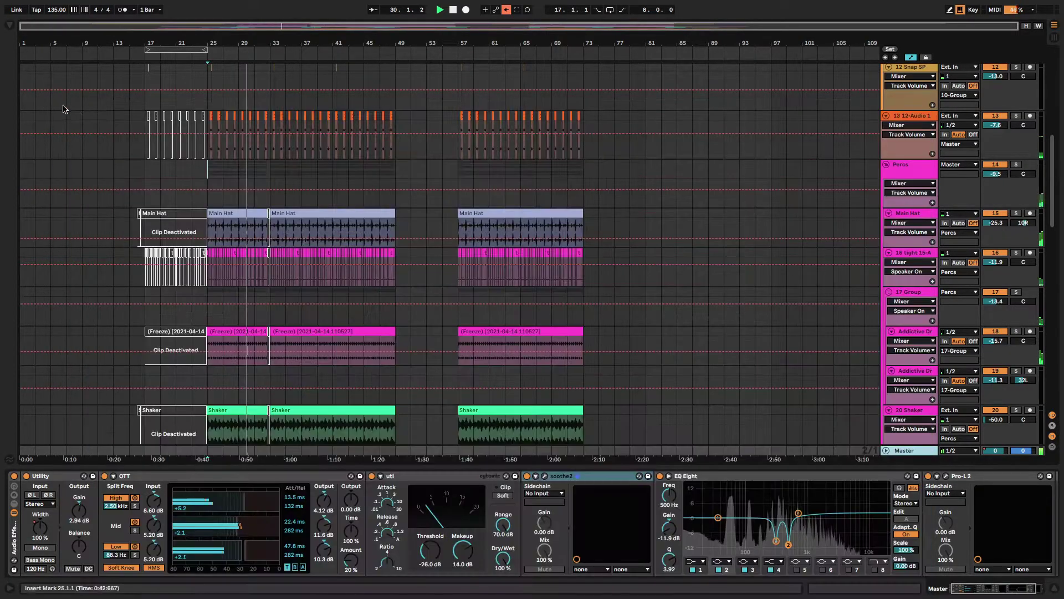
pyautogui.click(788, 546)
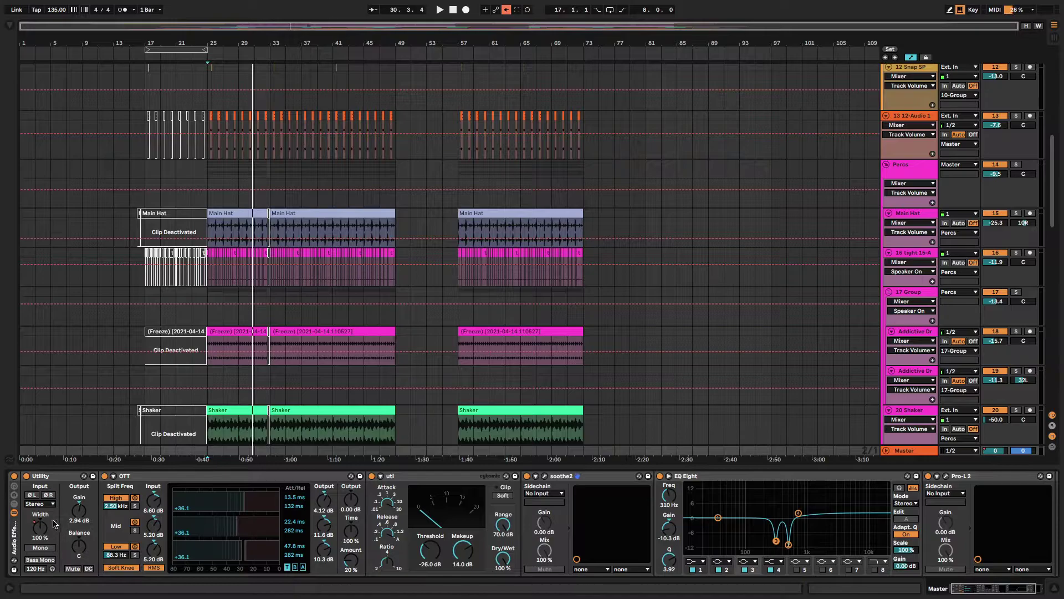
# Scroll down to the 34 Group and its Keyscape tracks 35–38
pyautogui.scroll(-15, 171, 397)
pyautogui.scroll(-3, 172, 397)
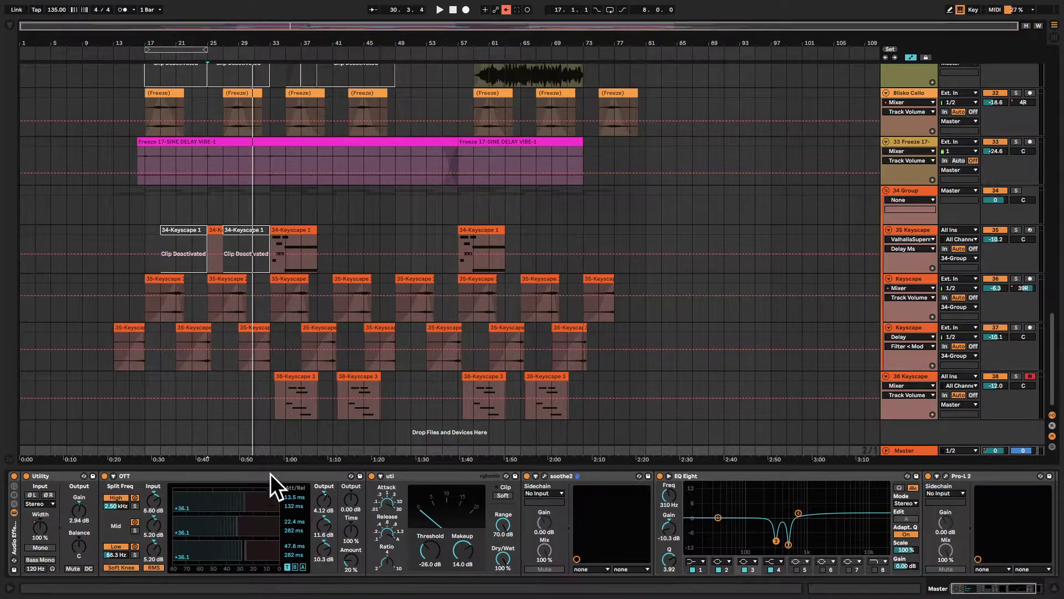
# Play from bar 17 and A/B the Master's OTT by bypassing and re-enabling it twice
pyautogui.click(148, 197)
pyautogui.press('space')
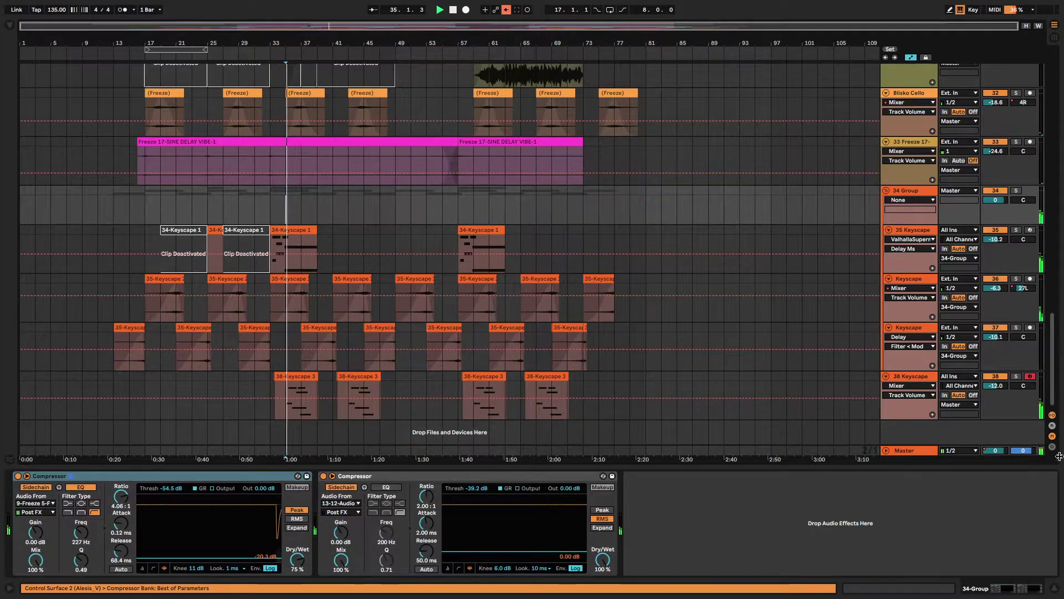
pyautogui.click(910, 450)
pyautogui.click(105, 477)
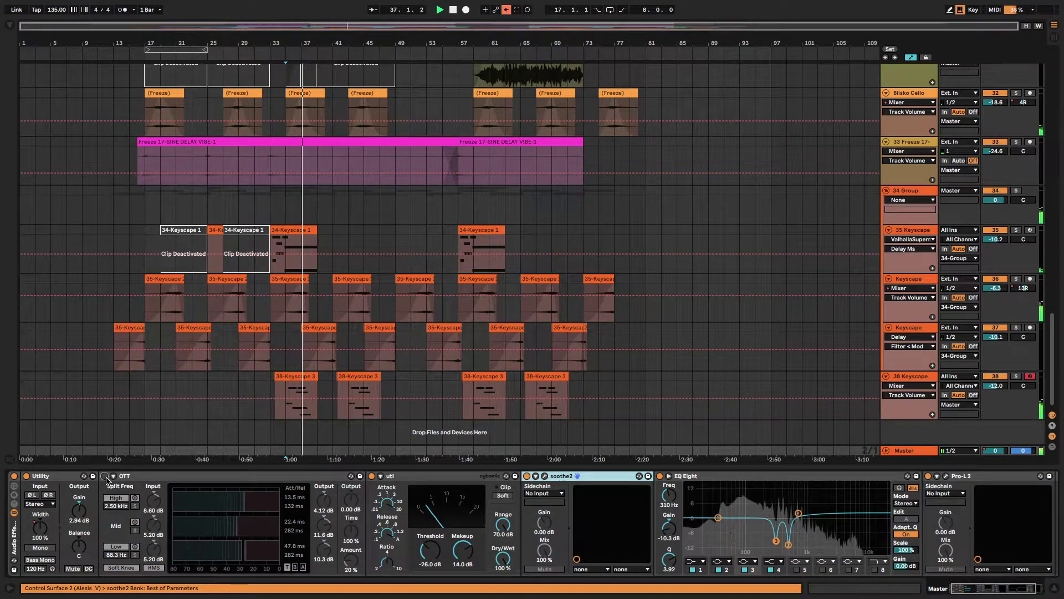
pyautogui.click(105, 477)
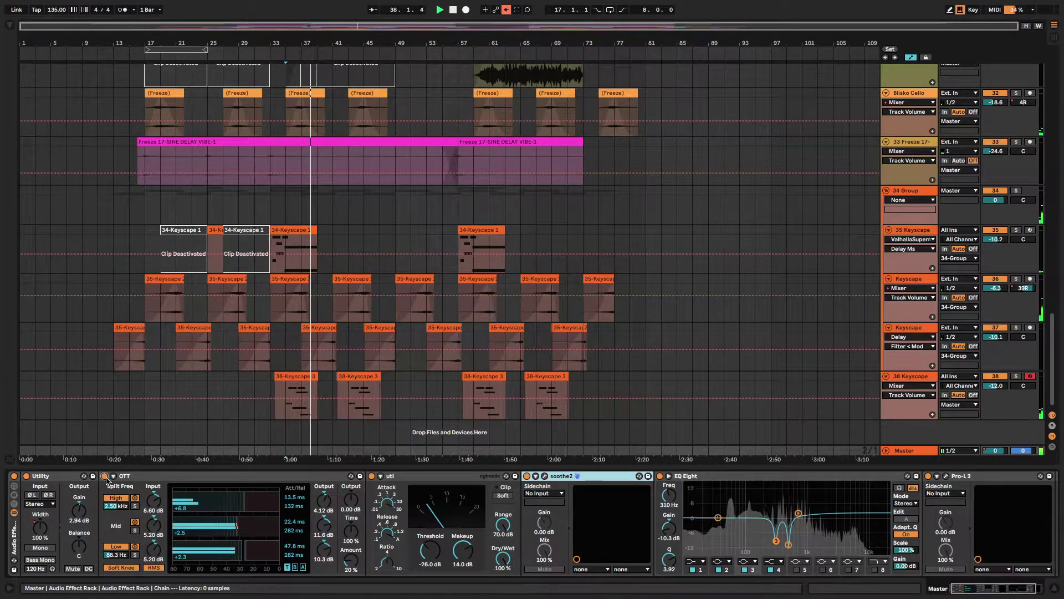
pyautogui.click(105, 478)
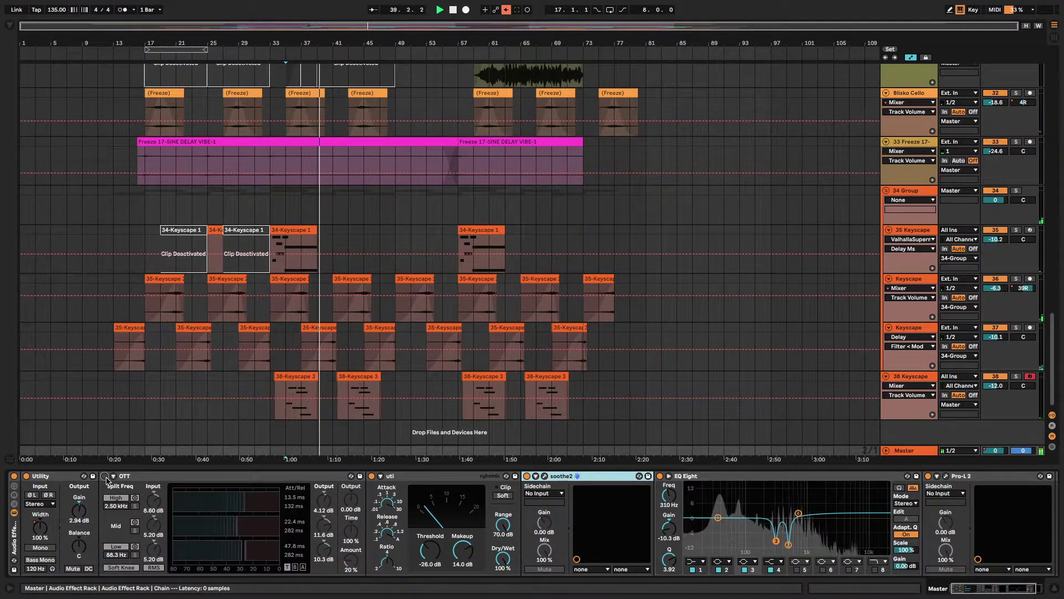
pyautogui.click(106, 477)
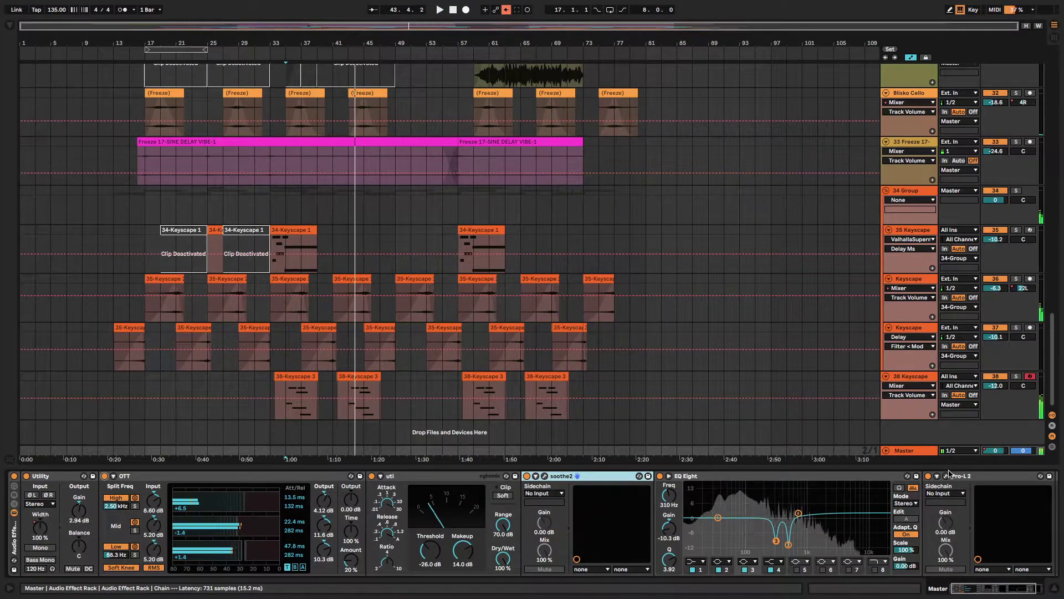
# Bring up the Master's Pro-L 2 window, move it aside, and play from bar 35 to read -16.7 LUFS
pyautogui.click(946, 476)
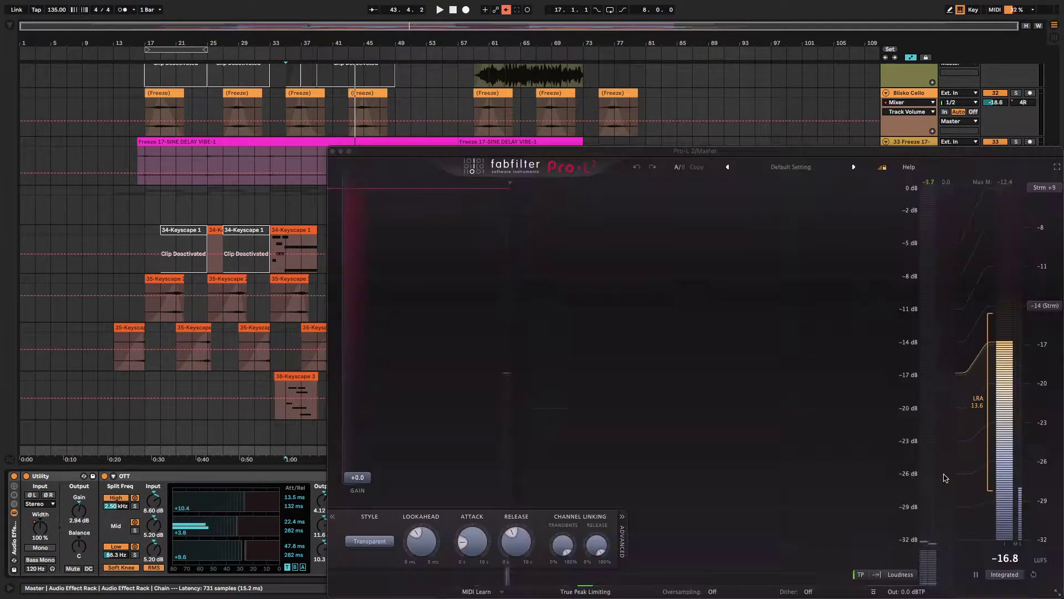
pyautogui.moveTo(701, 154); pyautogui.dragTo(528, 111)
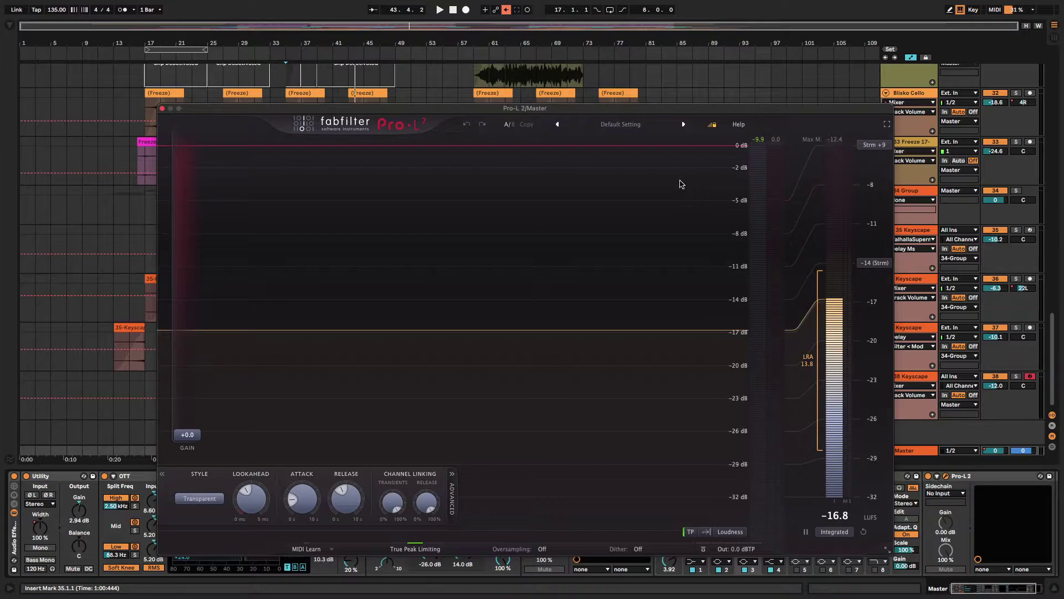
pyautogui.press('space')
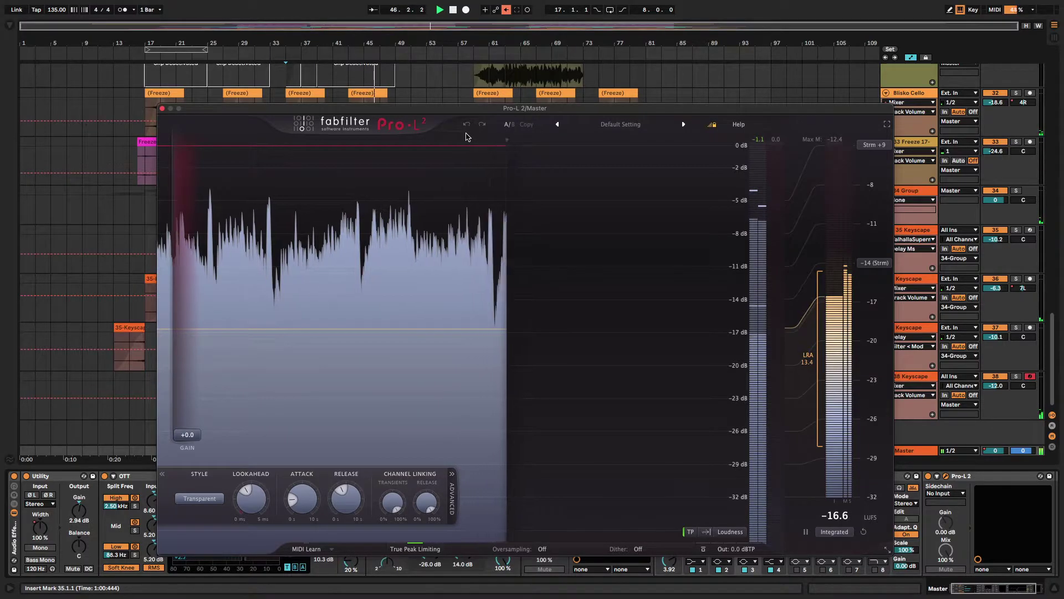
pyautogui.press('space')
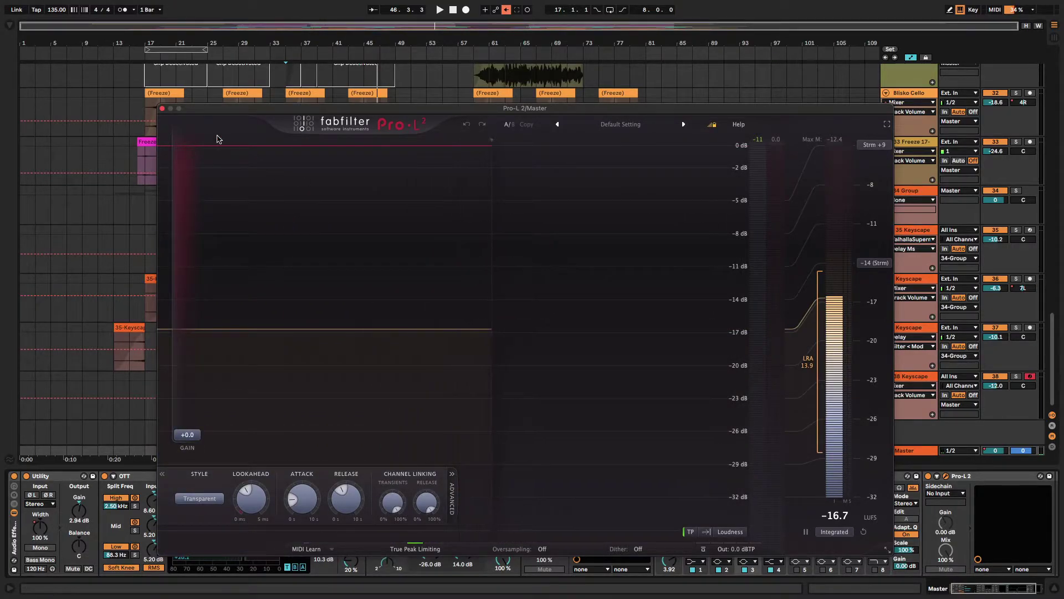
# Close Pro-L 2, view the 34 Group compressors, then reopen the Master's Pro-L 2 limiter window
pyautogui.click(162, 108)
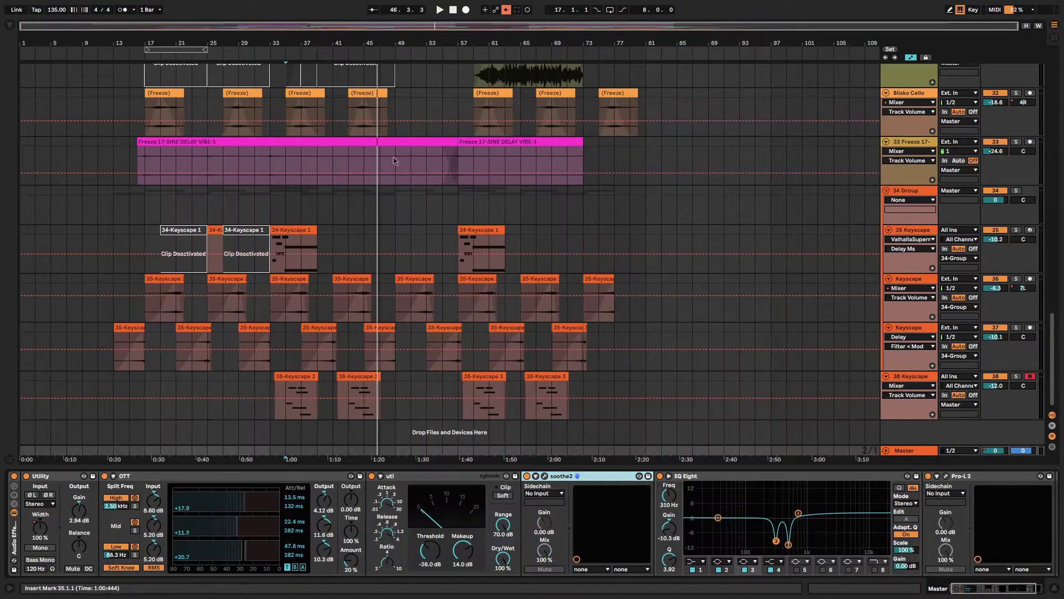
pyautogui.click(630, 214)
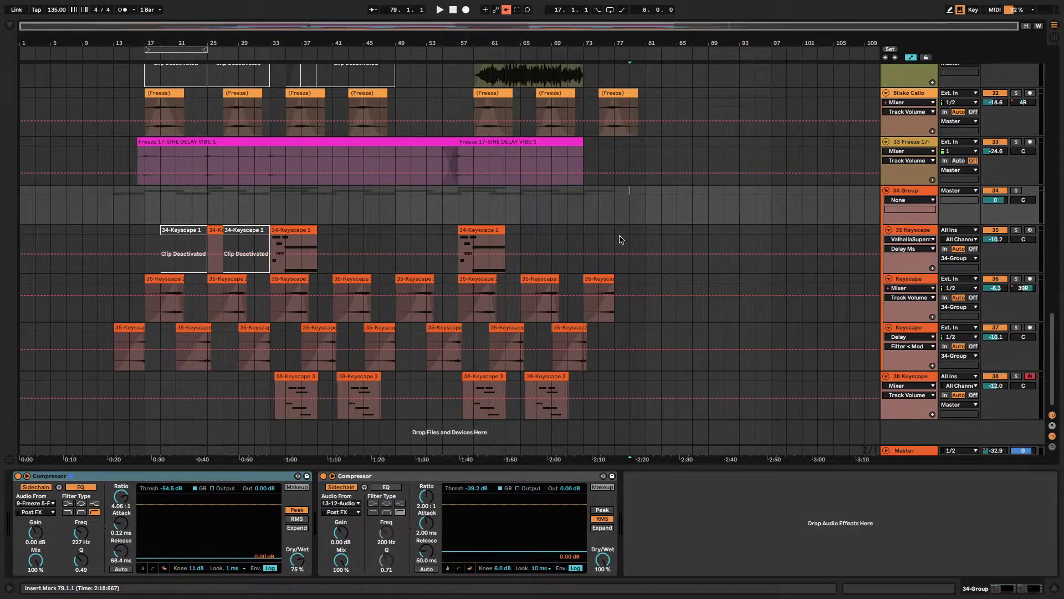
pyautogui.click(909, 450)
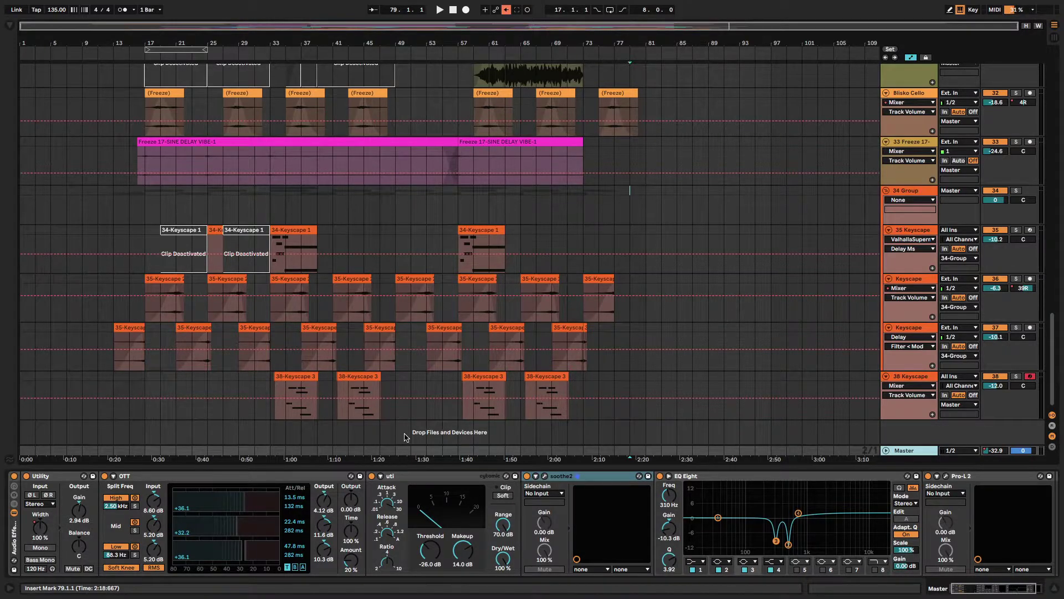
pyautogui.click(947, 476)
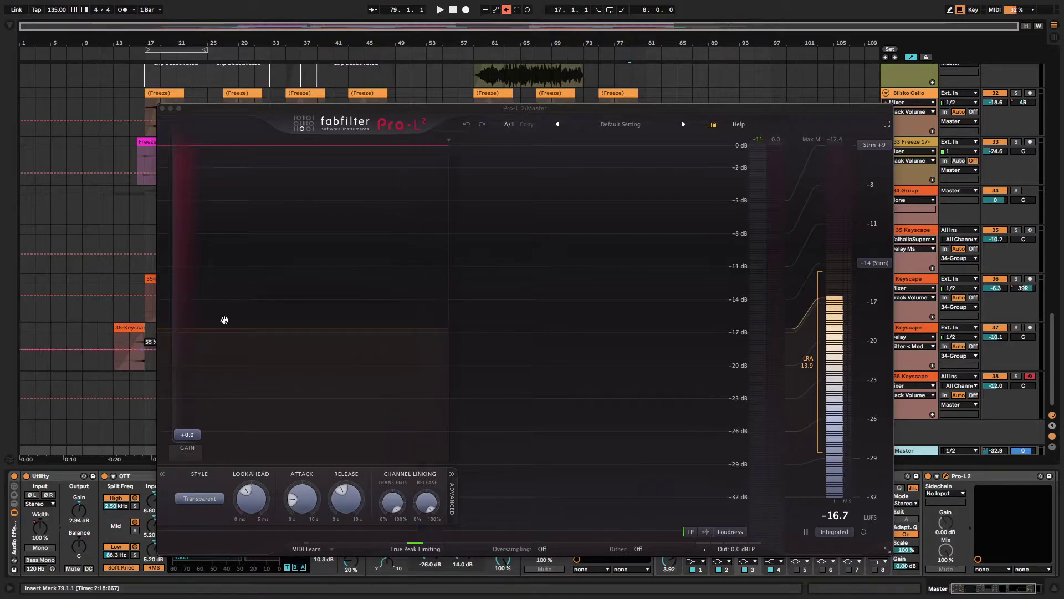
# Close the Pro-L 2 plugin window to return to the arrangement and Master chain
pyautogui.moveTo(236, 4)
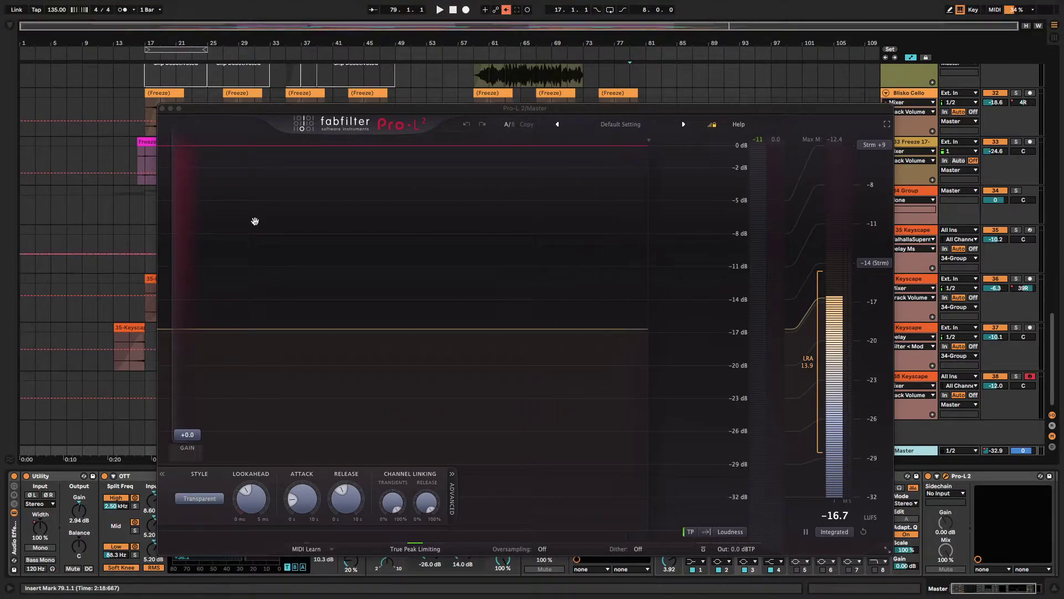
pyautogui.click(163, 109)
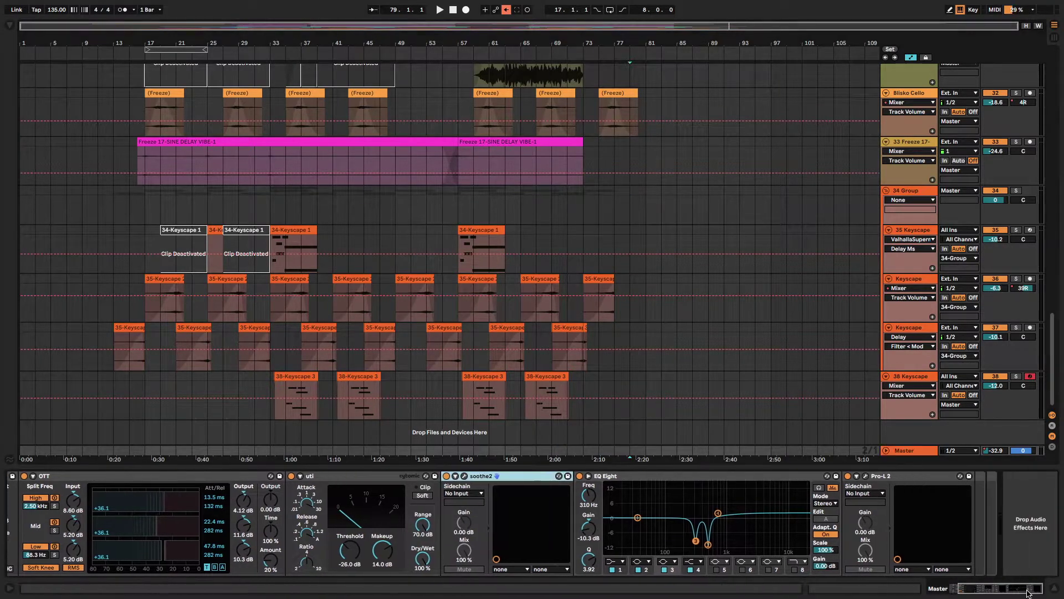
# Hide the device panel, save the set with Ctrl+S, and set the start point at bar 17
pyautogui.hscroll(2, 1043, 590)
pyautogui.click(1051, 583)
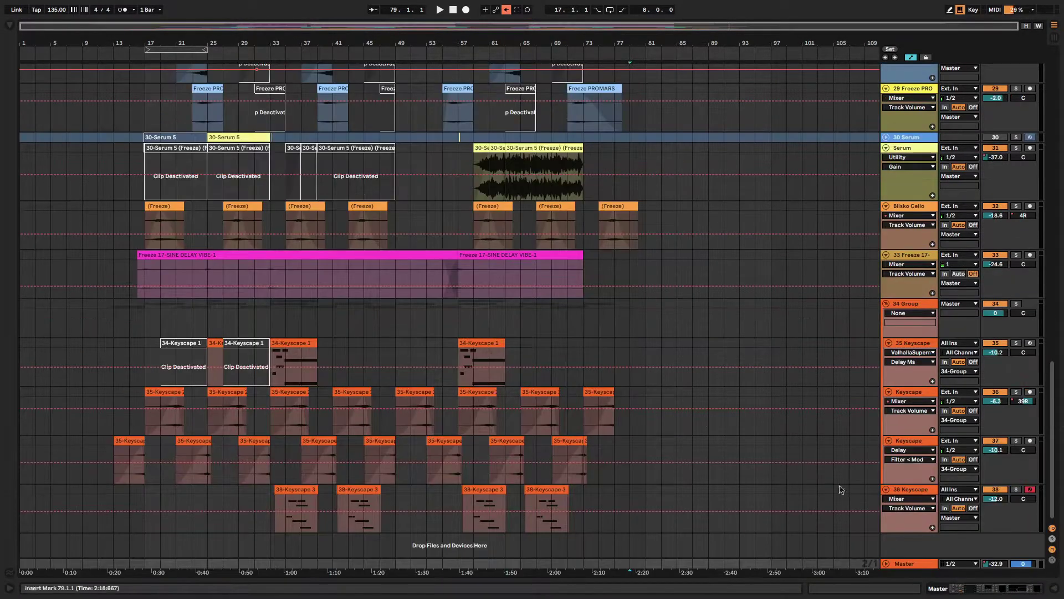
pyautogui.hotkey('ctrl', 's')
pyautogui.scroll(15, 327, 205)
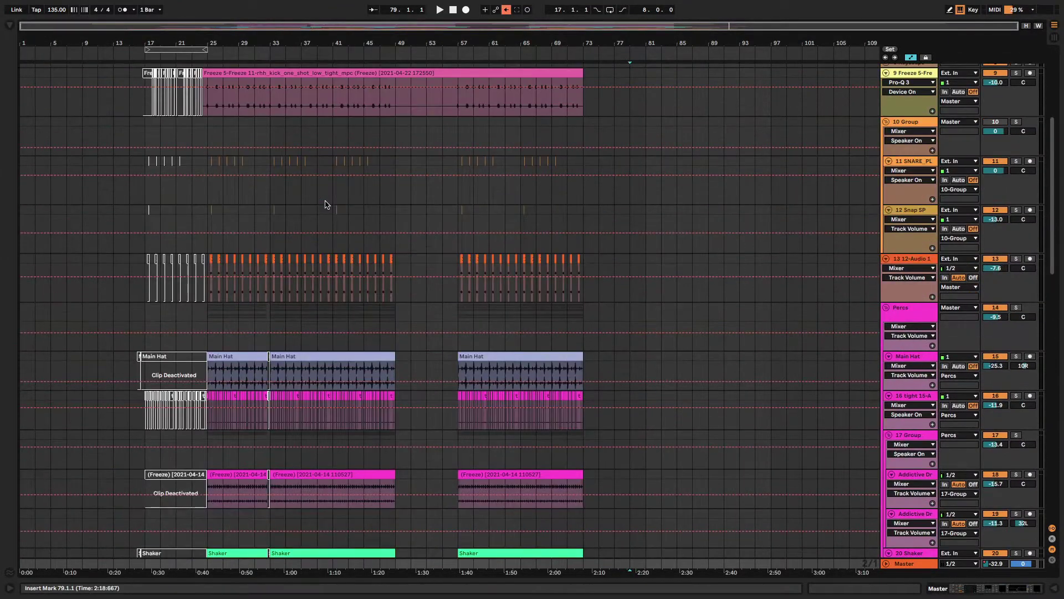
pyautogui.scroll(5, 309, 246)
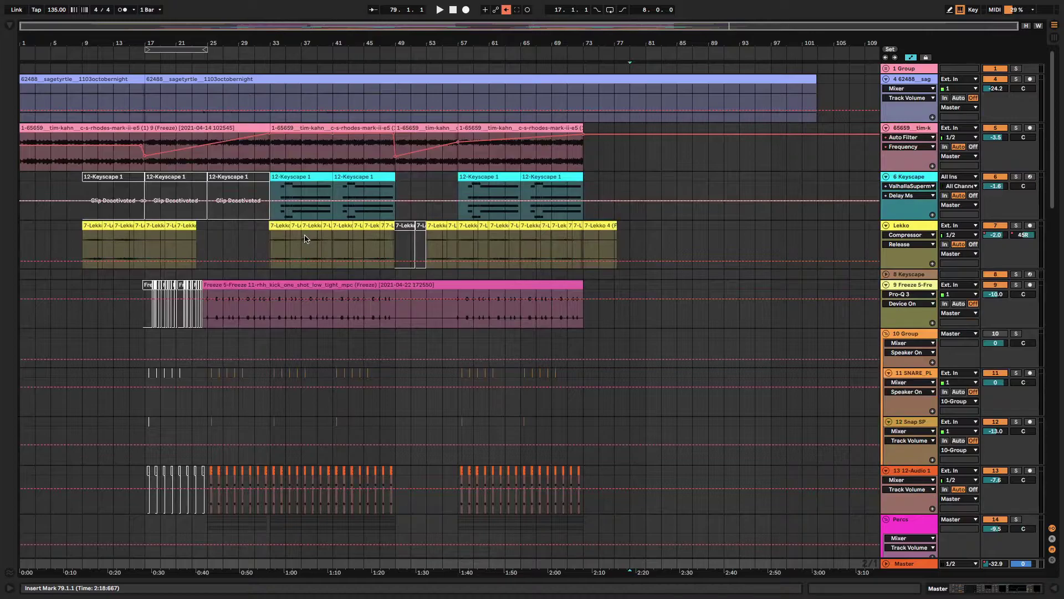
pyautogui.click(147, 165)
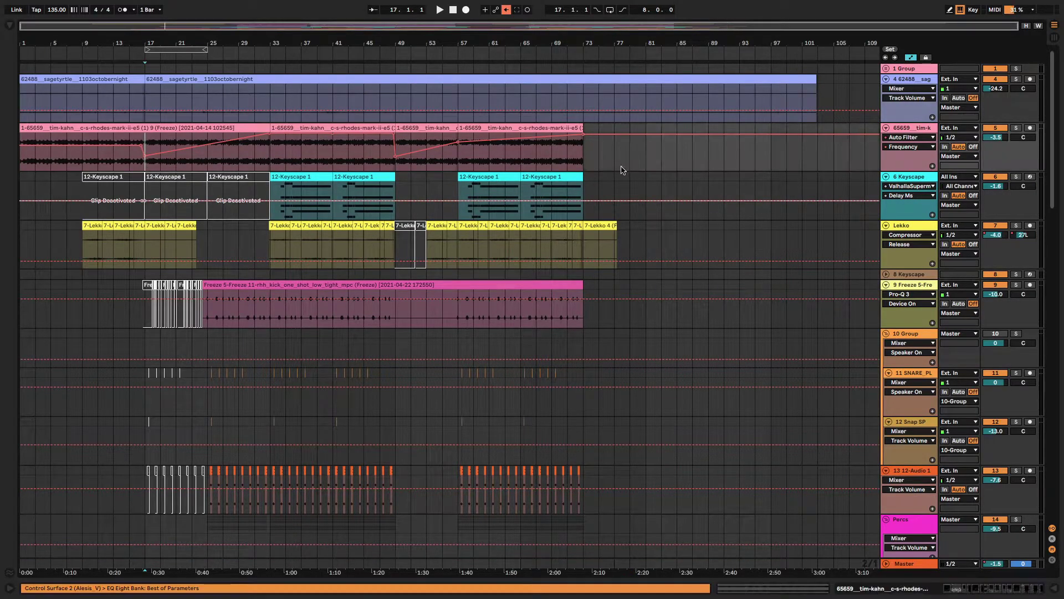
# Play from bar 17, soloing rhodes sample, Bass, 29, 25 Group, Blisko Cello, 34 Group, 38 Keyscape in turn
pyautogui.click(1017, 128)
pyautogui.press('space')
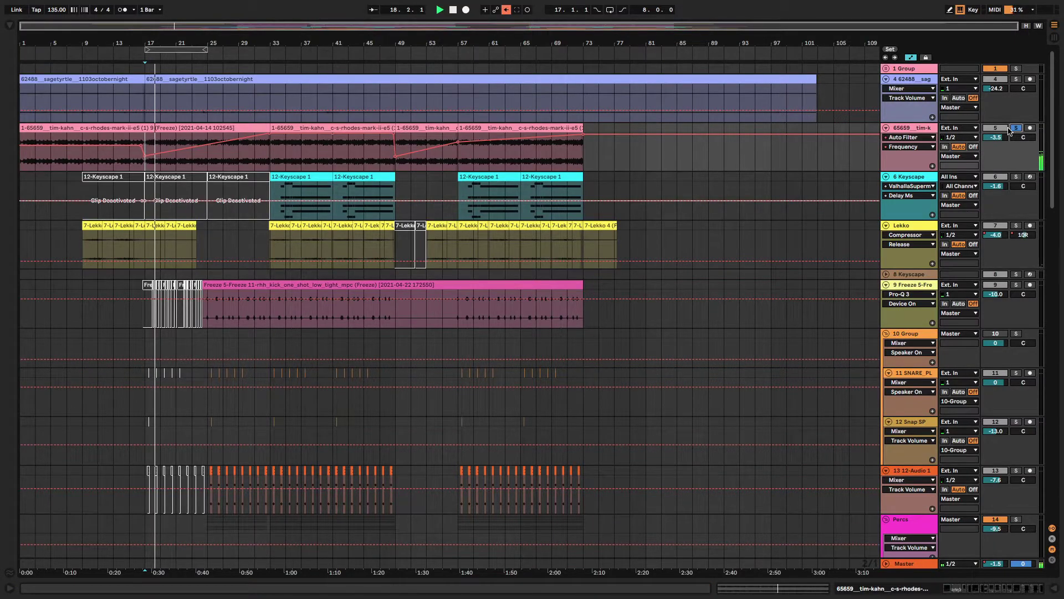
pyautogui.scroll(-12, 582, 487)
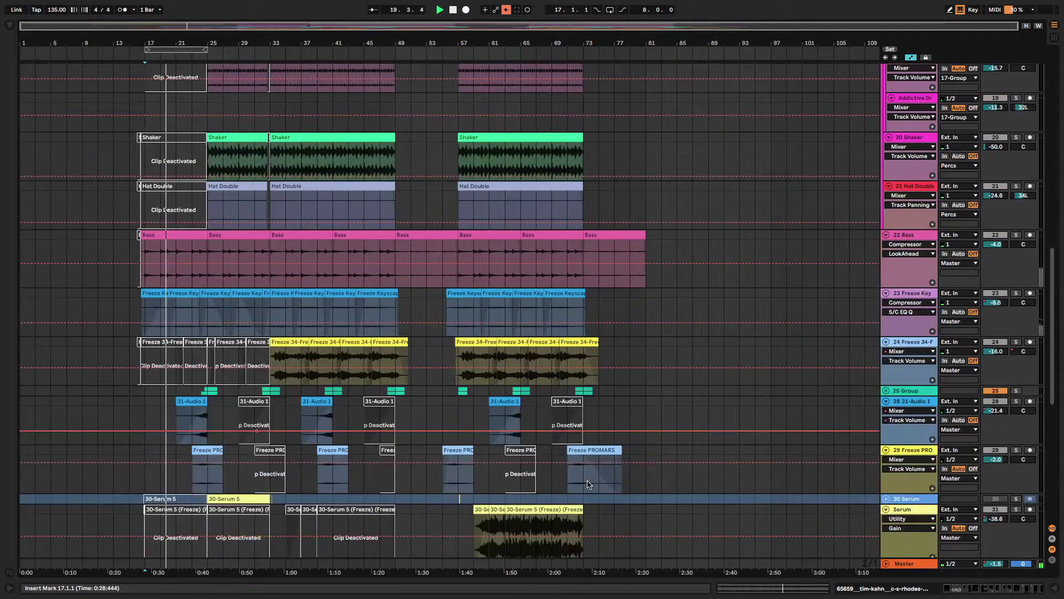
pyautogui.click(1017, 235)
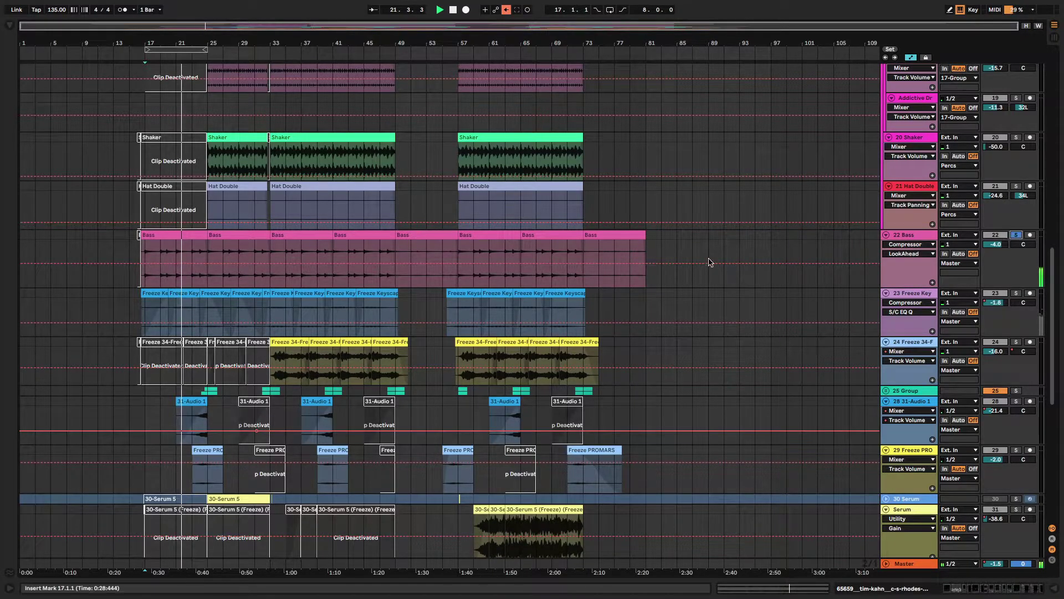
pyautogui.scroll(-6, 732, 300)
pyautogui.scroll(2, 832, 249)
pyautogui.click(1018, 248)
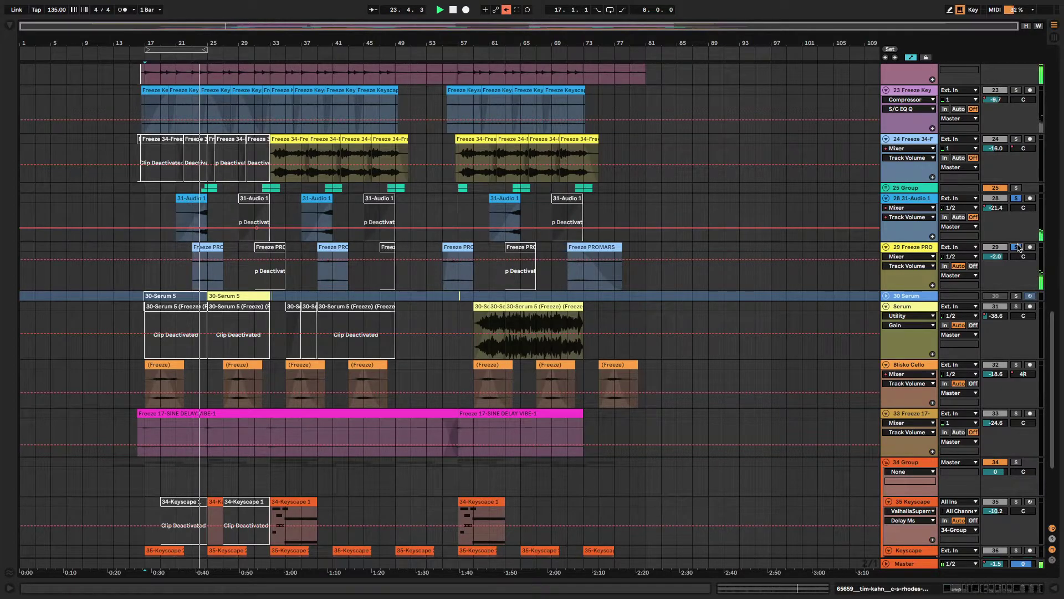
pyautogui.click(1016, 188)
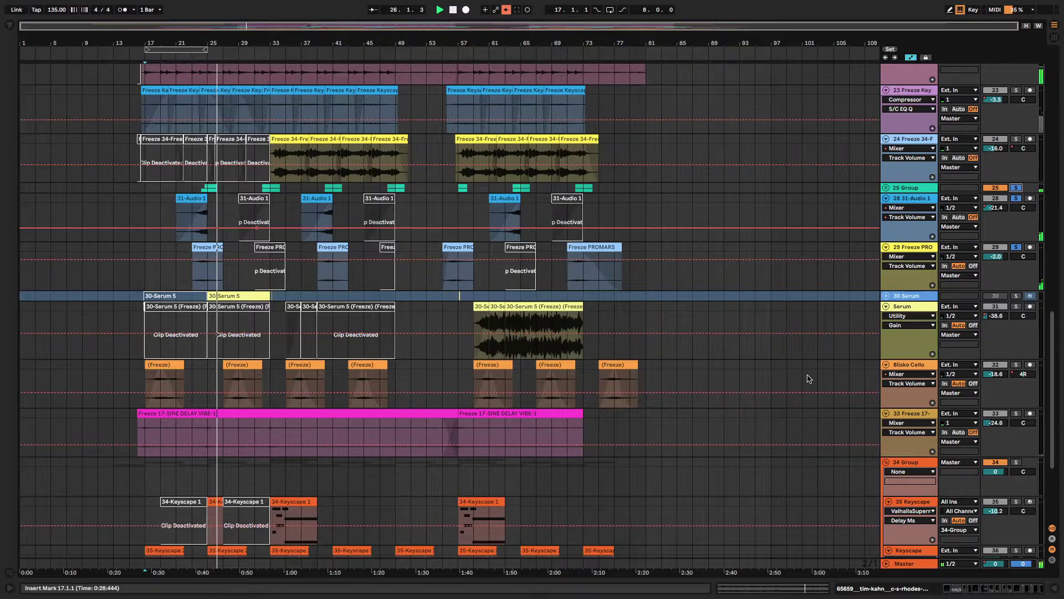
pyautogui.click(1016, 365)
pyautogui.scroll(-3, 1018, 332)
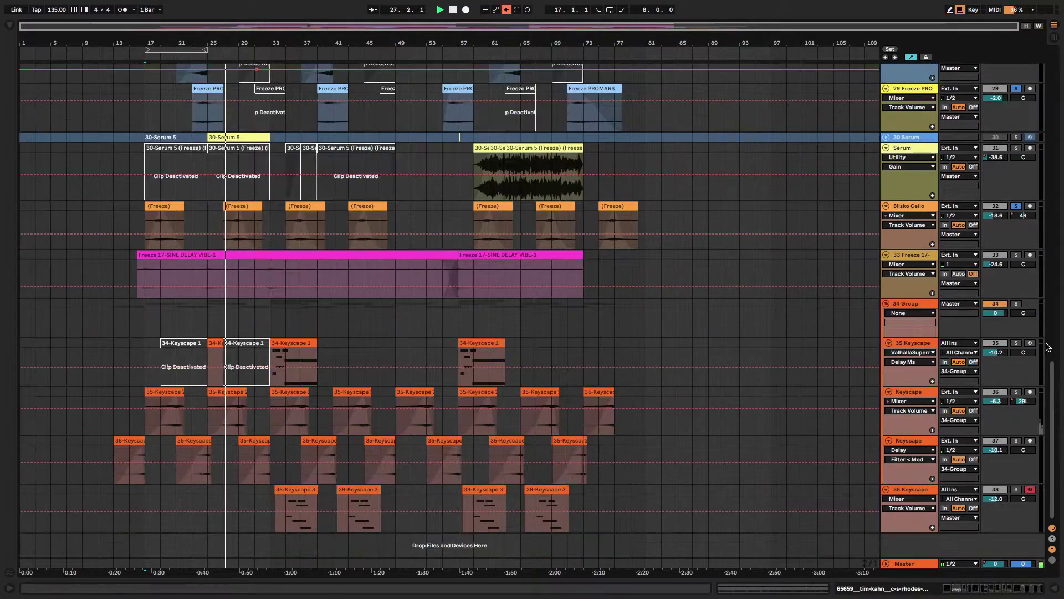
pyautogui.click(1016, 303)
pyautogui.click(1016, 490)
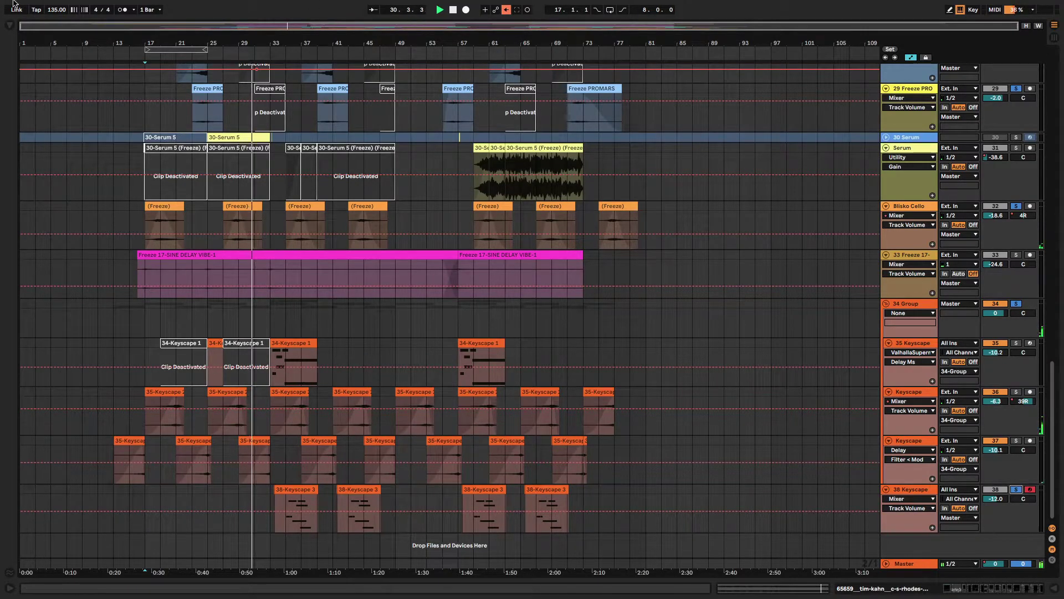
pyautogui.moveTo(2, 3)
pyautogui.click(30, 21)
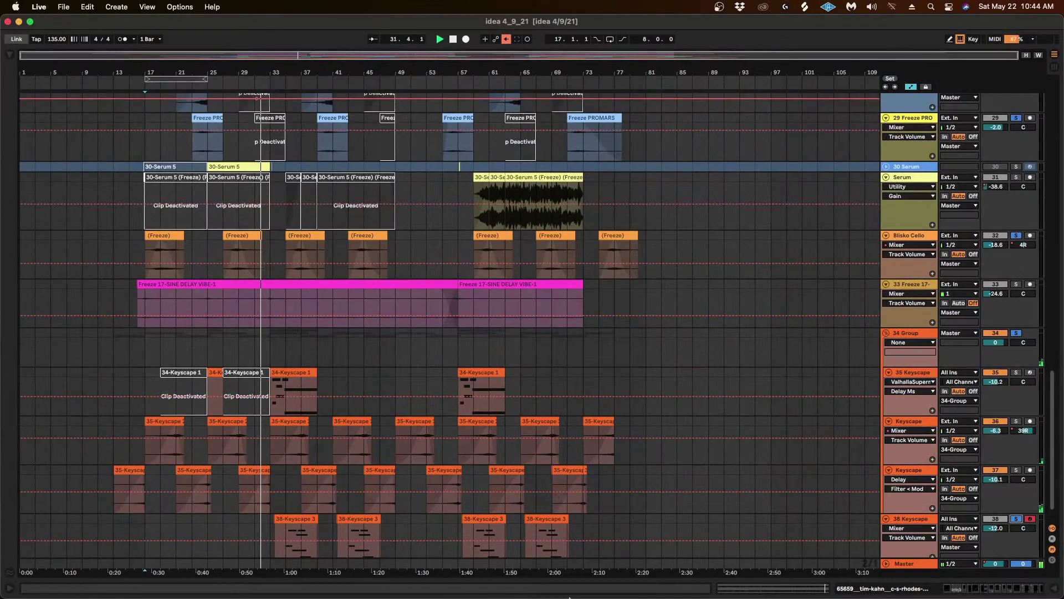
pyautogui.moveTo(569, 596)
pyautogui.click(534, 576)
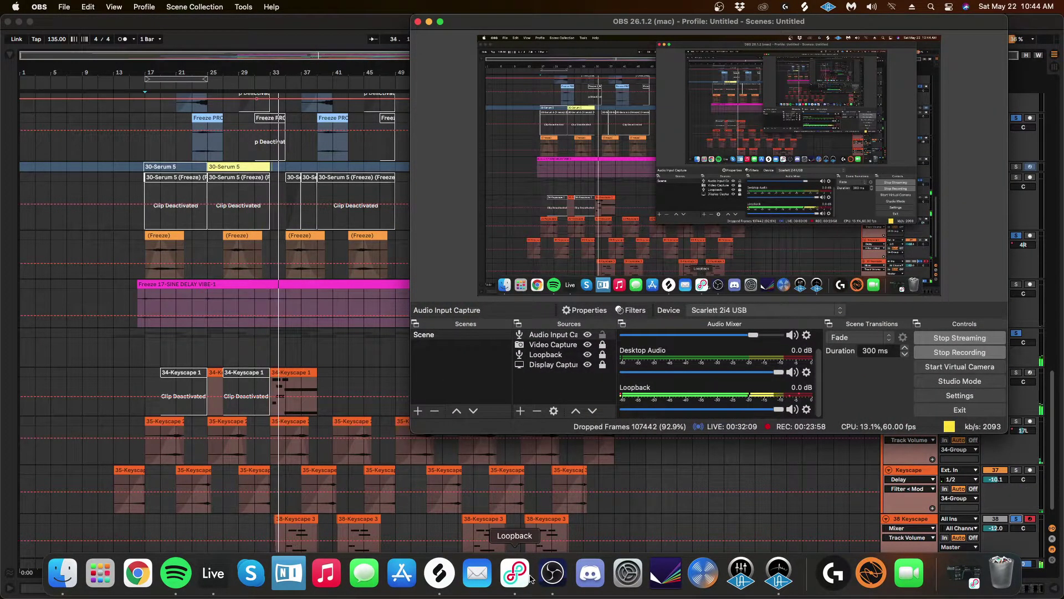
pyautogui.click(429, 23)
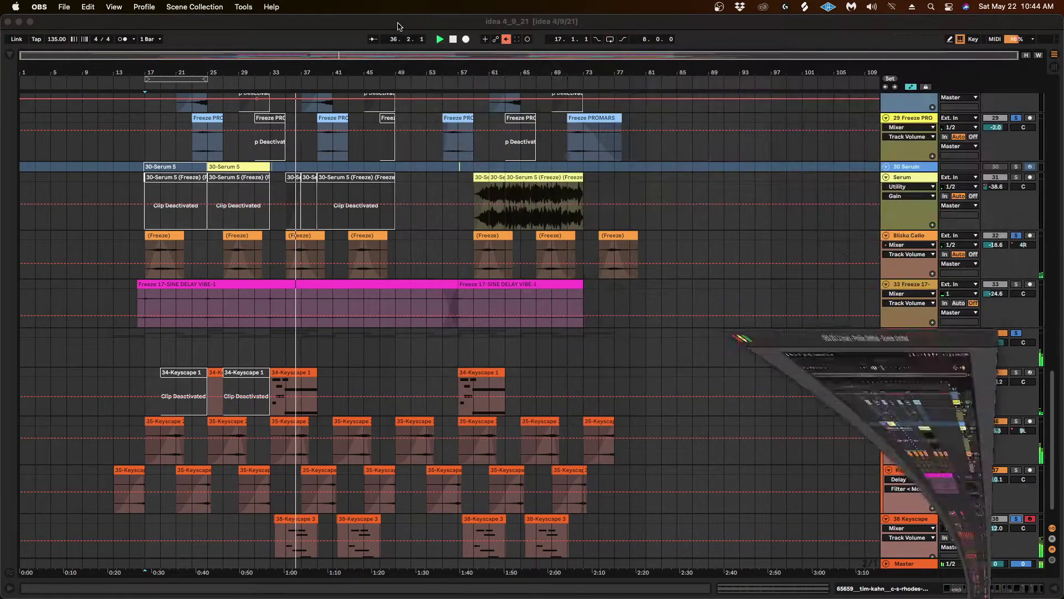
pyautogui.click(30, 21)
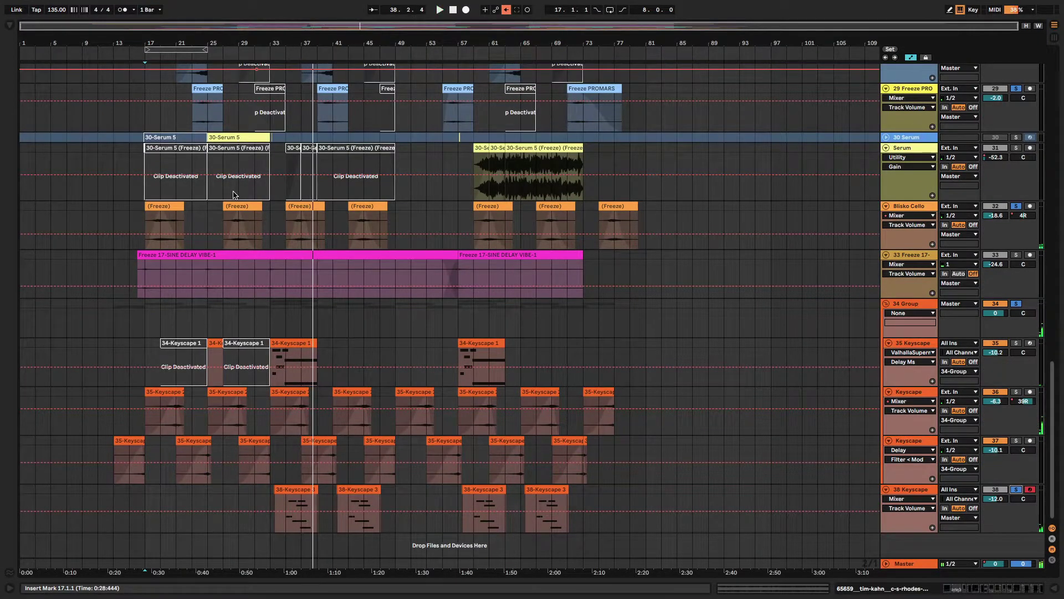
# Show the Master's effect chain and bring up its Pro-L 2 limiter window again
pyautogui.doubleClick(910, 561)
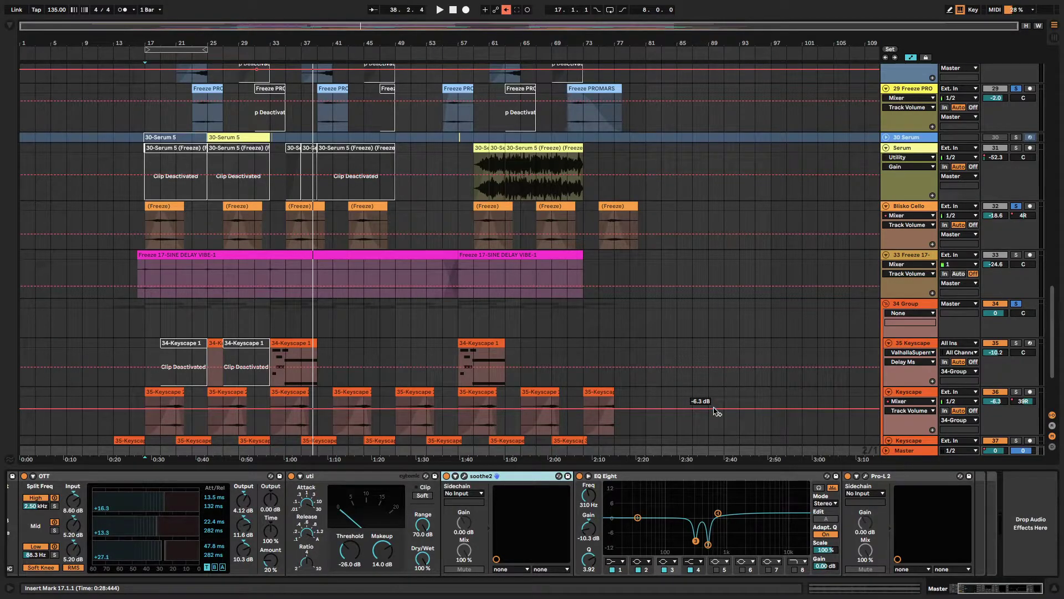
pyautogui.click(868, 476)
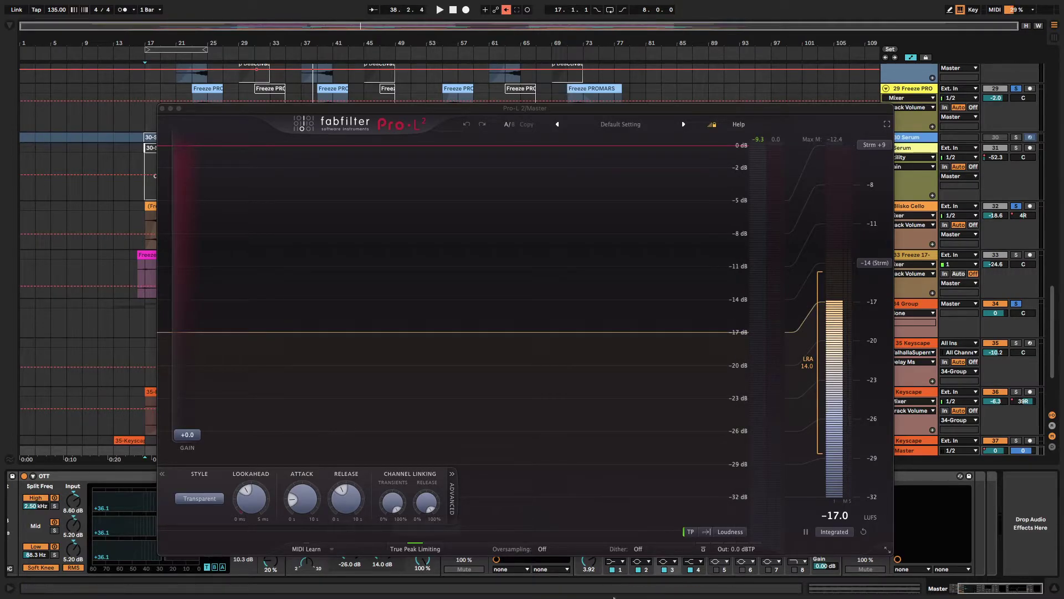
pyautogui.moveTo(340, 504)
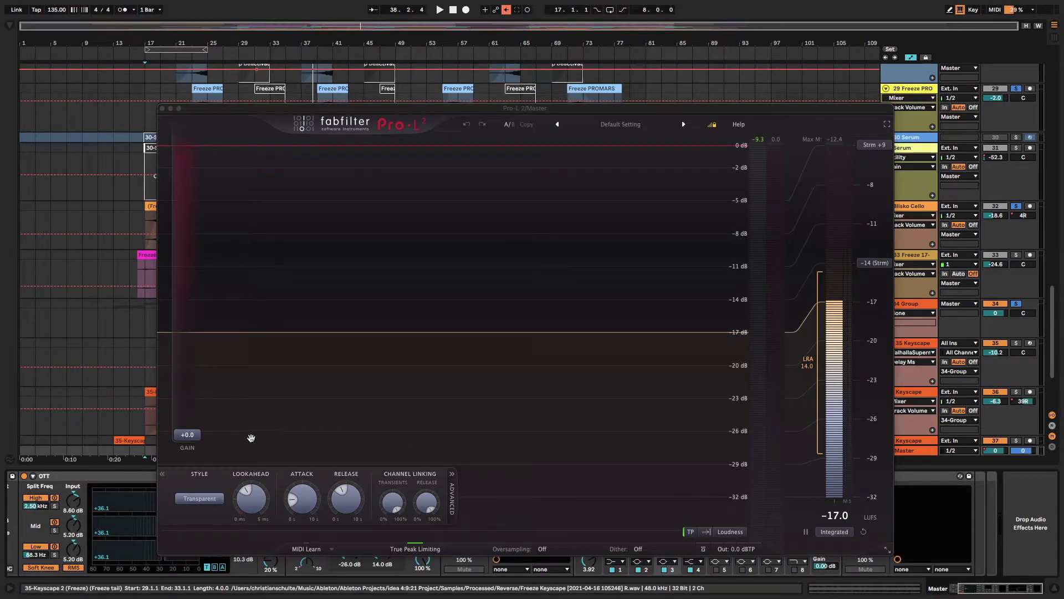
# Browse the Pro-L 2 style list twice and keep the Transparent style
pyautogui.click(220, 498)
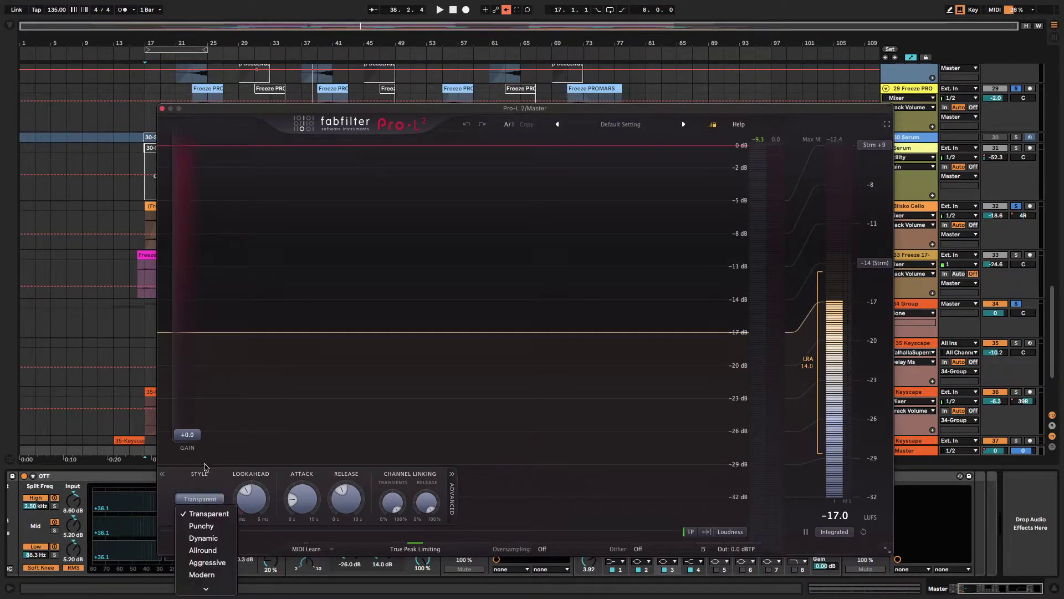
pyautogui.click(173, 477)
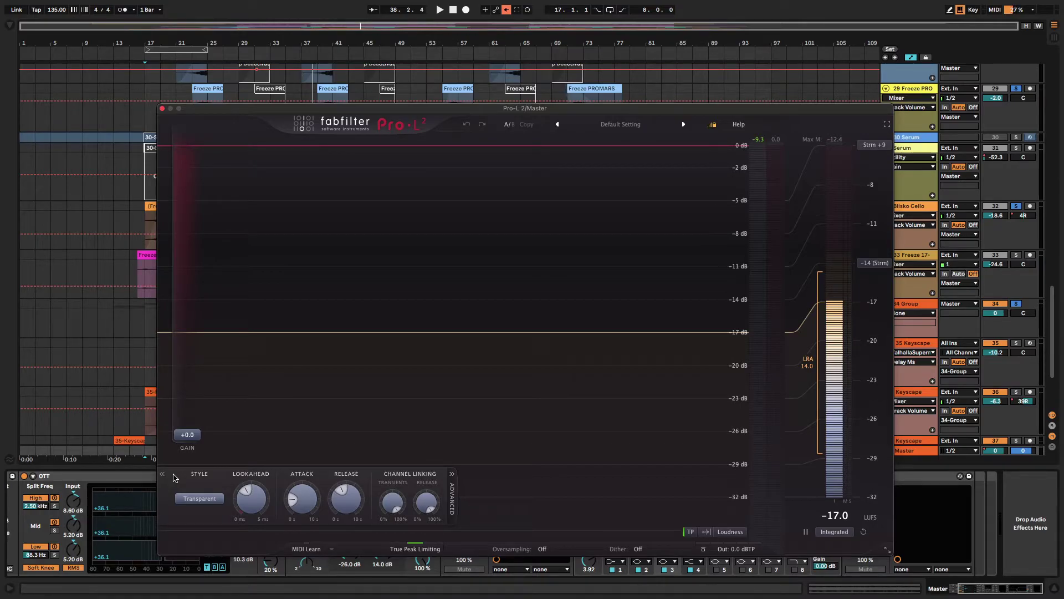
pyautogui.click(203, 499)
pyautogui.moveTo(206, 588)
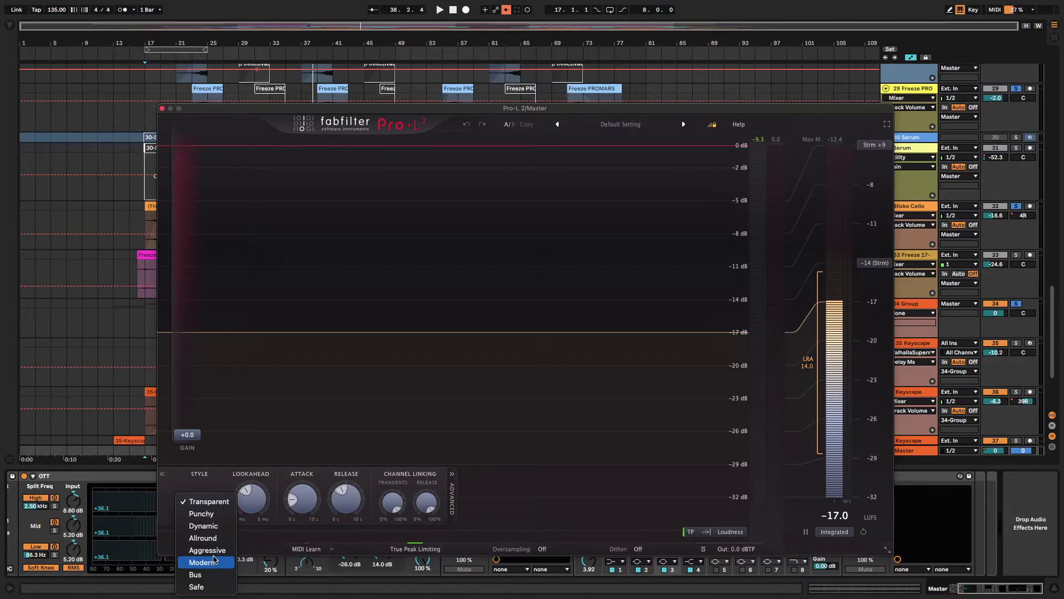
pyautogui.click(214, 486)
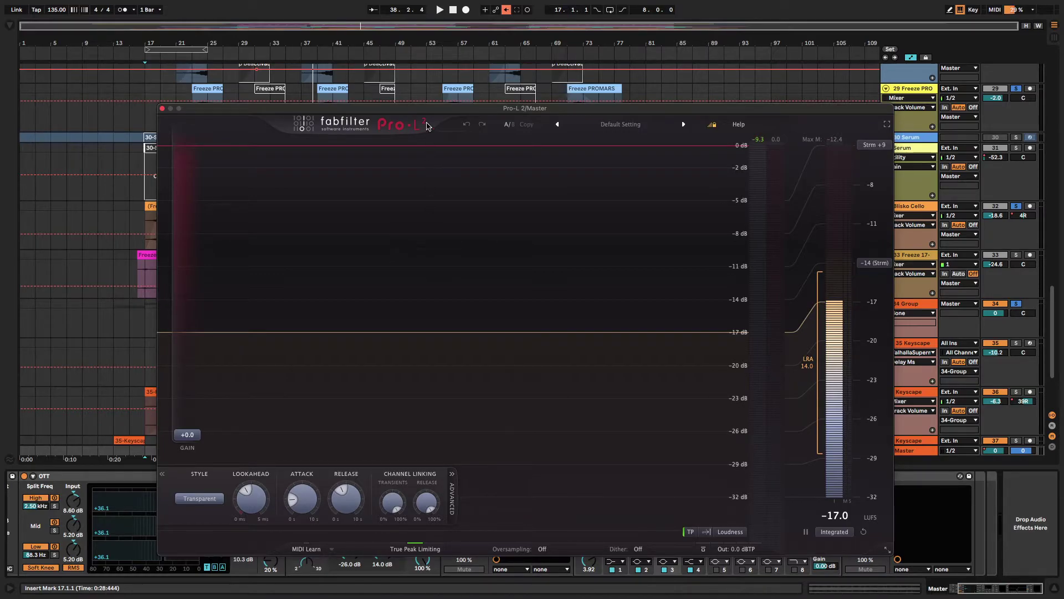
# Move the limiter window aside and scroll the arrangement back to the top
pyautogui.moveTo(426, 120); pyautogui.dragTo(697, 143)
pyautogui.scroll(10, 368, 382)
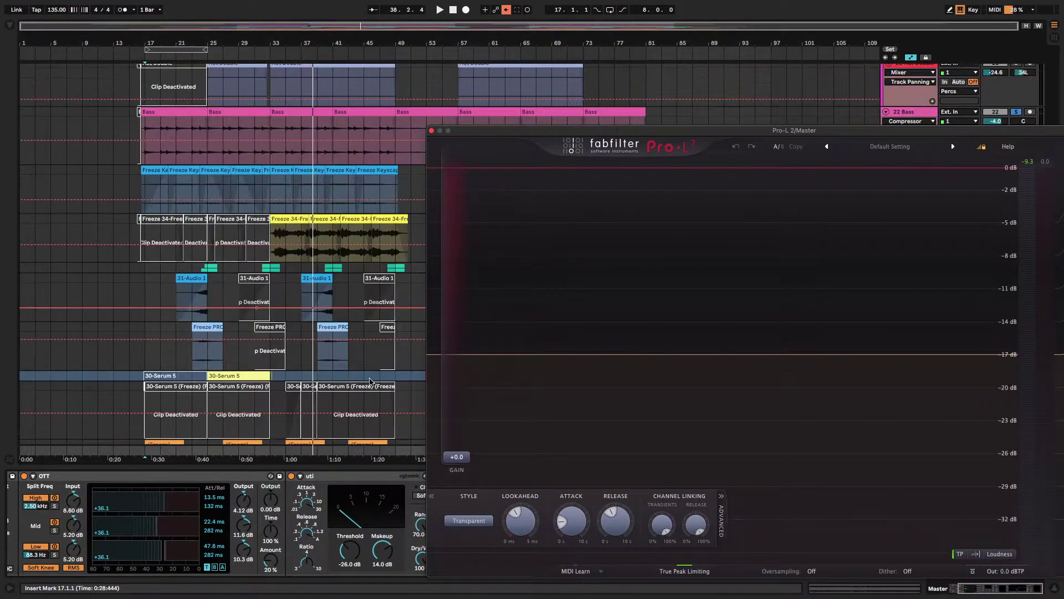
pyautogui.scroll(10, 368, 382)
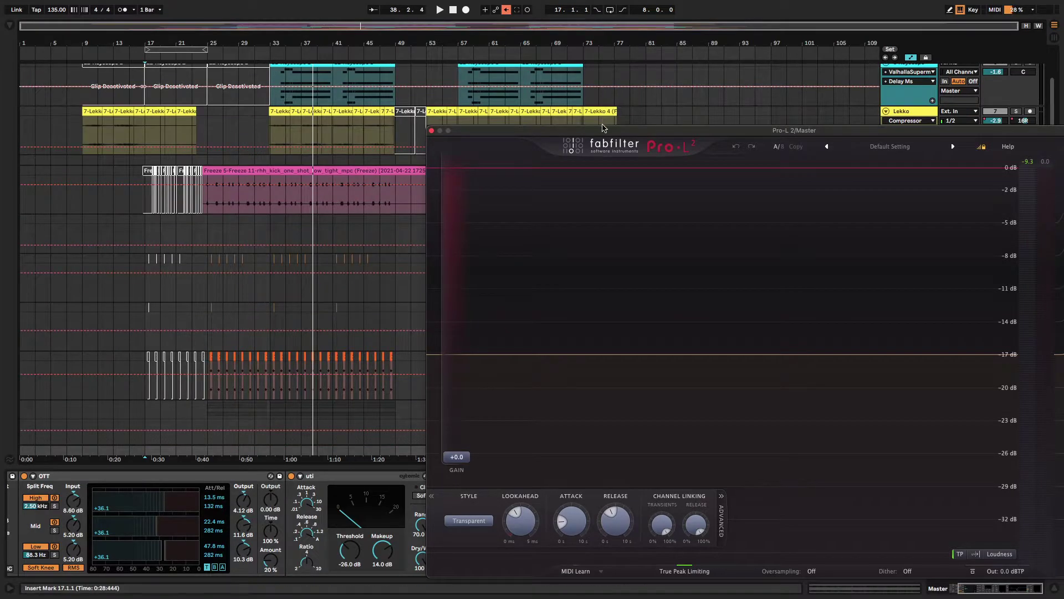
pyautogui.scroll(10, 407, 236)
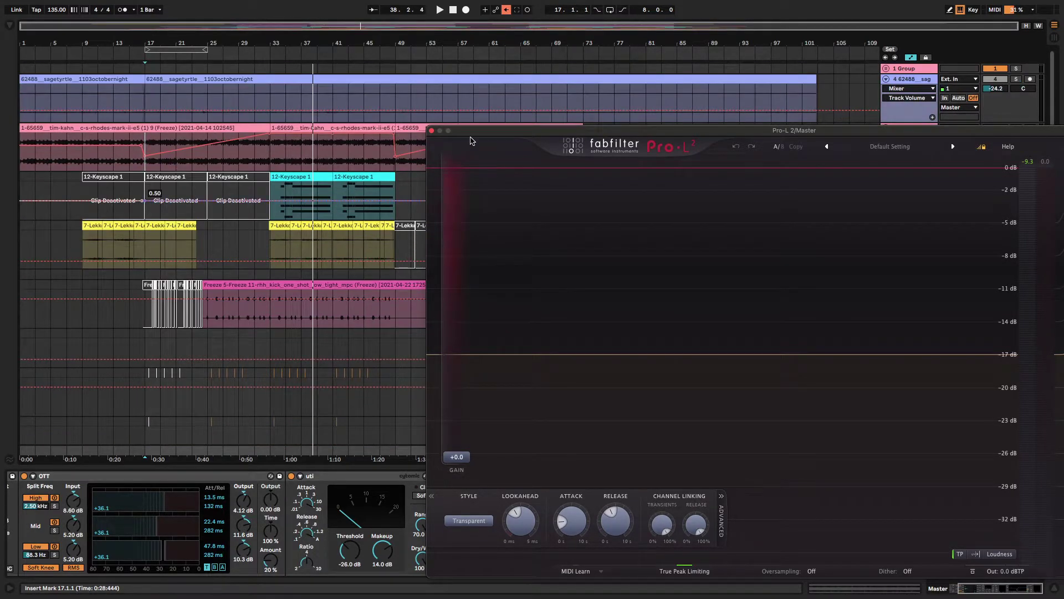
# Close the limiter, restart playback from bar 17, then reopen Pro-L 2 and reposition its window
pyautogui.click(153, 92)
pyautogui.press('space')
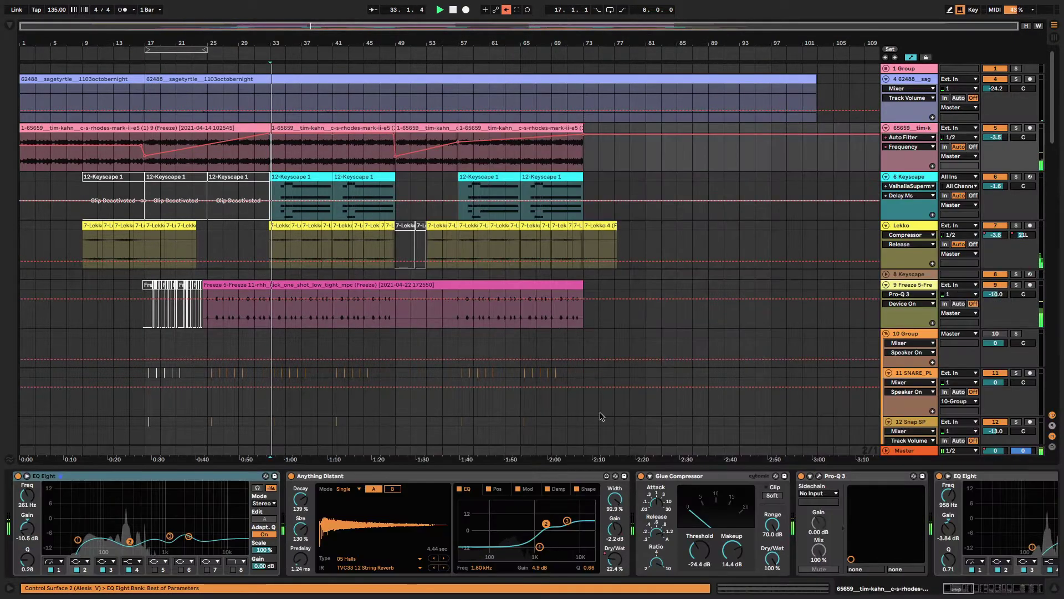
pyautogui.click(904, 450)
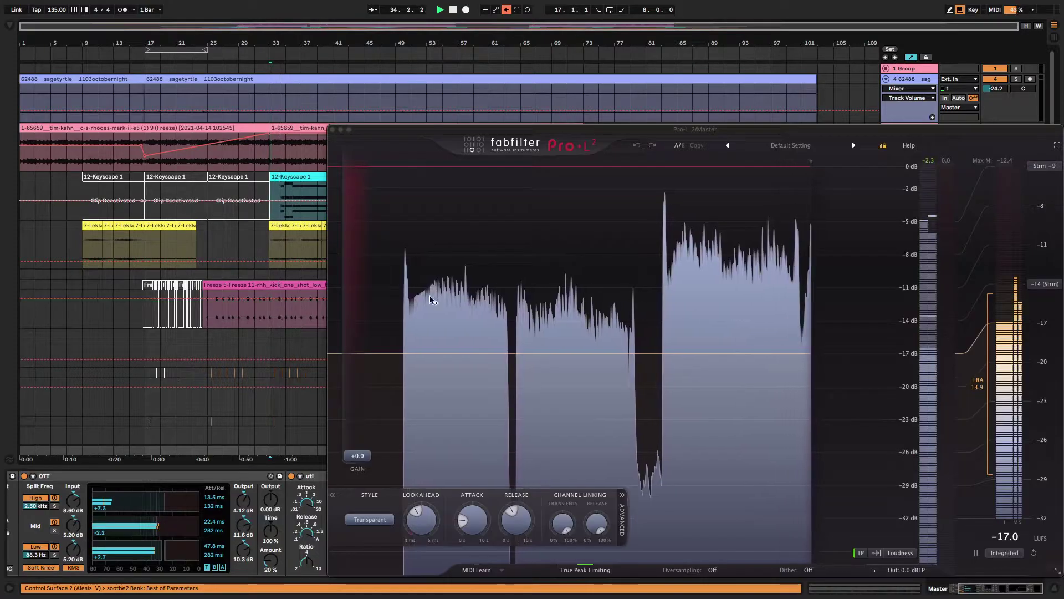
pyautogui.moveTo(518, 129); pyautogui.dragTo(409, 78)
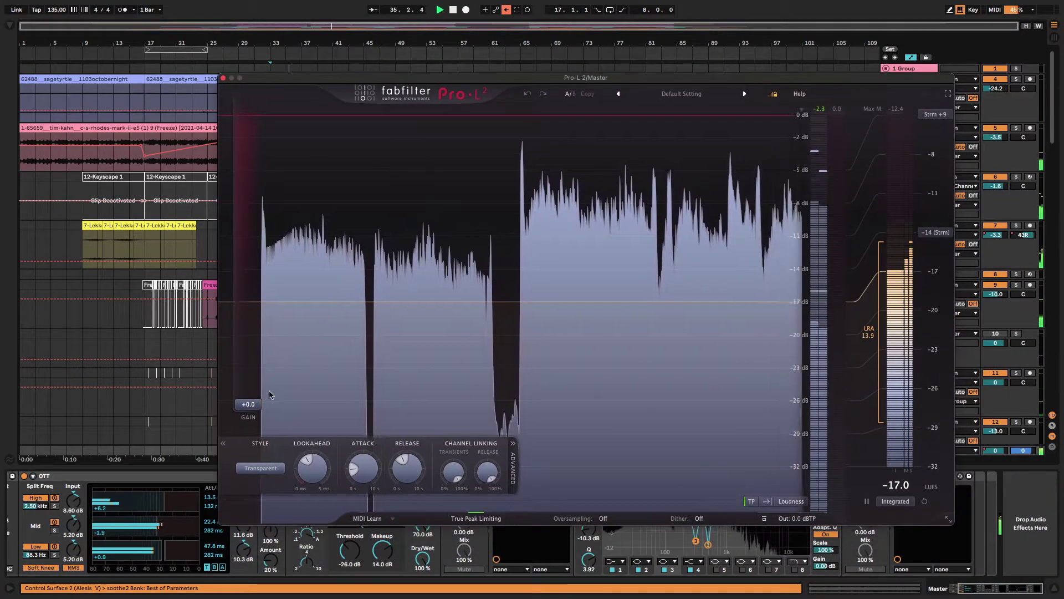
# Audition about +7.9 dB limiter gain, set release to 125 ms, and return gain to 0 dB
pyautogui.moveTo(268, 395); pyautogui.dragTo(260, 336)
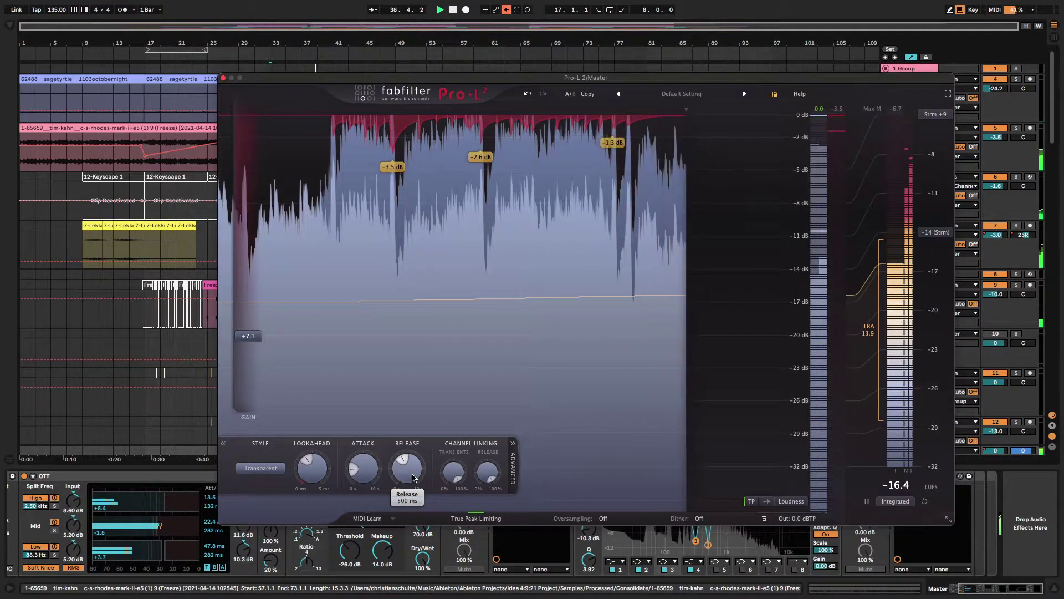
pyautogui.moveTo(413, 478); pyautogui.dragTo(413, 502)
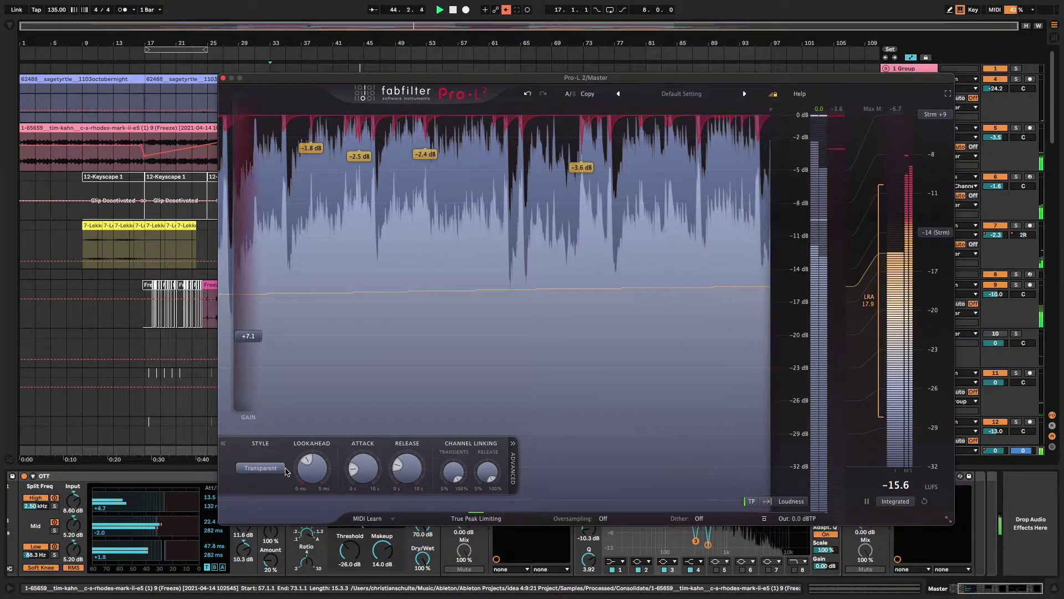
pyautogui.click(251, 335)
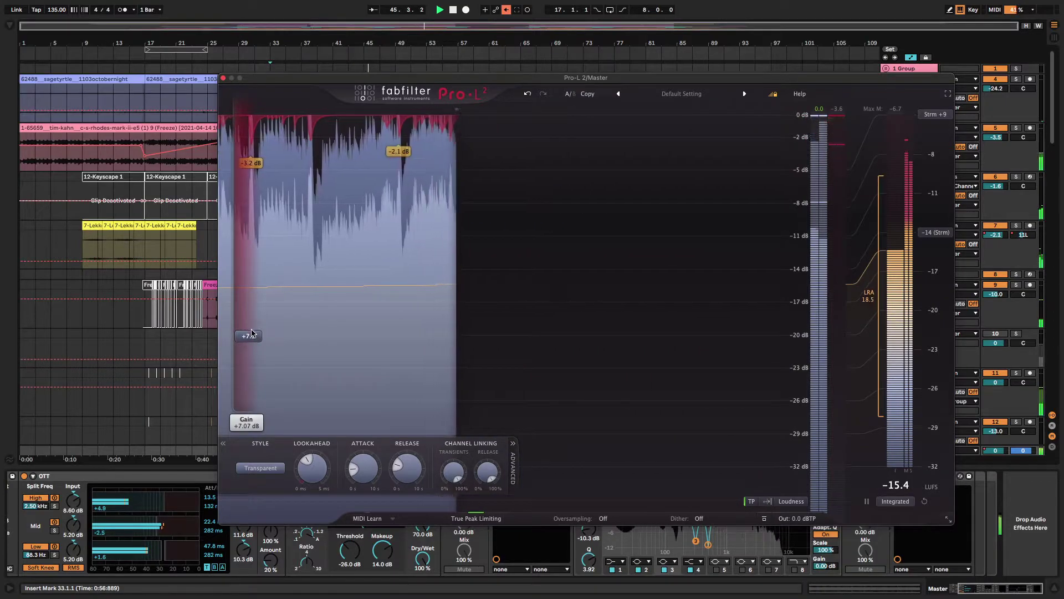
pyautogui.moveTo(251, 333); pyautogui.dragTo(246, 428)
pyautogui.moveTo(407, 470)
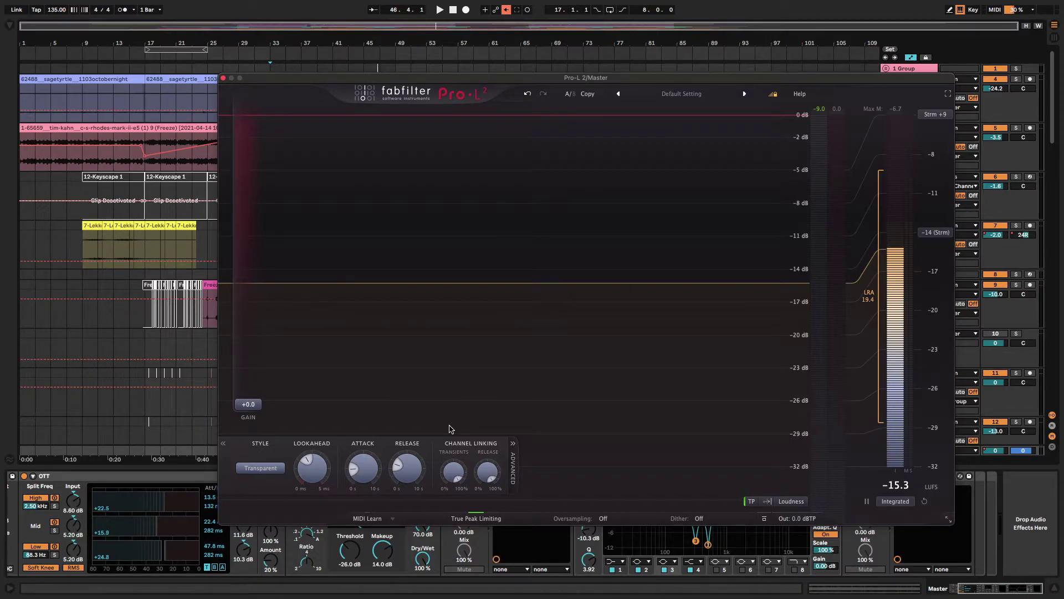
# Close the master limiter and show track 28 31-Audio 1's delays, saturator, reverb and compressor
pyautogui.click(224, 78)
pyautogui.scroll(-5, 598, 280)
pyautogui.scroll(-4, 178, 166)
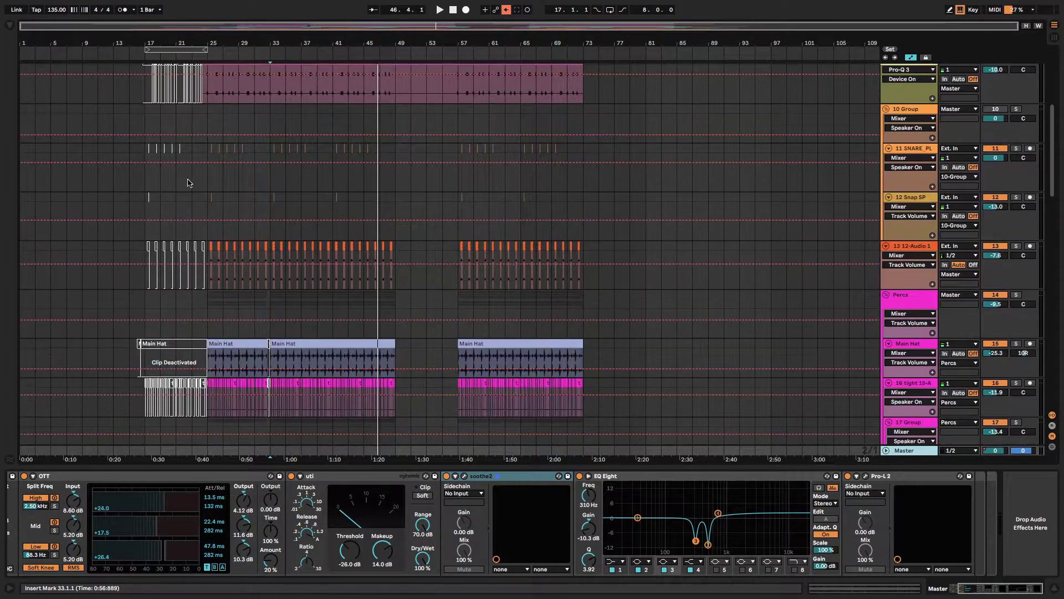
pyautogui.scroll(-10, 194, 216)
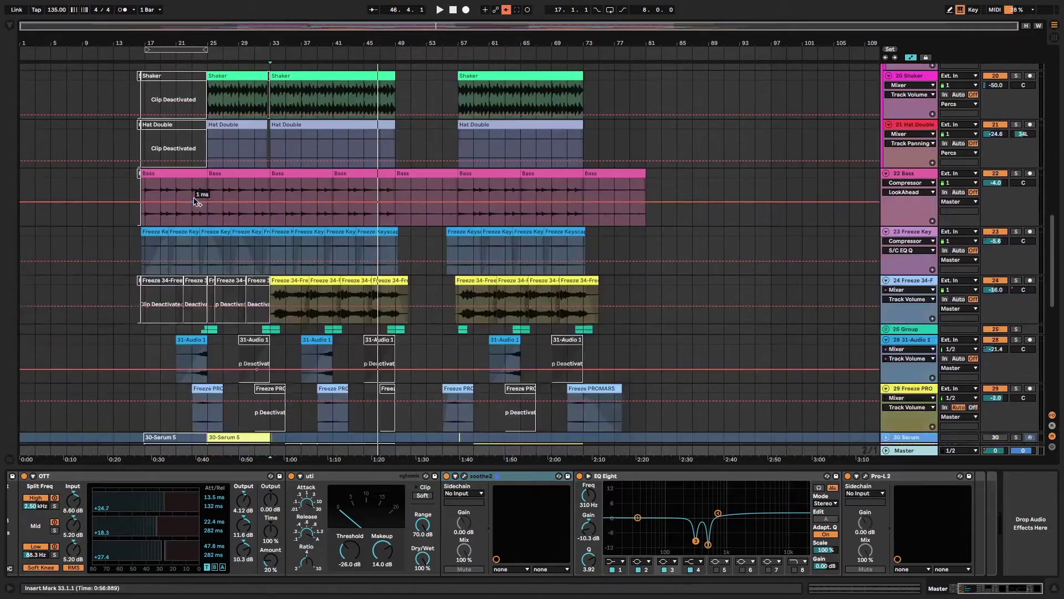
pyautogui.scroll(-8, 197, 201)
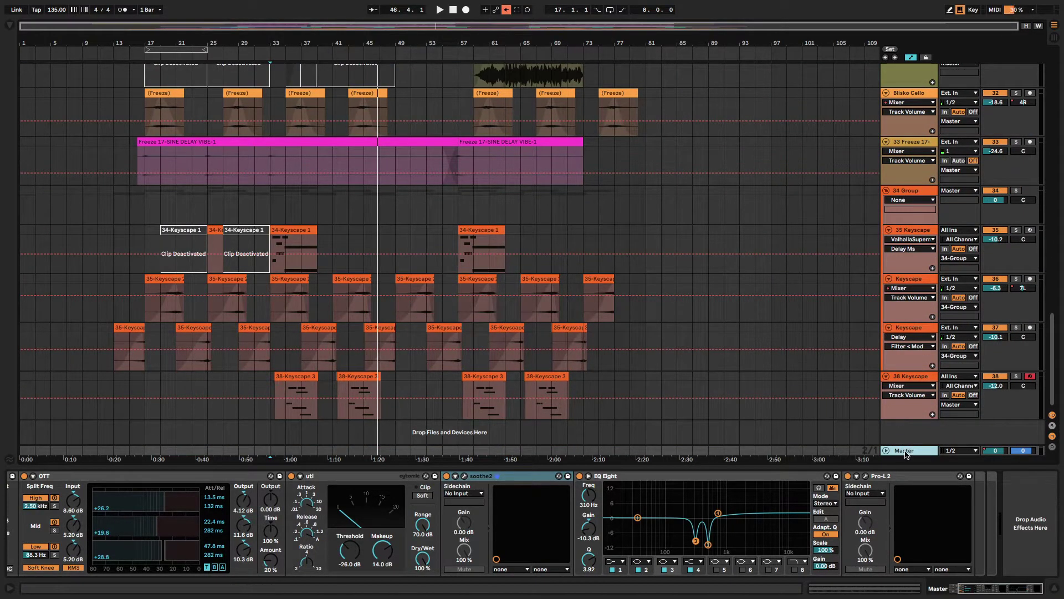
pyautogui.scroll(7, 458, 220)
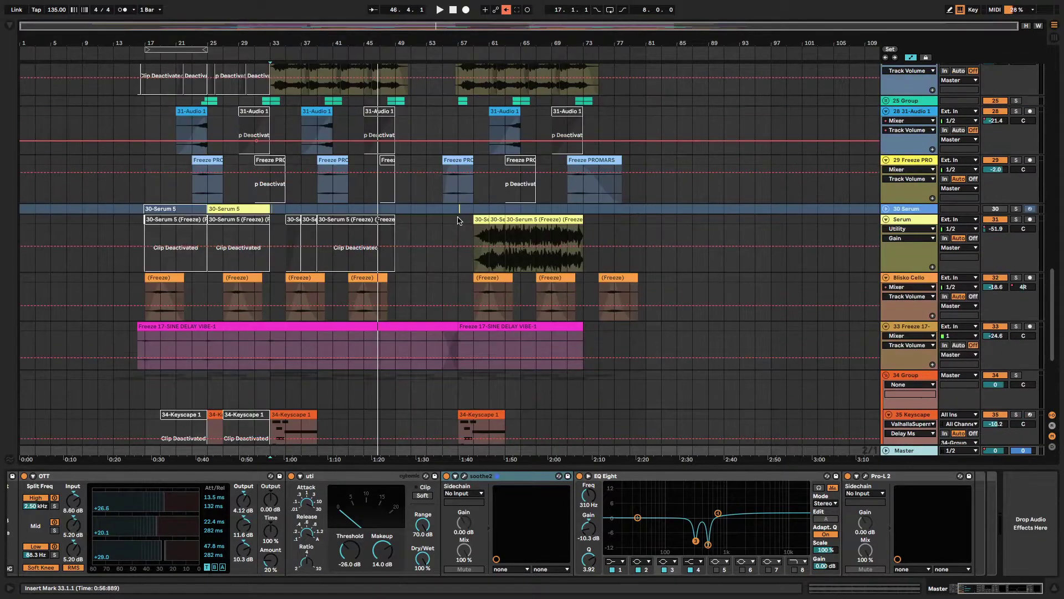
pyautogui.click(169, 129)
pyautogui.scroll(10, 188, 166)
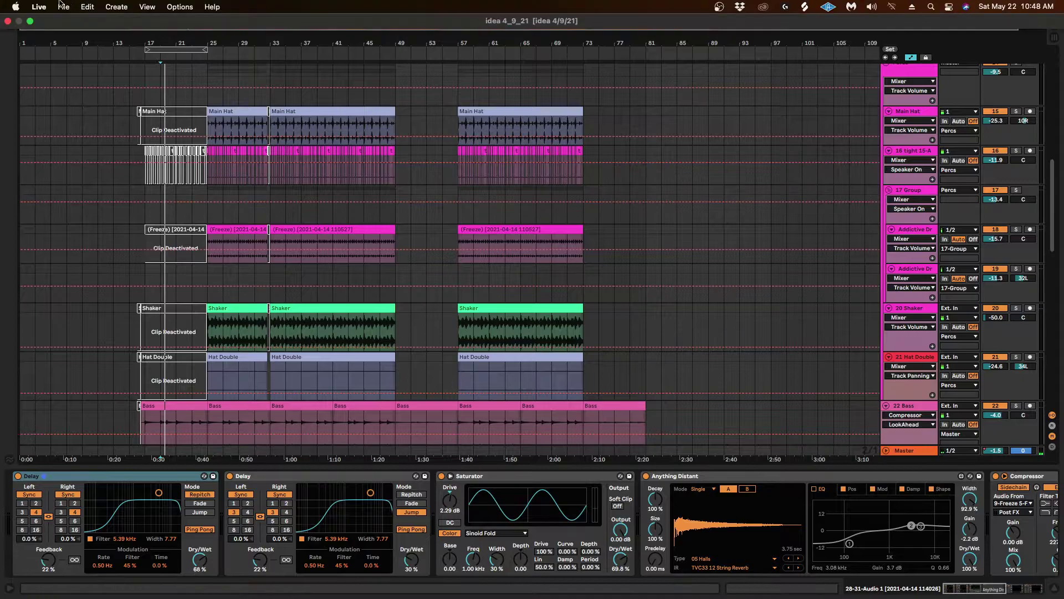
# Load idea 5/5/21.als from File > Open Recent Set
pyautogui.click(63, 7)
pyautogui.moveTo(78, 48)
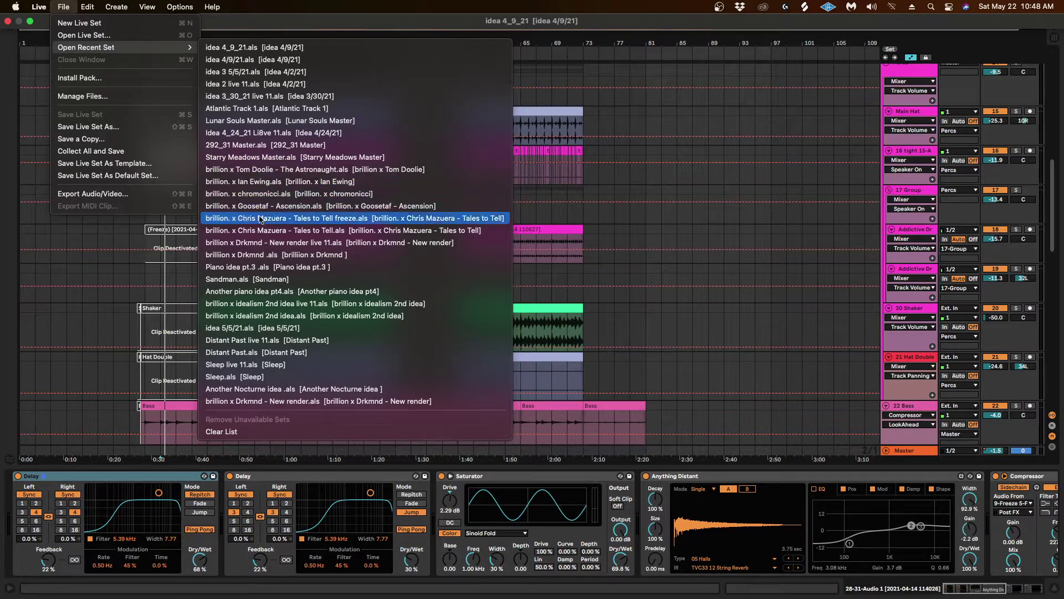
pyautogui.click(300, 328)
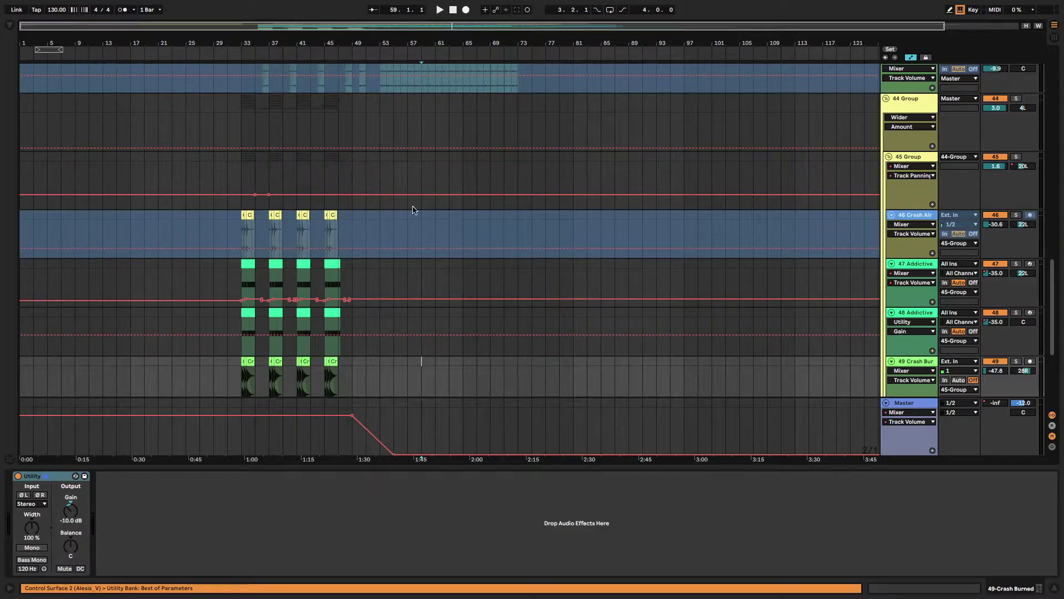
# Zoom the arrangement to bars 1–32, hide the device view, then zoom out to bars 1–73
pyautogui.scroll(20, 496, 133)
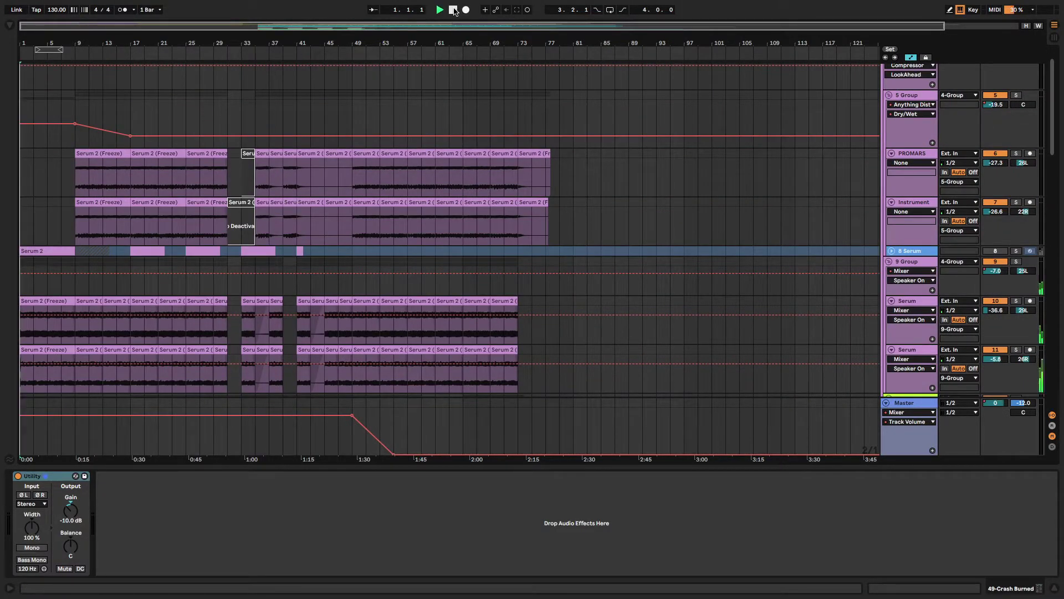
pyautogui.moveTo(97, 39); pyautogui.dragTo(97, 94)
pyautogui.press('super+alt+l')
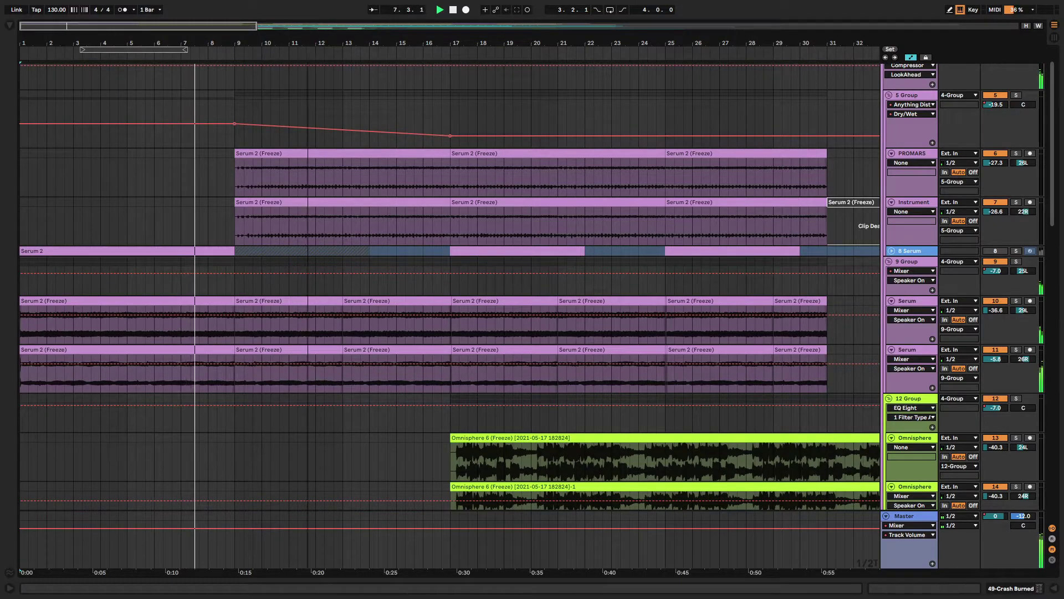
pyautogui.press('-')
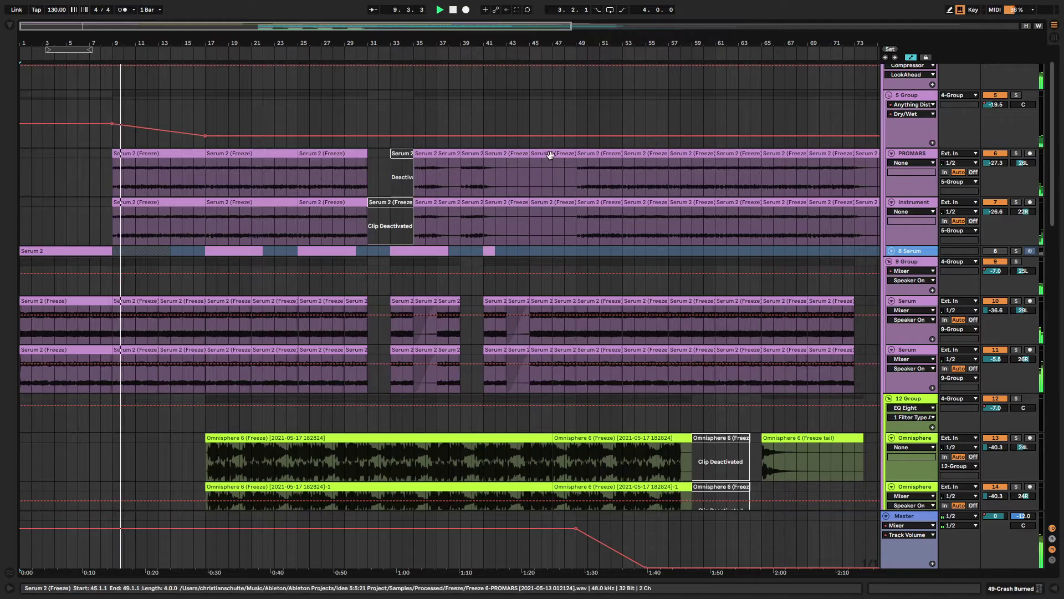
# Scroll up and down through the new set's track list to review its tracks
pyautogui.scroll(-10, 613, 309)
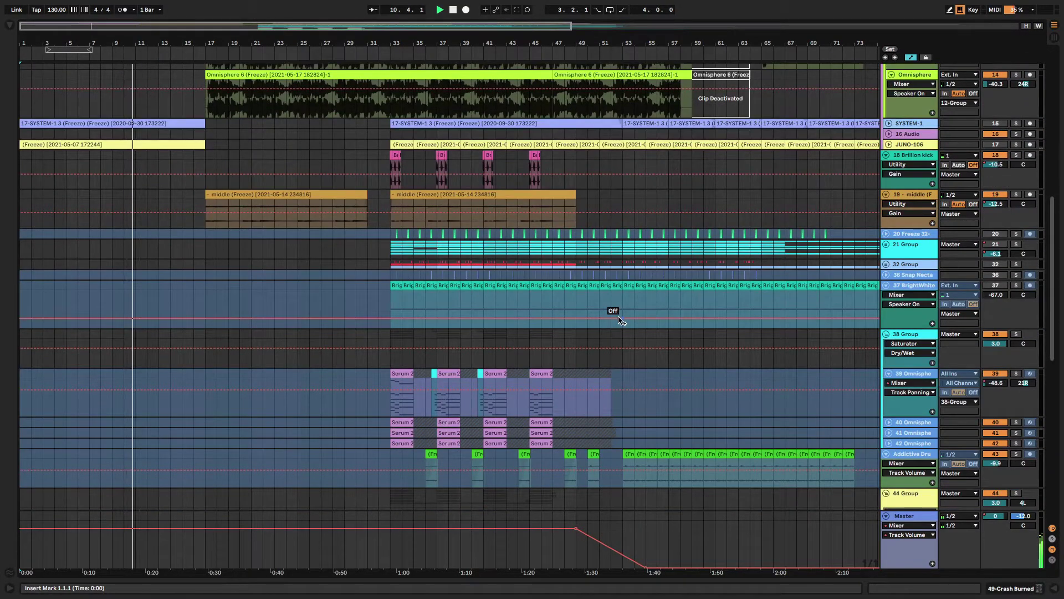
pyautogui.scroll(-15, 619, 318)
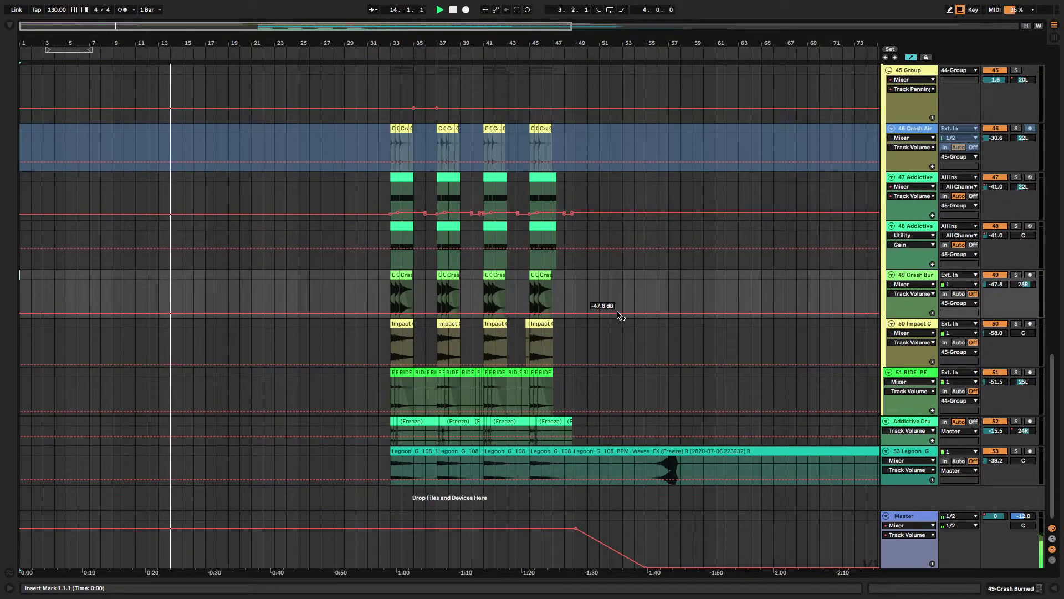
pyautogui.scroll(20, 532, 287)
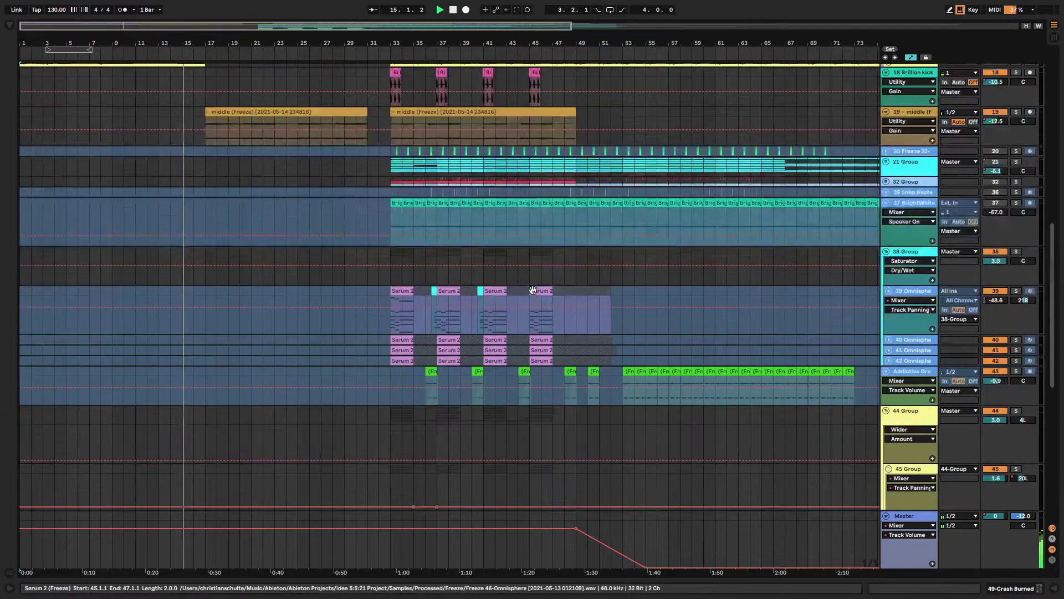
pyautogui.scroll(2, 533, 286)
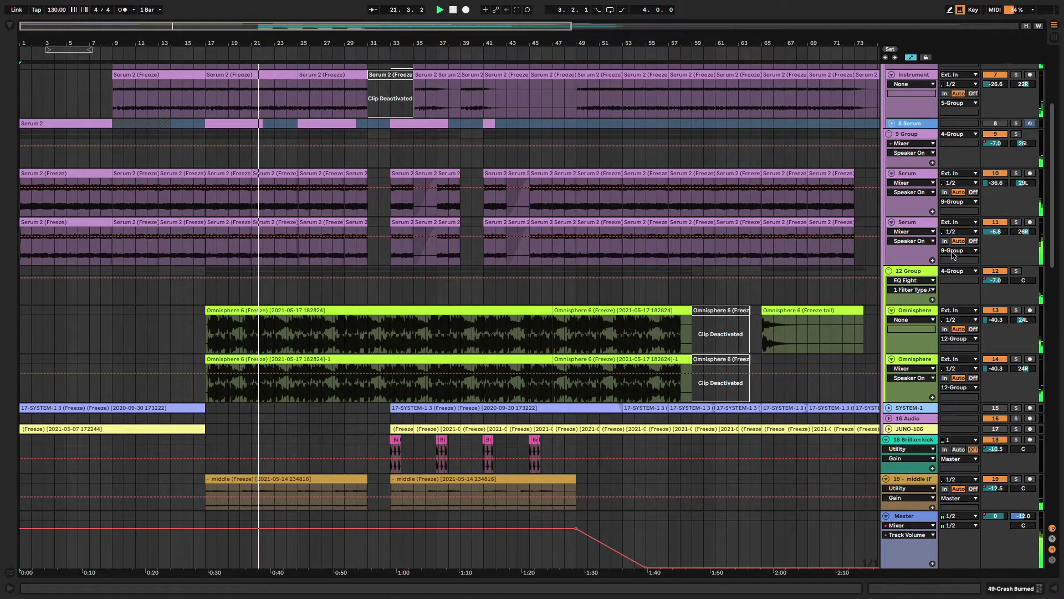
pyautogui.scroll(-5, 668, 341)
pyautogui.scroll(-1, 629, 375)
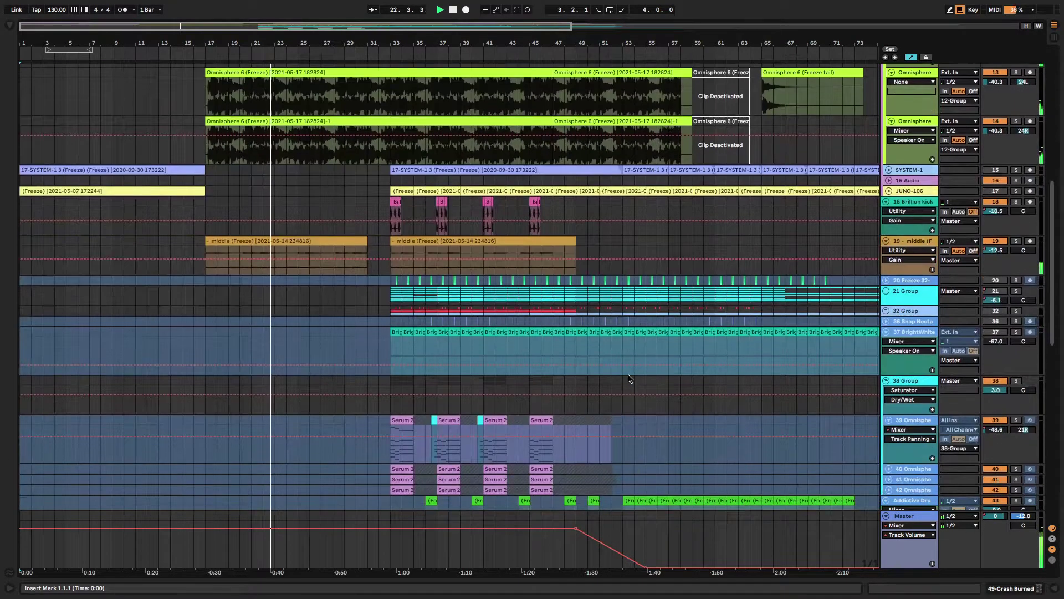
pyautogui.scroll(-3, 629, 379)
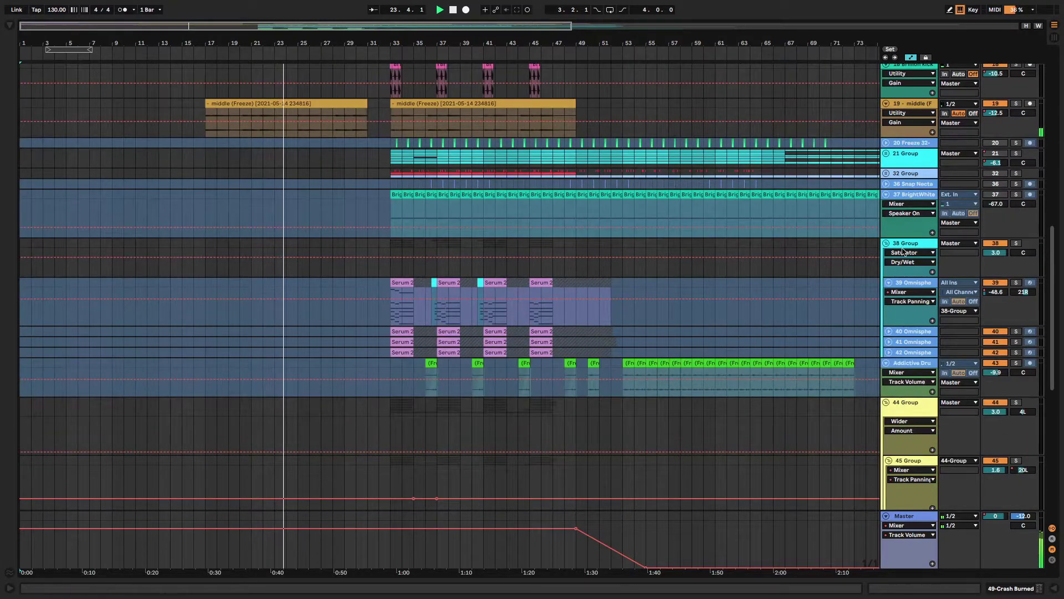
# Fold 39 Omnisphere to one row, collapse 44 Group, then expand it to show tracks 45–49
pyautogui.click(888, 284)
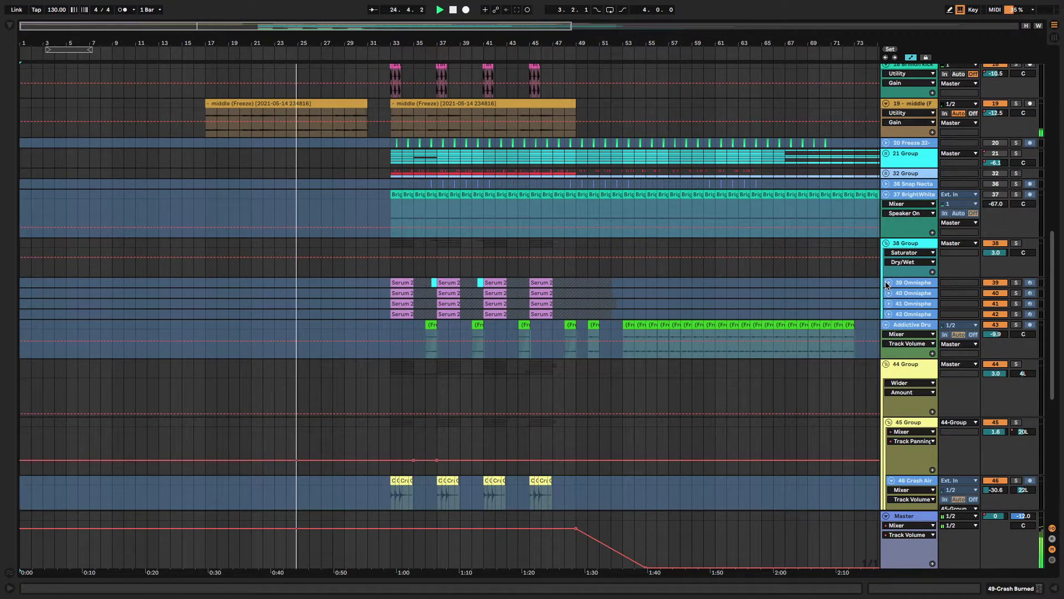
pyautogui.click(887, 364)
pyautogui.scroll(-2, 743, 381)
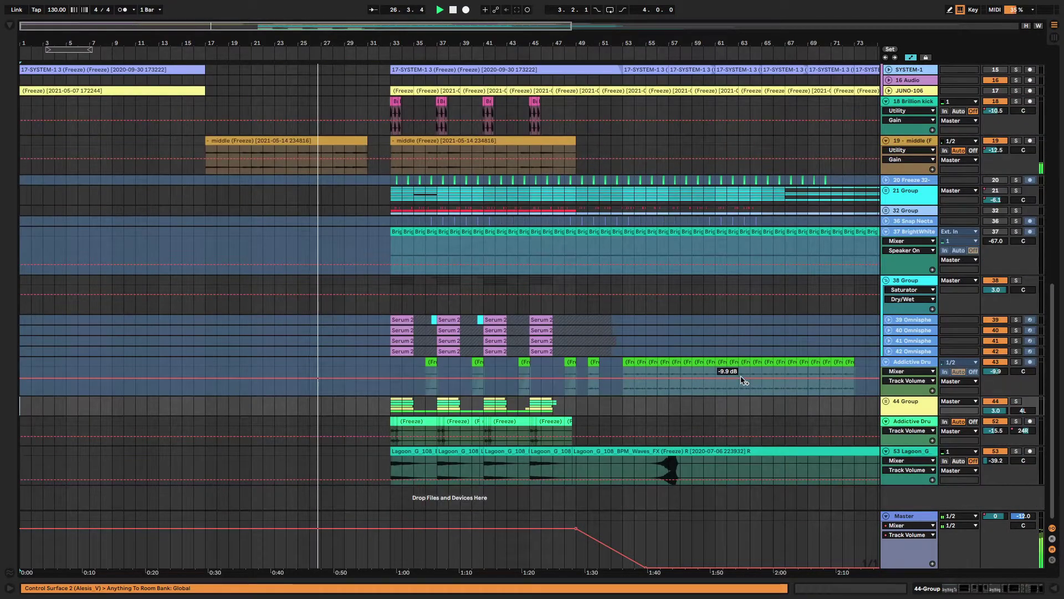
pyautogui.click(887, 401)
pyautogui.scroll(-4, 665, 411)
pyautogui.scroll(-3, 475, 429)
pyautogui.scroll(8, 453, 425)
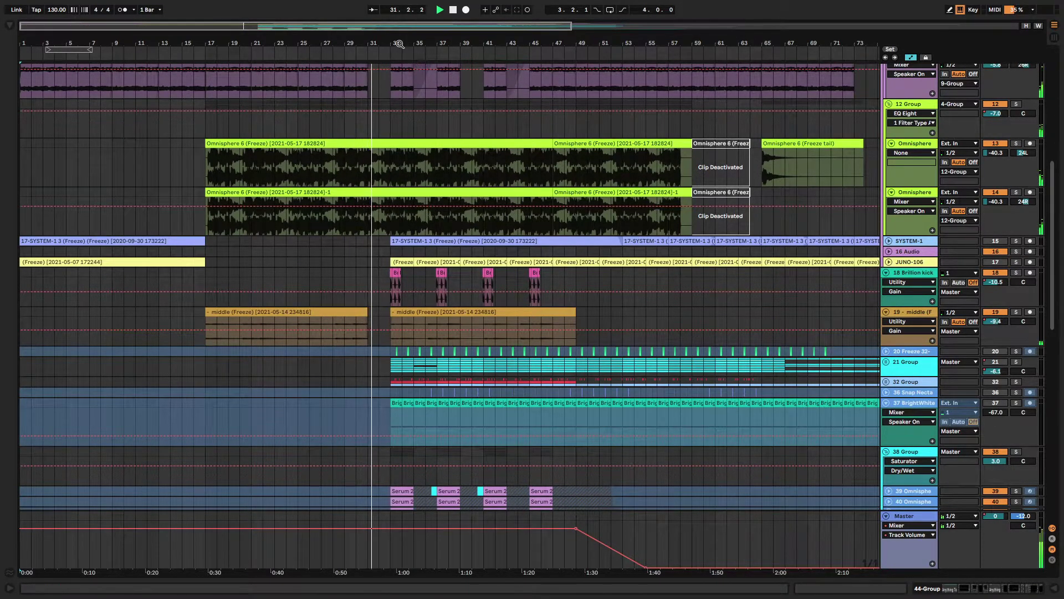
# Zoom in around bars 30–36, then back out to bars 29–42 and 21–53
pyautogui.press('+')
pyautogui.press('+')
pyautogui.press('+')
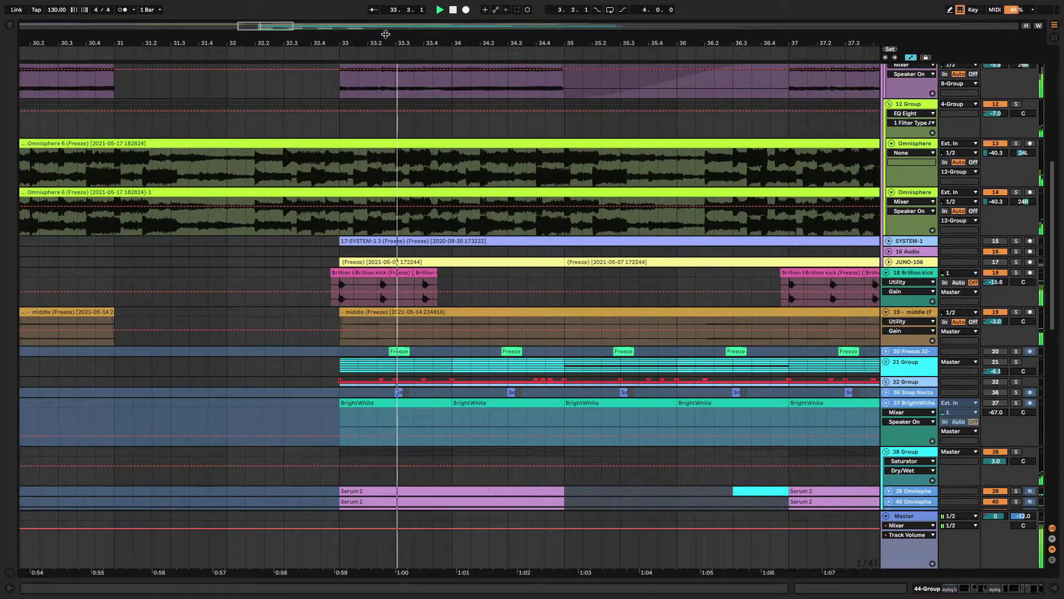
pyautogui.press('-')
pyautogui.press('-')
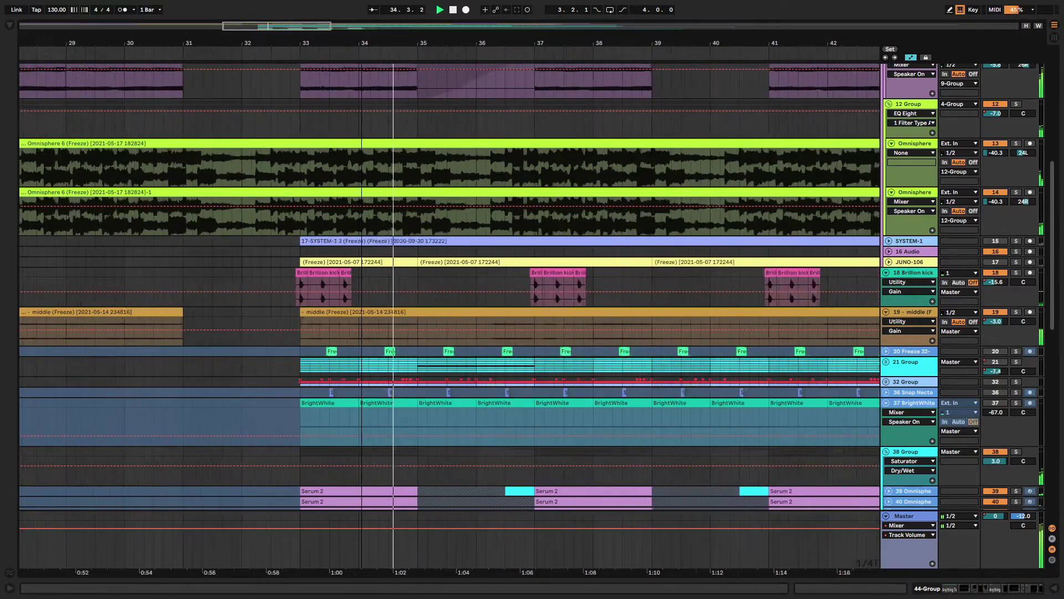
pyautogui.scroll(5, 504, 260)
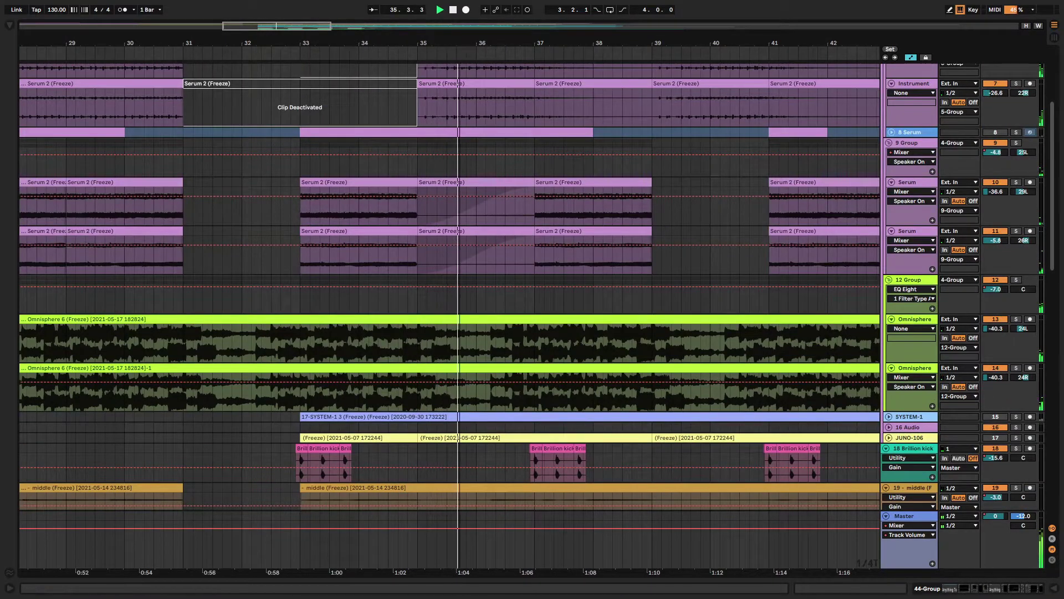
pyautogui.press('-')
pyautogui.press('-')
pyautogui.scroll(-5, 673, 380)
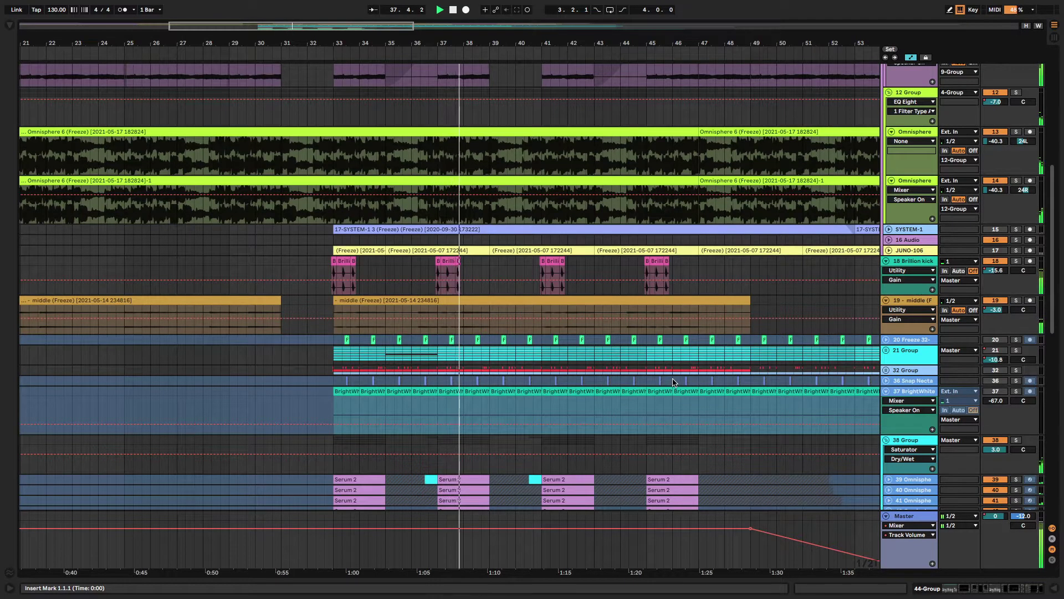
# On the middle Freeze track, move the Compressor to the chain's end and set Mono gain to about 1.67 dB
pyautogui.doubleClick(920, 300)
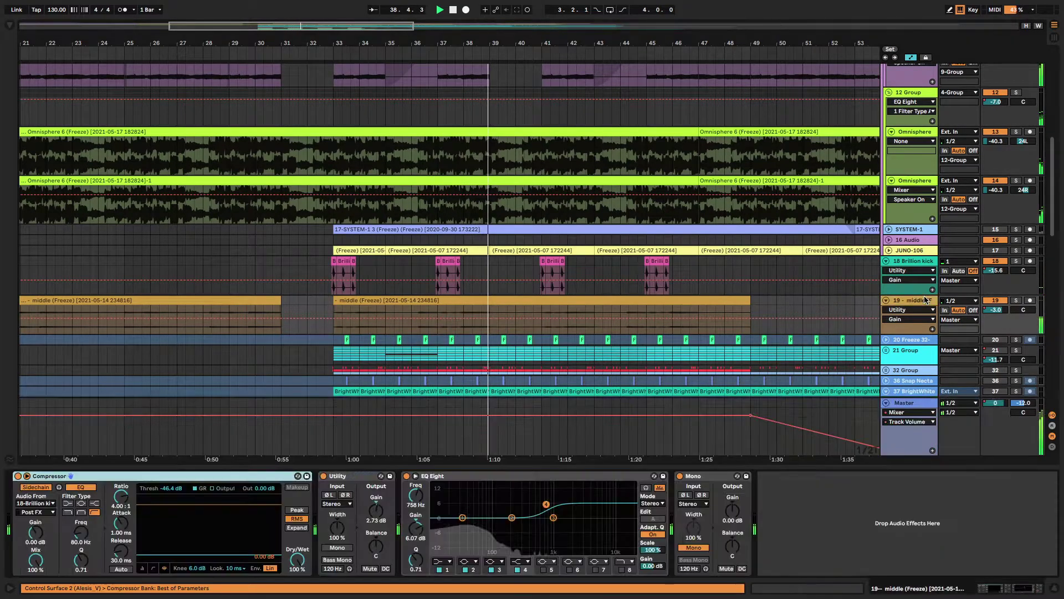
pyautogui.moveTo(732, 510); pyautogui.dragTo(733, 490)
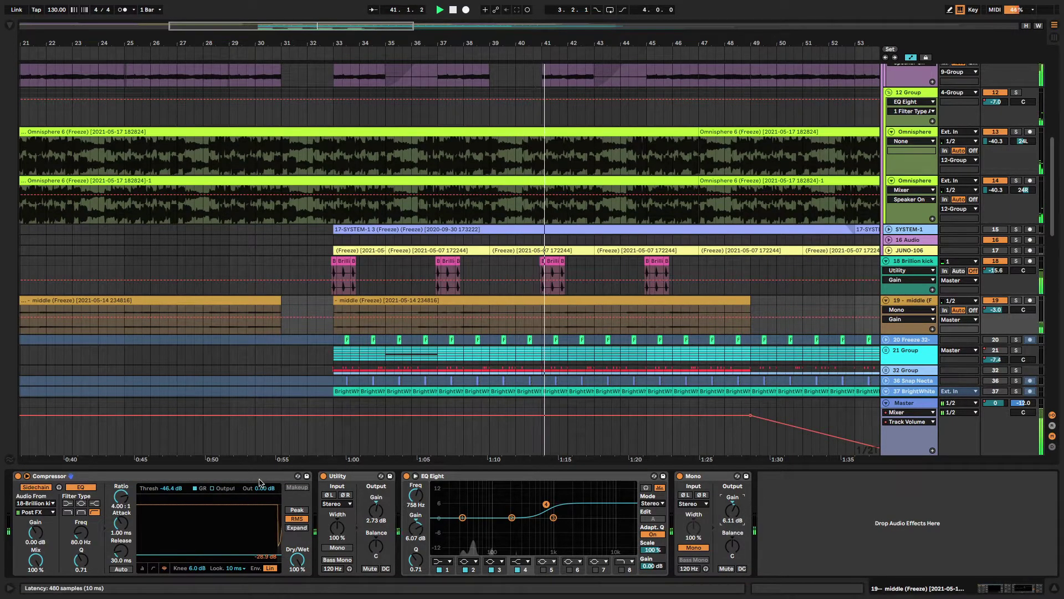
pyautogui.moveTo(49, 475); pyautogui.dragTo(779, 510)
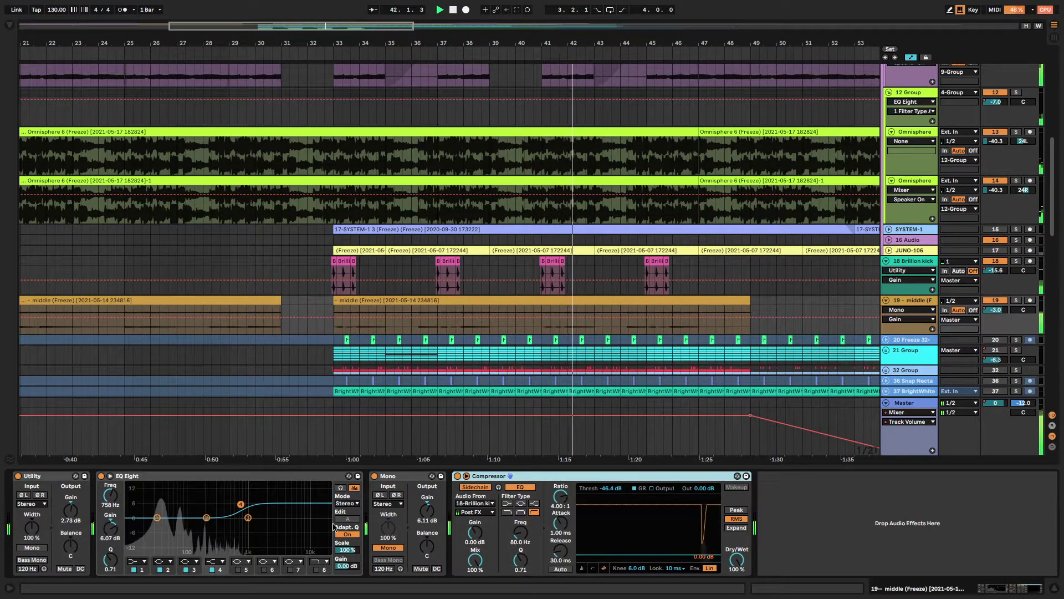
pyautogui.moveTo(427, 510); pyautogui.dragTo(427, 529)
pyautogui.scroll(3, 916, 198)
# Show the 12 Group's chain, zoom out to bars 1–93, and select the Brillion kick track
pyautogui.click(915, 198)
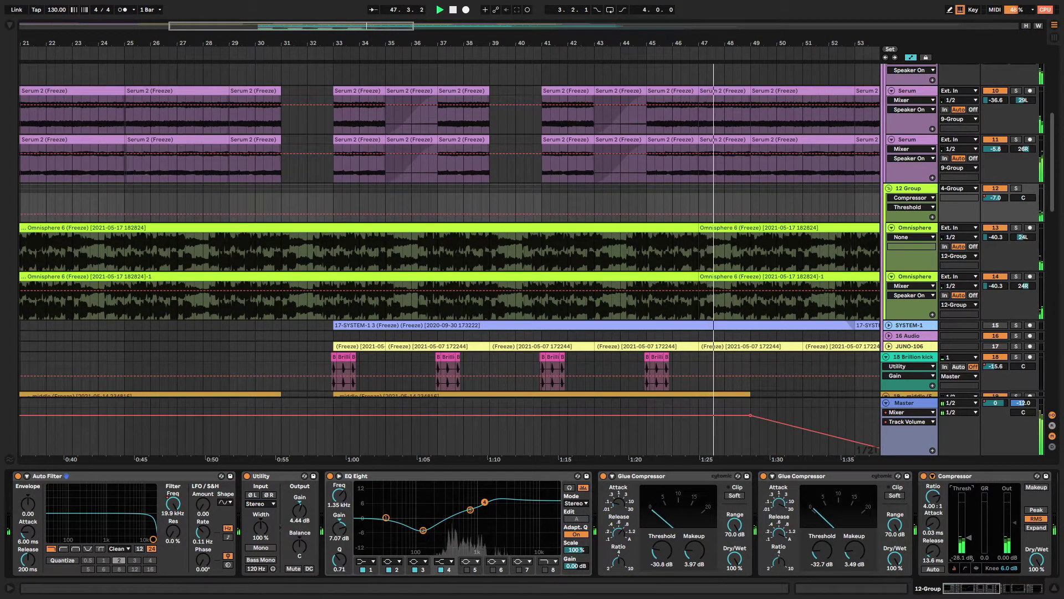
pyautogui.hscroll(10, 532, 521)
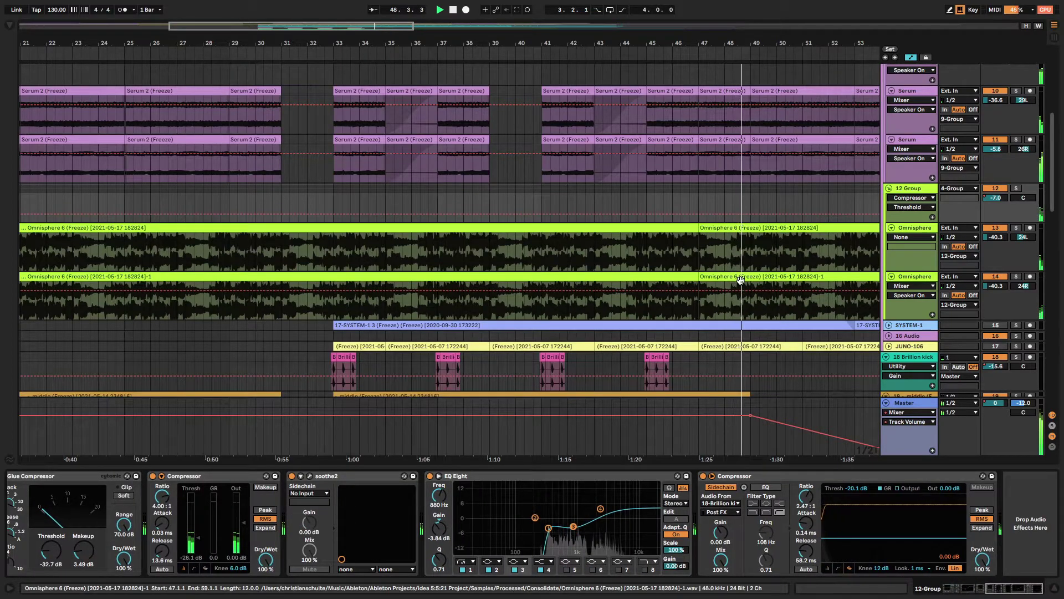
pyautogui.moveTo(623, 37); pyautogui.dragTo(624, 25)
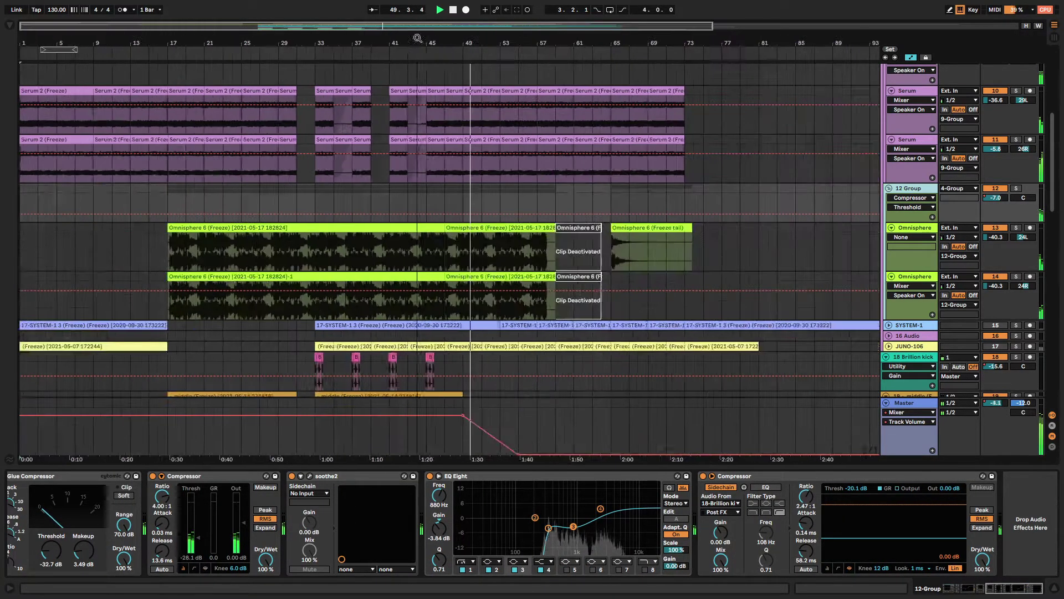
pyautogui.click(588, 361)
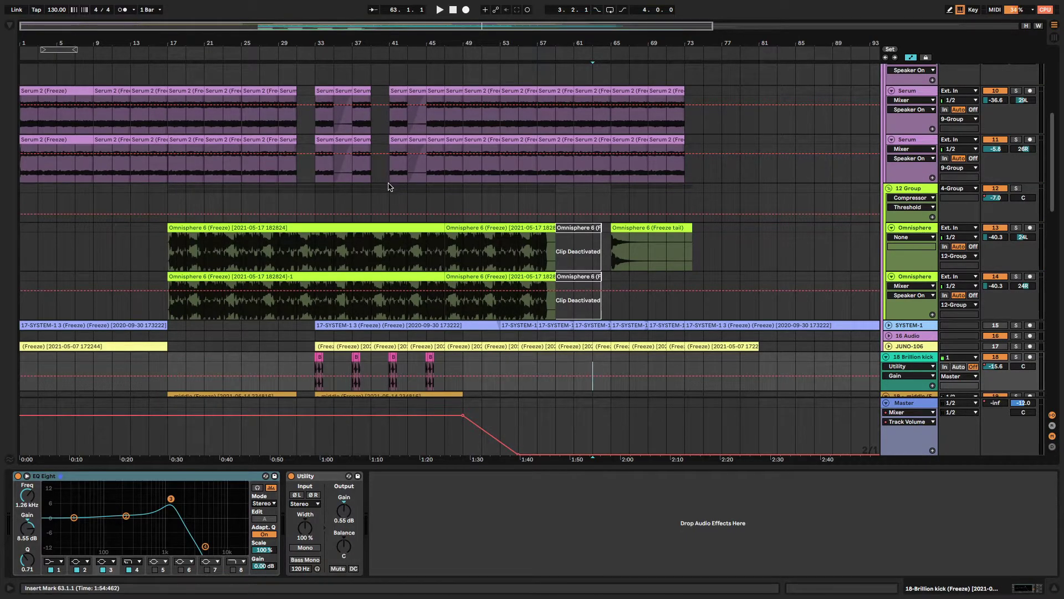
# Select the Omnisphere Freeze tail clip, zoom around bar 22, and scroll up to the 1, 4 and 5 Group tracks
pyautogui.scroll(-3, 397, 197)
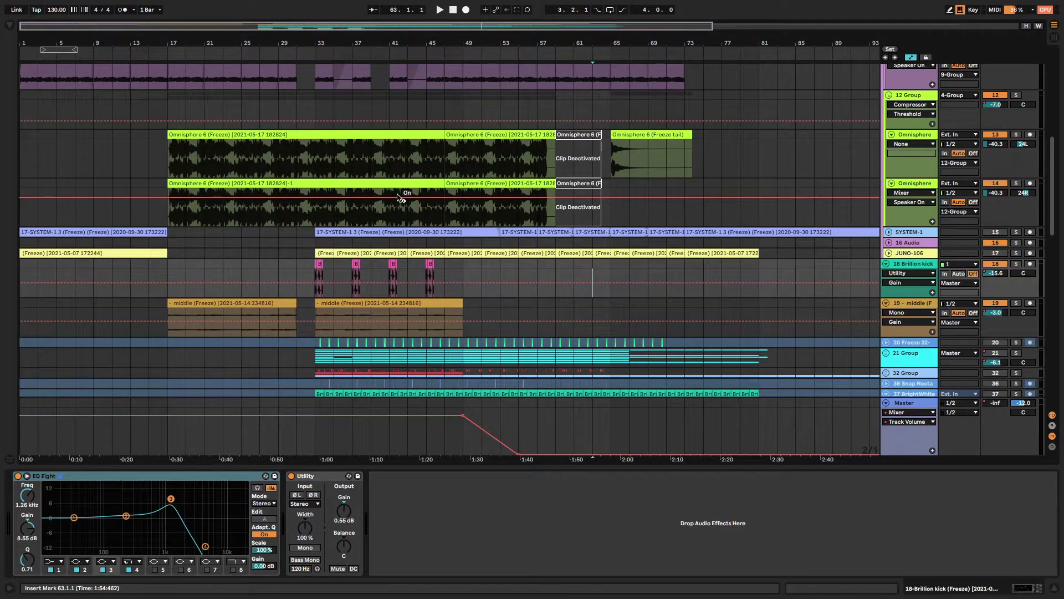
pyautogui.click(681, 133)
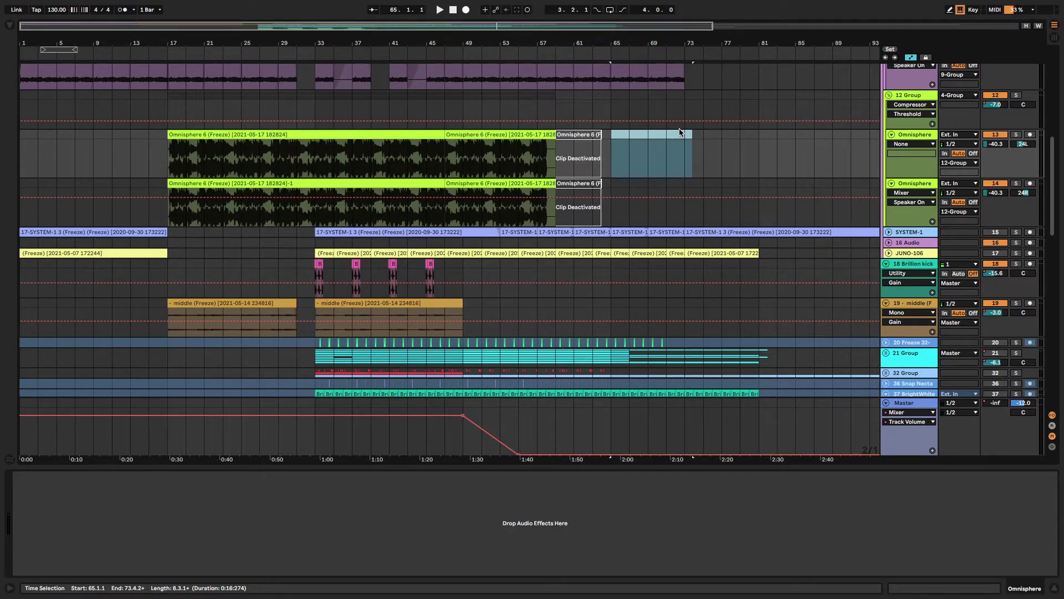
pyautogui.scroll(5, 231, 39)
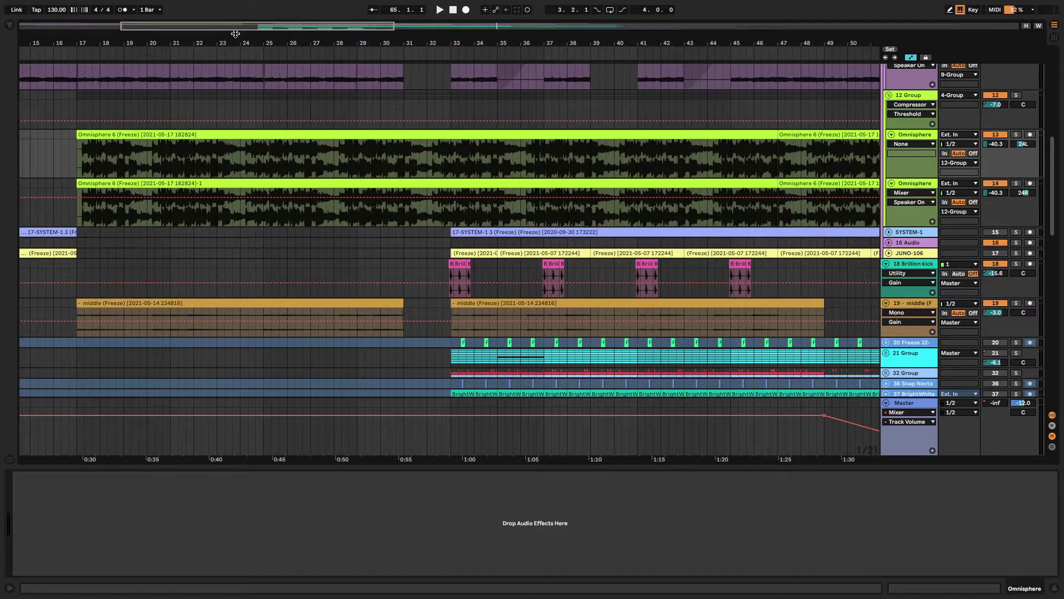
pyautogui.moveTo(251, 33); pyautogui.dragTo(210, 33)
pyautogui.scroll(10, 472, 377)
pyautogui.scroll(-5, 472, 377)
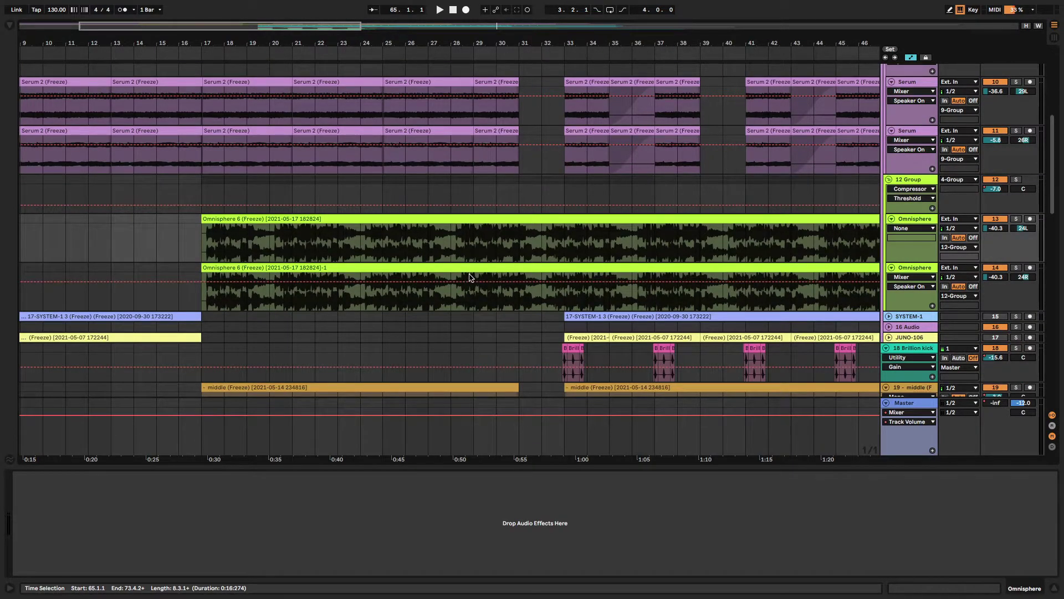
pyautogui.scroll(4, 430, 346)
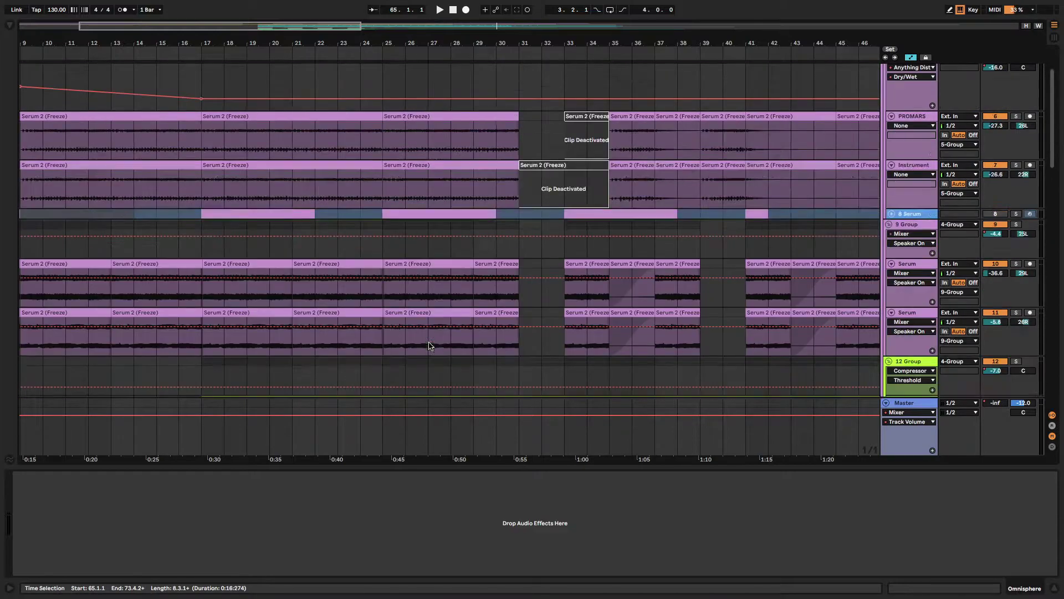
pyautogui.scroll(3, 333, 214)
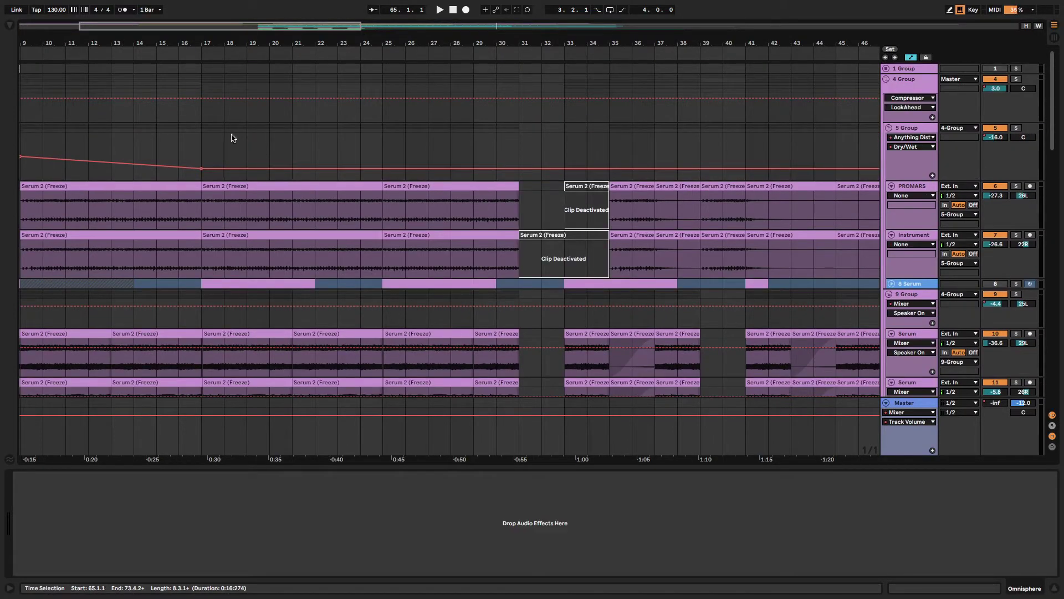
pyautogui.click(198, 136)
pyautogui.press('space')
pyautogui.scroll(-3, 404, 273)
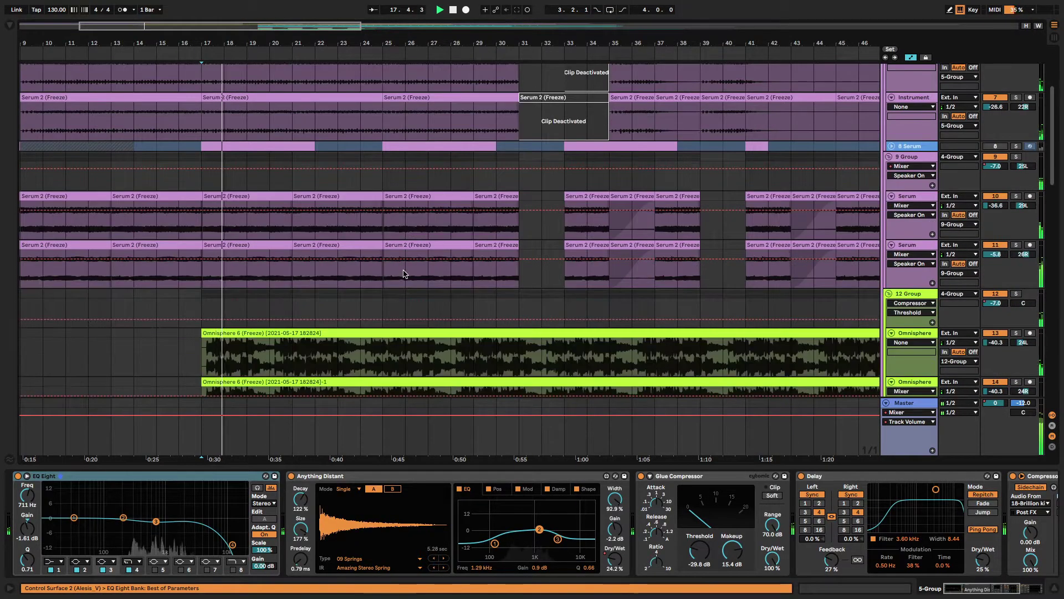
pyautogui.scroll(-4, 404, 273)
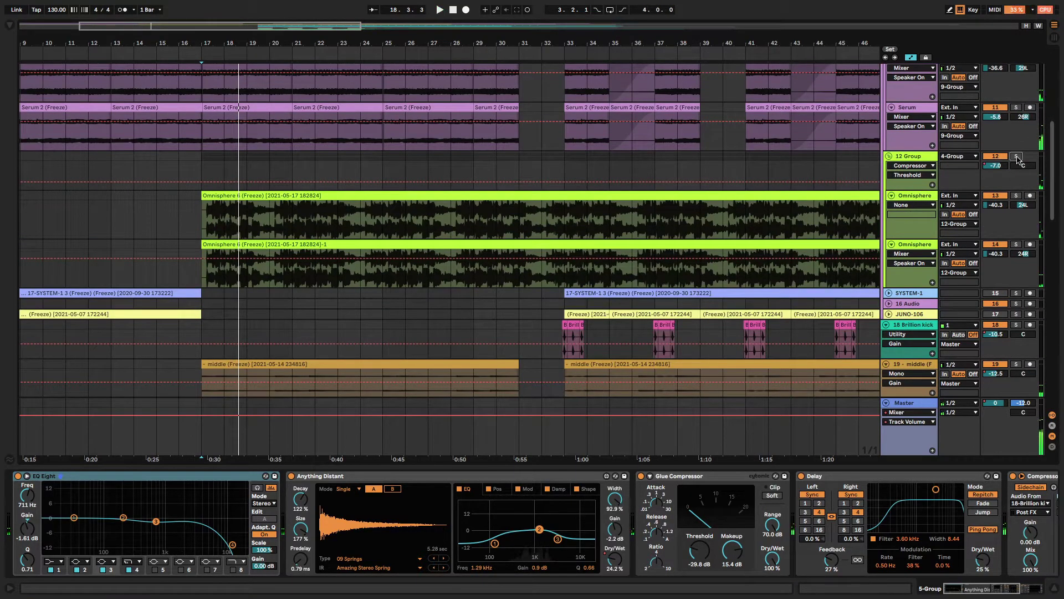
pyautogui.click(202, 166)
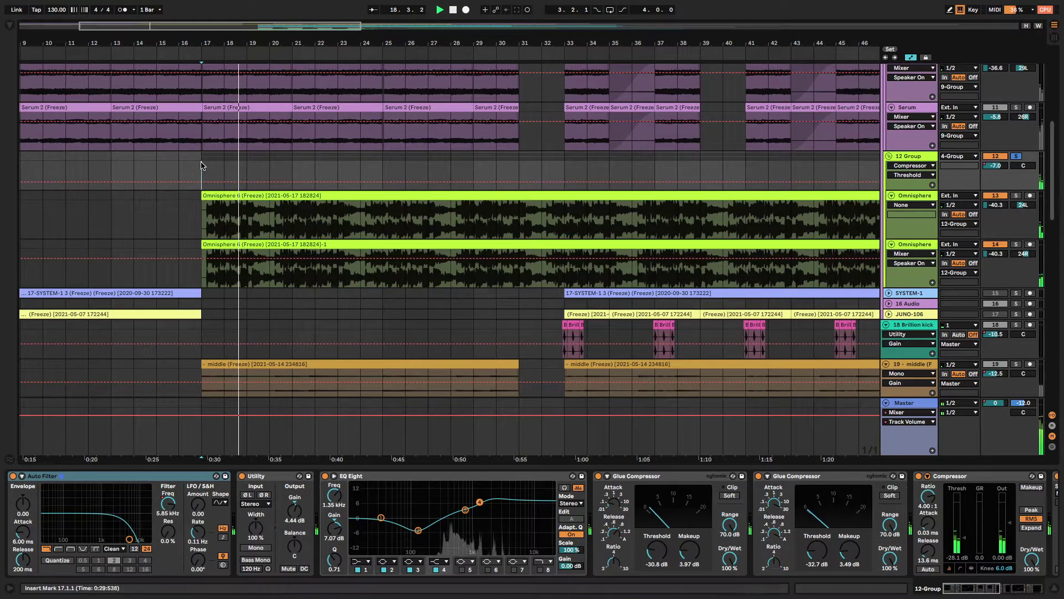
# Show the Master's Mono Stereo Width automation, try 144% and undo it, then select Brillion kick
pyautogui.click(912, 412)
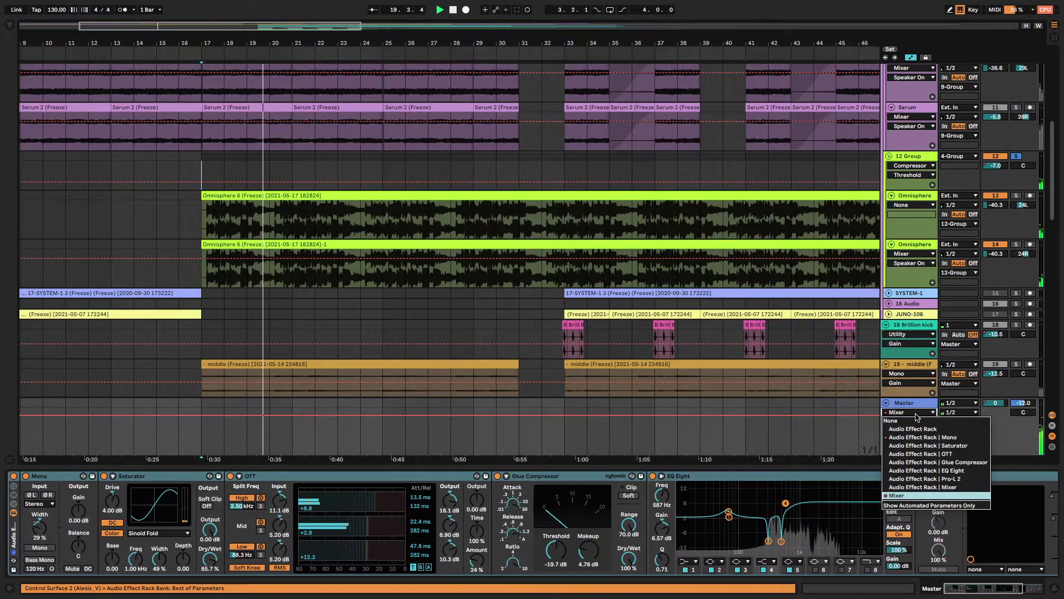
pyautogui.click(915, 438)
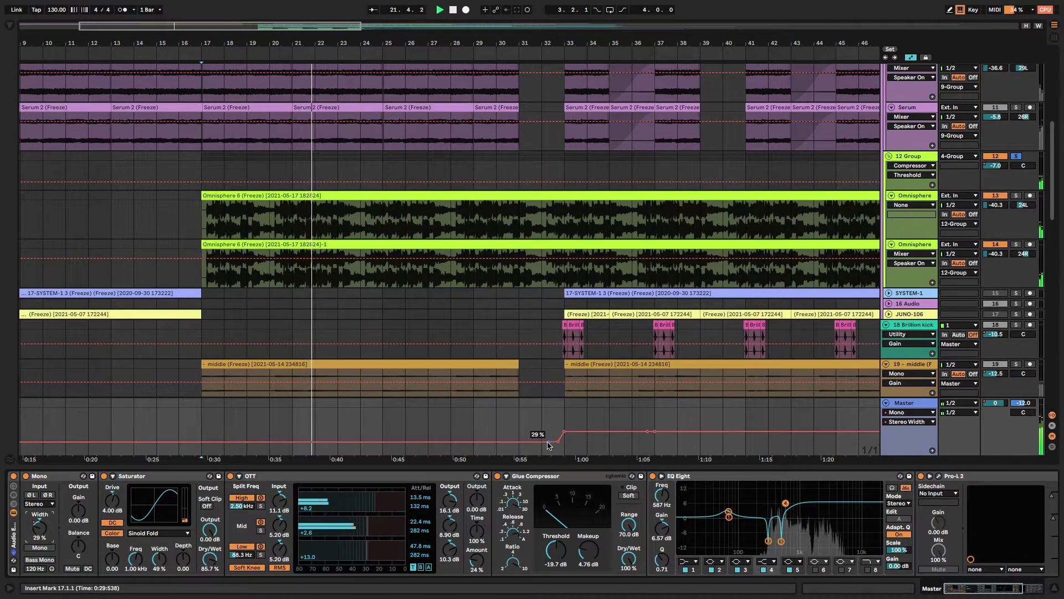
pyautogui.moveTo(549, 445); pyautogui.dragTo(549, 430)
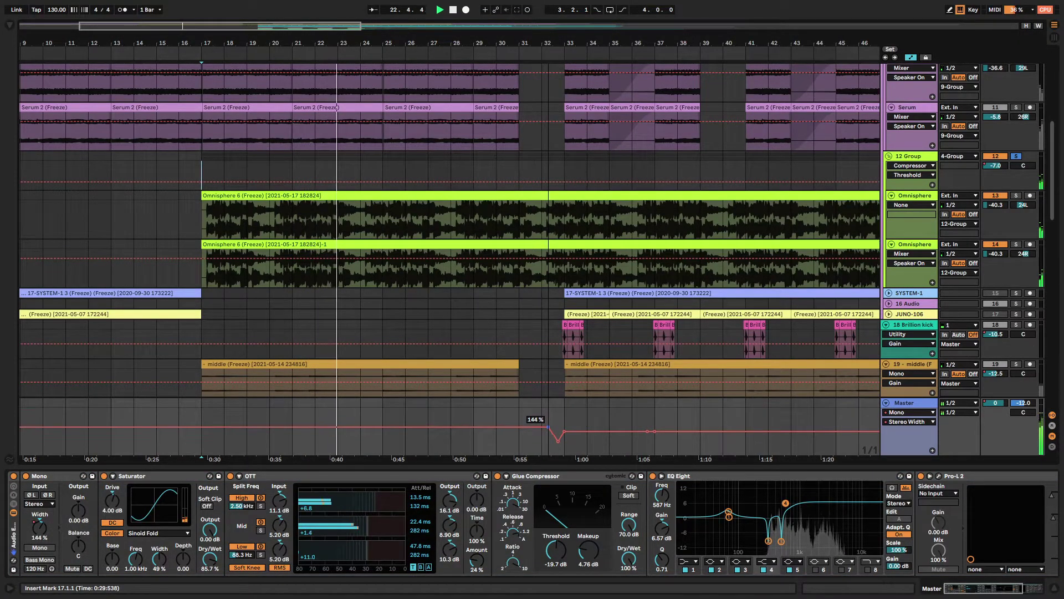
pyautogui.hotkey('ctrl', 'z')
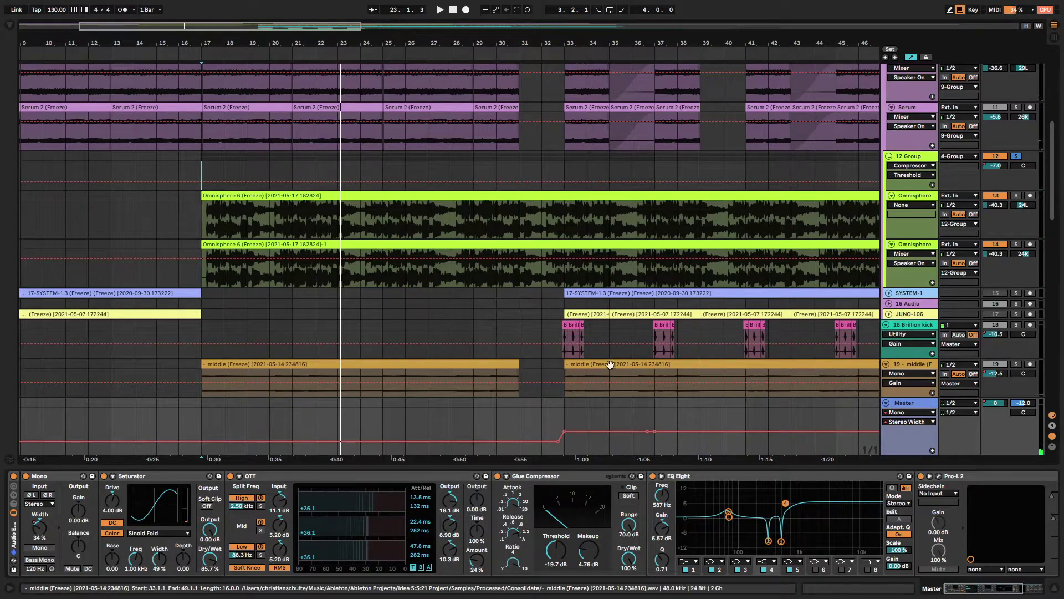
pyautogui.click(541, 326)
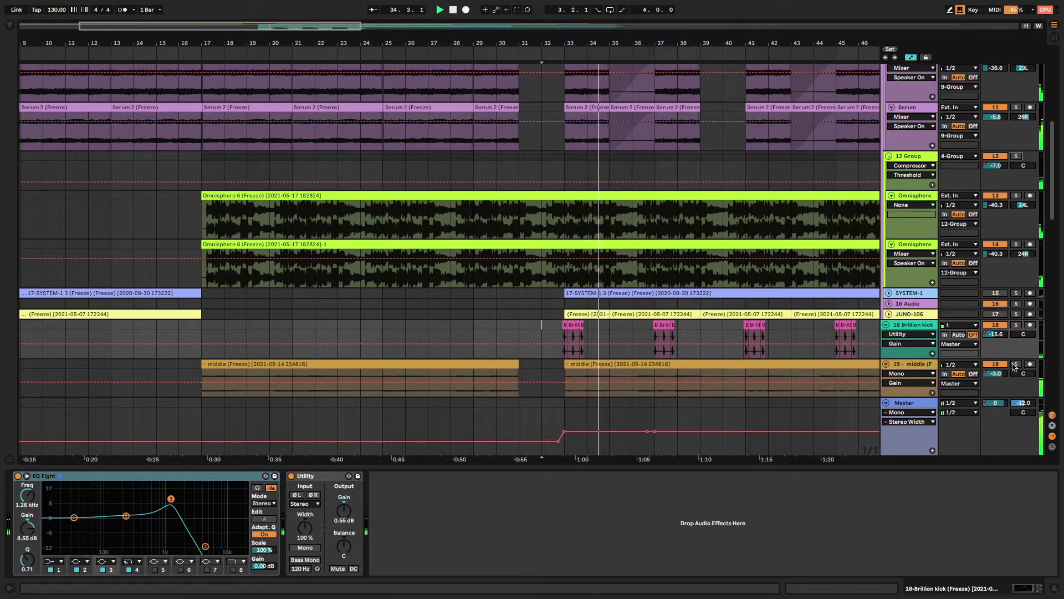
# Solo track 19, show its Utility, EQ Eight, Mono and Compressor chain, and zoom to bars 40–43
pyautogui.click(1015, 365)
pyautogui.moveTo(675, 53); pyautogui.dragTo(673, 42)
pyautogui.scroll(-6, 600, 268)
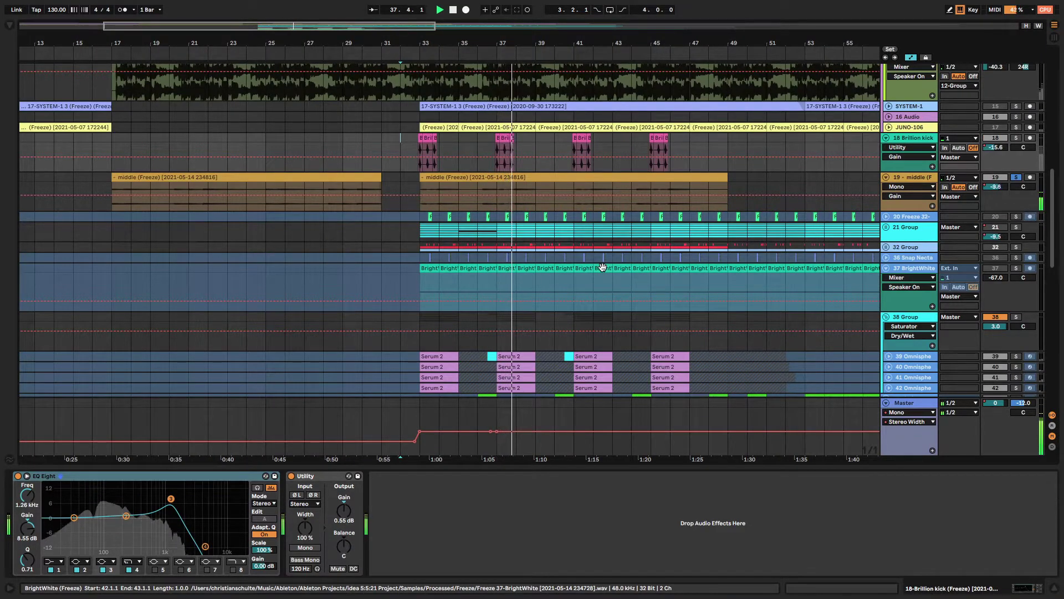
pyautogui.click(923, 178)
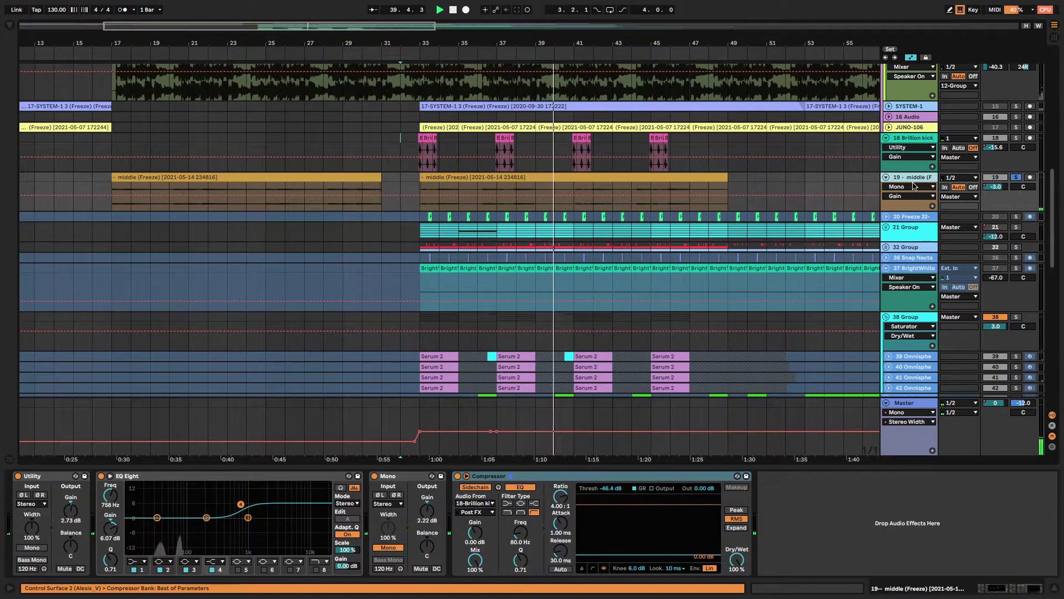
pyautogui.scroll(-5, 749, 292)
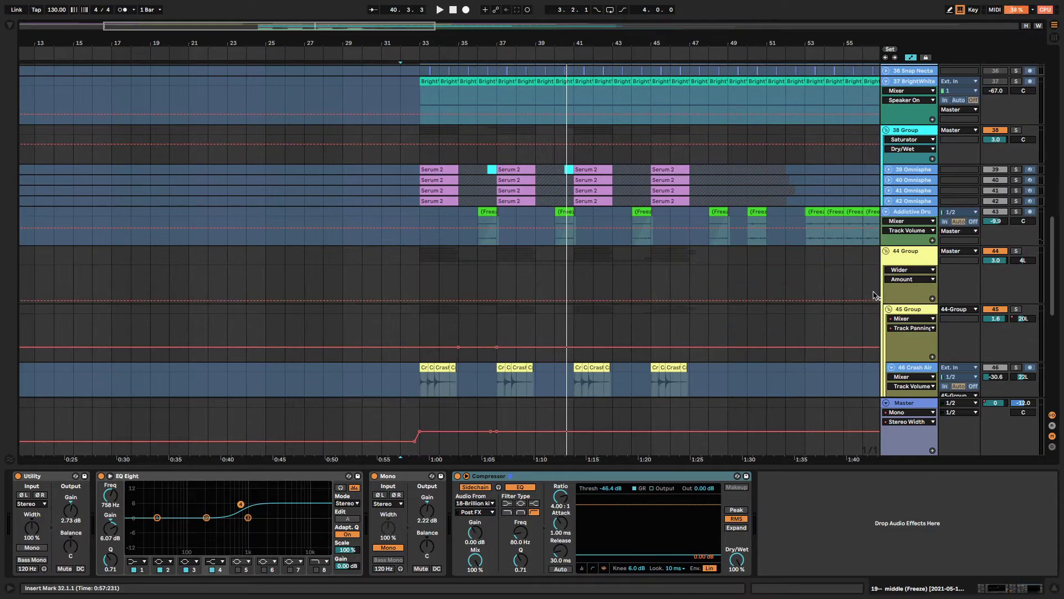
pyautogui.scroll(-4, 874, 295)
pyautogui.moveTo(602, 36); pyautogui.dragTo(405, 230)
pyautogui.scroll(-2, 405, 230)
pyautogui.scroll(4, 406, 230)
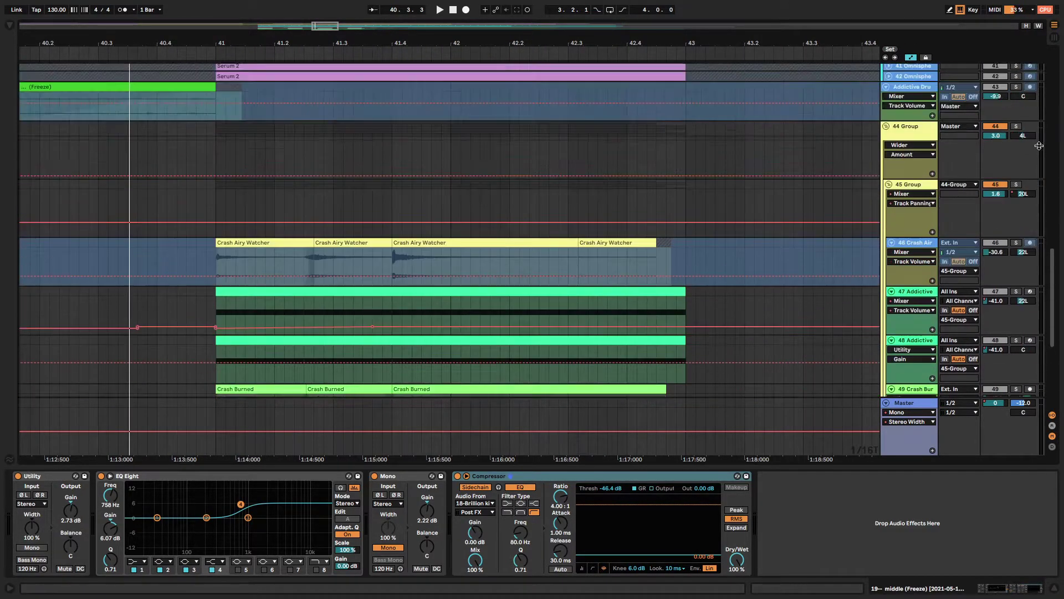
pyautogui.click(186, 131)
pyautogui.press('space')
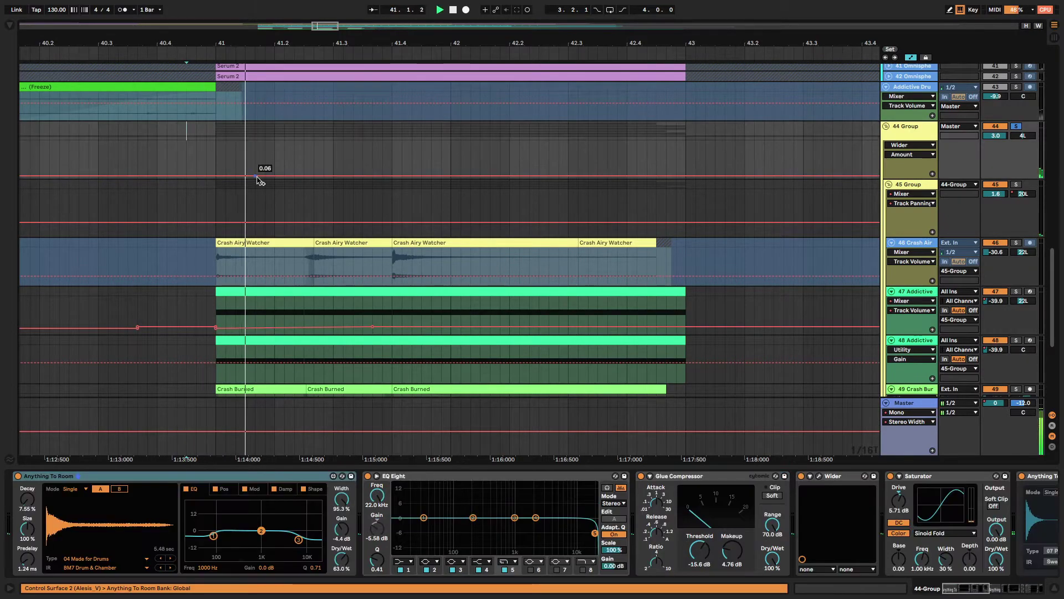
pyautogui.scroll(-6, 310, 200)
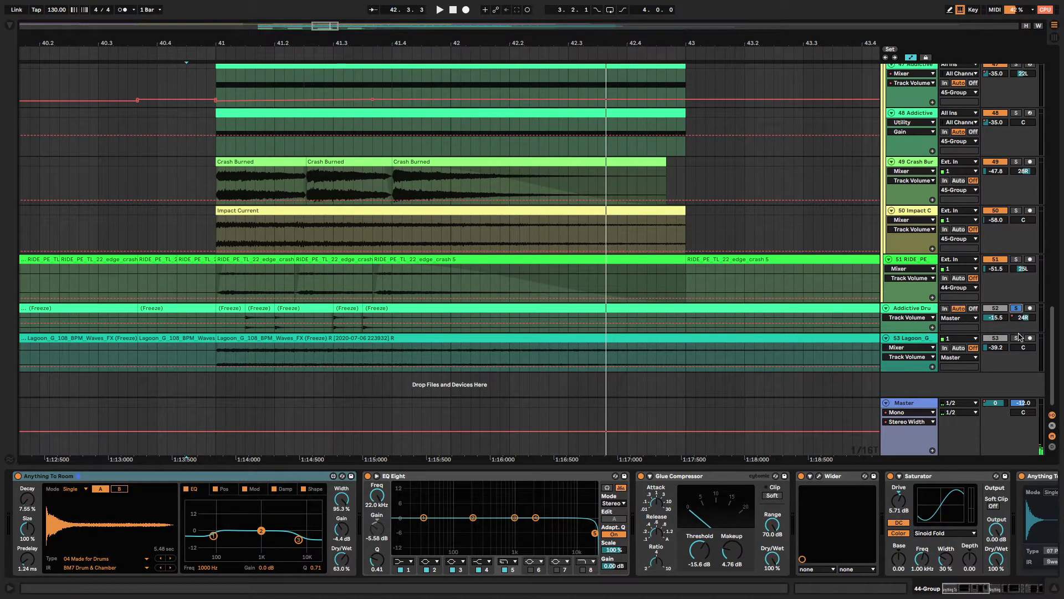
pyautogui.scroll(7, 815, 324)
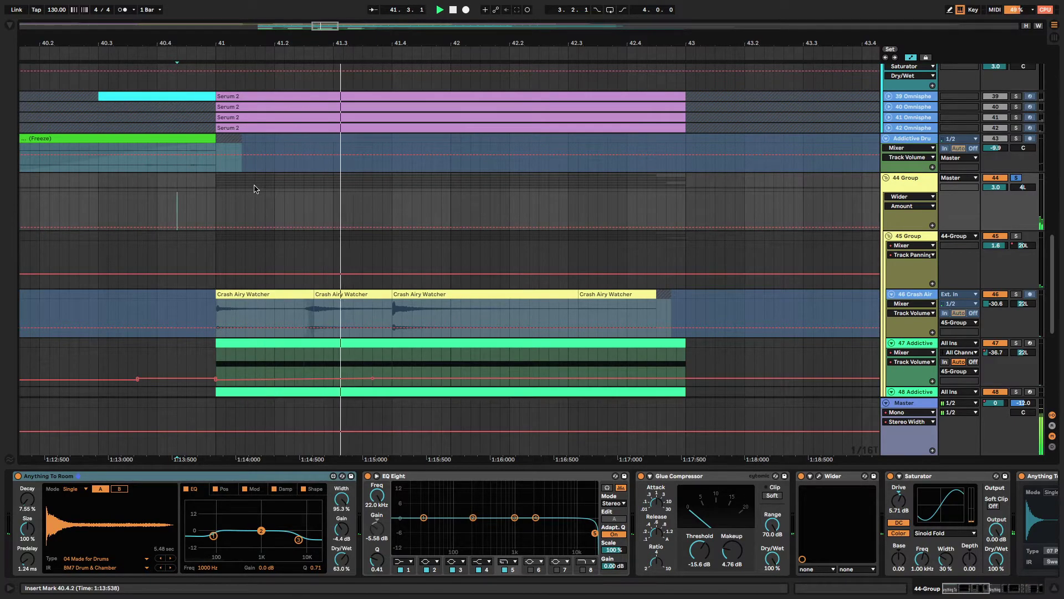
pyautogui.scroll(4, 256, 193)
pyautogui.scroll(-11, 277, 216)
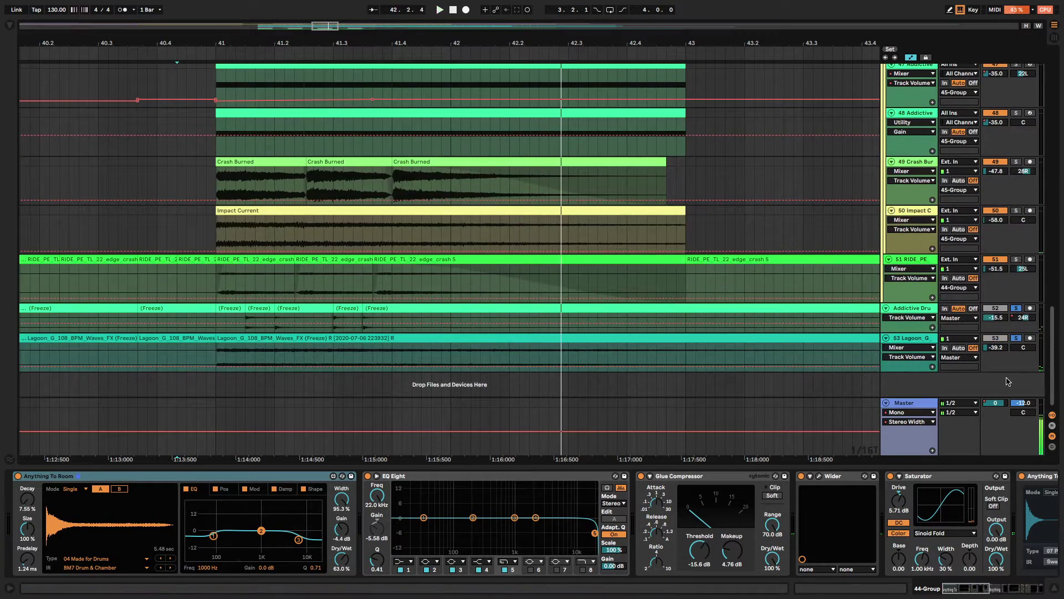
pyautogui.moveTo(149, 43); pyautogui.dragTo(443, 316)
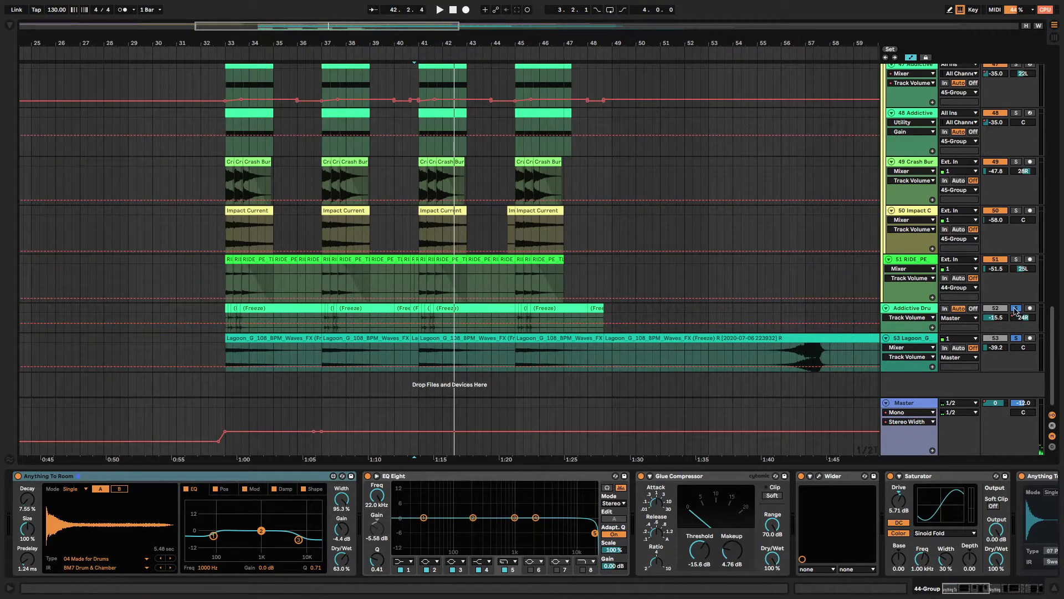
# Solo Addictive Drums 2 track 52, play from there, show track 48's Addictive Drums and Utility, and save
pyautogui.click(1016, 309)
pyautogui.click(220, 308)
pyautogui.press('space')
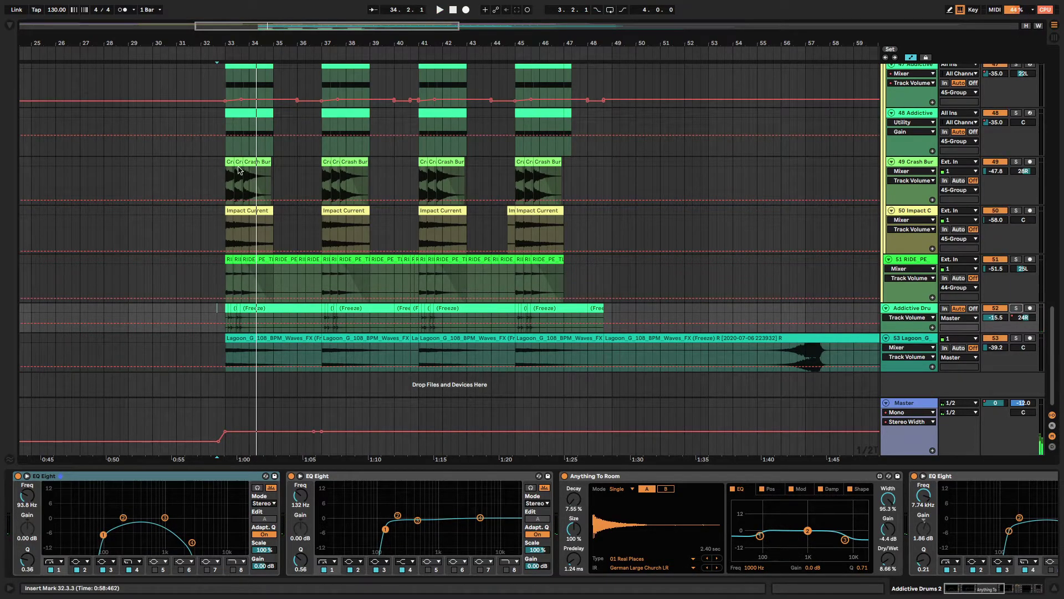
pyautogui.click(219, 155)
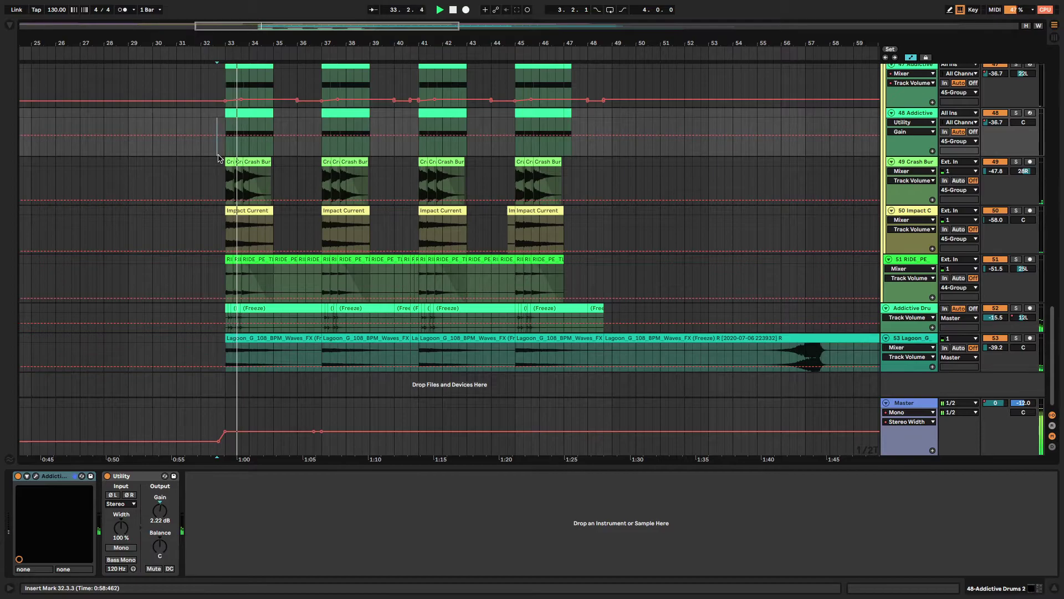
pyautogui.hotkey('ctrl', 's')
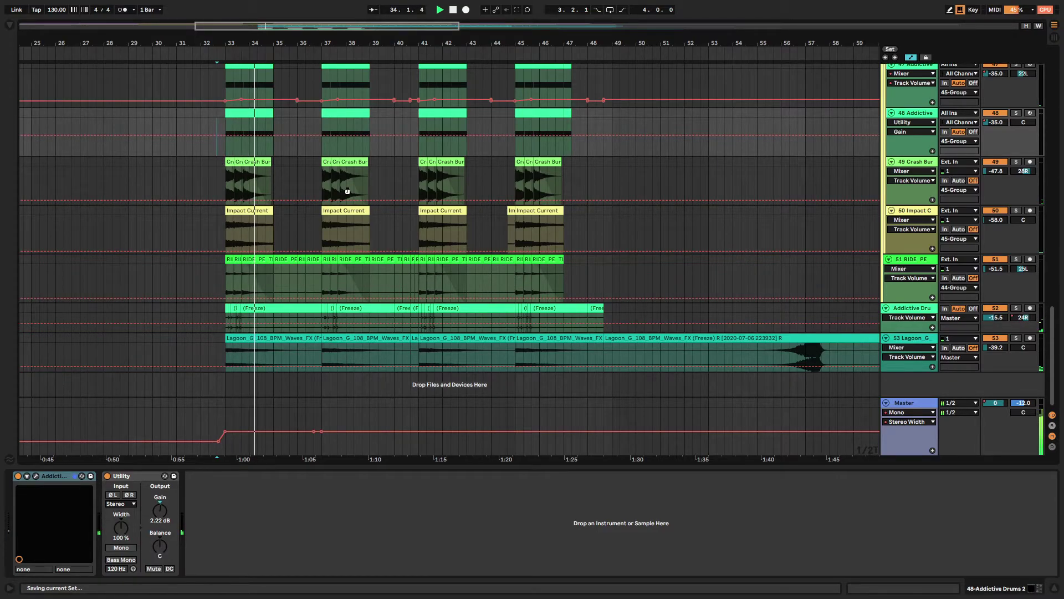
# Unfold Omnisphere tracks 39 and 40, solo the 38 Group, and view its full device chain
pyautogui.scroll(10, 390, 242)
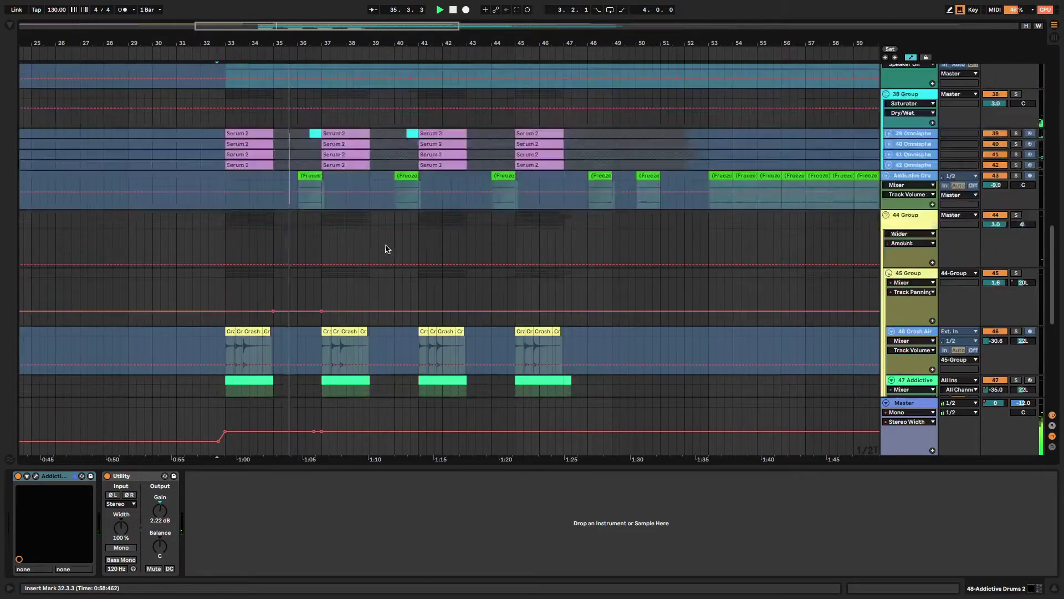
pyautogui.click(888, 271)
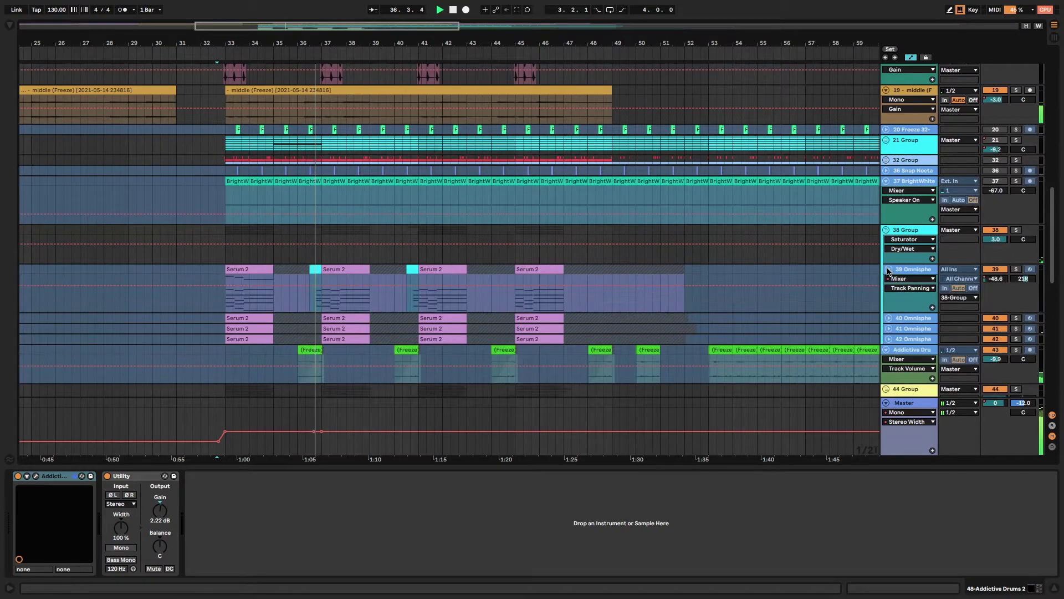
pyautogui.click(1017, 230)
pyautogui.click(889, 318)
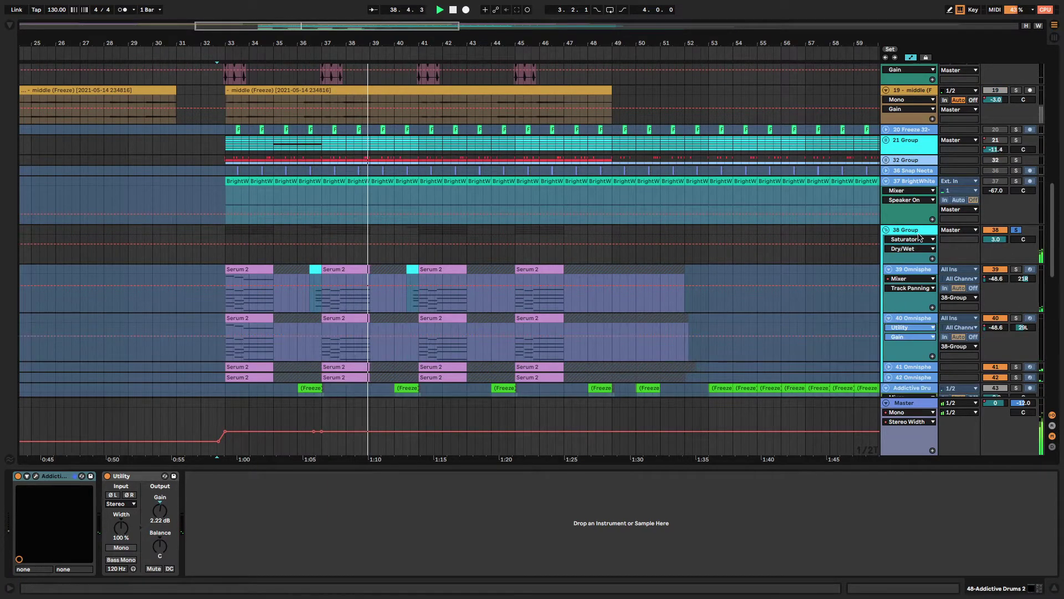
pyautogui.click(919, 231)
pyautogui.click(1040, 589)
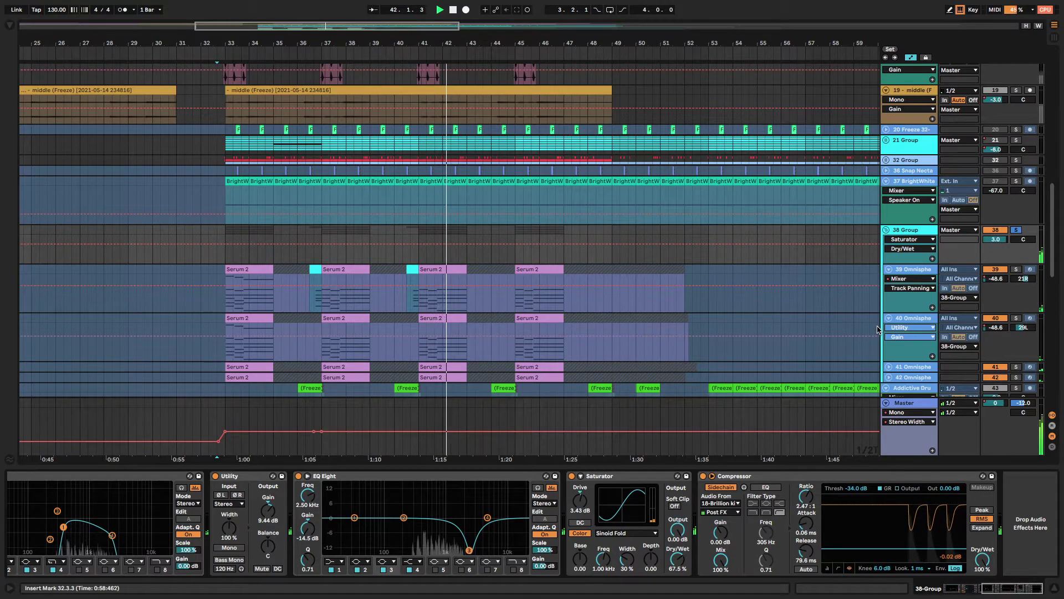
# Make the 41 Omnisphere track taller, then scroll up to the Serum and 9 Group tracks
pyautogui.scroll(-5, 876, 333)
pyautogui.scroll(4, 876, 333)
pyautogui.moveTo(887, 332); pyautogui.dragTo(888, 368)
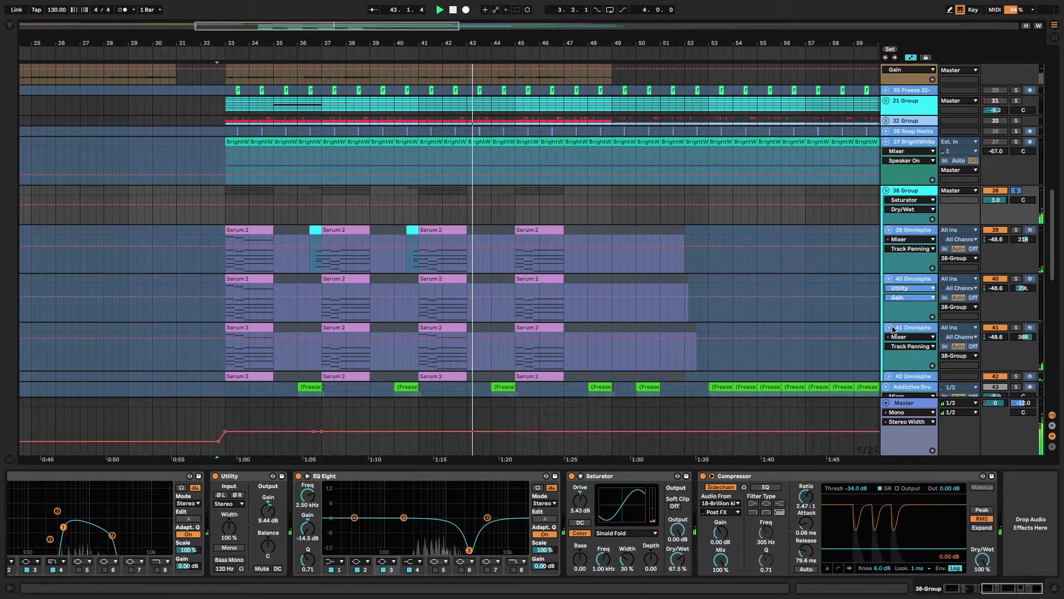
pyautogui.scroll(-5, 802, 347)
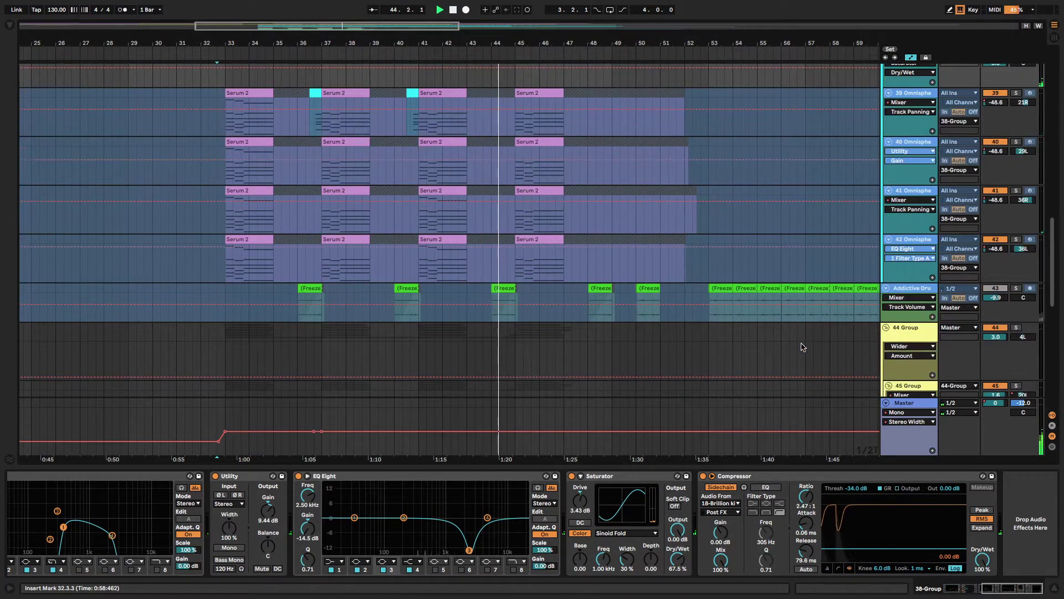
pyautogui.scroll(5, 801, 347)
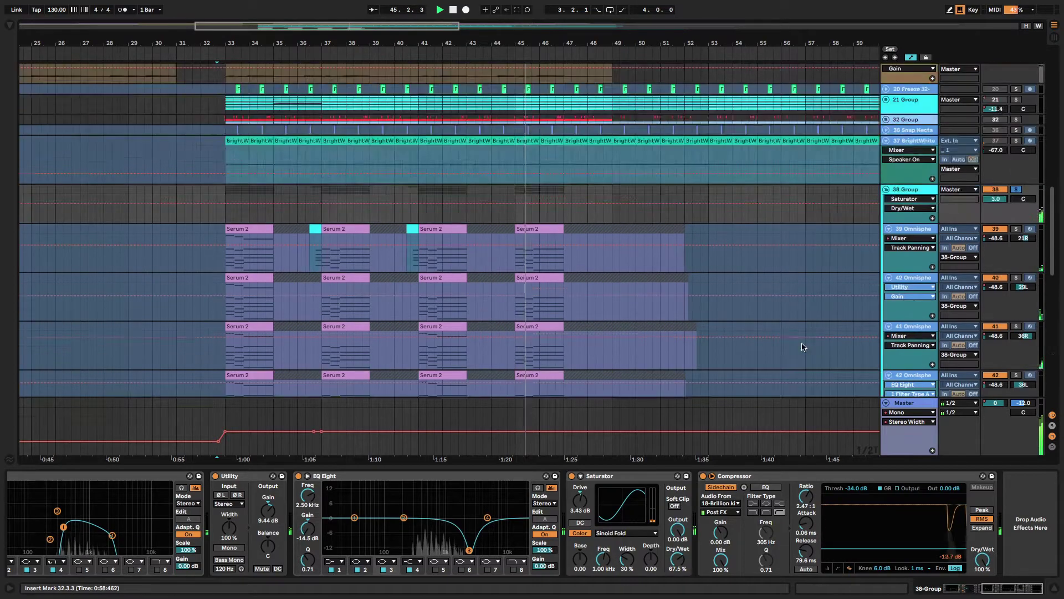
pyautogui.scroll(12, 749, 225)
# Set a start point in the 9 Group lane and play the section from bar 12
pyautogui.scroll(3, 753, 247)
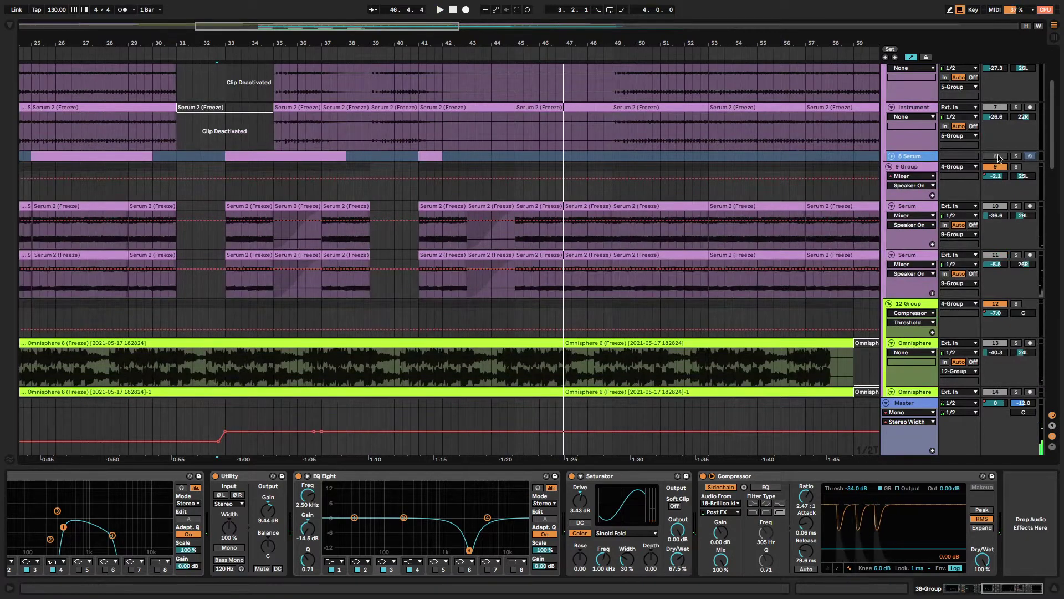
pyautogui.click(72, 182)
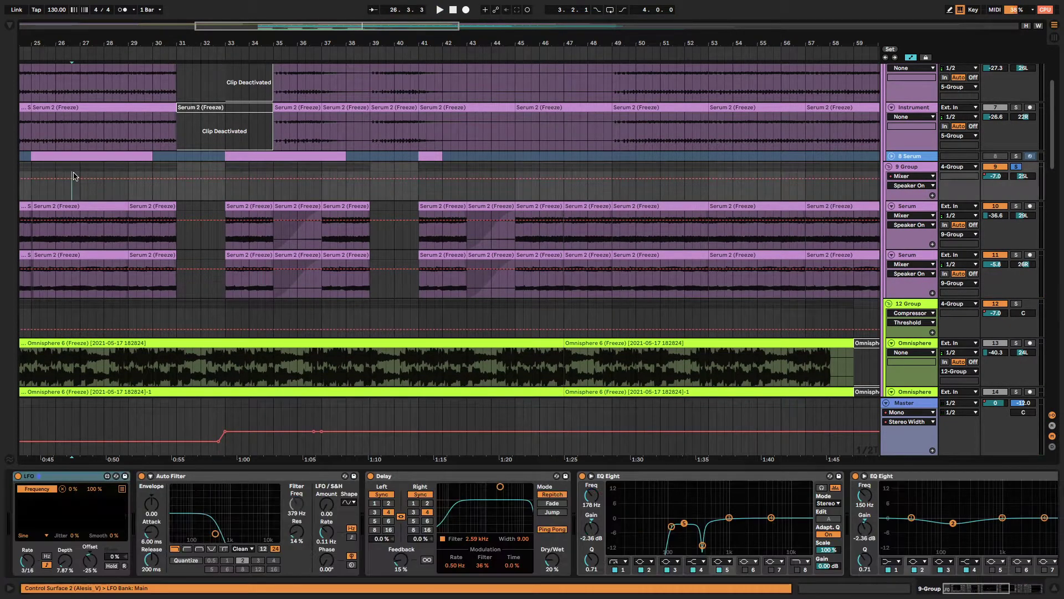
pyautogui.press('space')
pyautogui.moveTo(154, 40); pyautogui.dragTo(546, 39)
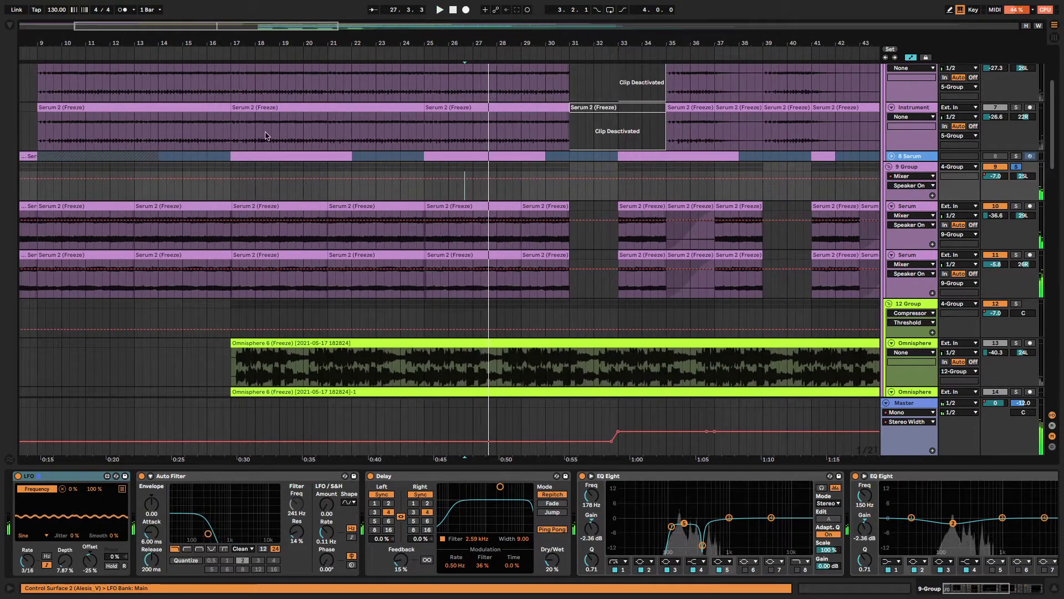
pyautogui.click(119, 180)
pyautogui.press('space')
pyautogui.press('space')
# Review the effect chains of the Serum track, the 9 Group and the PROMARS track
pyautogui.click(899, 207)
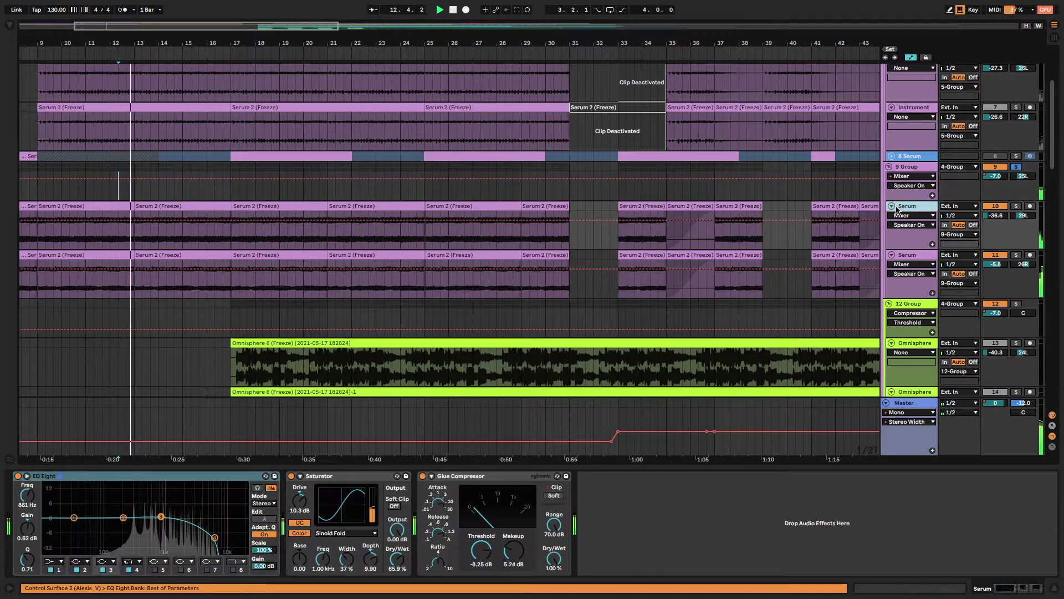
pyautogui.press('Up')
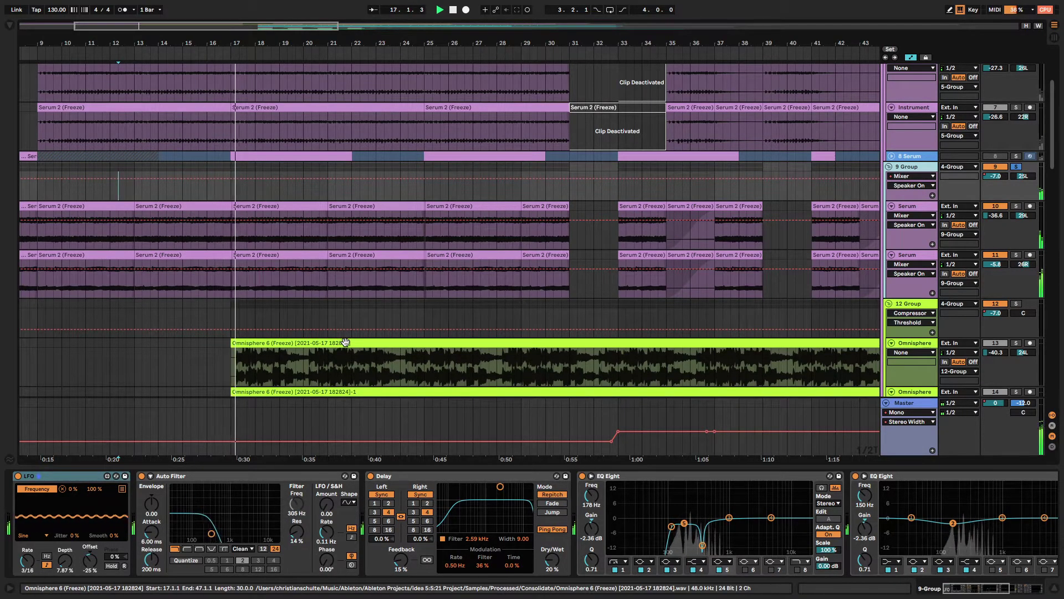
pyautogui.scroll(5, 892, 150)
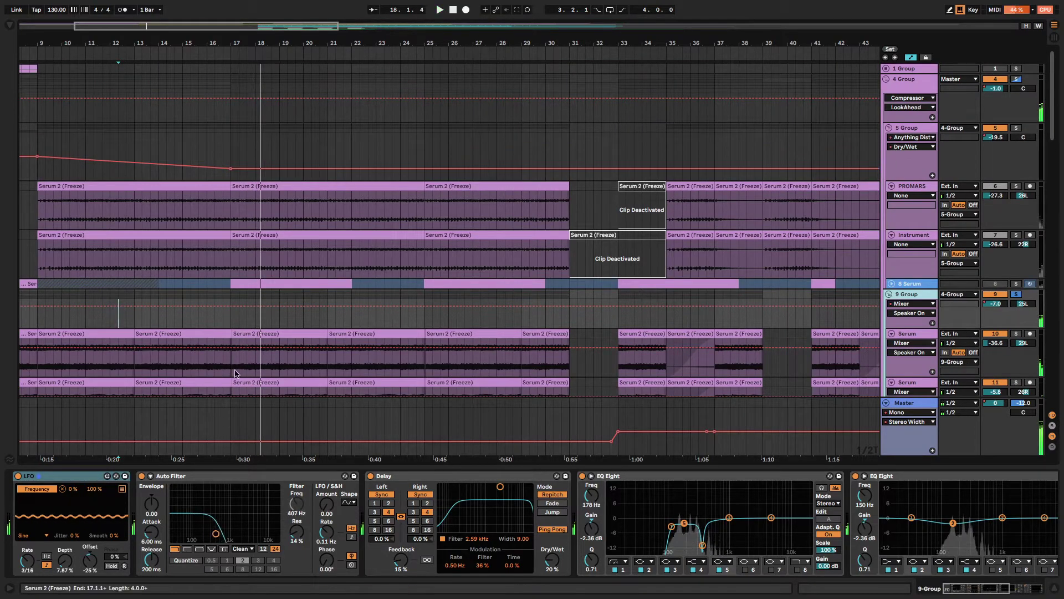
pyautogui.scroll(-2, 250, 215)
pyautogui.scroll(2, 250, 216)
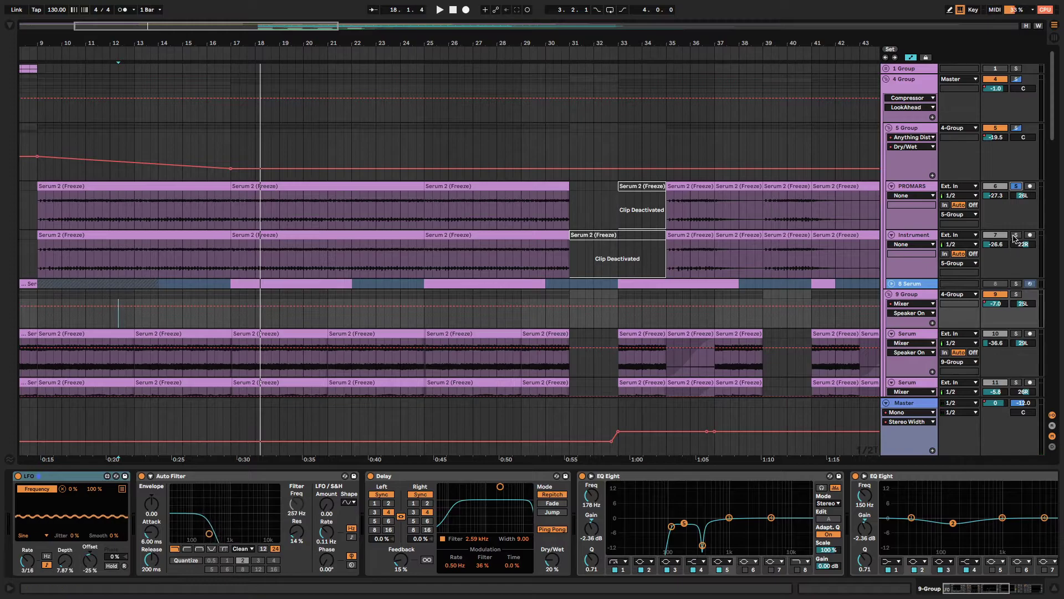
pyautogui.click(237, 201)
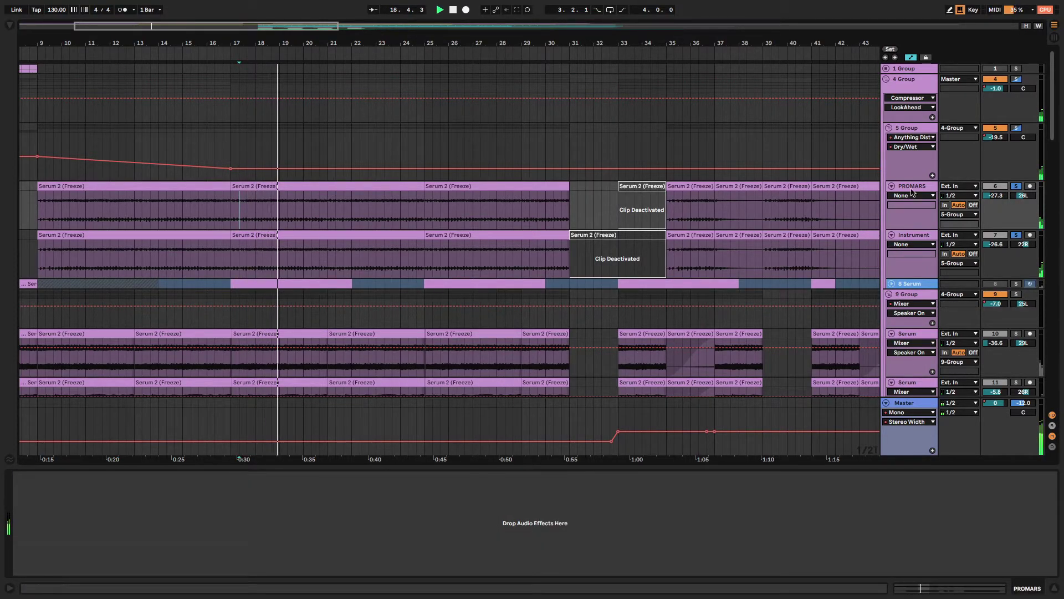
# Select every device in the 5 Group chain, group them into an Audio Effect Rack, and switch it on
pyautogui.click(915, 132)
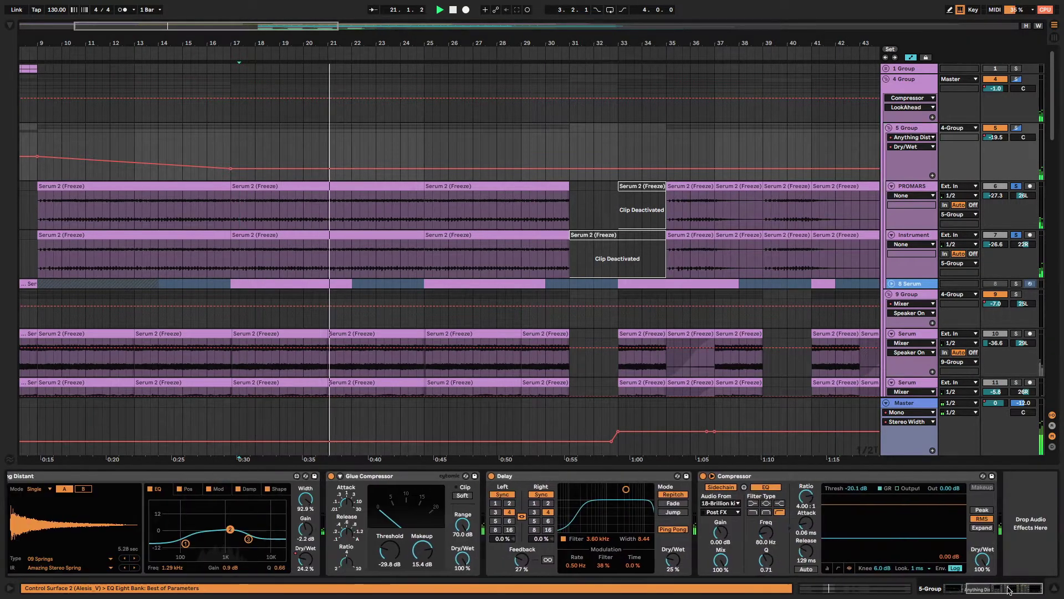
pyautogui.click(1030, 589)
pyautogui.click(953, 589)
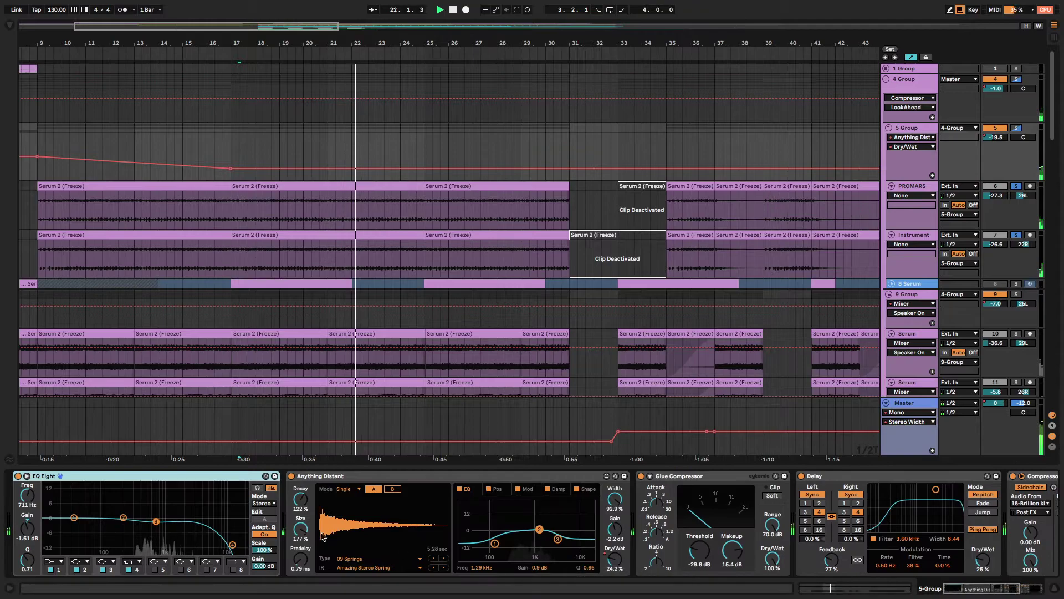
pyautogui.click(115, 492)
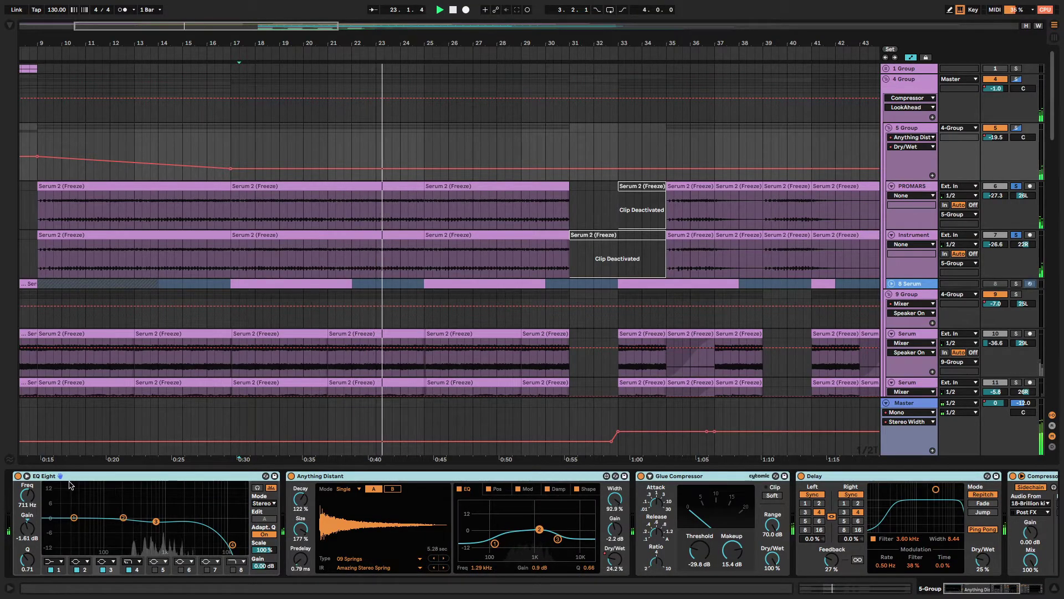
pyautogui.hotkey('ctrl', 'g')
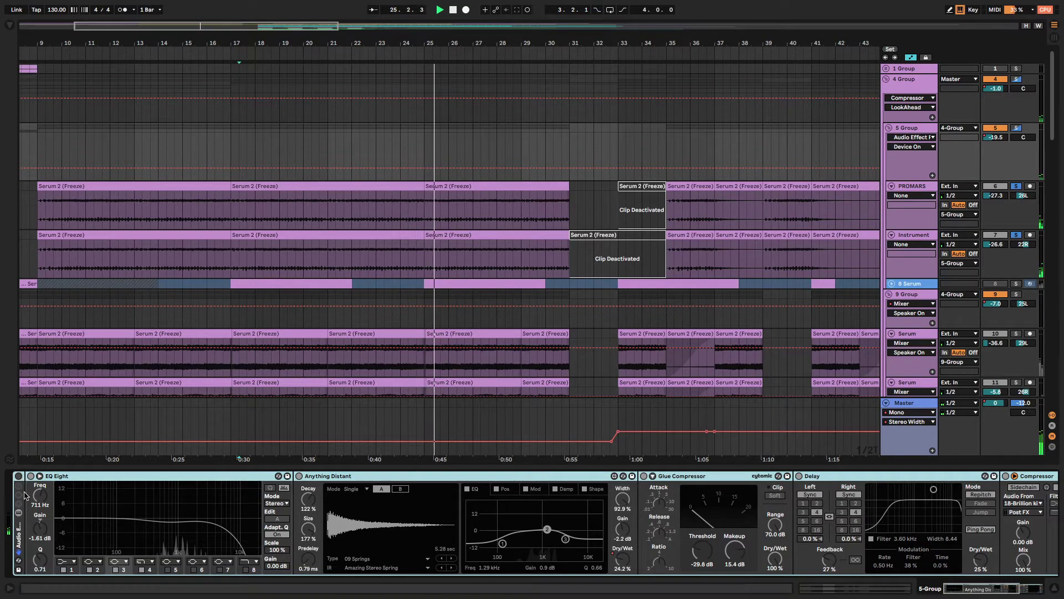
pyautogui.click(18, 476)
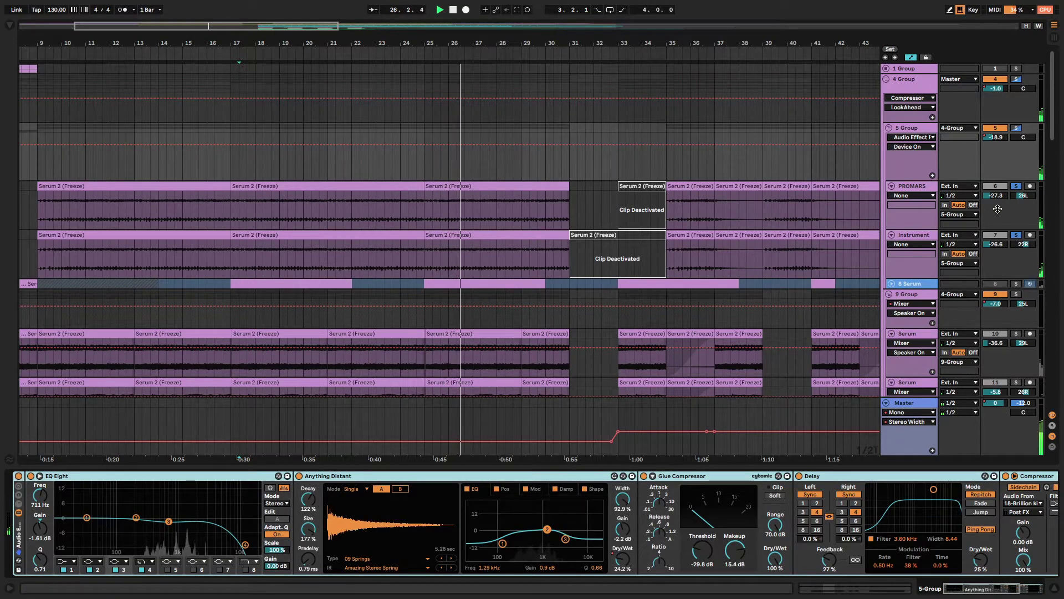
# Show the 9 Group's LFO, Auto Filter, Delay and EQ Eight chain from bar 17
pyautogui.scroll(-2, 923, 317)
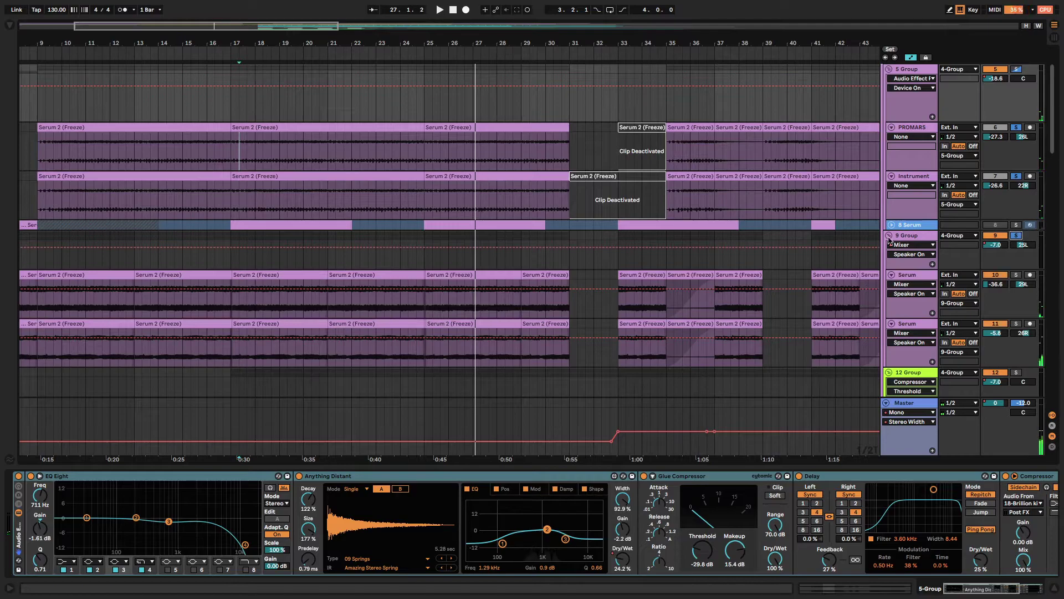
pyautogui.click(231, 232)
pyautogui.scroll(-5, 734, 294)
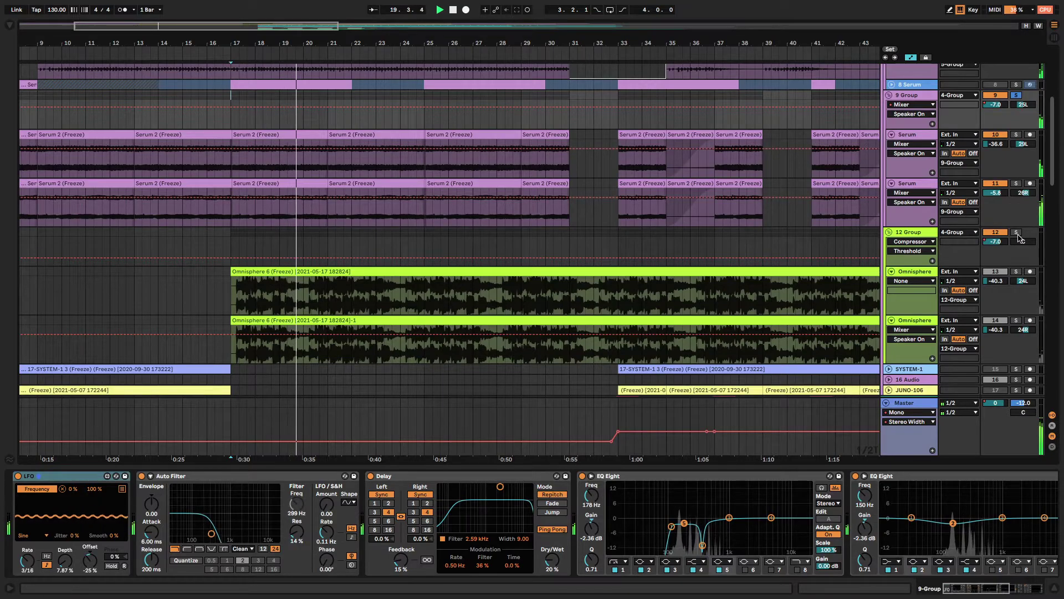
# Briefly solo the 12 Group, then unsolo it and stop playback
pyautogui.click(1017, 232)
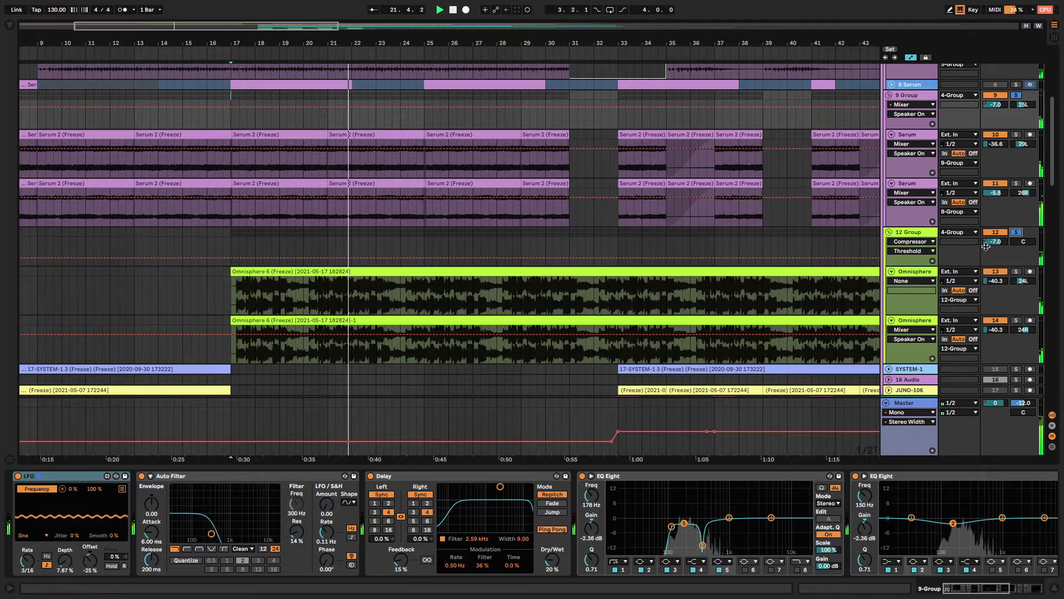
pyautogui.click(1016, 233)
pyautogui.press('space')
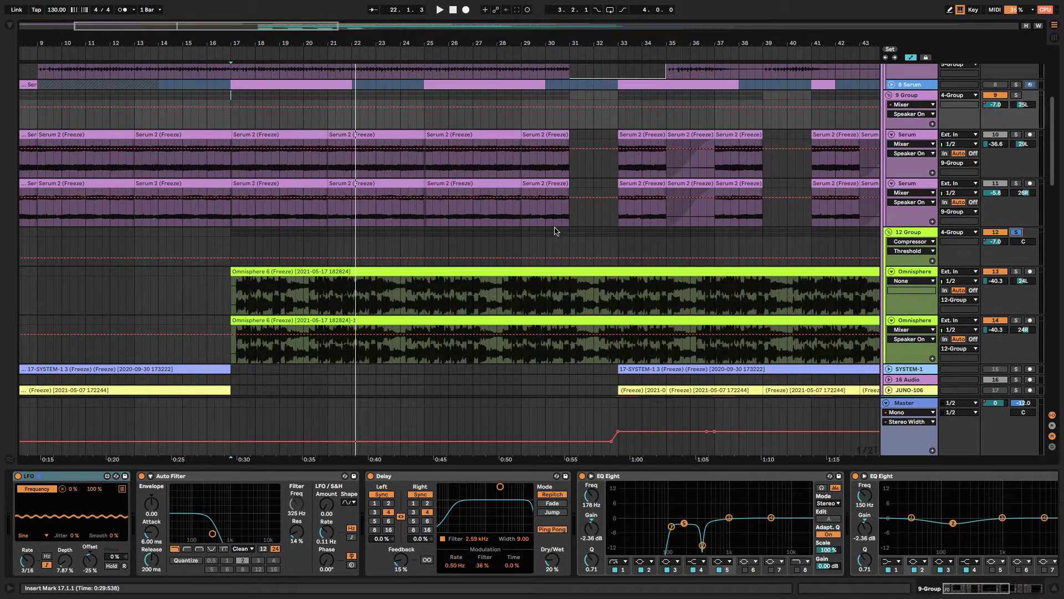
# Select both Omnisphere tracks, then show the 12 Group's chain and solo it again
pyautogui.click(910, 275)
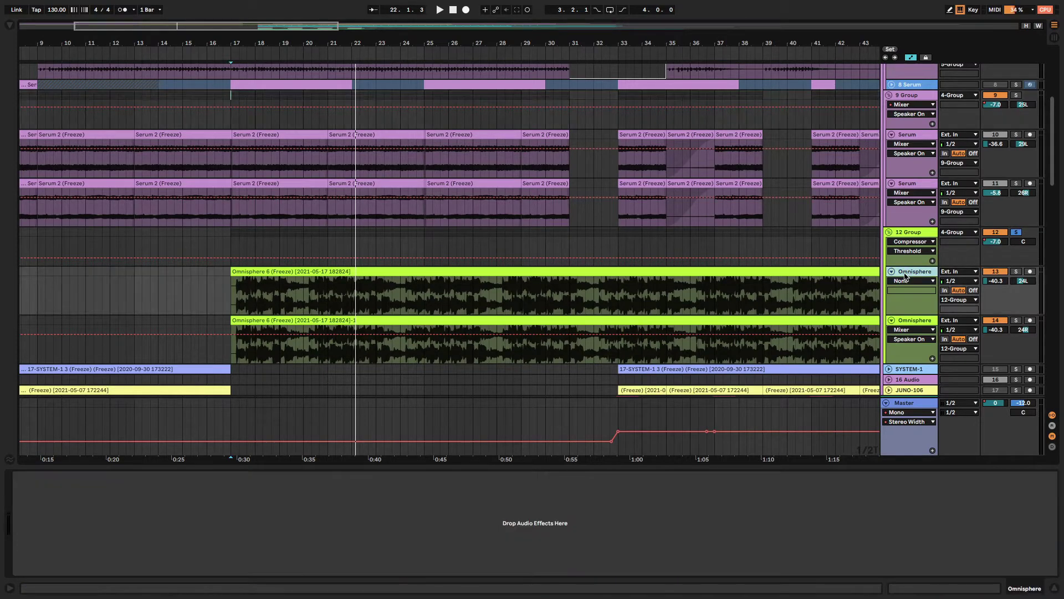
pyautogui.keyDown('shift'); pyautogui.click(910, 320); pyautogui.keyUp('shift')
pyautogui.click(930, 239)
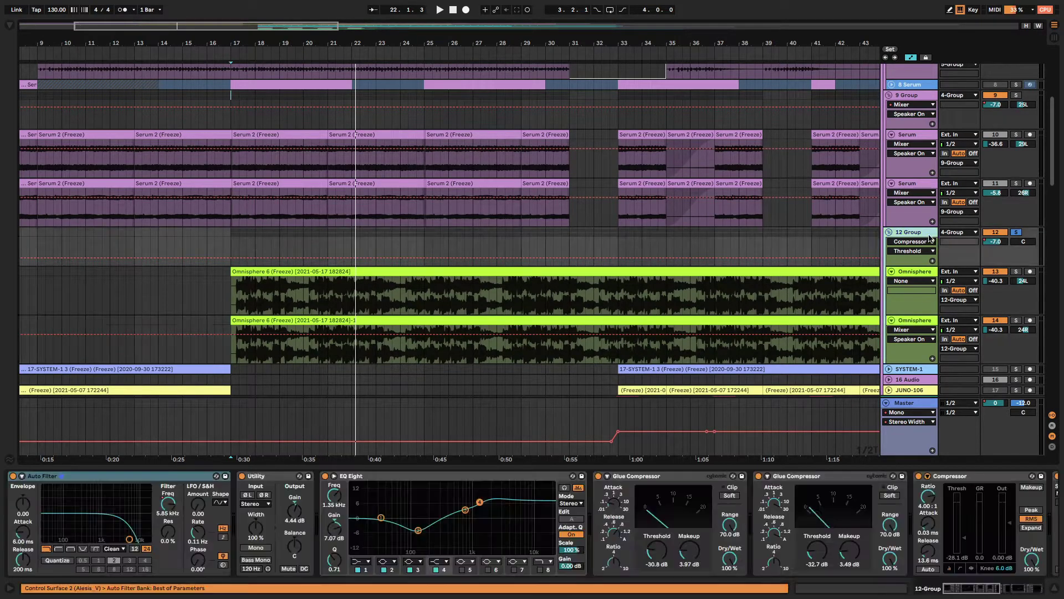
pyautogui.click(1017, 233)
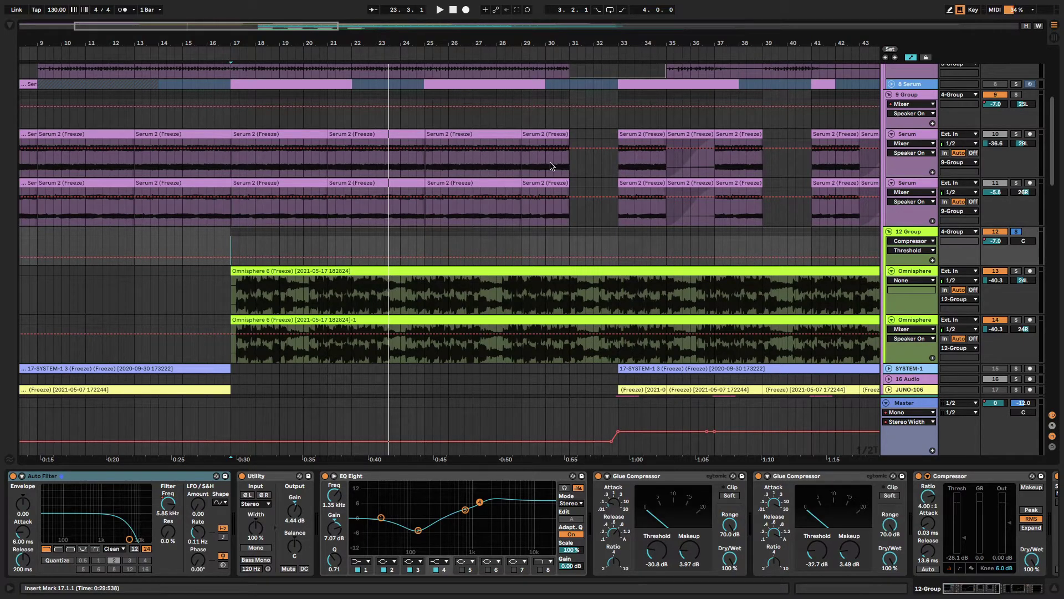
# Dismiss the Serum lane's edit menu, show the 12 Group's chain, and play from bar 16
pyautogui.rightClick(562, 150)
pyautogui.press('Escape')
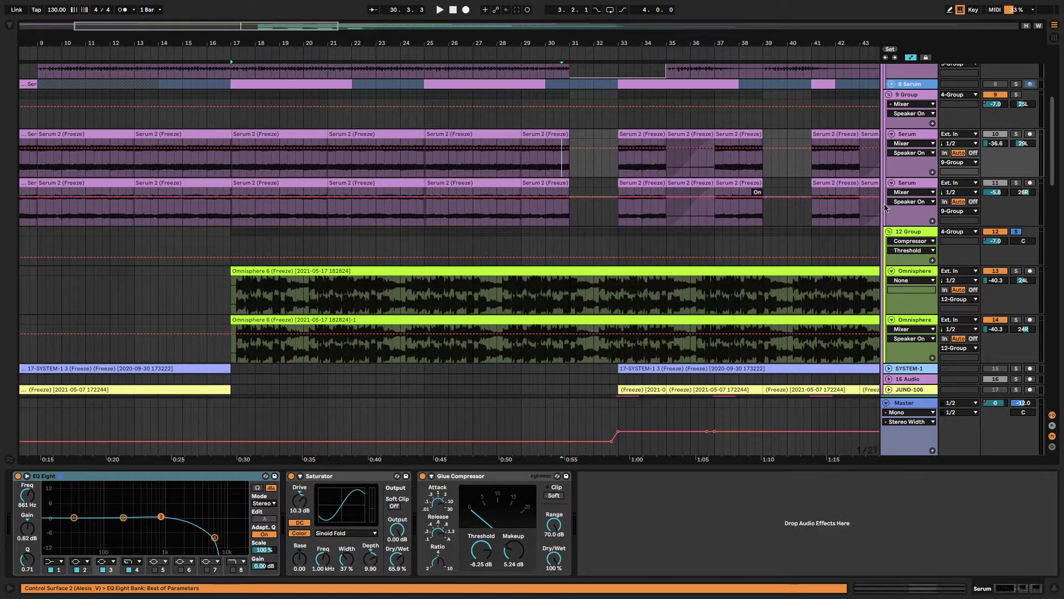
pyautogui.click(921, 231)
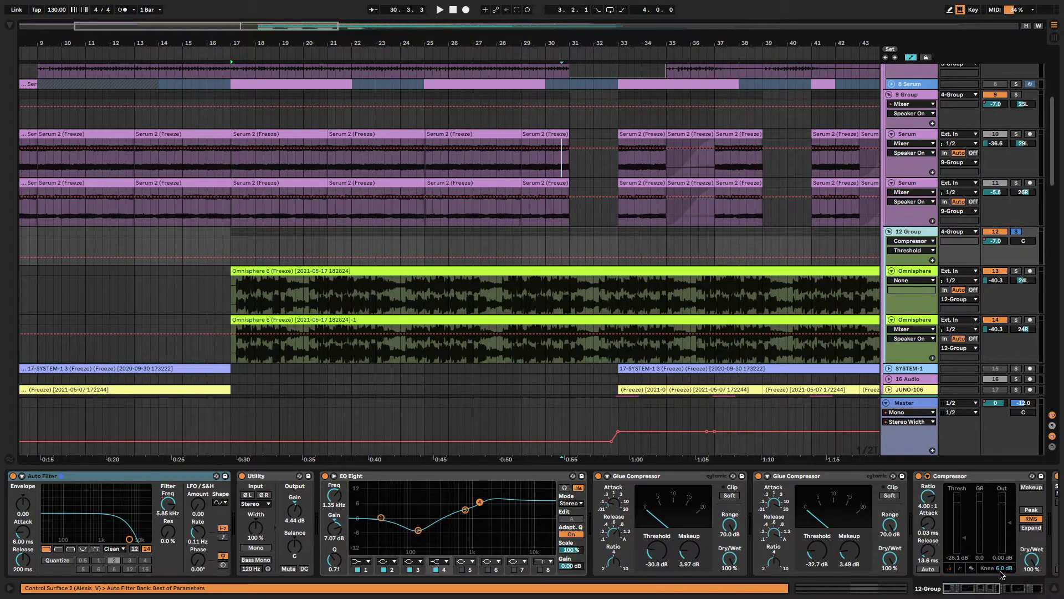
pyautogui.hscroll(5, 923, 579)
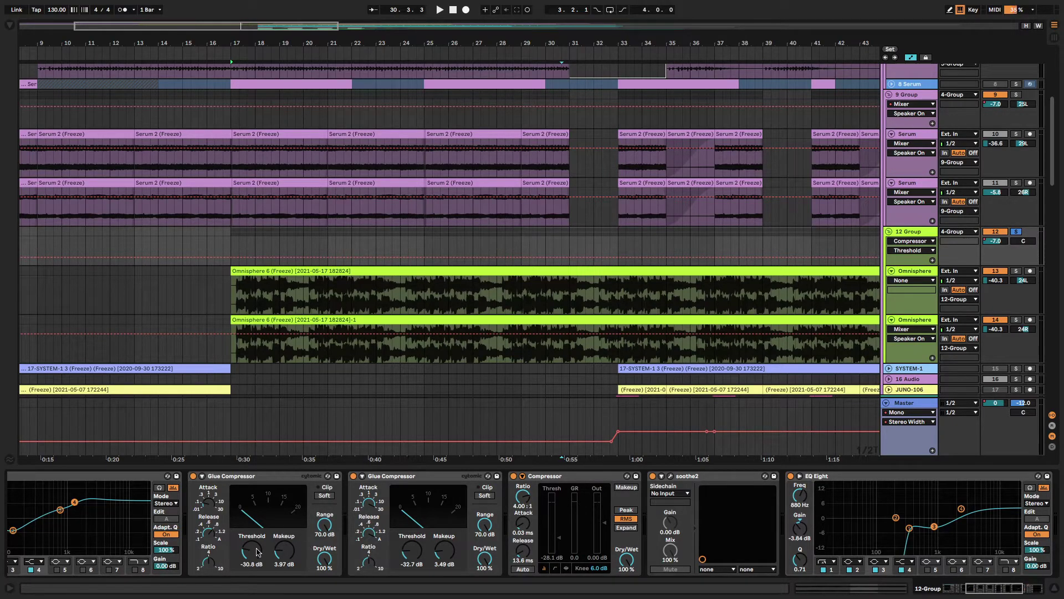
pyautogui.click(224, 234)
pyautogui.press('space')
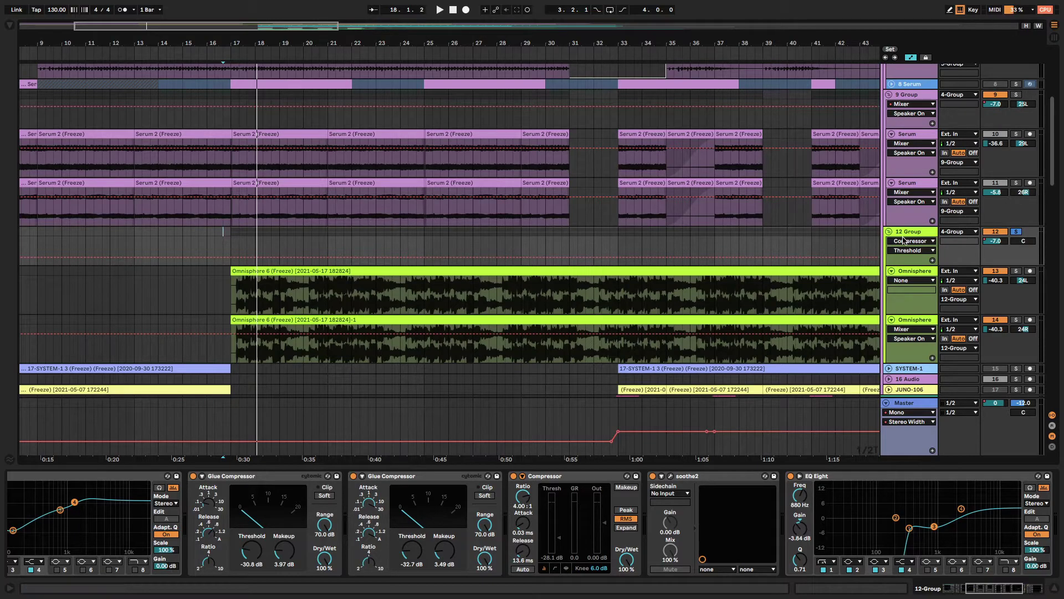
# Solo the 5 Group and PROMARS tracks and switch the Instrument track back on
pyautogui.scroll(-4, 903, 240)
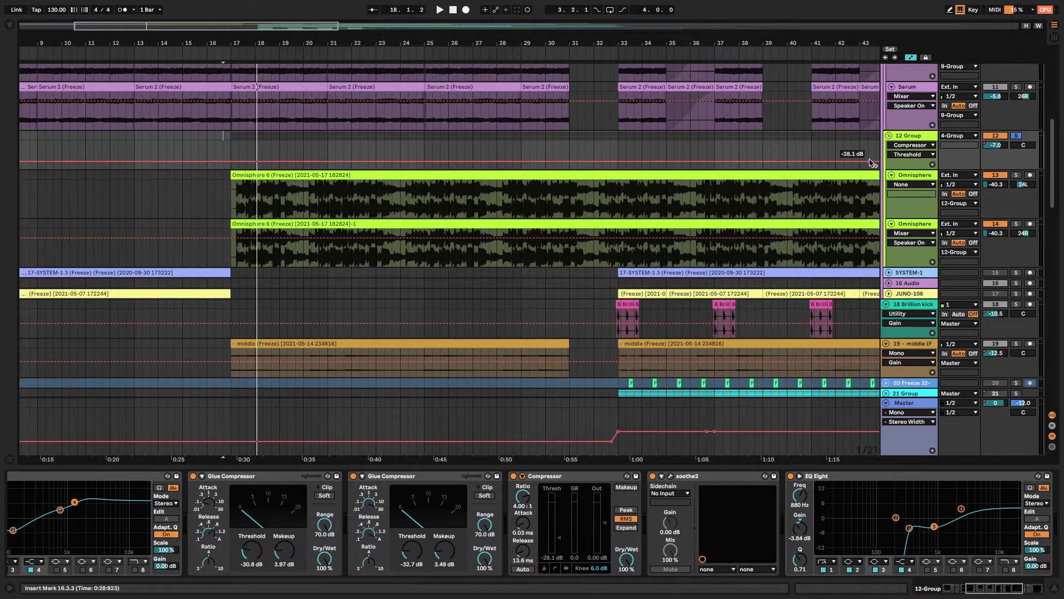
pyautogui.scroll(-6, 886, 271)
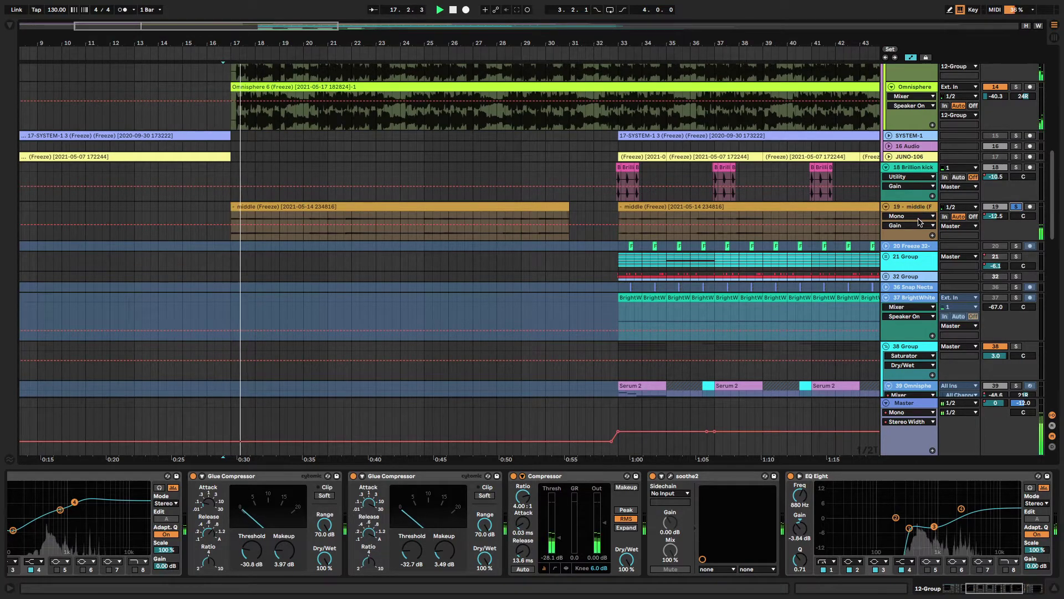
pyautogui.scroll(8, 899, 297)
pyautogui.scroll(9, 899, 294)
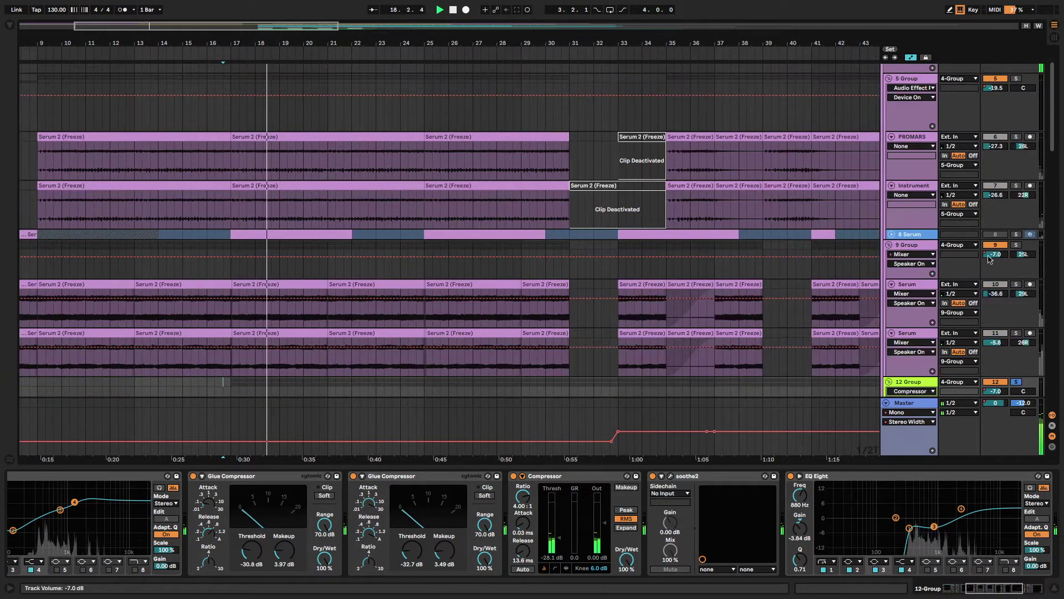
pyautogui.click(1016, 136)
pyautogui.click(1017, 78)
pyautogui.click(996, 185)
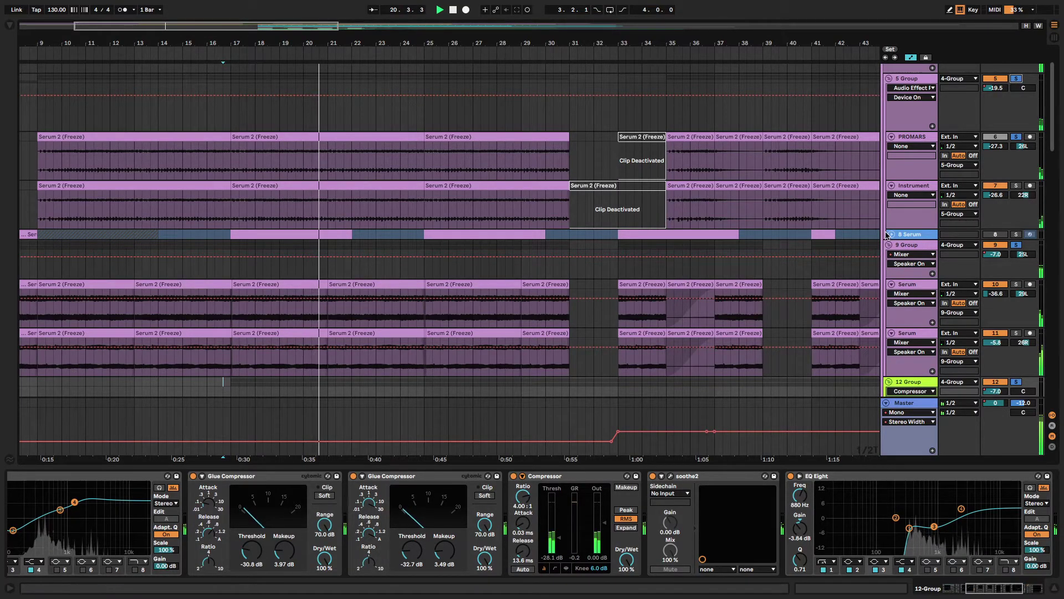
pyautogui.scroll(-20, 838, 248)
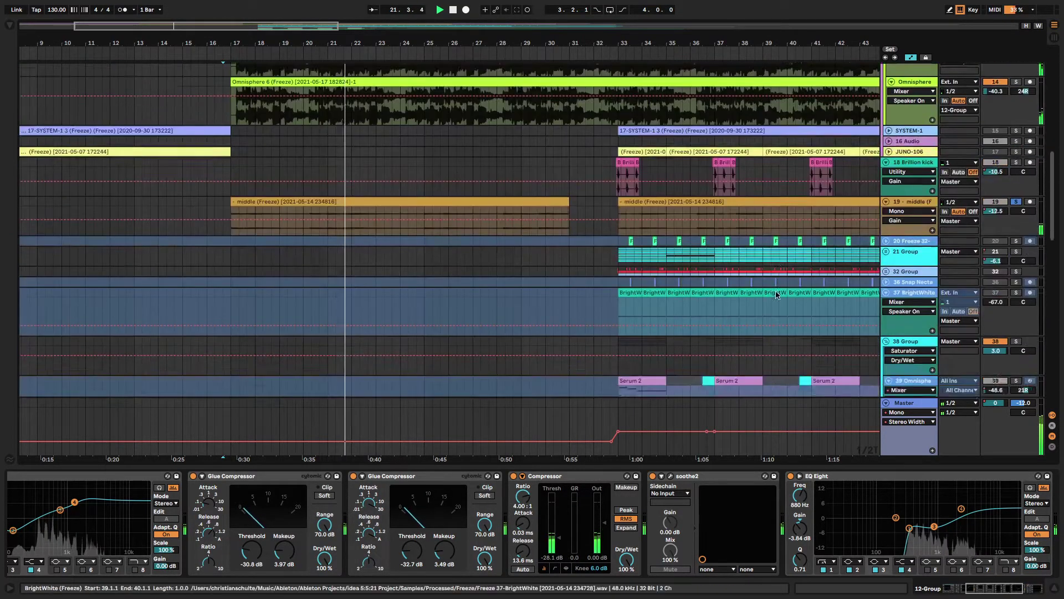
pyautogui.scroll(20, 779, 299)
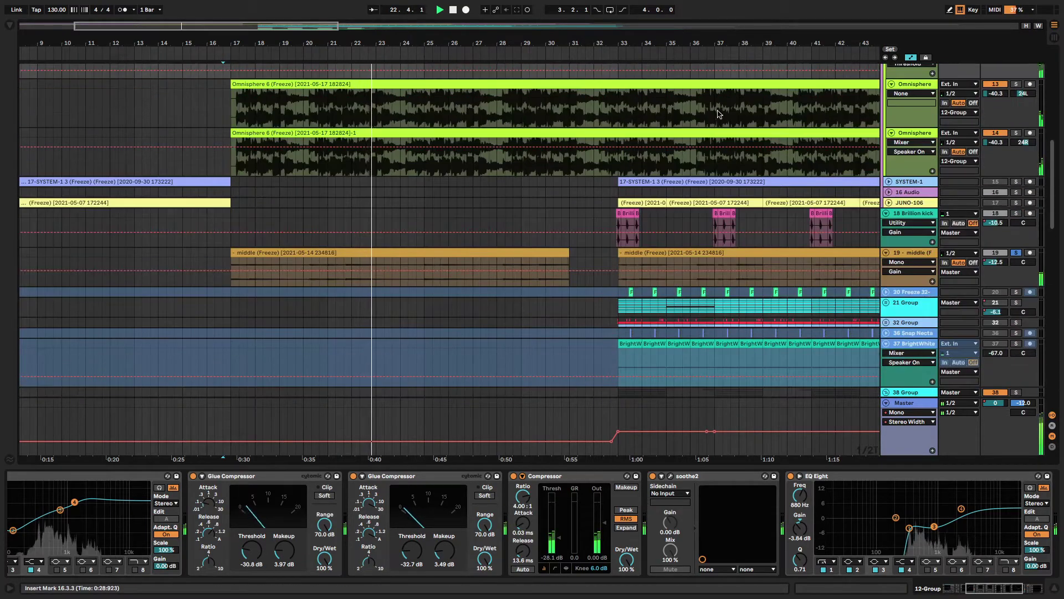
pyautogui.hscroll(5, 503, 205)
pyautogui.scroll(-5, 715, 318)
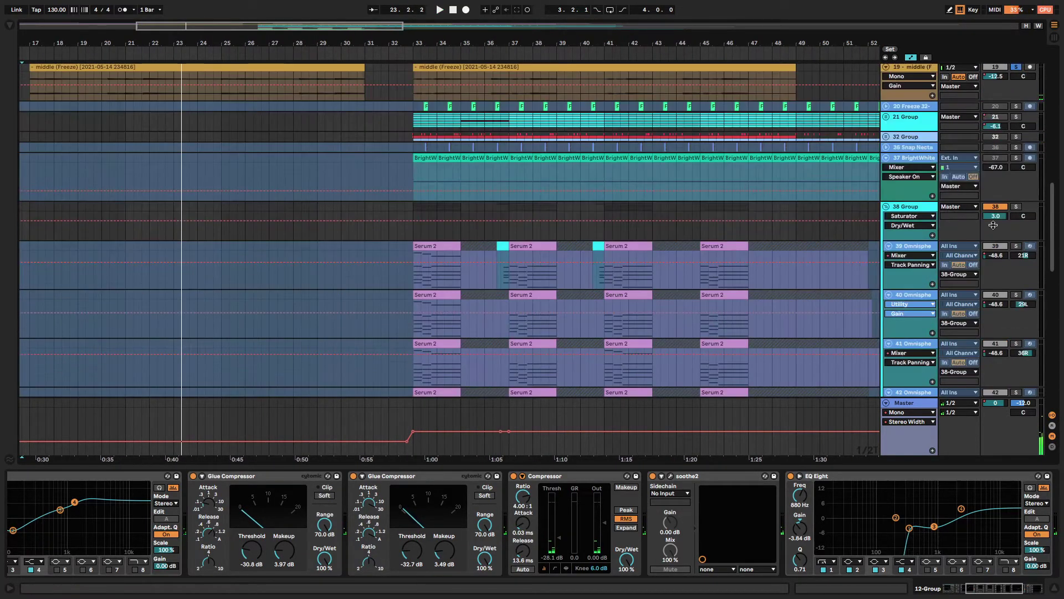
# Play from the Snap Nectarine marker with BrightWhite (track 37) soloed, then stop playback
pyautogui.click(391, 151)
pyautogui.press('space')
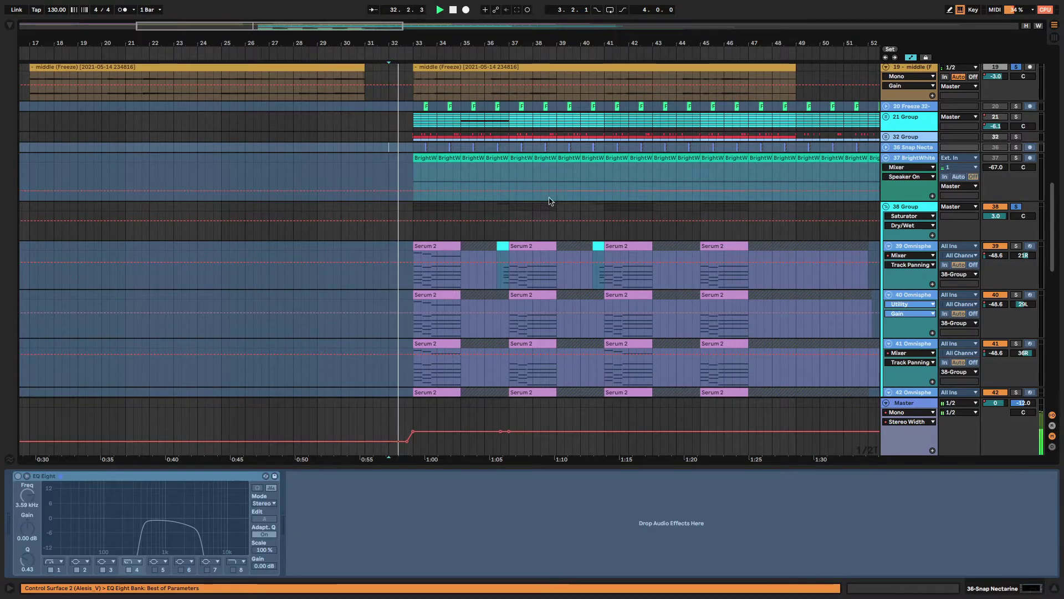
pyautogui.scroll(3, 559, 222)
pyautogui.click(1015, 295)
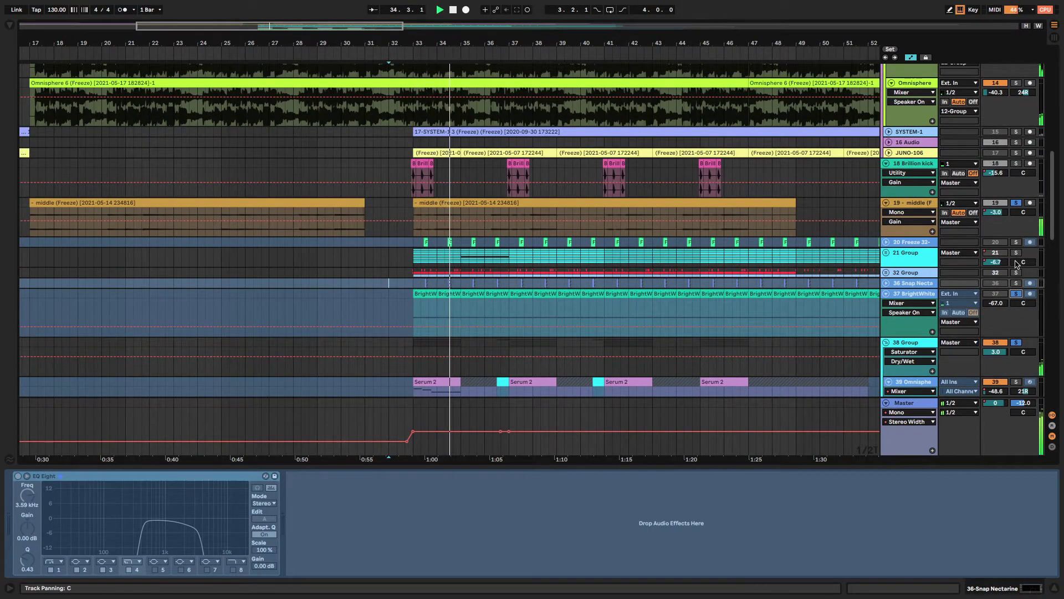
pyautogui.scroll(-3, 560, 346)
pyautogui.scroll(3, 560, 347)
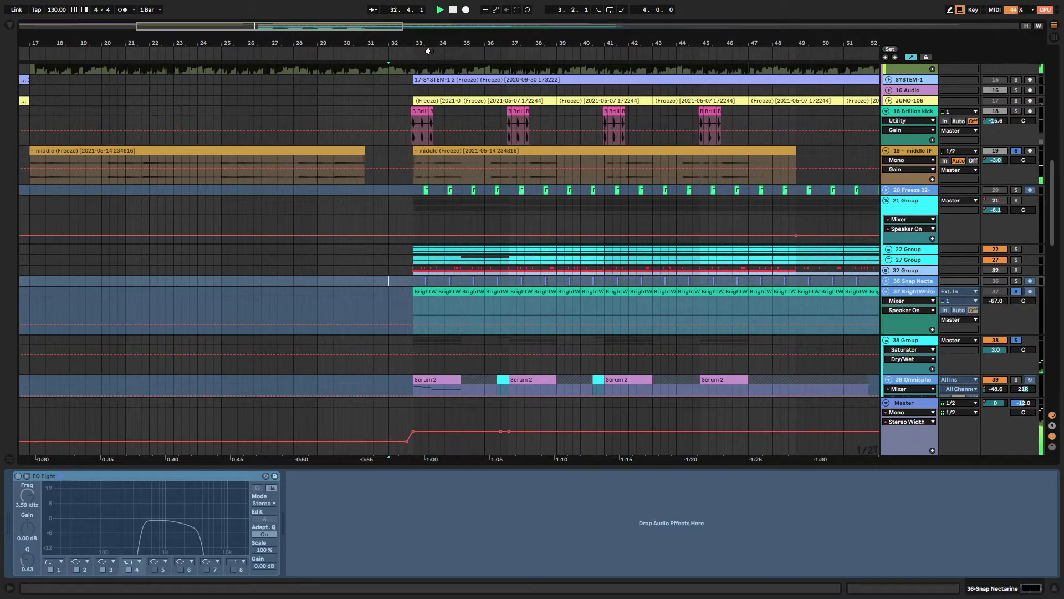
pyautogui.press('space')
# Zoom out, select the 21 Group, switch its speaker automation on, and solo it
pyautogui.press('w')
pyautogui.click(327, 238)
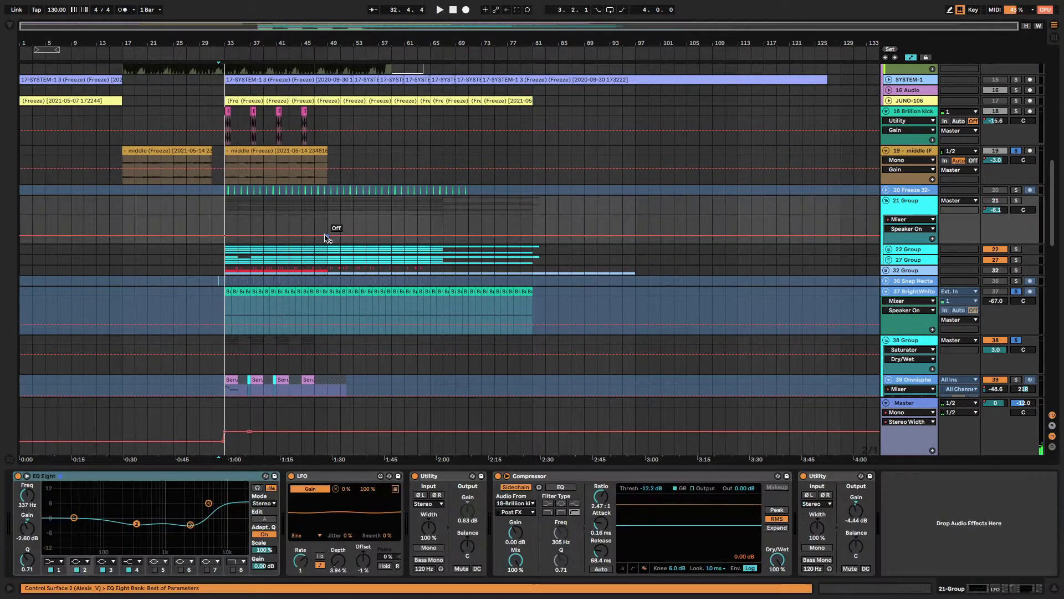
pyautogui.moveTo(289, 235); pyautogui.dragTo(225, 222)
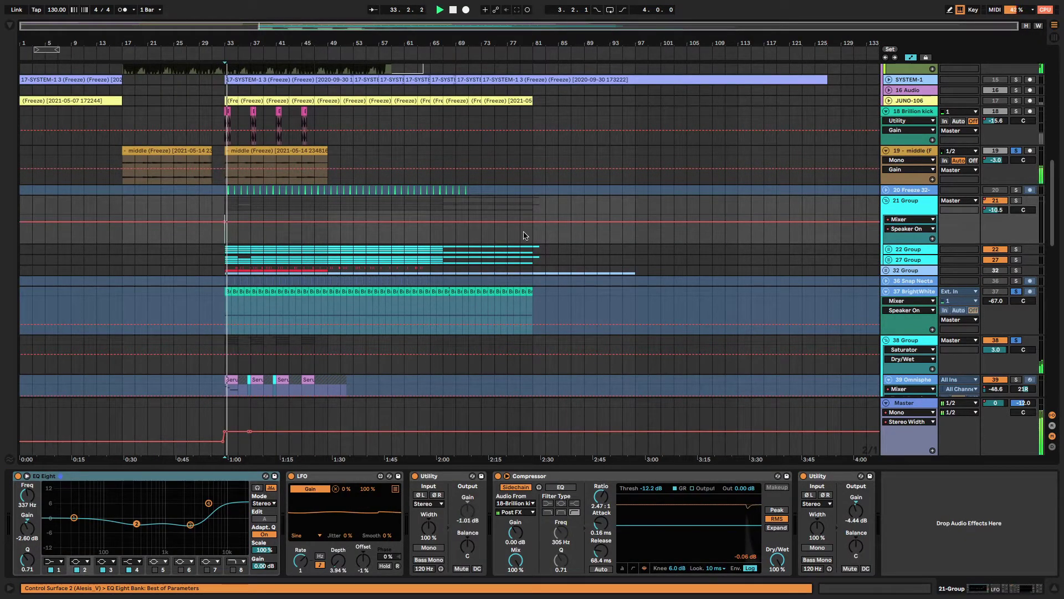
pyautogui.click(1017, 201)
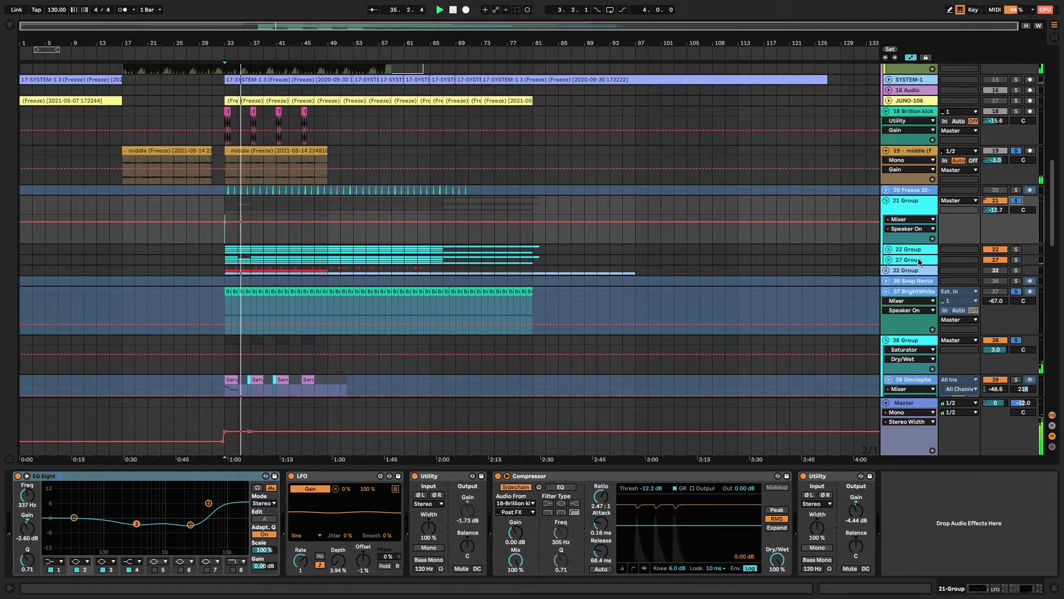
# Make the 21 Group the only soloed track, turn speaker automation off from bar 33, and replay
pyautogui.click(889, 249)
pyautogui.click(890, 250)
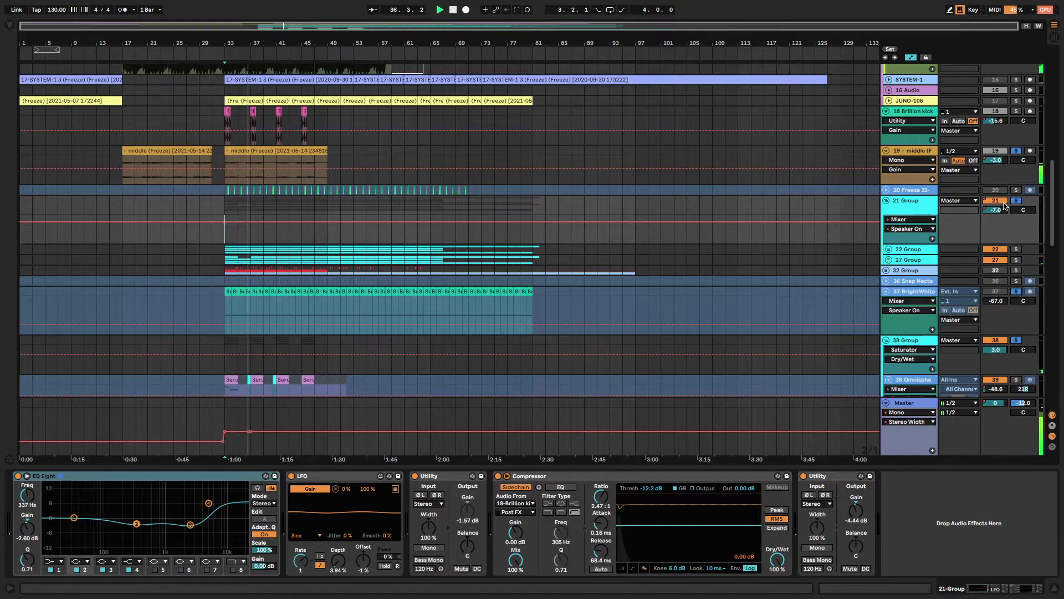
pyautogui.click(1017, 202)
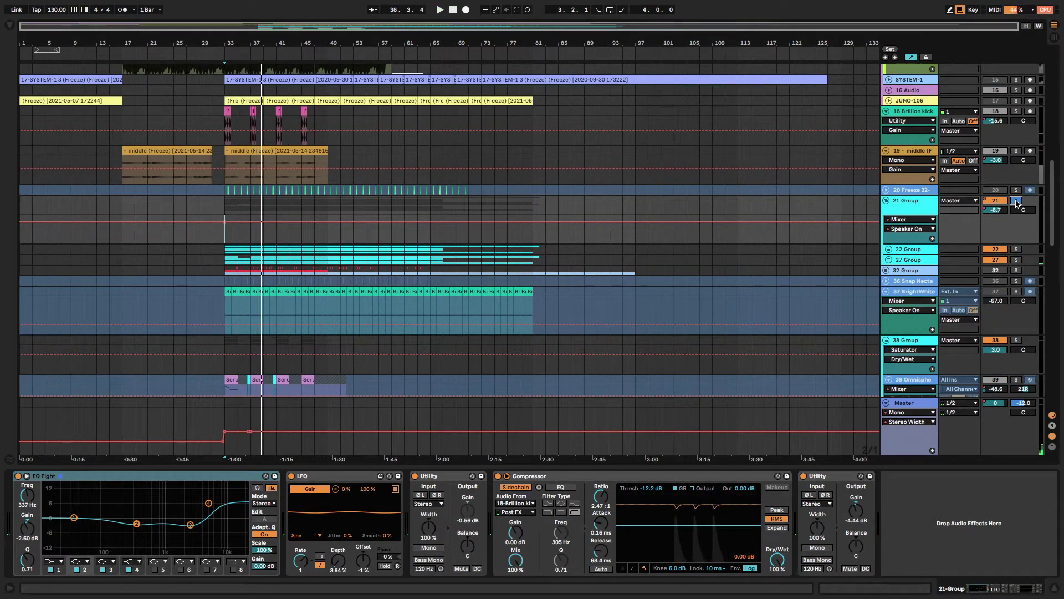
pyautogui.moveTo(307, 221); pyautogui.dragTo(307, 235)
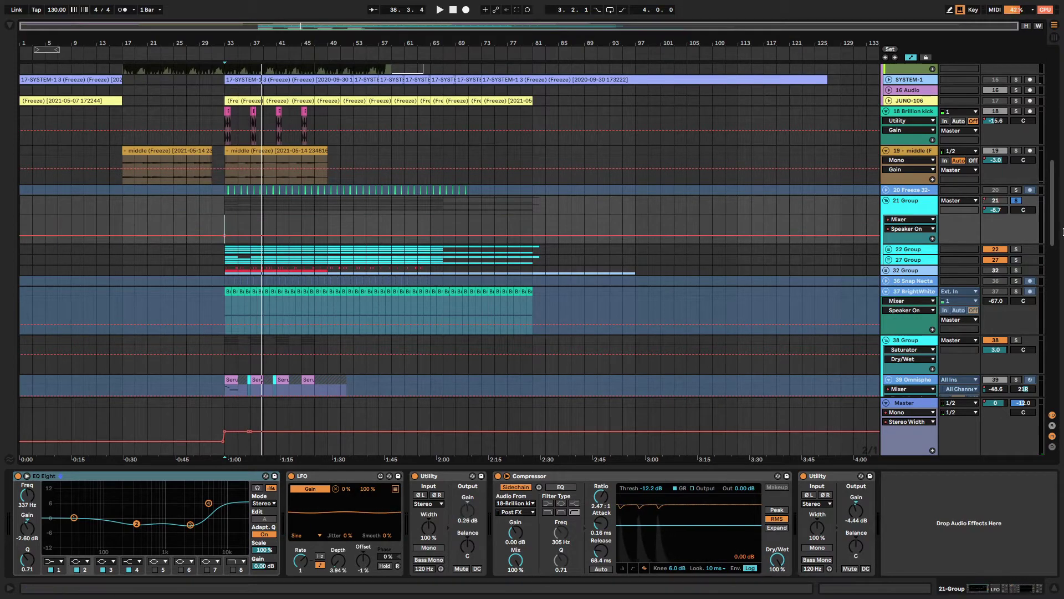
pyautogui.press('space')
pyautogui.press('space')
pyautogui.scroll(5, 684, 271)
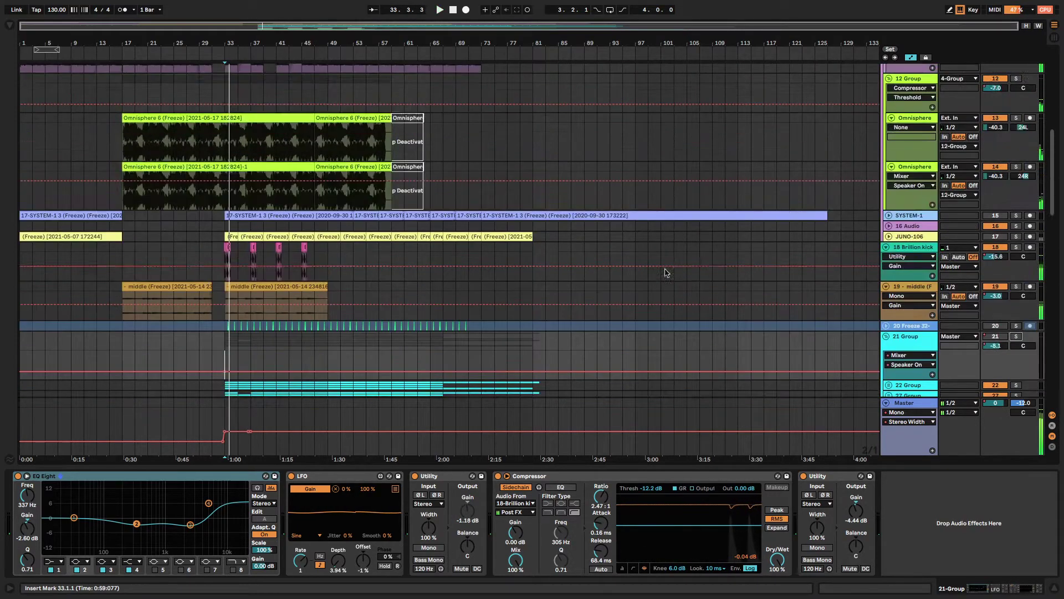
# Play the soloed Brillion kick zoomed in around bar 33, then select JUNO-106 and unsolo the kick
pyautogui.click(1017, 247)
pyautogui.press('space')
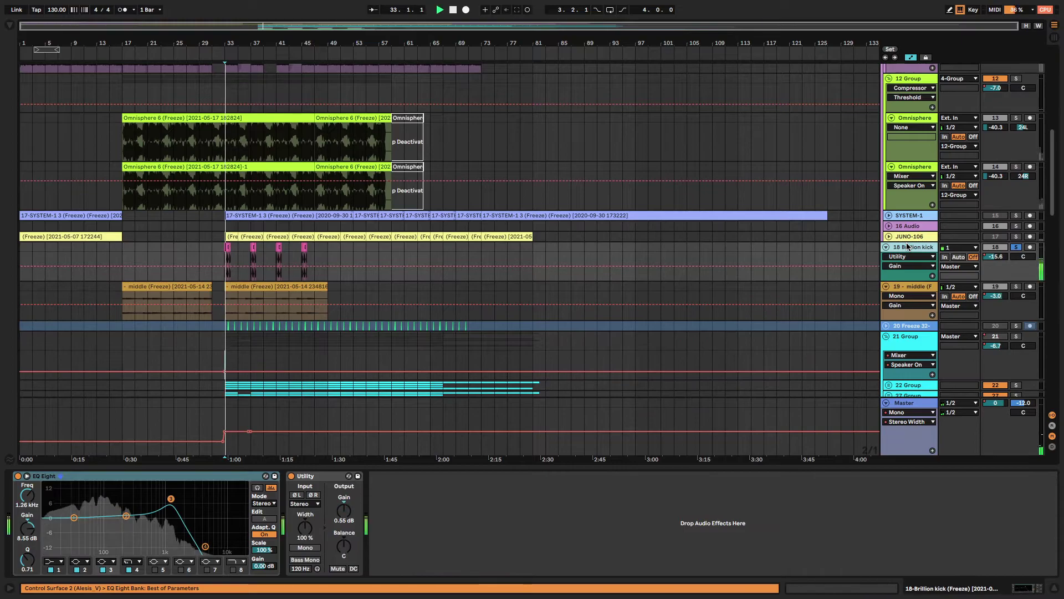
pyautogui.press('+')
pyautogui.press('+')
pyautogui.press('+')
pyautogui.press('+')
pyautogui.press('+')
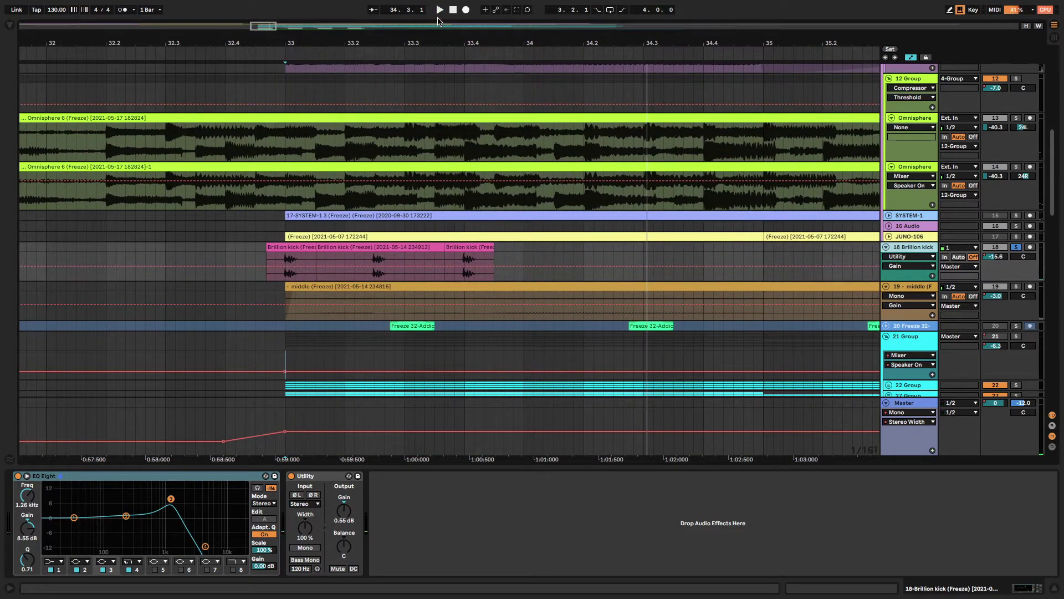
pyautogui.click(263, 239)
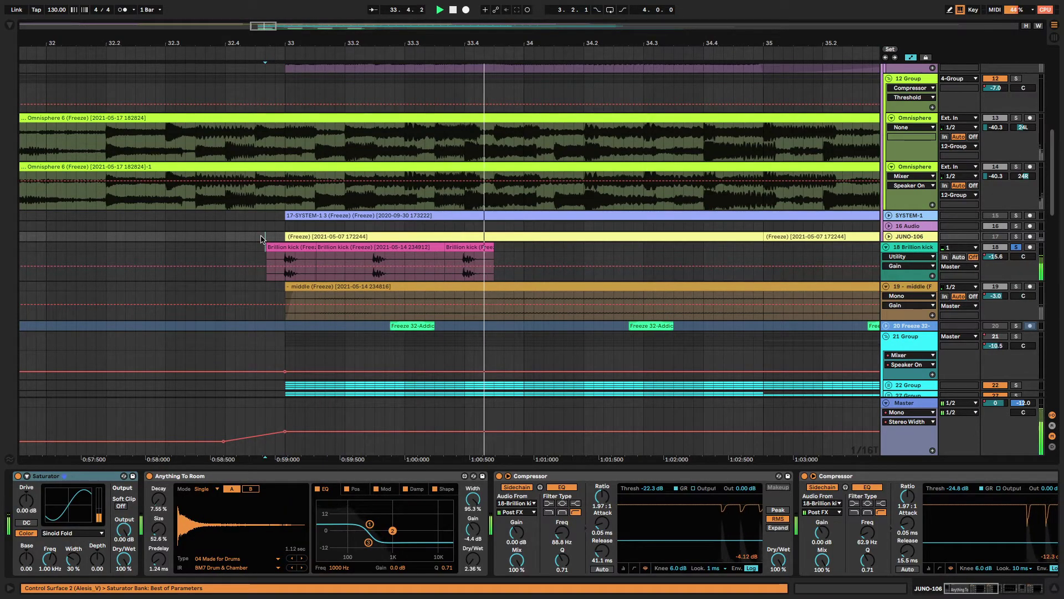
pyautogui.click(1016, 248)
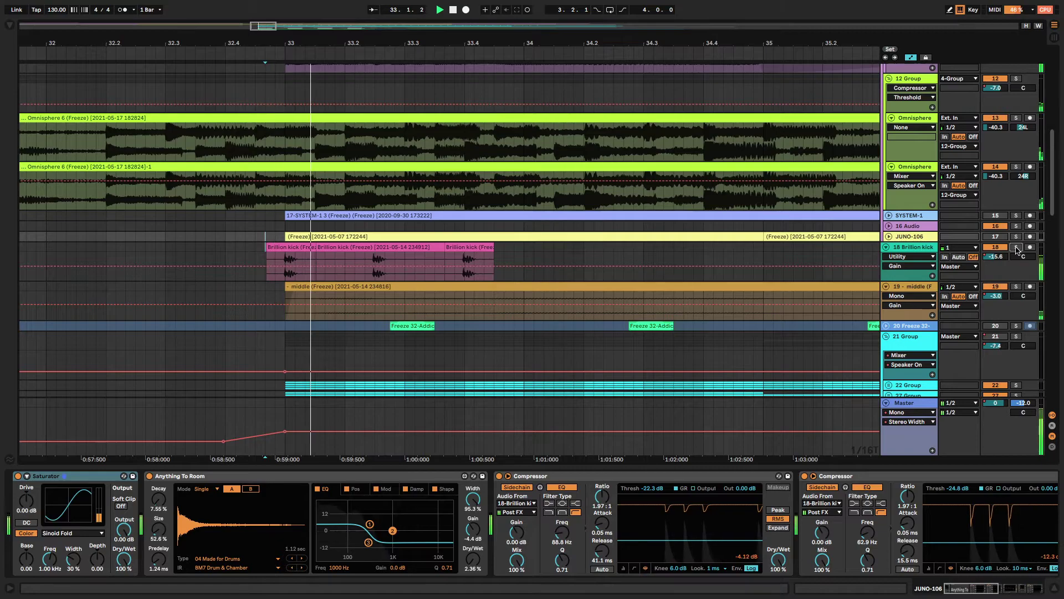
pyautogui.scroll(5, 828, 257)
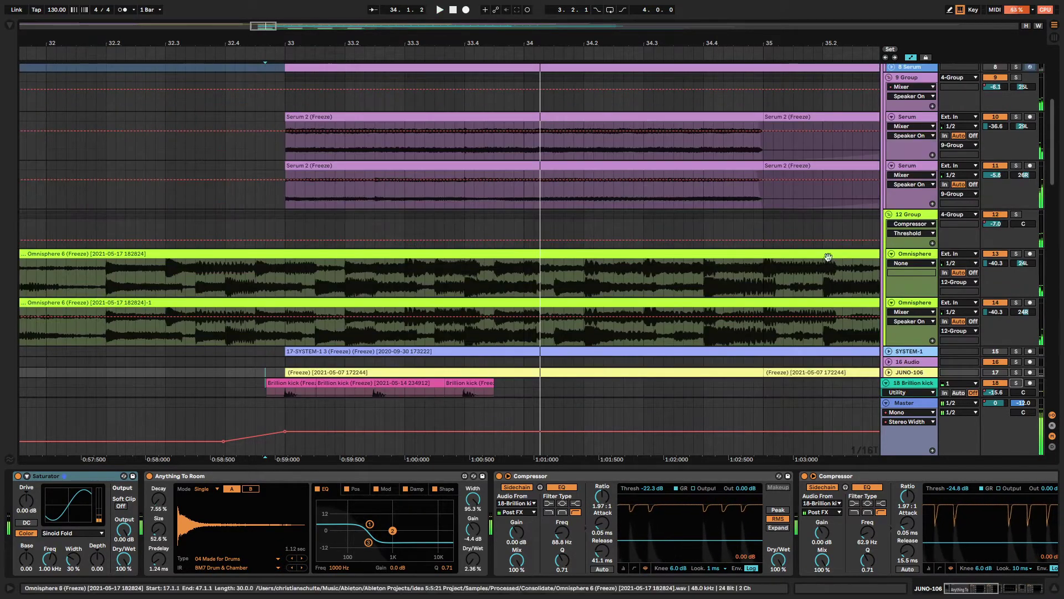
# Select the 12 Group, play from bar 33, unfold SYSTEM-1, and zoom out to bars 27–43
pyautogui.click(915, 214)
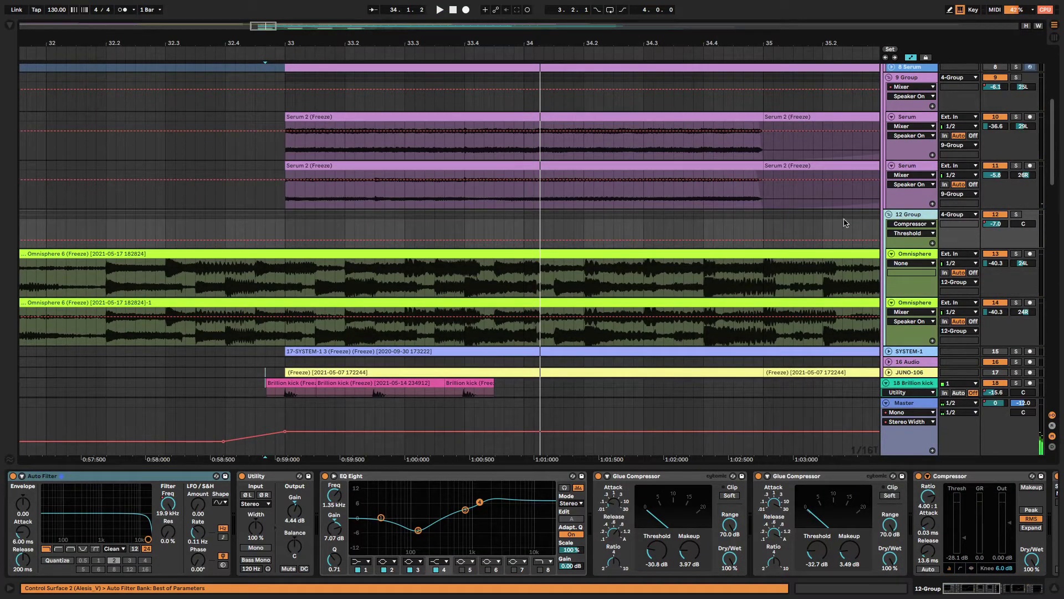
pyautogui.scroll(-2, 948, 327)
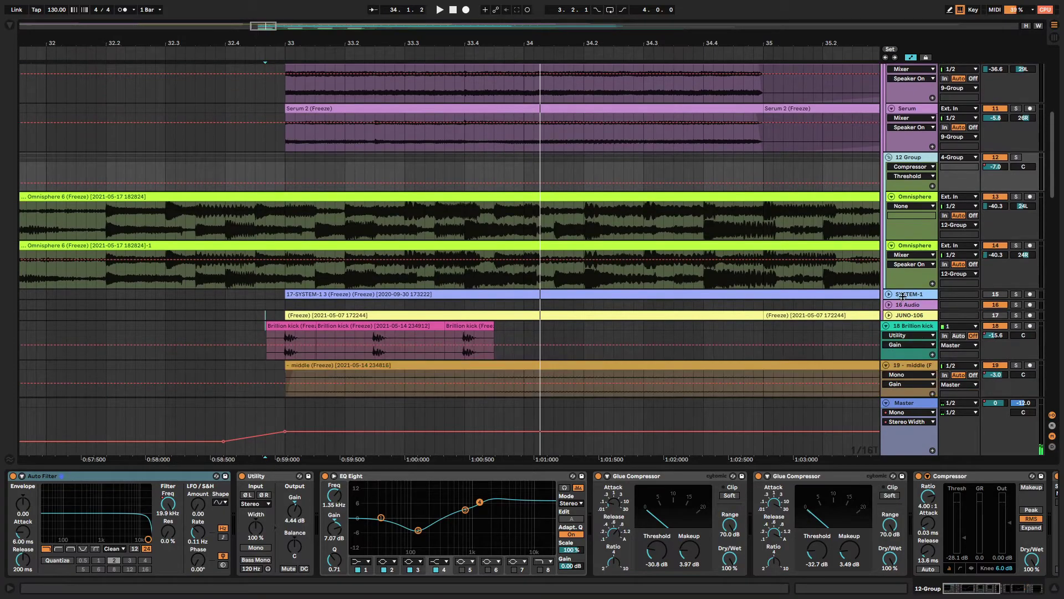
pyautogui.press('space')
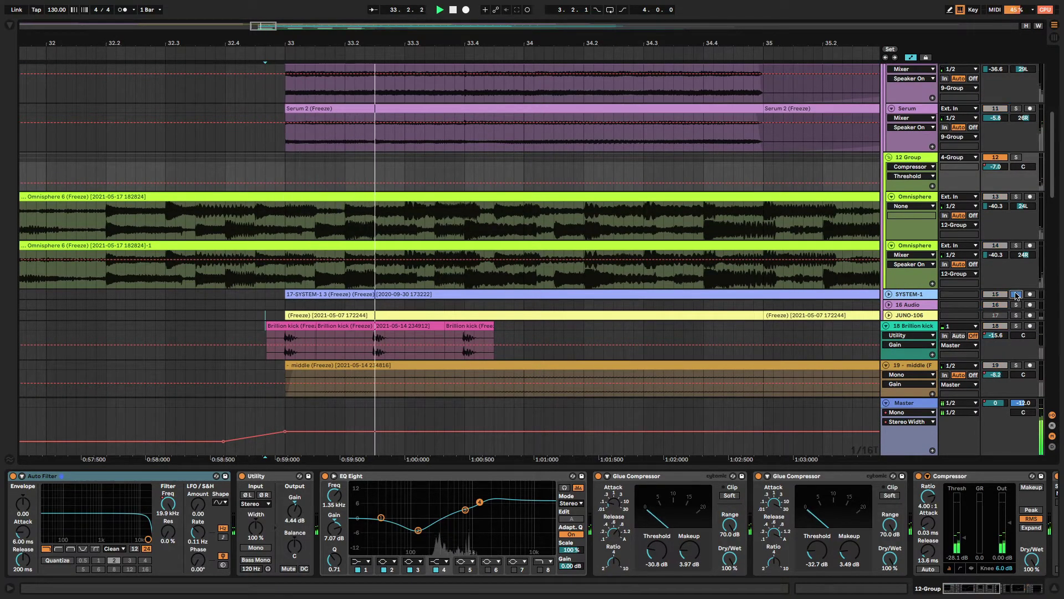
pyautogui.click(888, 294)
pyautogui.moveTo(418, 57); pyautogui.dragTo(417, 52)
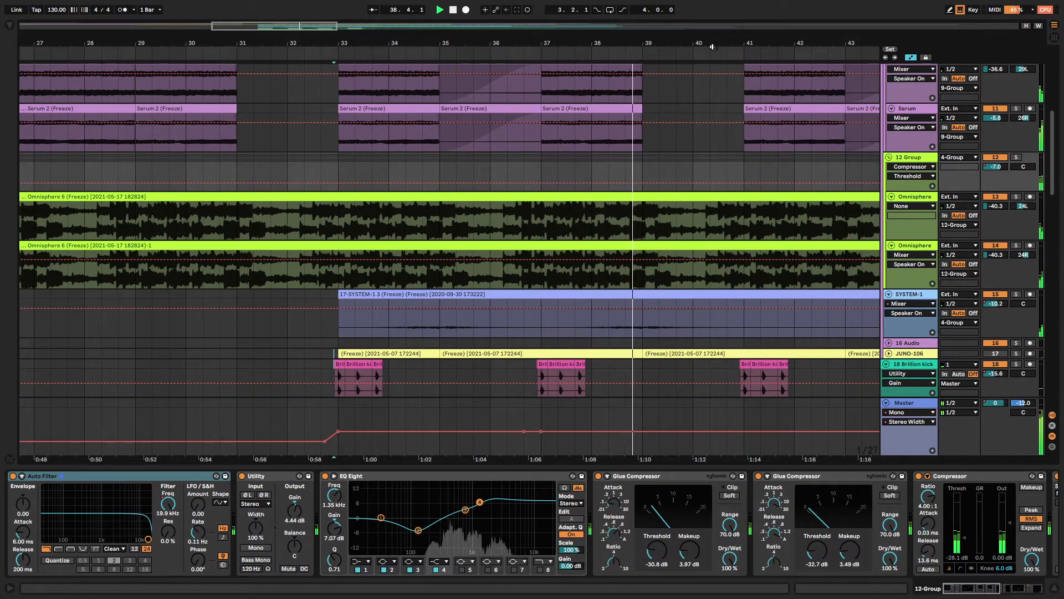
# Zoom out further, unfold JUNO-106, select its clip at bar 47, and stop playback
pyautogui.press('-')
pyautogui.press('-')
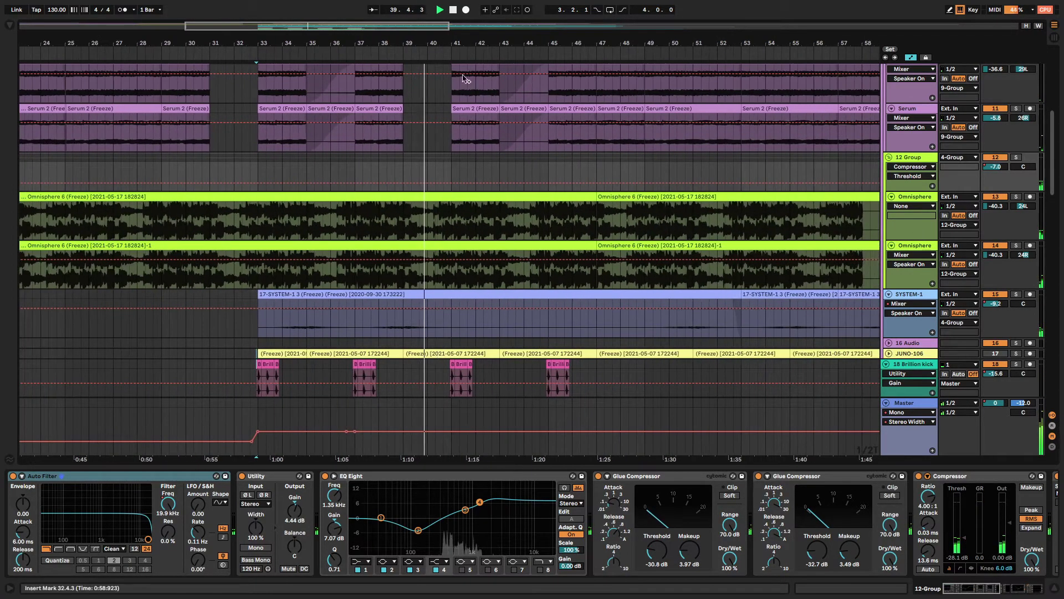
pyautogui.scroll(-5, 540, 215)
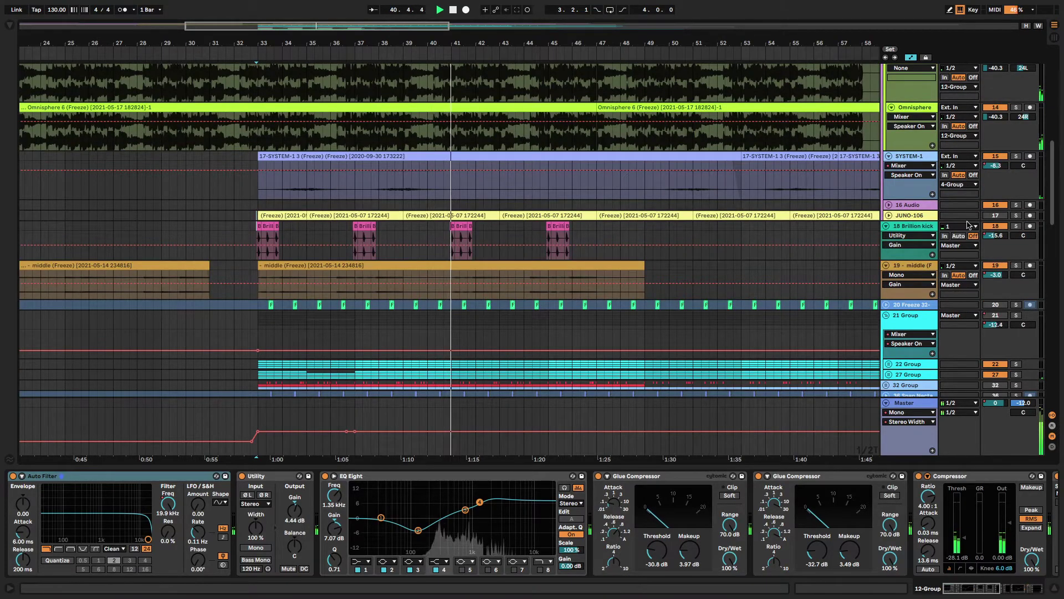
pyautogui.click(888, 216)
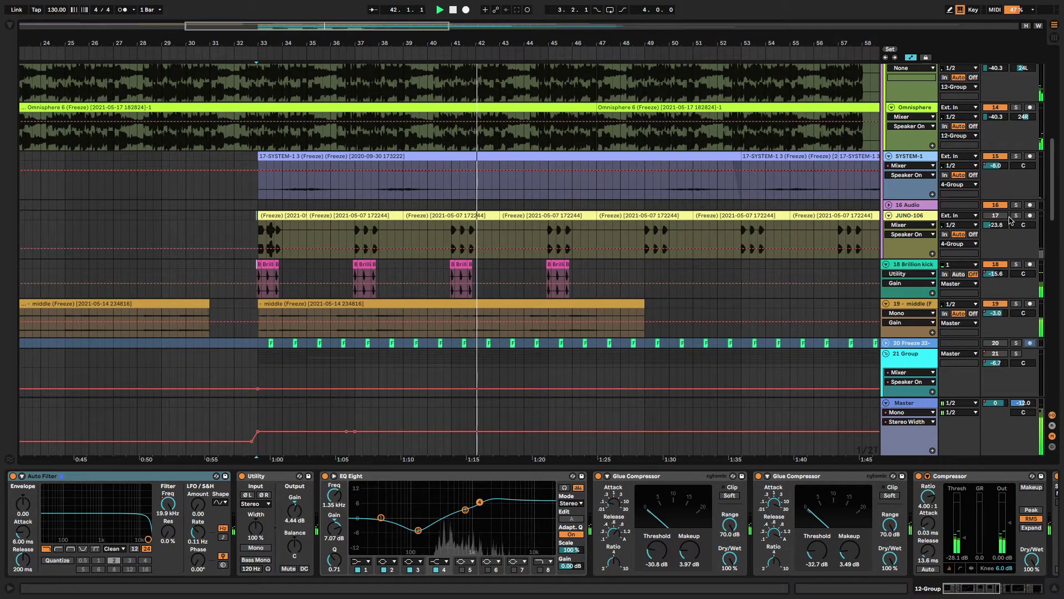
pyautogui.click(613, 216)
pyautogui.press('space')
# Audition the soloed JUNO-106 from a marker near bar 40, then fold the track back up
pyautogui.click(444, 241)
pyautogui.press('space')
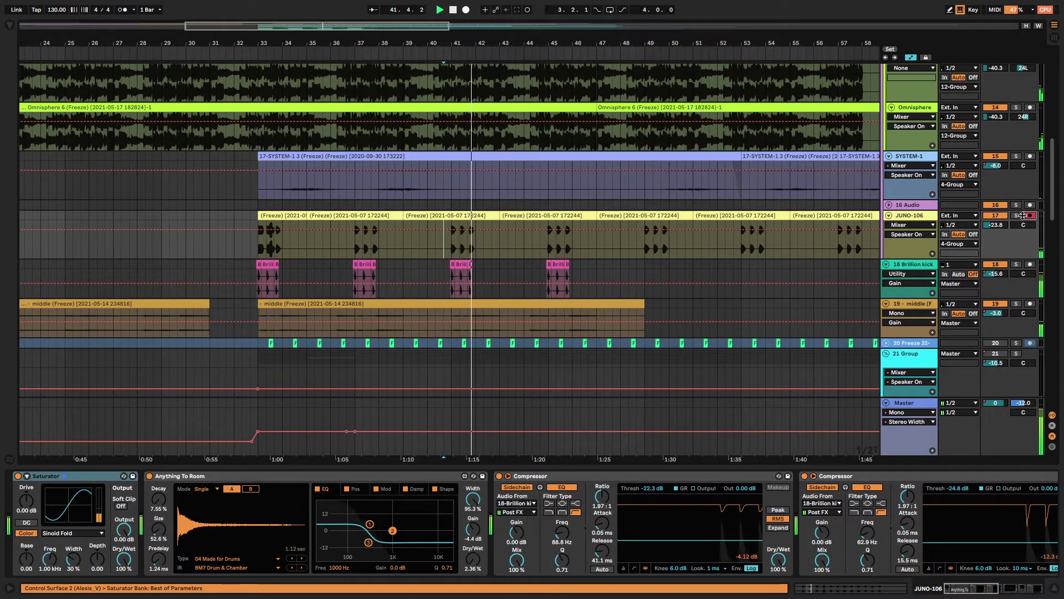
pyautogui.click(1016, 216)
pyautogui.press('space')
pyautogui.press('space')
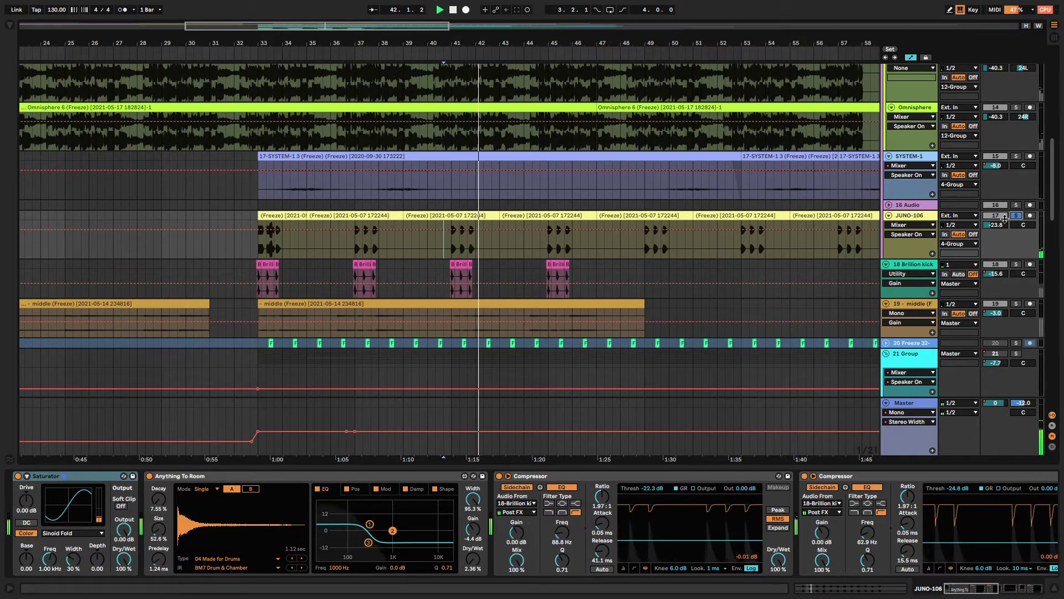
pyautogui.scroll(3, 855, 255)
pyautogui.scroll(-5, 855, 254)
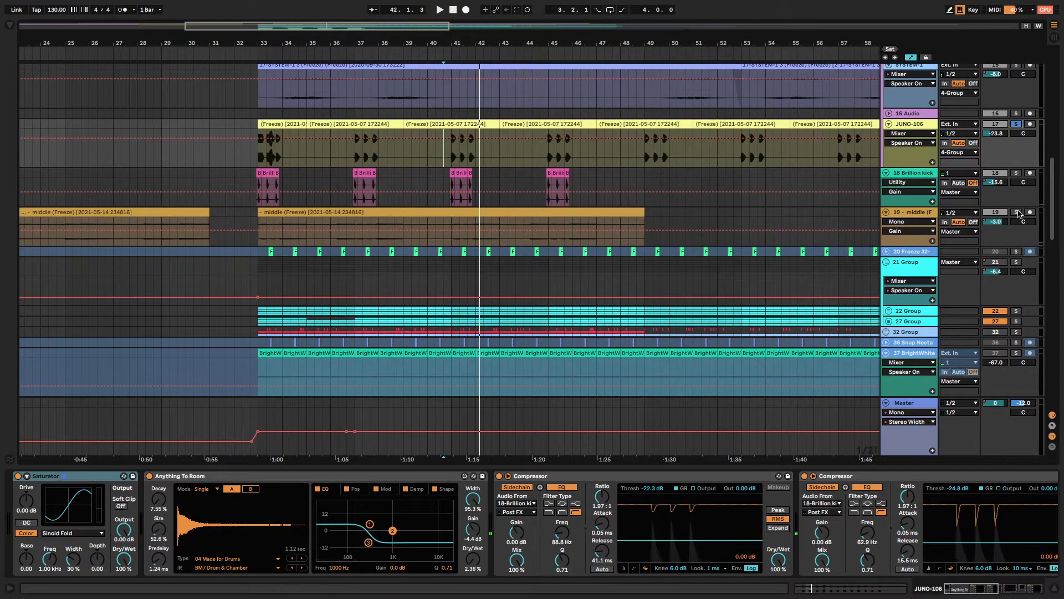
pyautogui.press('space')
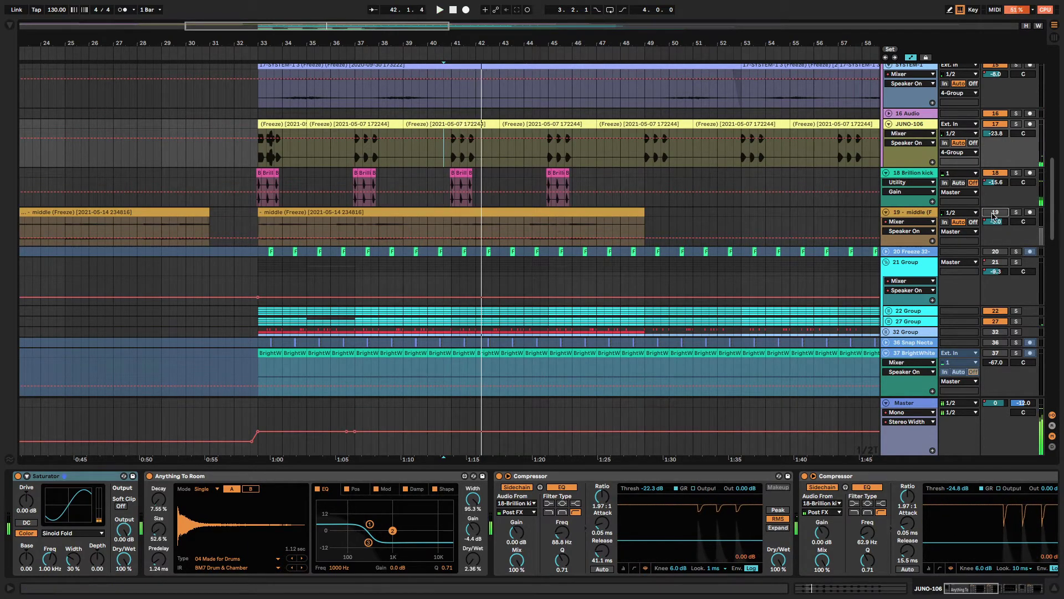
pyautogui.scroll(4, 975, 254)
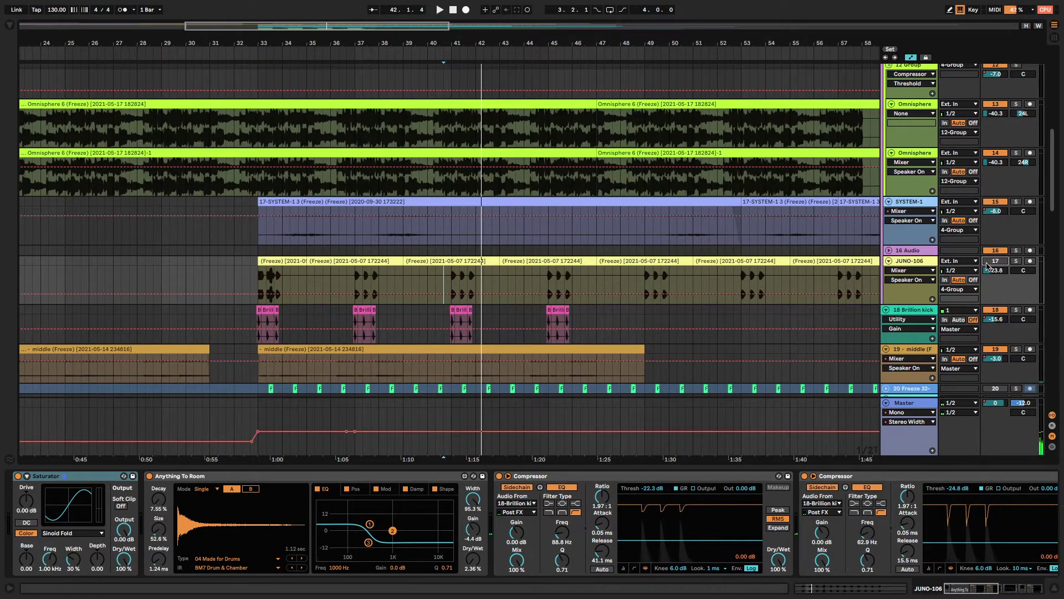
pyautogui.click(888, 260)
pyautogui.press('space')
pyautogui.scroll(-5, 704, 302)
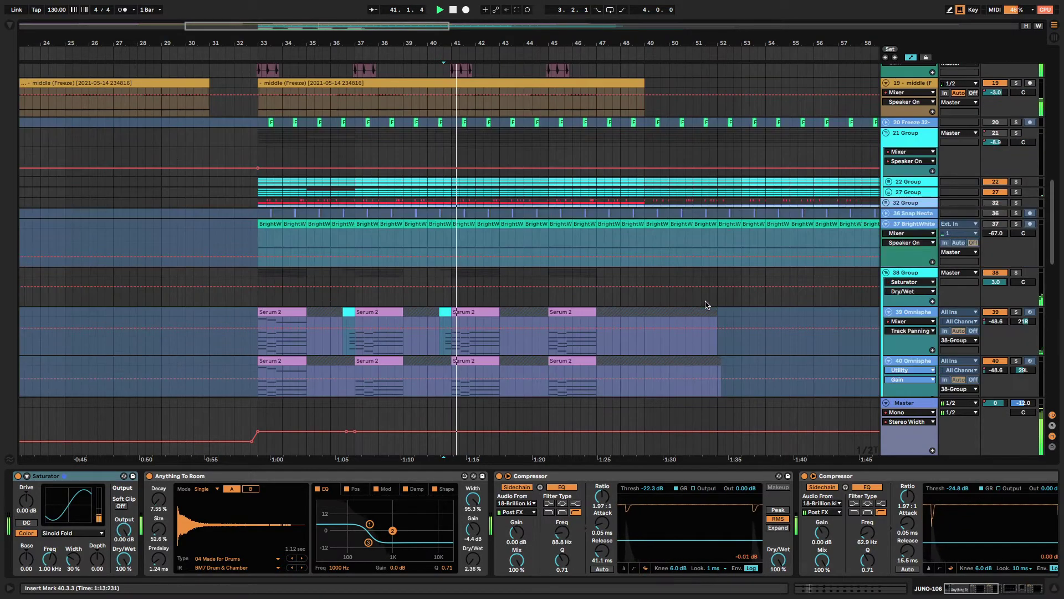
# Unfold the 32 Group to show its hi-hat tracks and switch the group back on
pyautogui.click(887, 203)
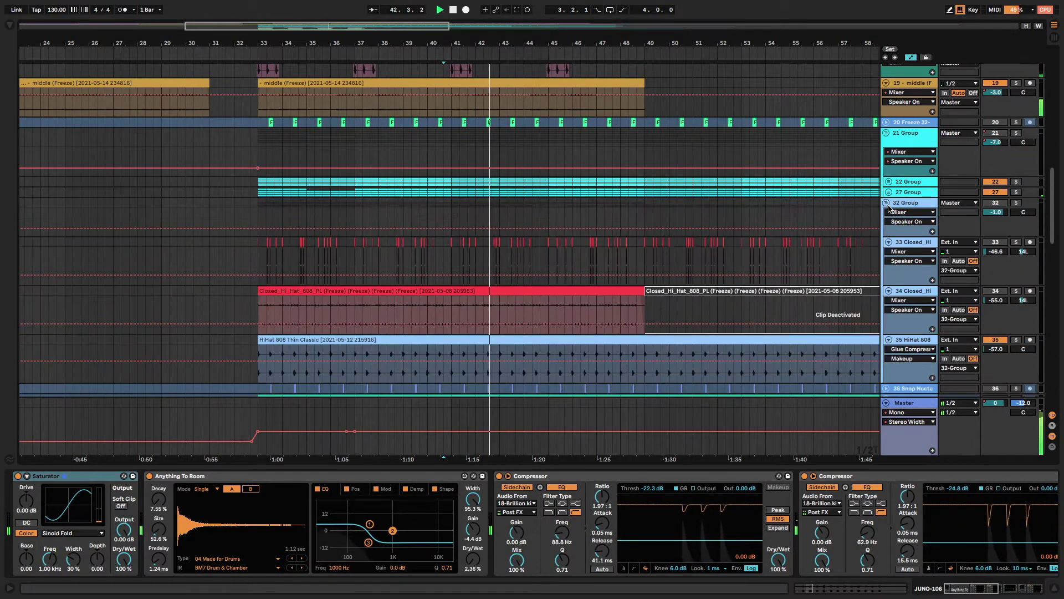
pyautogui.click(998, 204)
pyautogui.scroll(-4, 998, 207)
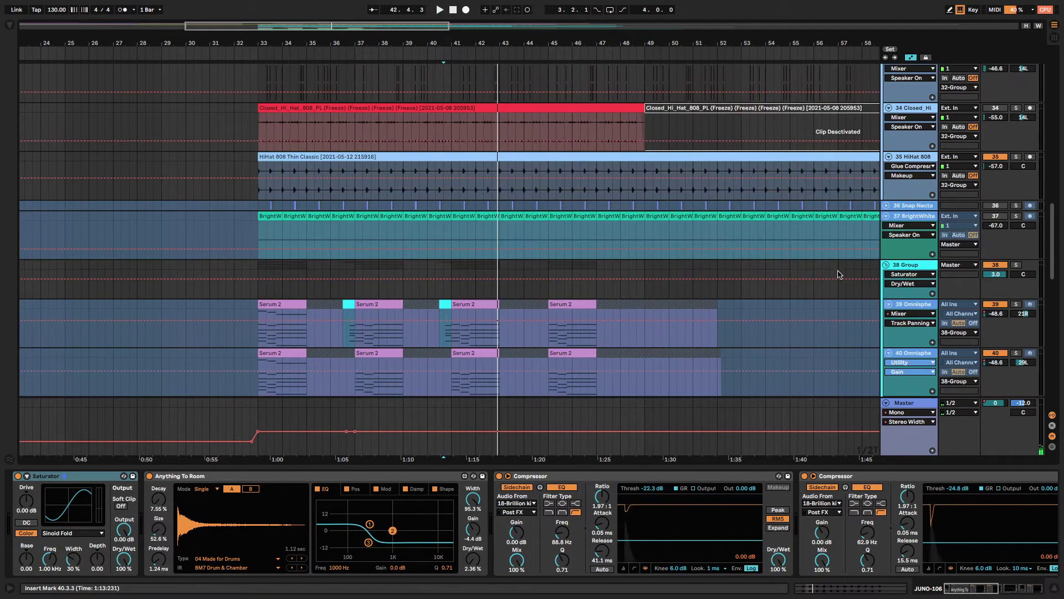
pyautogui.scroll(7, 838, 276)
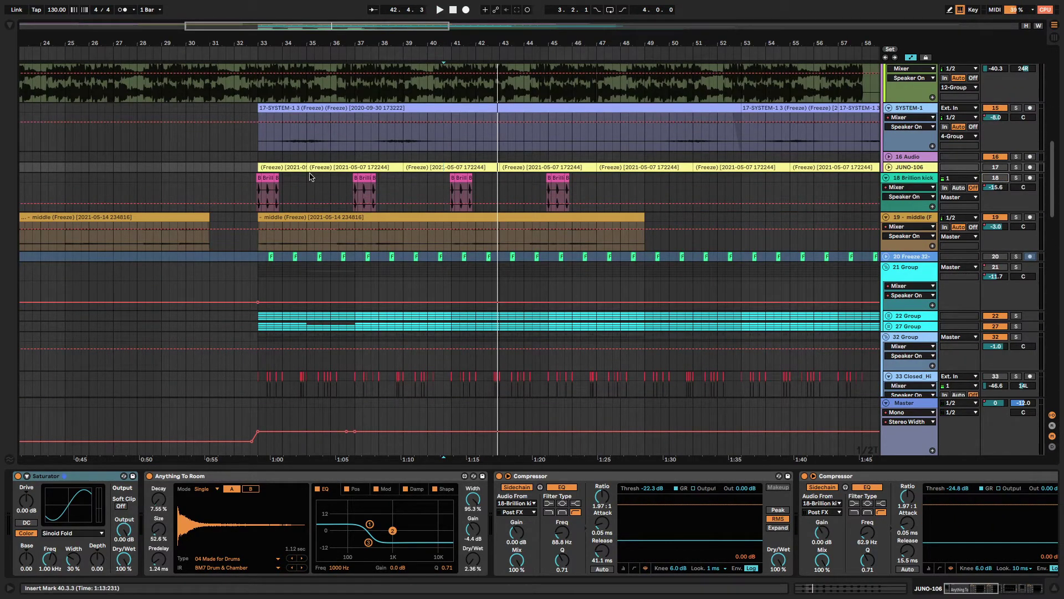
# Select SYSTEM-1 at bar 33, switch track 34 back on, and solo the 32 Group
pyautogui.click(260, 127)
pyautogui.scroll(-3, 407, 260)
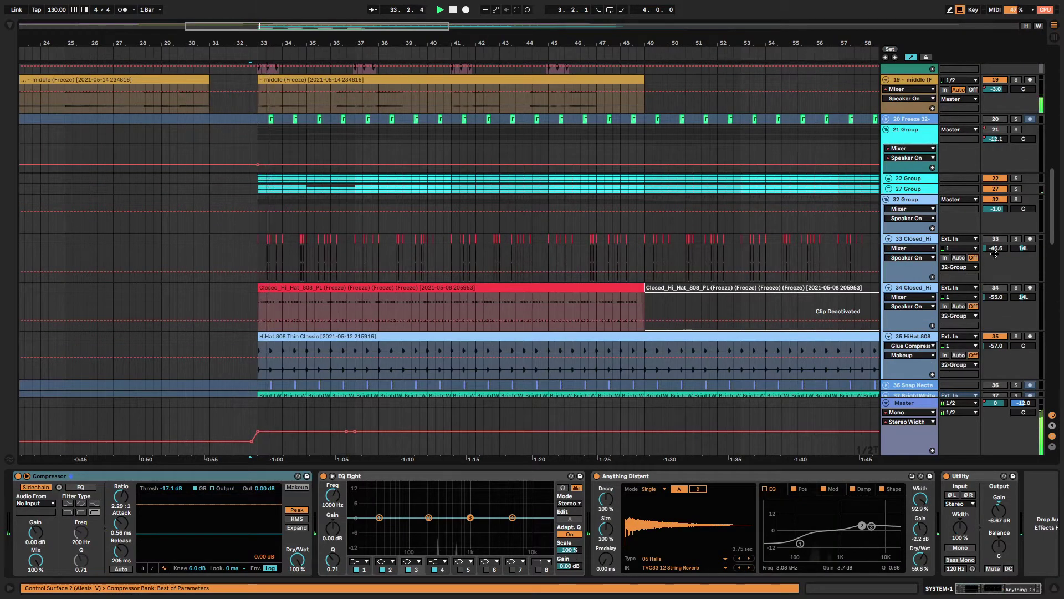
pyautogui.click(1002, 287)
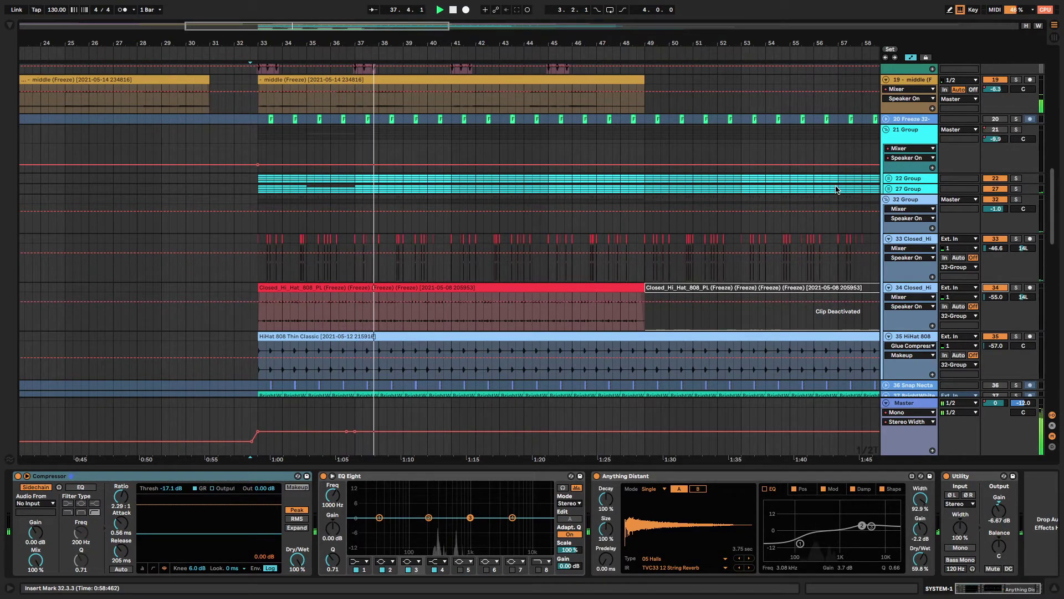
pyautogui.scroll(-3, 787, 244)
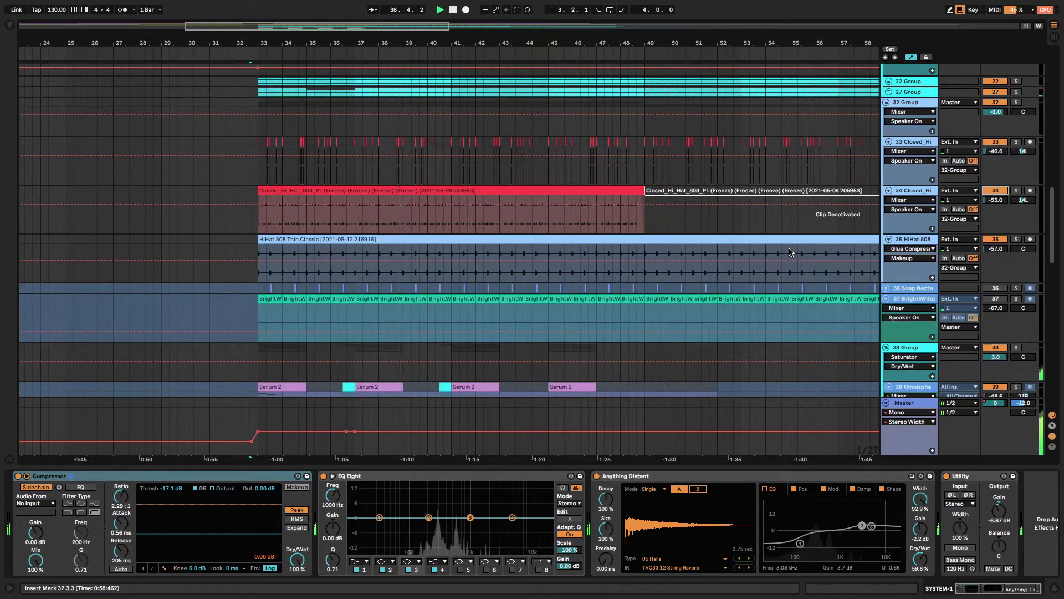
pyautogui.scroll(9, 790, 252)
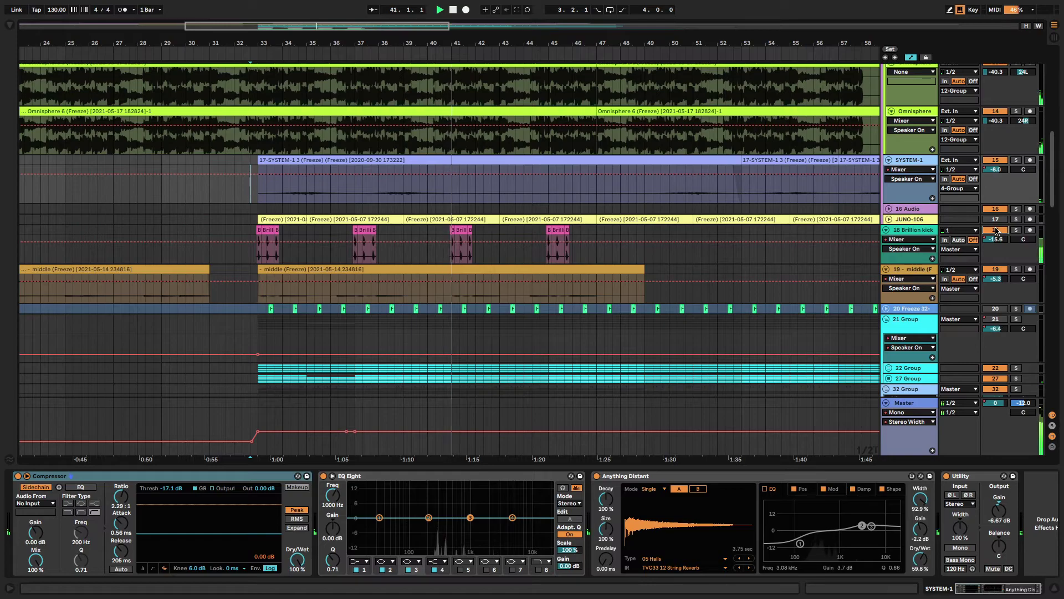
pyautogui.scroll(-6, 714, 288)
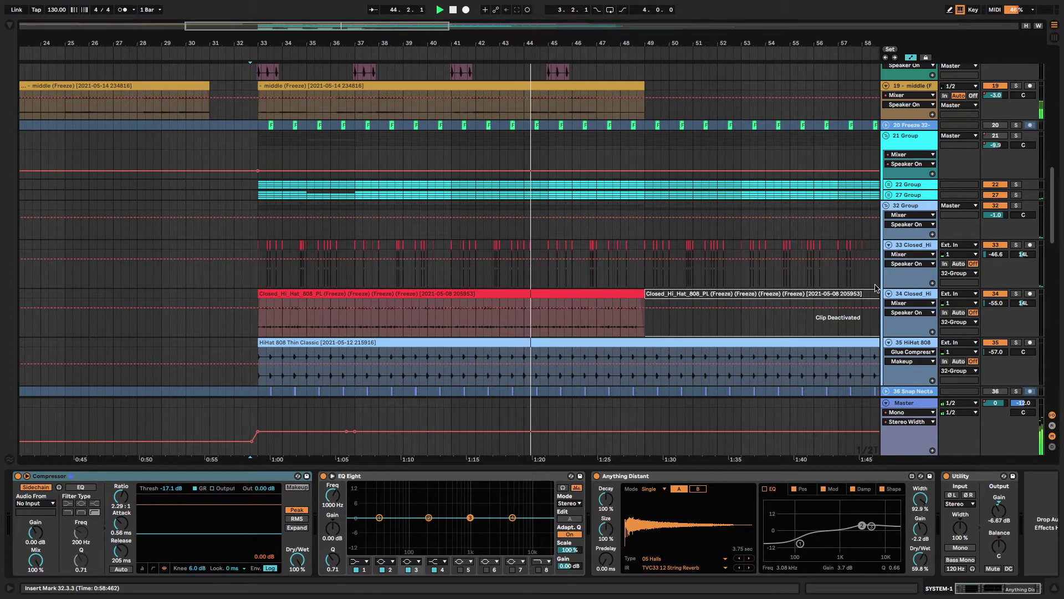
pyautogui.click(1015, 206)
# Select the 32 Group to show its EQ Eight and Compressor, zooming to bars 33–38 and back
pyautogui.click(265, 224)
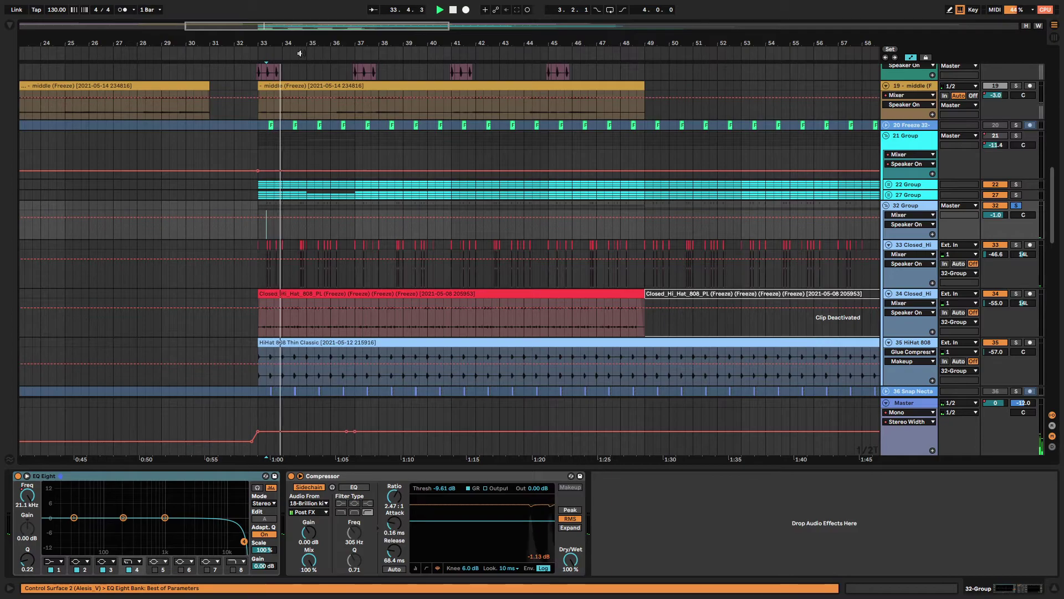
pyautogui.moveTo(302, 42); pyautogui.dragTo(302, 43)
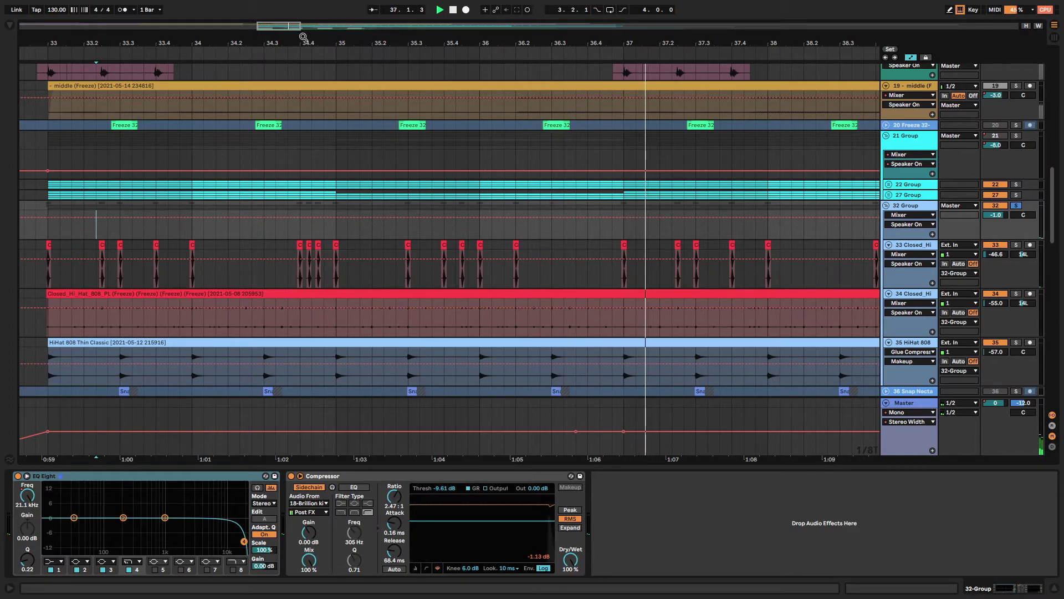
pyautogui.moveTo(304, 37); pyautogui.dragTo(284, 38)
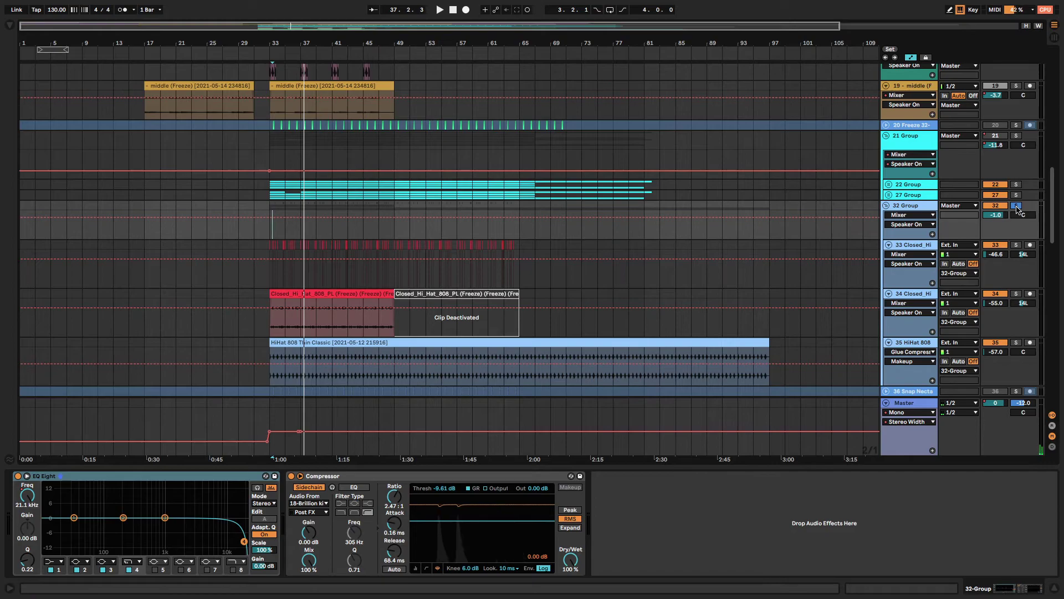
# Switch the 32 Group off, replay from bar 33, and solo track 43
pyautogui.click(998, 206)
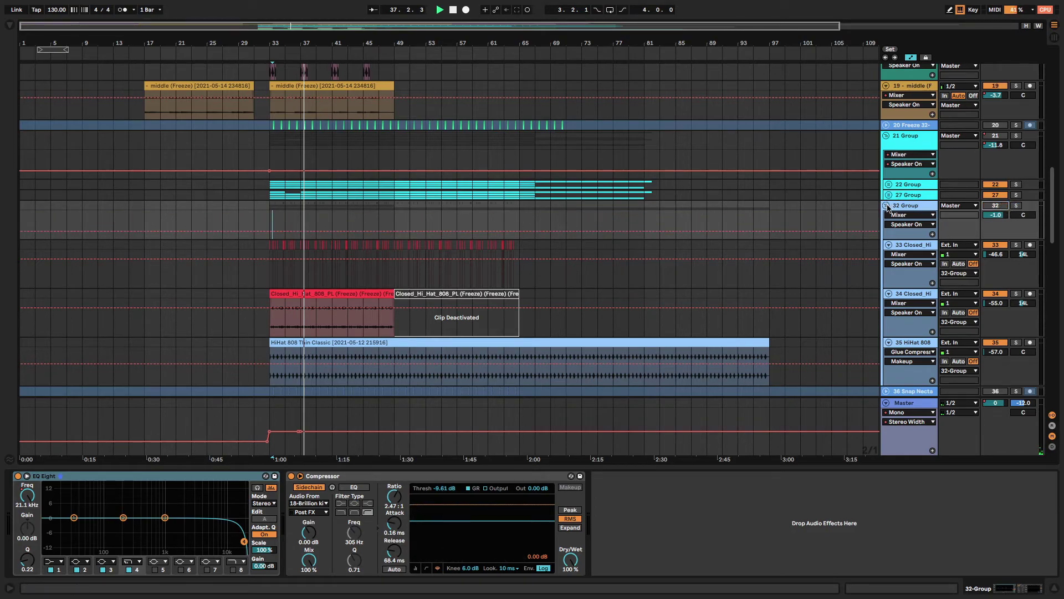
pyautogui.press('space')
pyautogui.press('space')
pyautogui.scroll(-5, 784, 286)
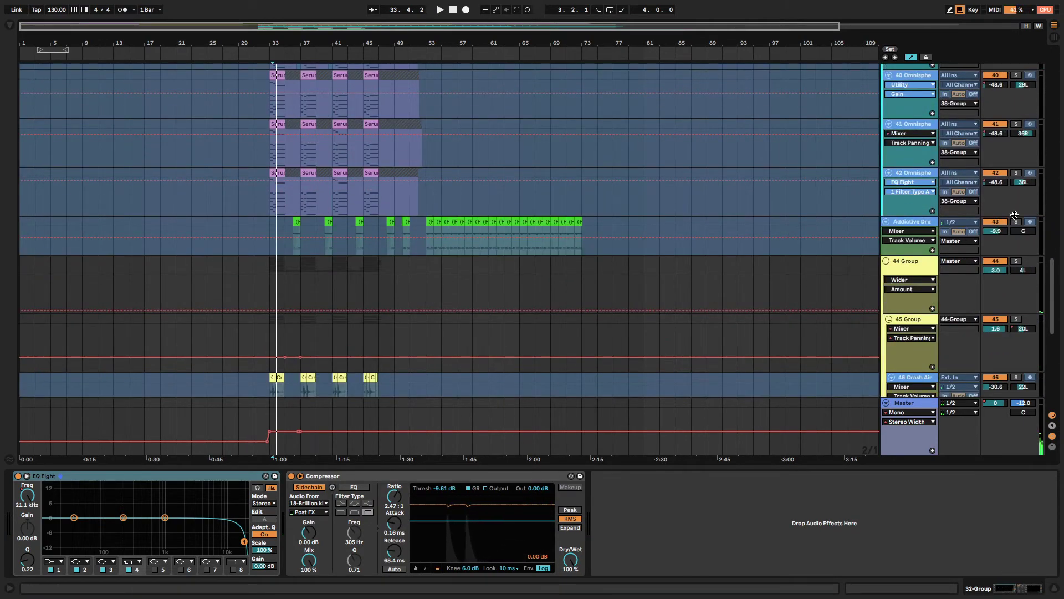
pyautogui.click(1016, 222)
# Select the Addictive Drums 2 track and zoom the timeline to bars 25–65
pyautogui.click(297, 242)
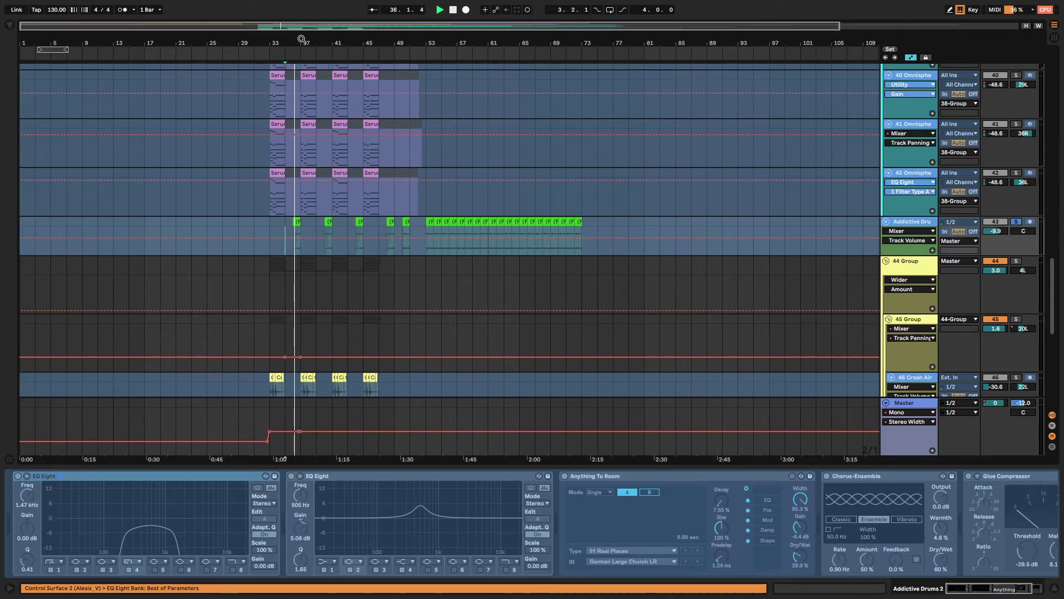
pyautogui.moveTo(301, 38); pyautogui.dragTo(303, 40)
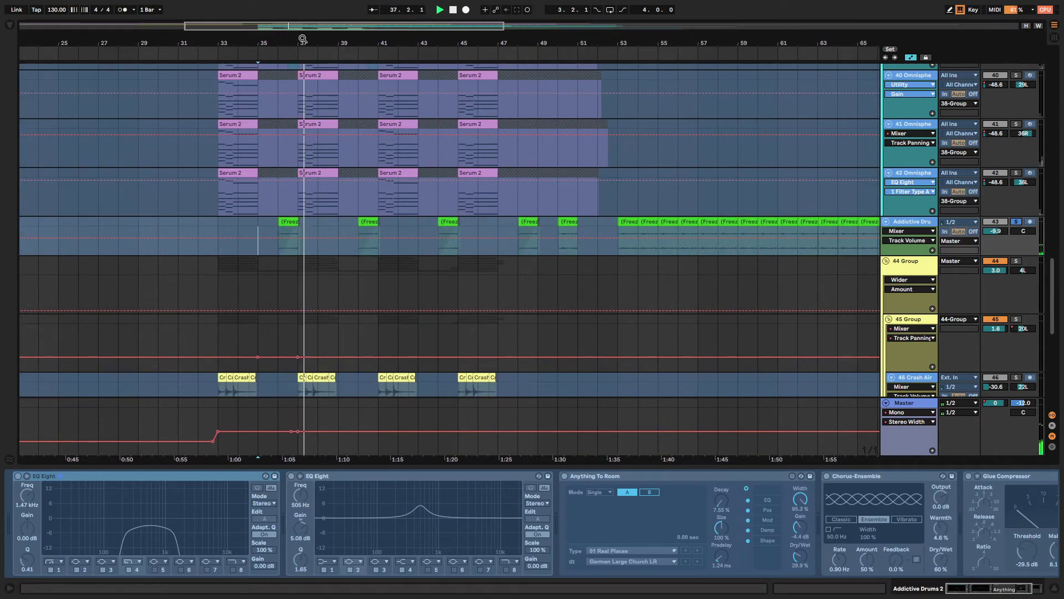
pyautogui.scroll(-4, 358, 262)
pyautogui.scroll(-3, 358, 262)
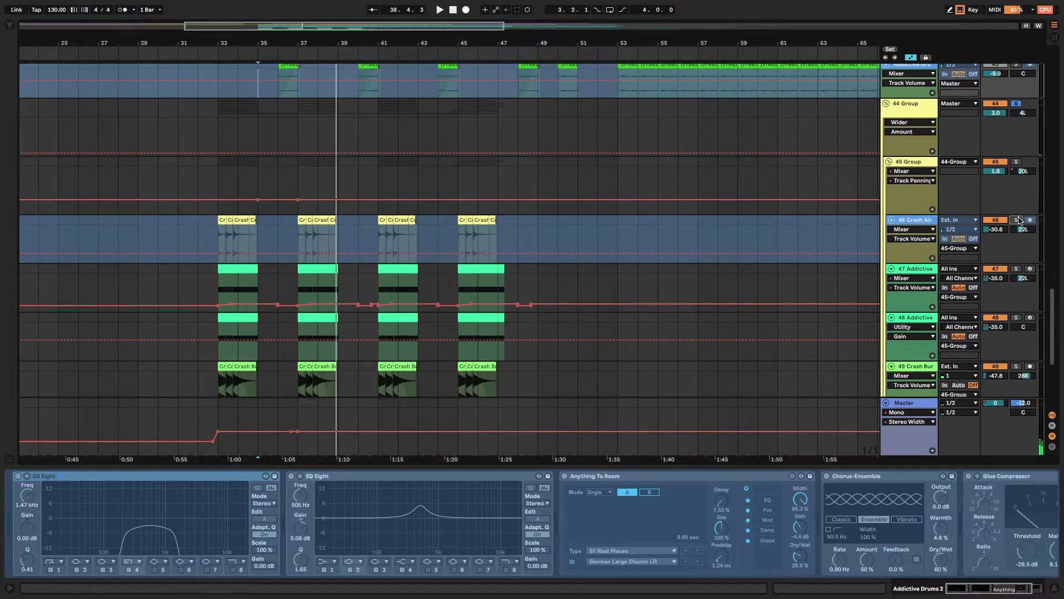
# Solo the 46-Crash Airy Watcher track, show its EQ Eight, and pan track 48 to 33R
pyautogui.click(1018, 220)
pyautogui.click(600, 232)
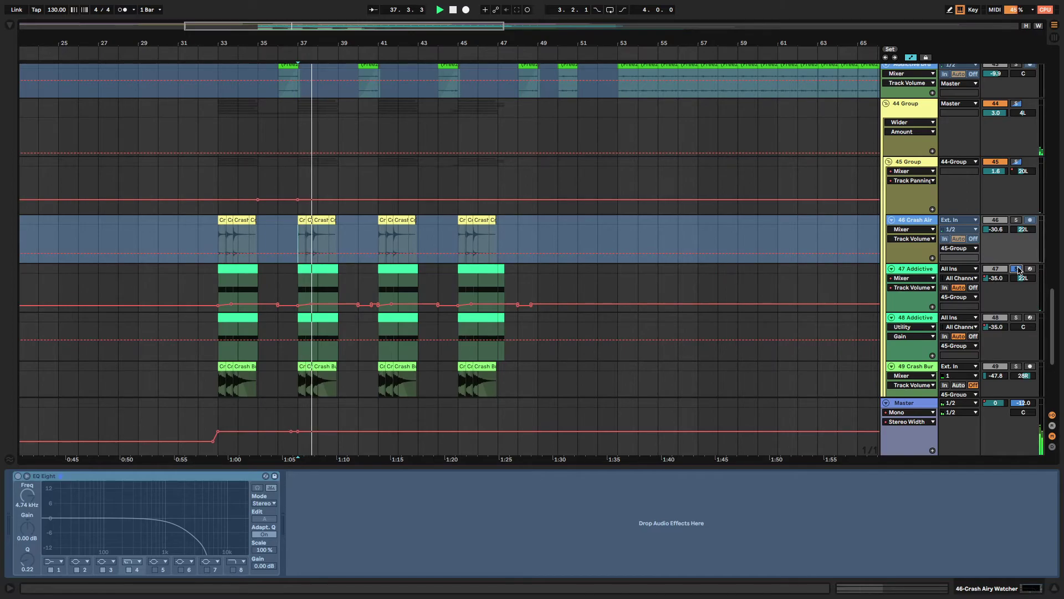
pyautogui.scroll(-5, 998, 260)
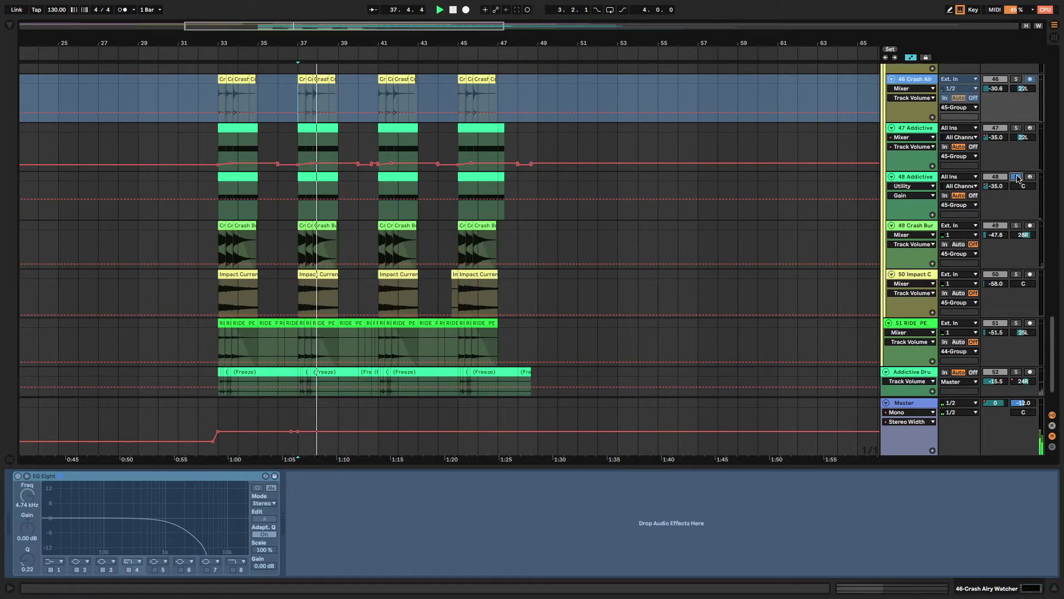
pyautogui.moveTo(1023, 186); pyautogui.dragTo(1022, 168)
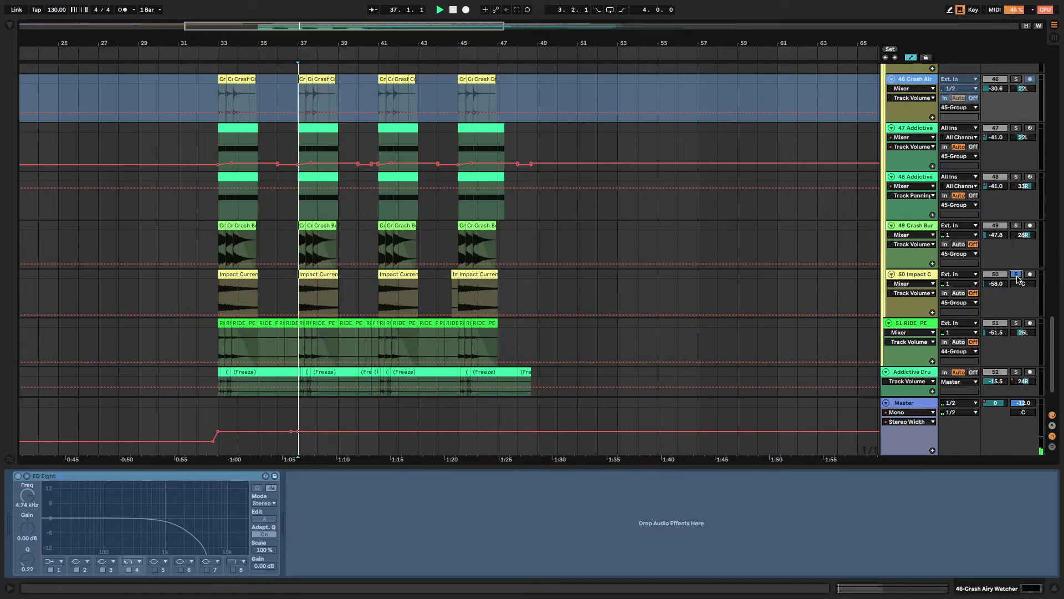
pyautogui.scroll(-2, 1018, 279)
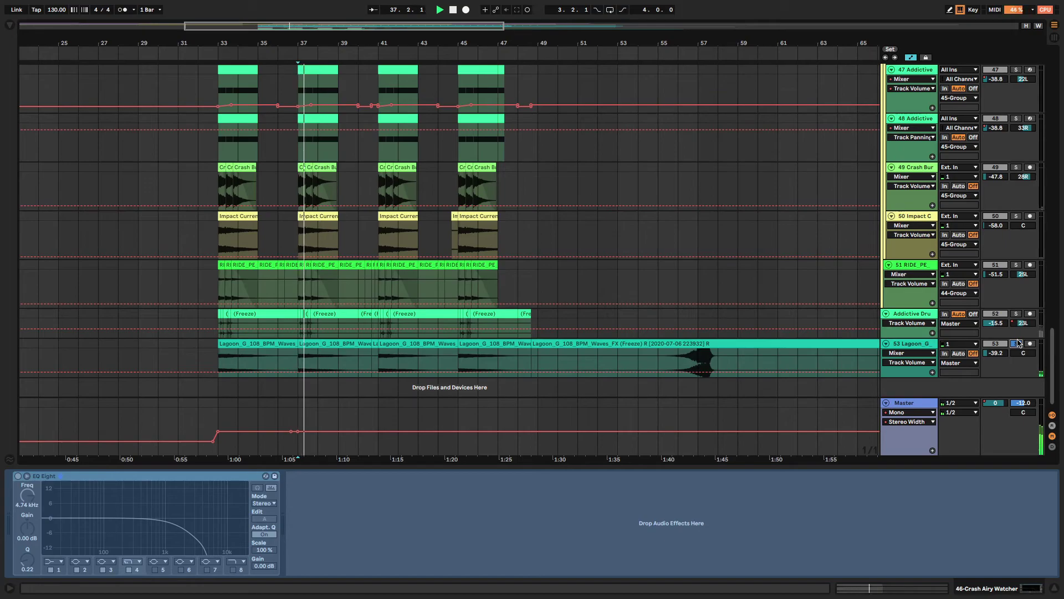
# Raise track 52's Addictive Drums 2 volume from -11.0 to about -9.0 dB while playing, then save
pyautogui.scroll(5, 1018, 343)
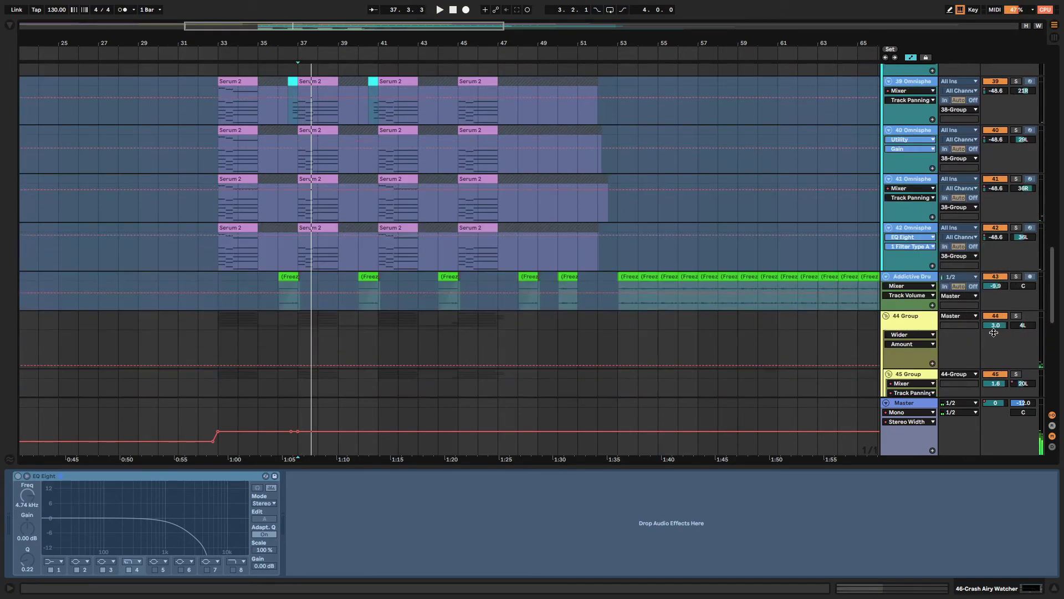
pyautogui.scroll(-6, 991, 331)
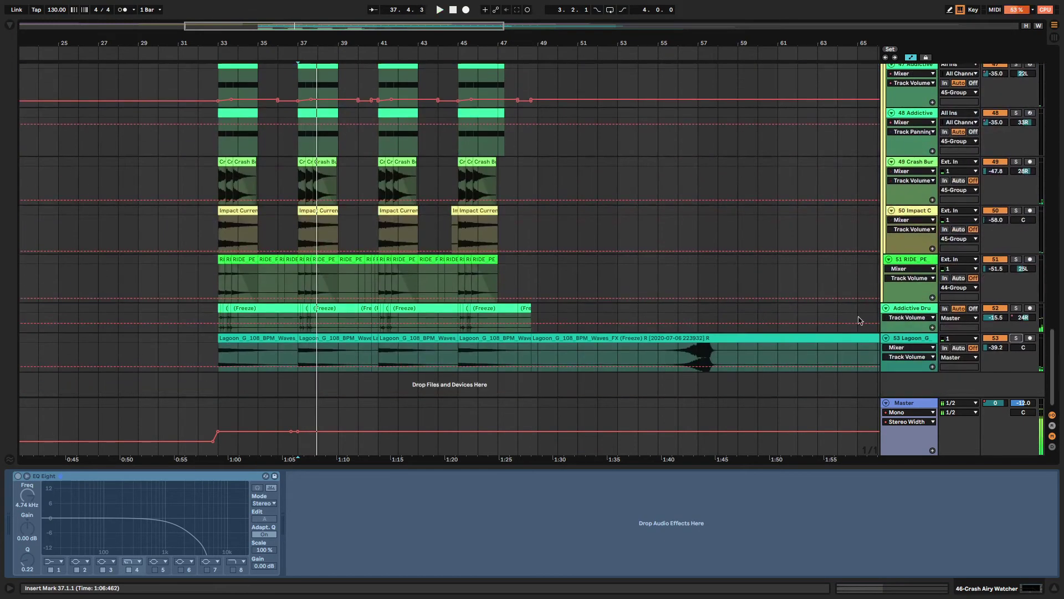
pyautogui.moveTo(993, 324); pyautogui.dragTo(932, 331)
pyautogui.press('space')
pyautogui.moveTo(996, 318); pyautogui.dragTo(996, 323)
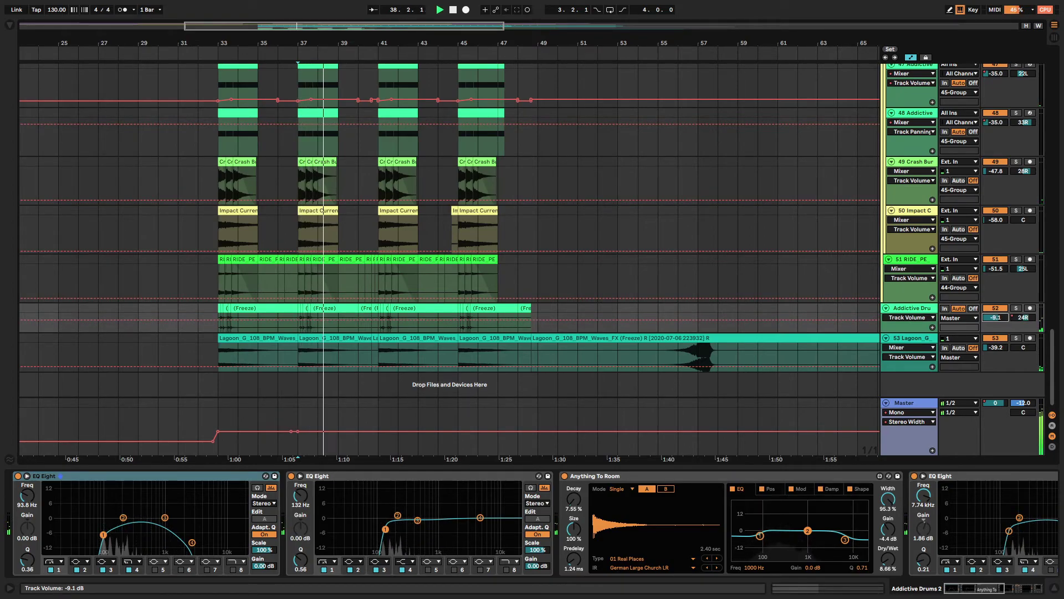
pyautogui.hotkey('ctrl', 's')
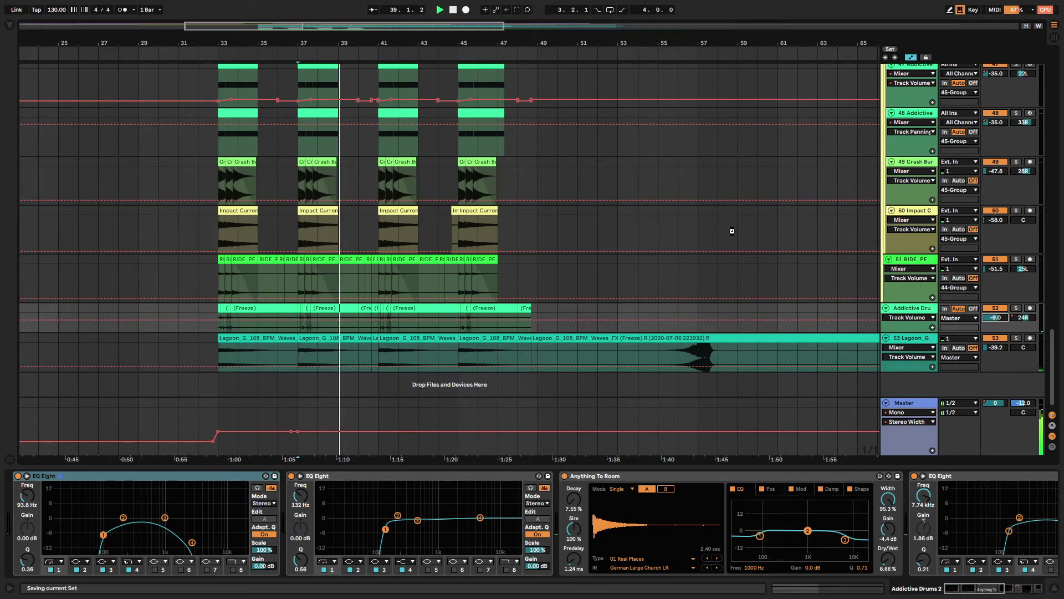
pyautogui.scroll(10, 735, 249)
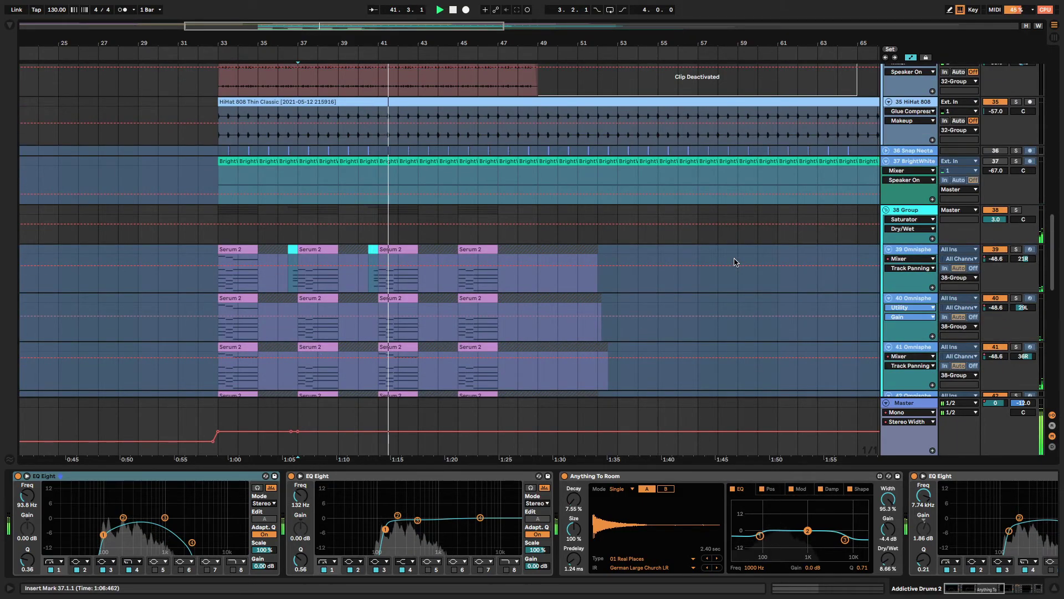
# Open the Master track's Pro-L 2 limiter window, reposition it, and close it
pyautogui.click(917, 405)
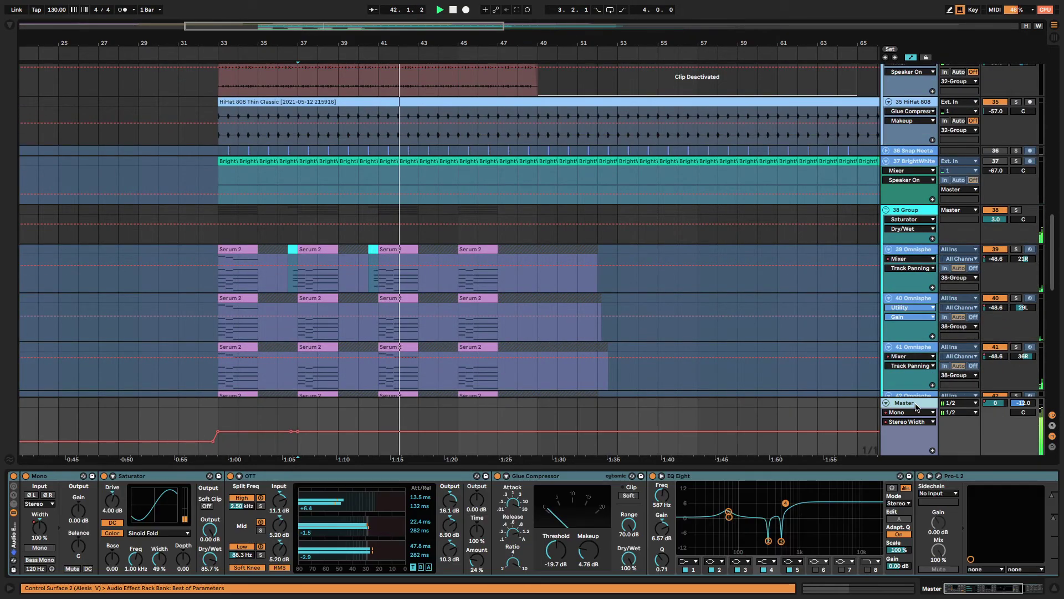
pyautogui.click(939, 475)
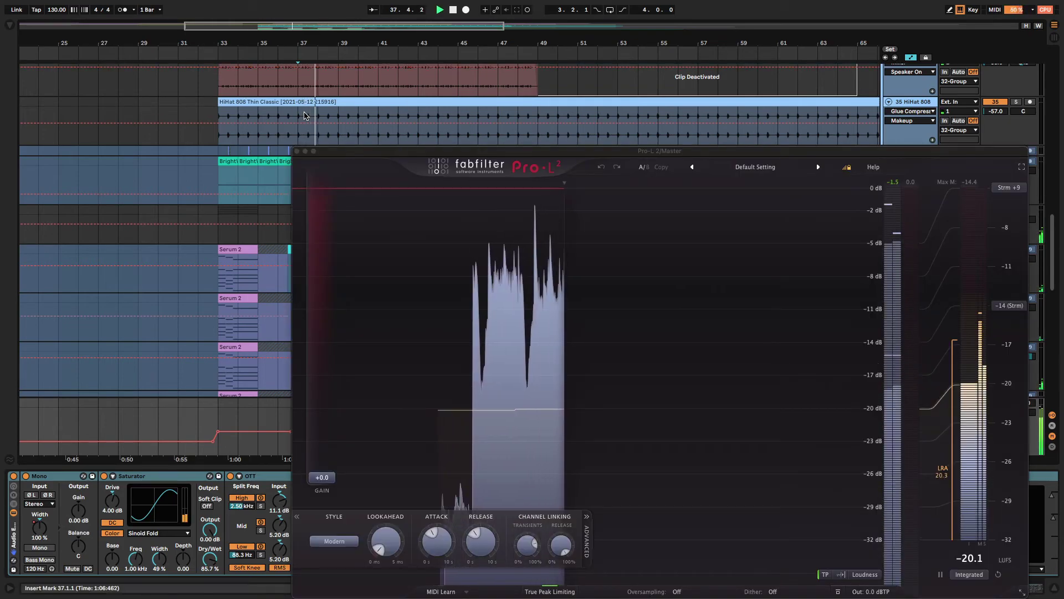
pyautogui.moveTo(437, 159); pyautogui.dragTo(266, 223)
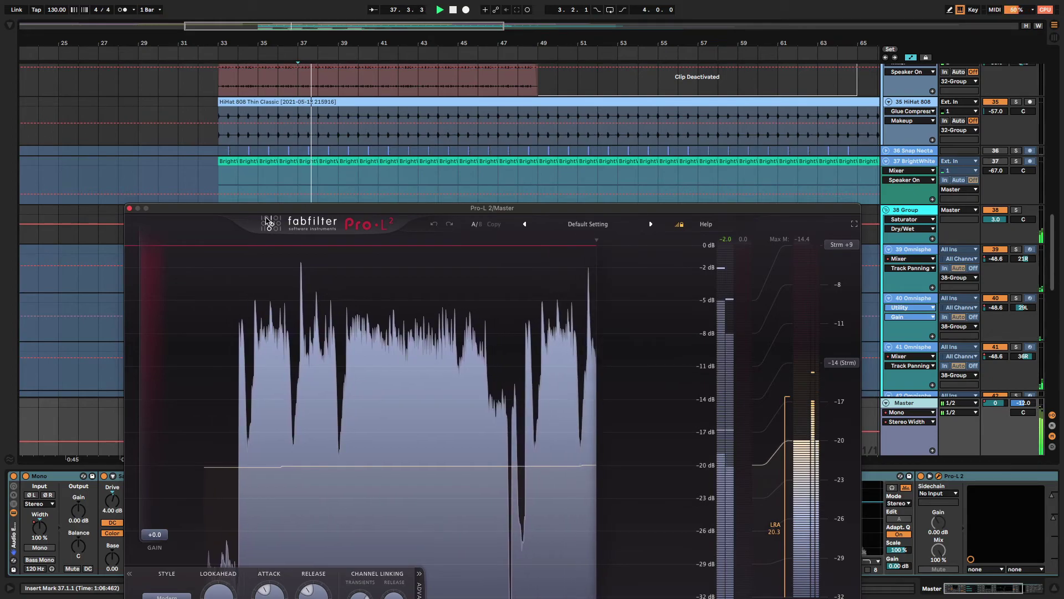
pyautogui.scroll(-10, 205, 188)
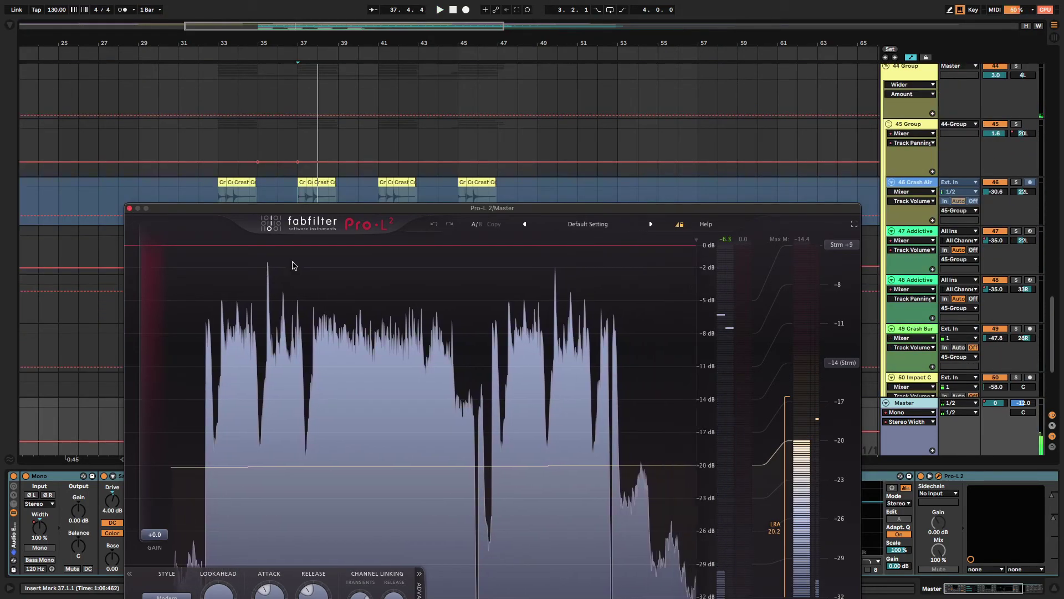
pyautogui.click(129, 208)
pyautogui.scroll(-5, 934, 317)
# On Addictive Drums 2, lower the Glue Compressor threshold to -26.7 dB
pyautogui.click(931, 308)
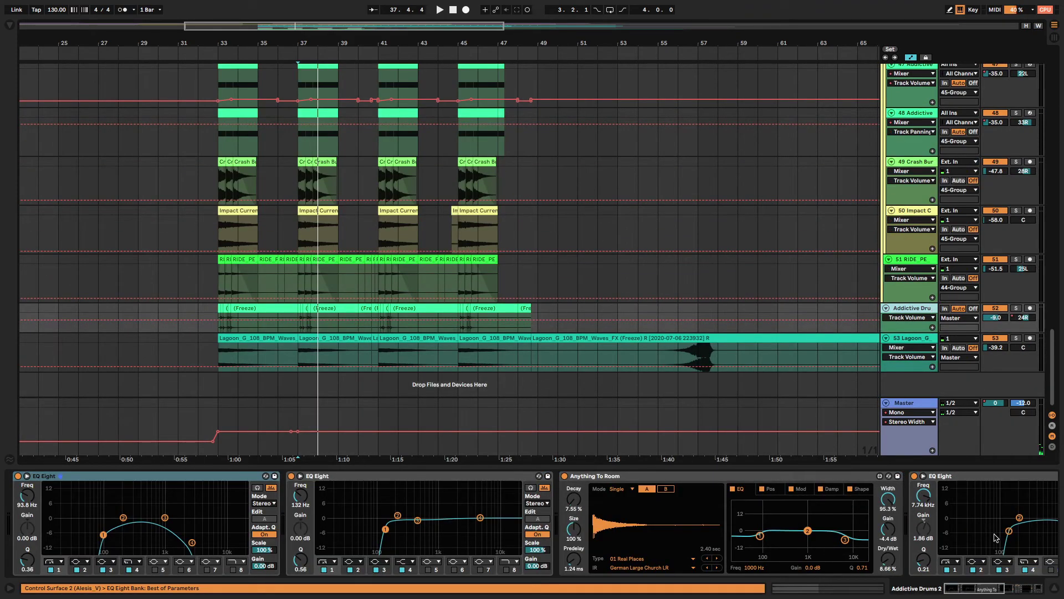
pyautogui.moveTo(983, 591); pyautogui.dragTo(1023, 579)
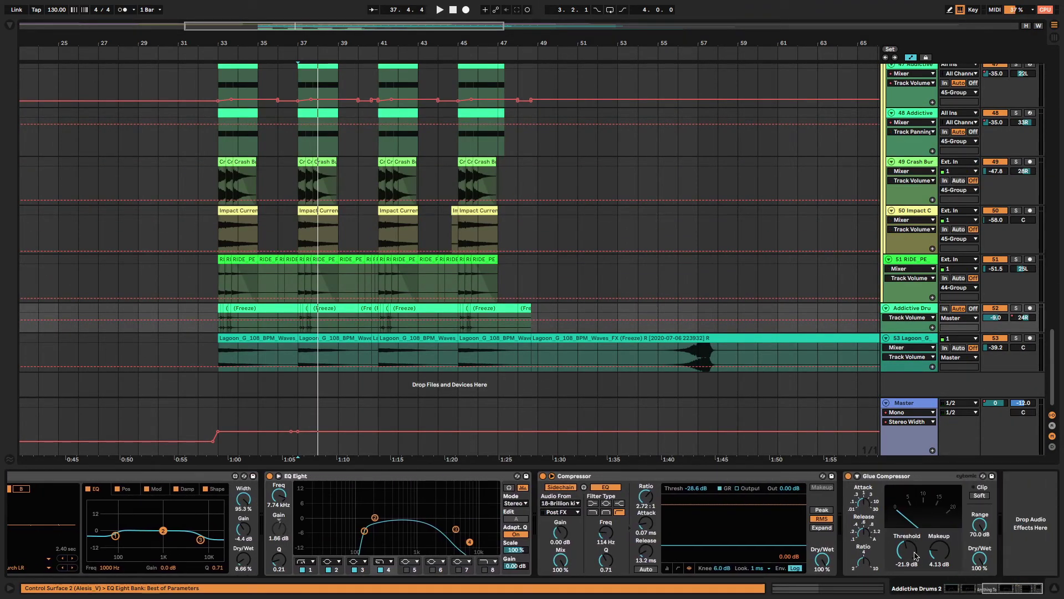
pyautogui.click(864, 501)
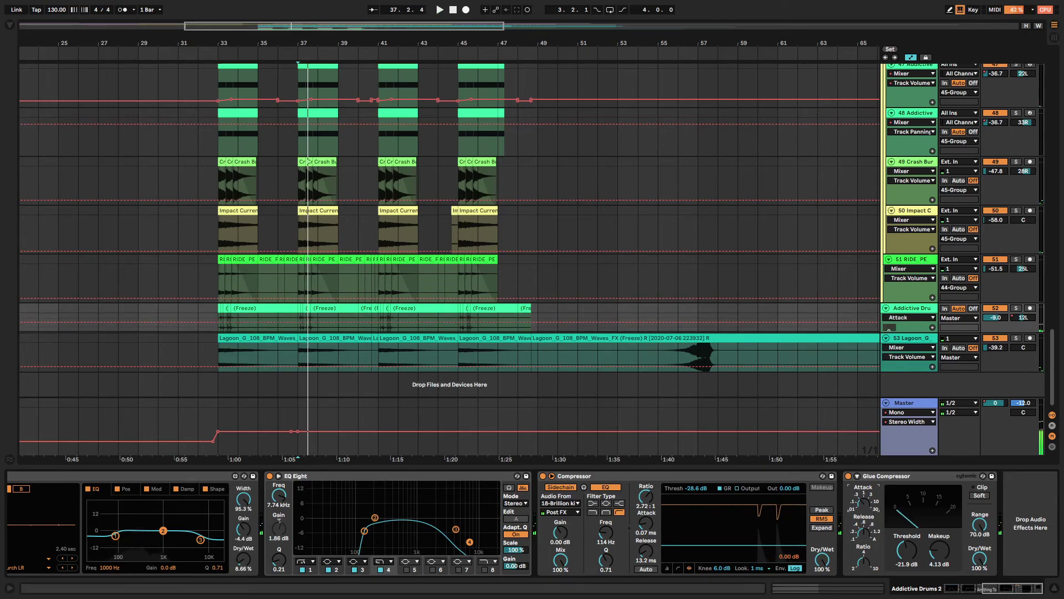
pyautogui.click(907, 549)
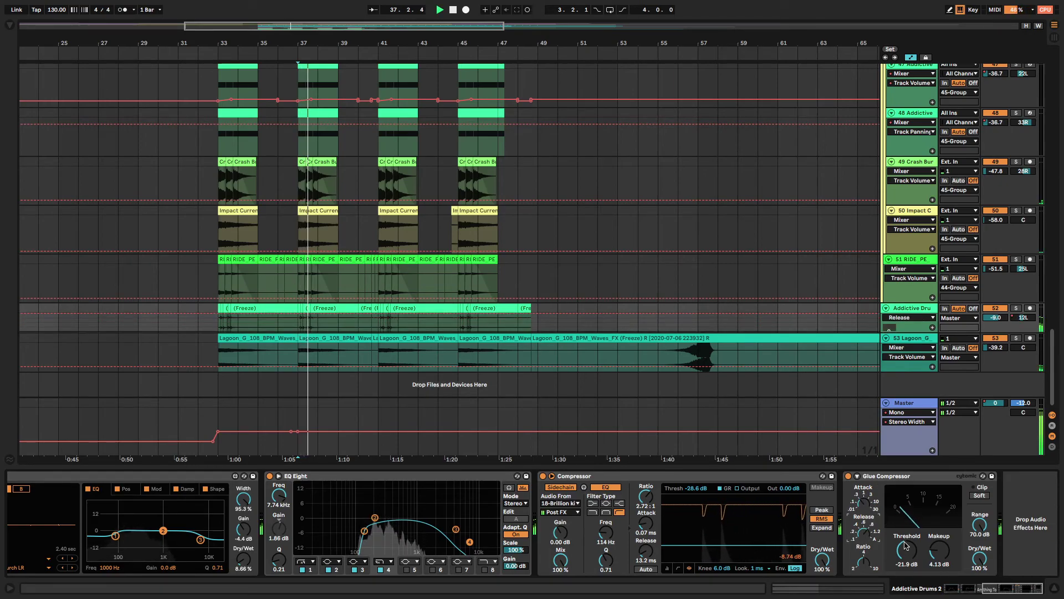
pyautogui.moveTo(909, 550); pyautogui.dragTo(914, 552)
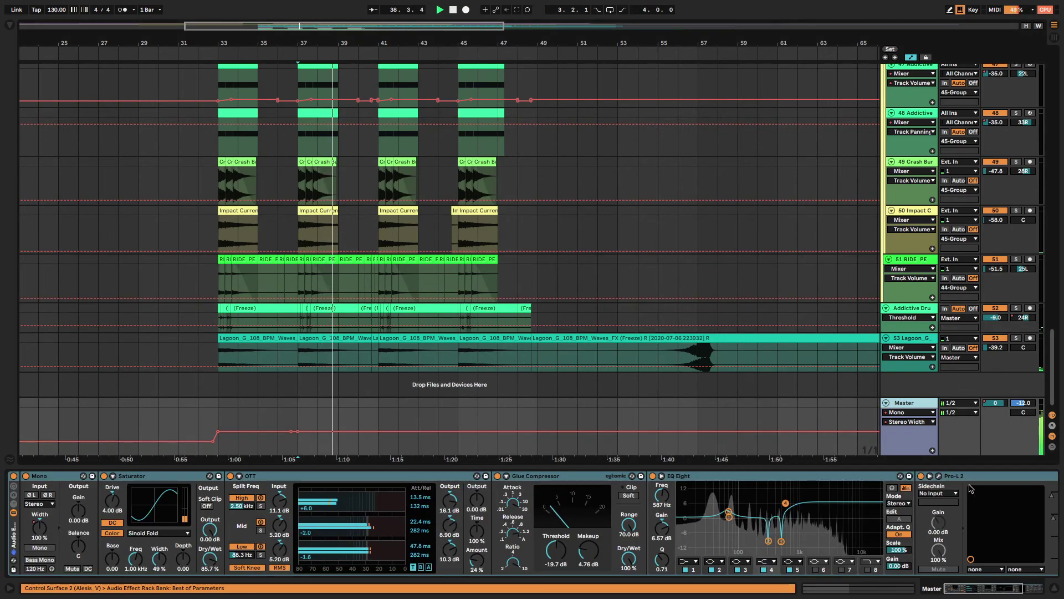
# Recheck Pro-L 2, then lower track 52's volume to -10.9 dB while playing and save
pyautogui.click(939, 477)
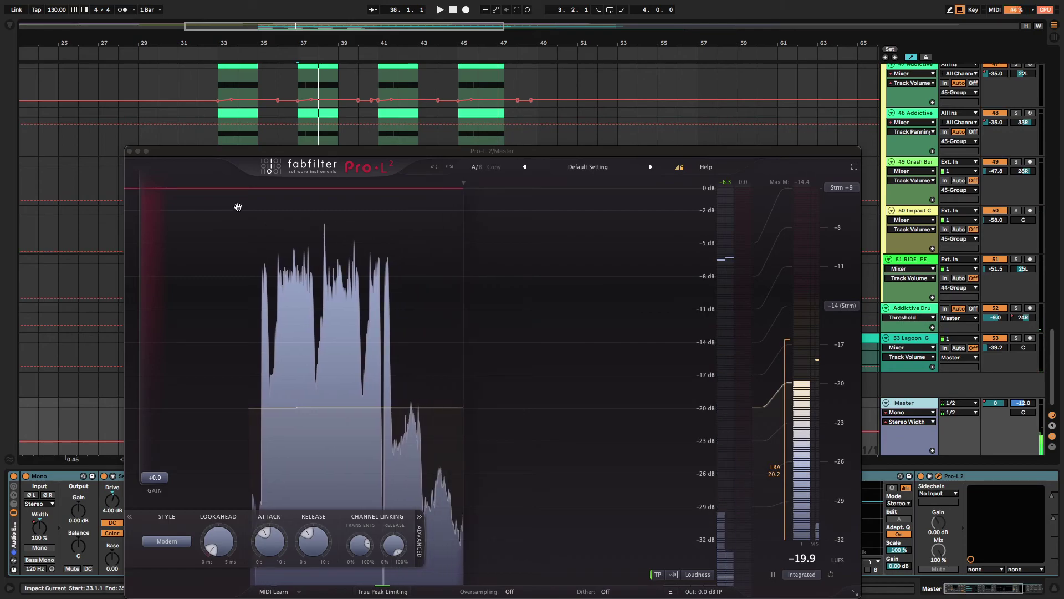
pyautogui.click(129, 151)
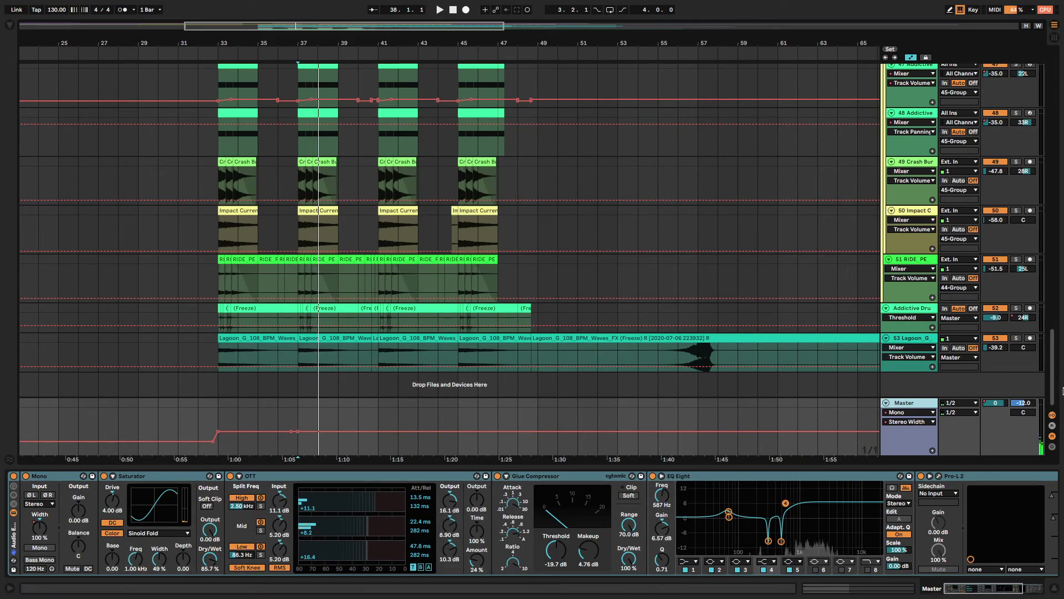
pyautogui.moveTo(996, 322); pyautogui.dragTo(996, 331)
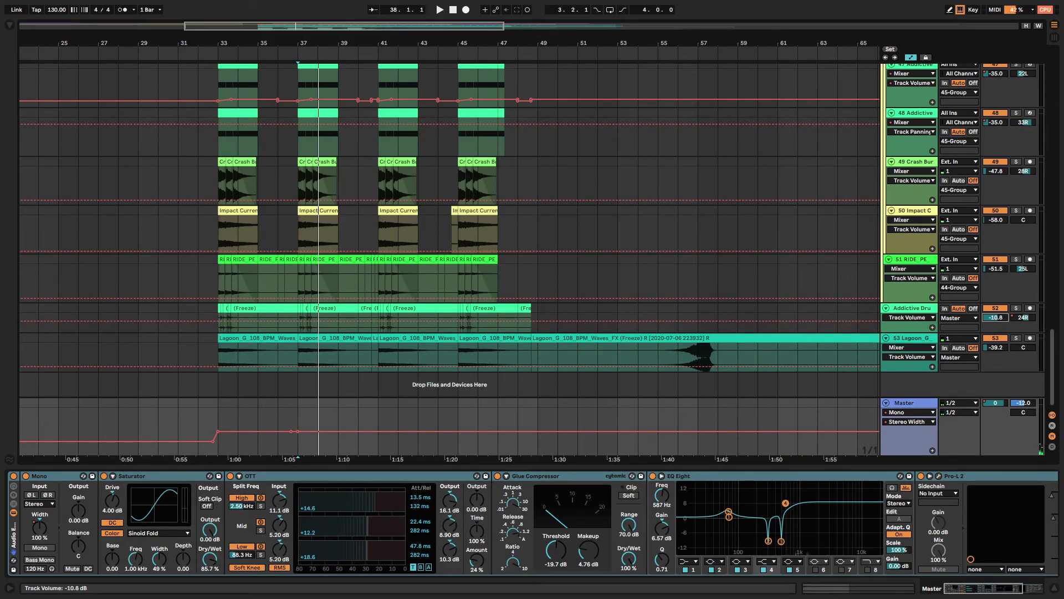
pyautogui.press('space')
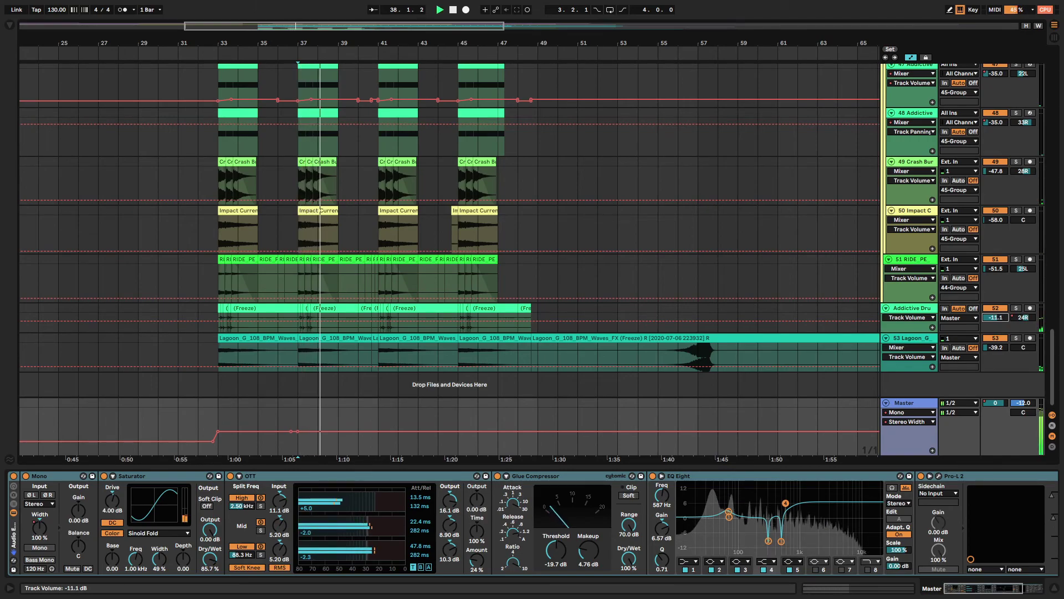
pyautogui.moveTo(996, 321); pyautogui.dragTo(998, 320)
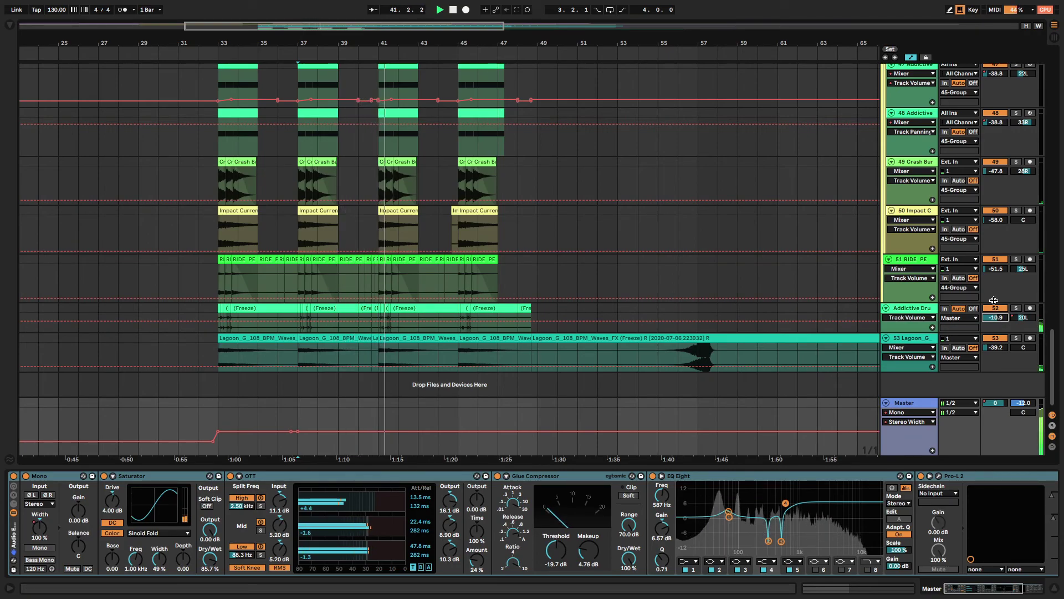
pyautogui.hotkey('ctrl', 's')
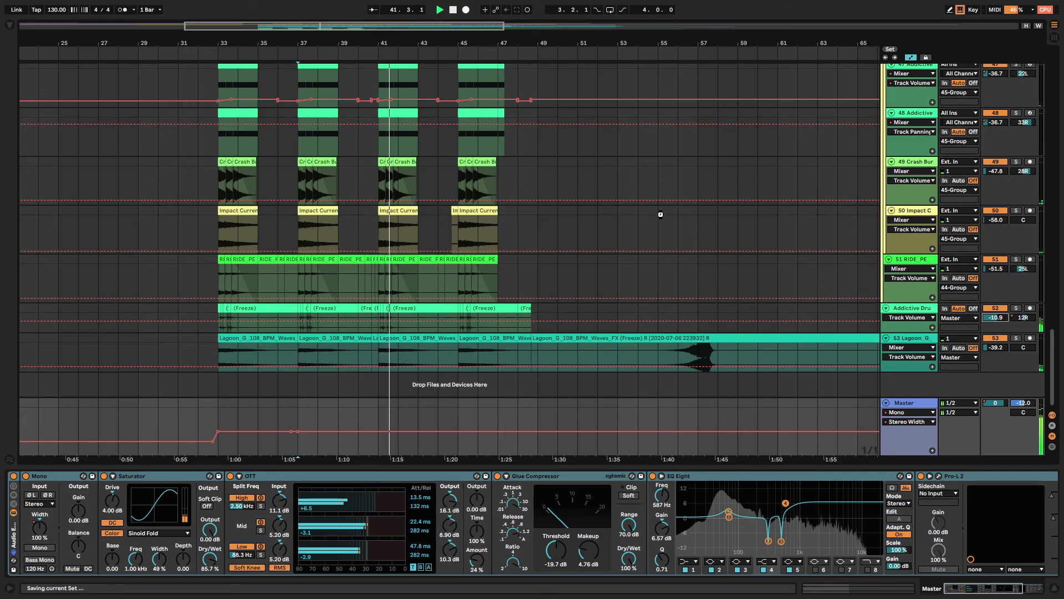
# Collapse the 32 Group so its tracks are hidden, then save the idea 5/5/21 set
pyautogui.scroll(12, 660, 217)
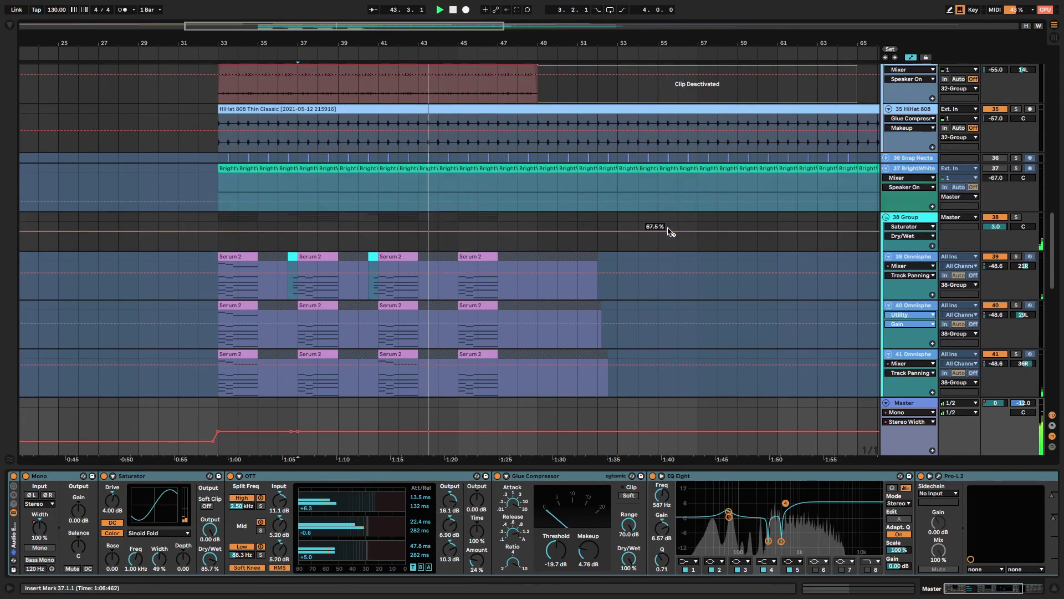
pyautogui.scroll(10, 669, 231)
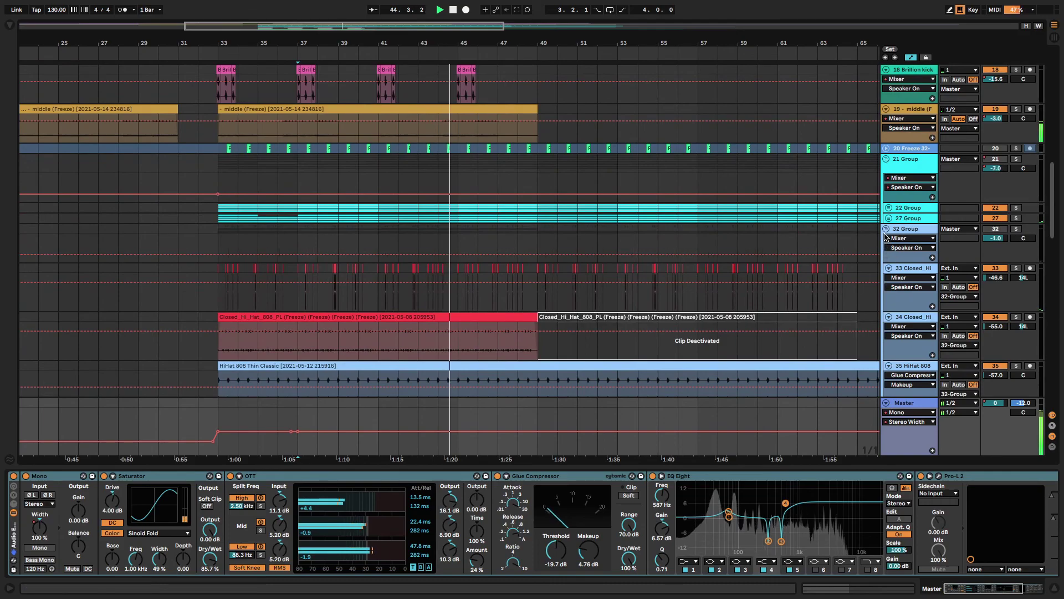
pyautogui.click(886, 228)
pyautogui.scroll(4, 792, 253)
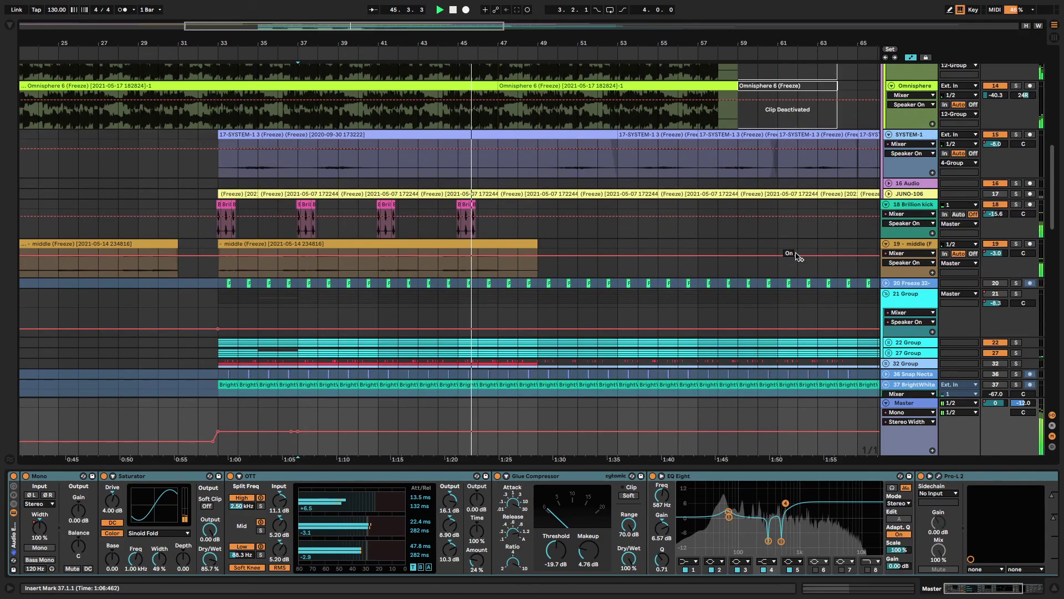
pyautogui.scroll(5, 799, 256)
pyautogui.scroll(3, 798, 256)
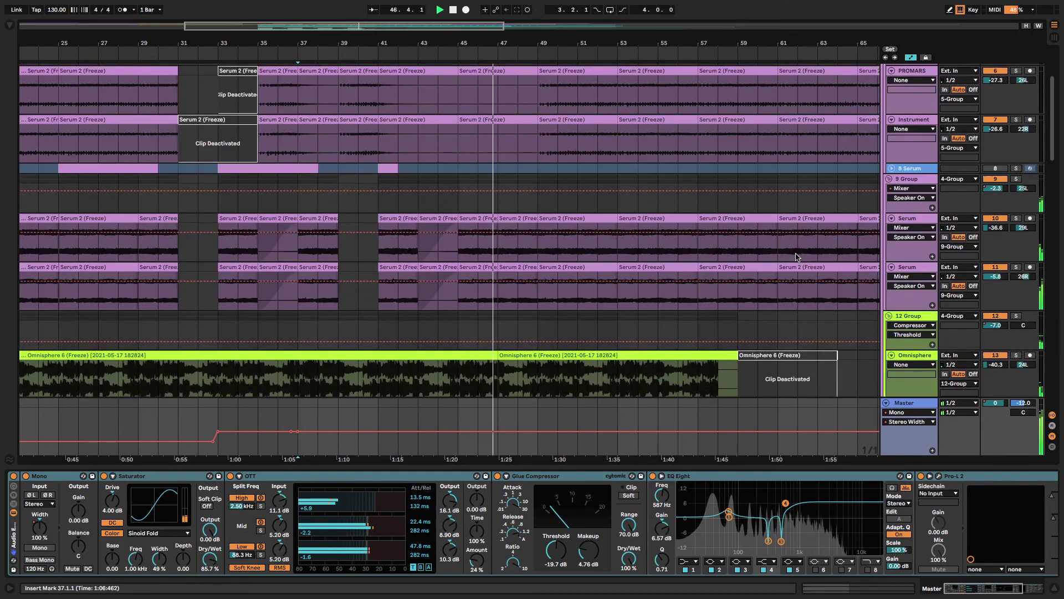
pyautogui.scroll(3, 796, 257)
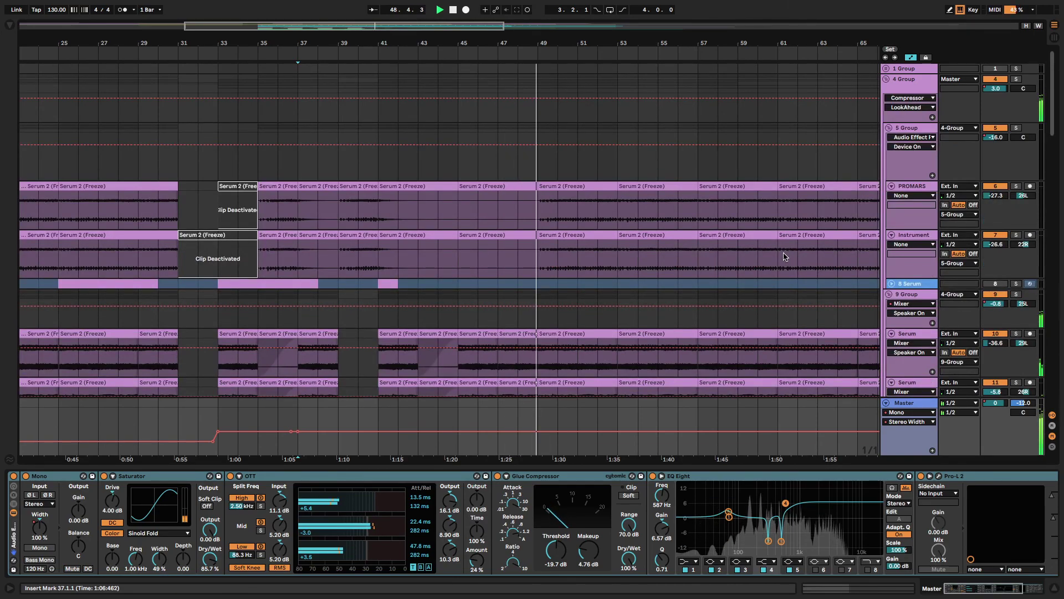
pyautogui.hotkey('ctrl', 's')
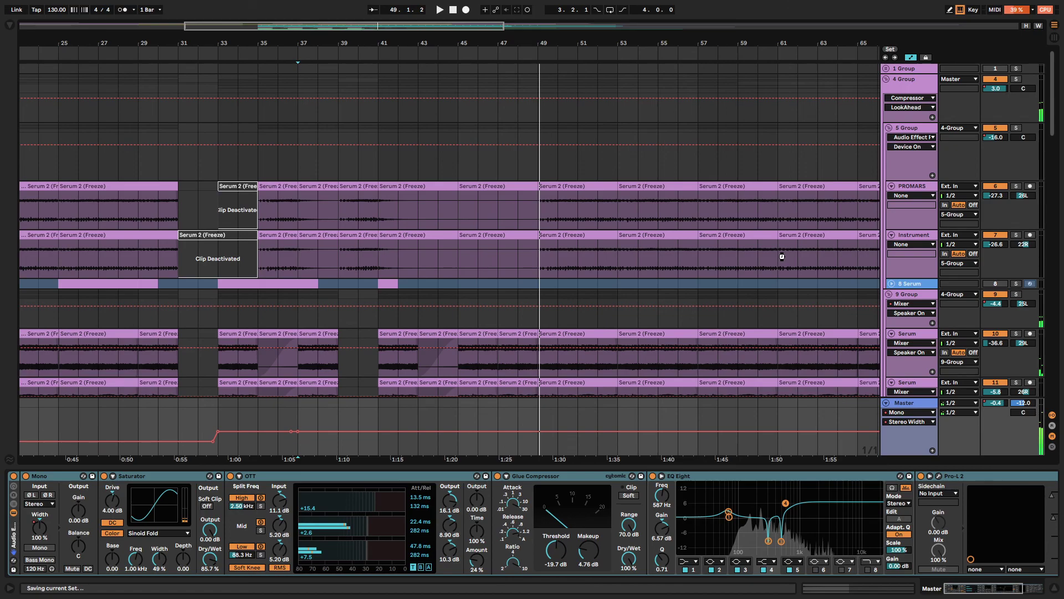
# Take Live out of full-screen mode and bring the OBS Studio recording window forward
pyautogui.moveTo(2, 4)
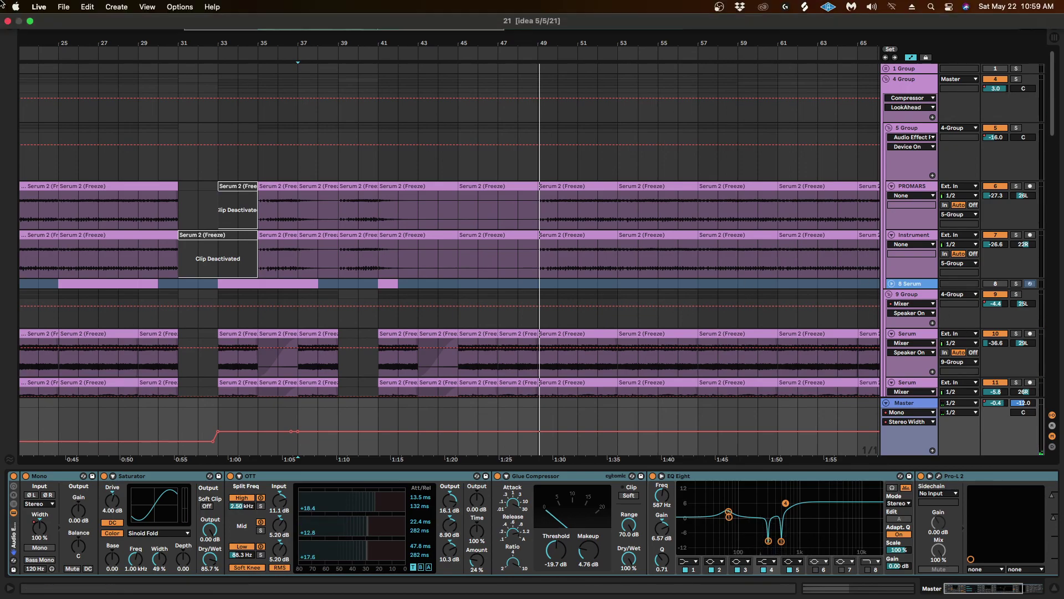
pyautogui.click(30, 21)
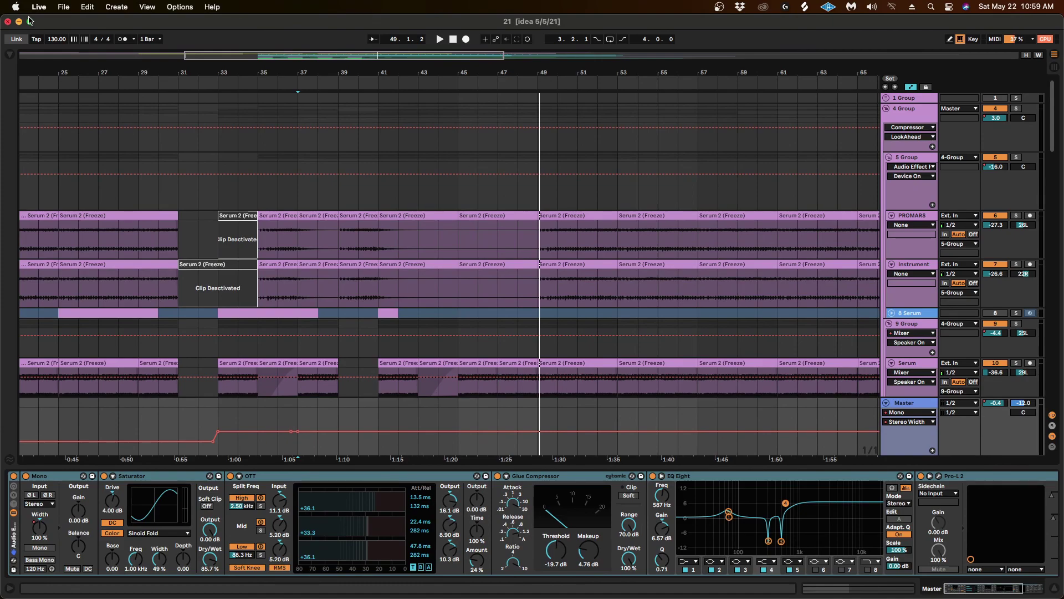
pyautogui.moveTo(516, 598)
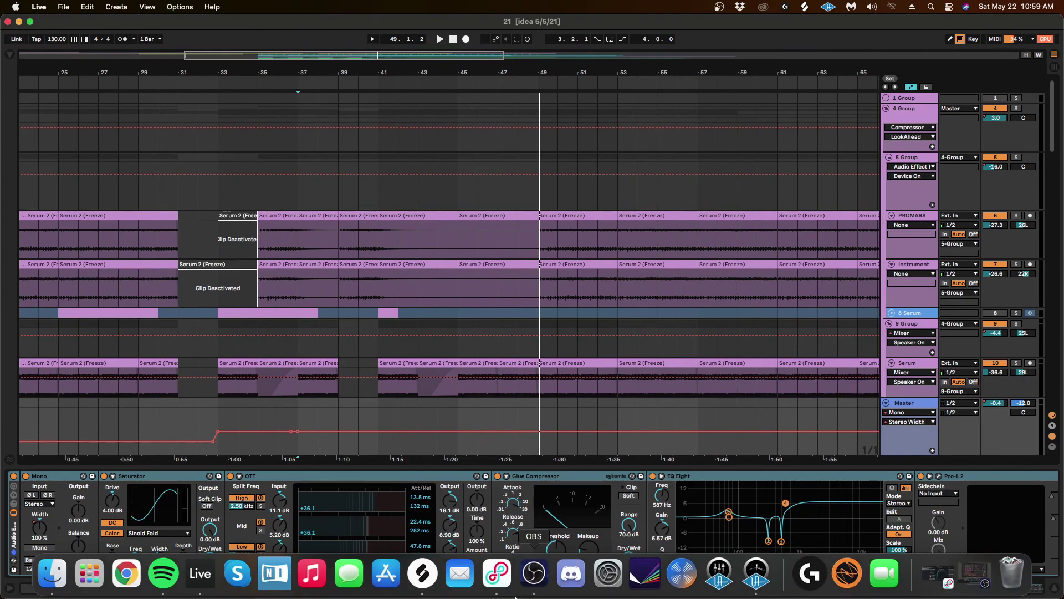
pyautogui.click(533, 574)
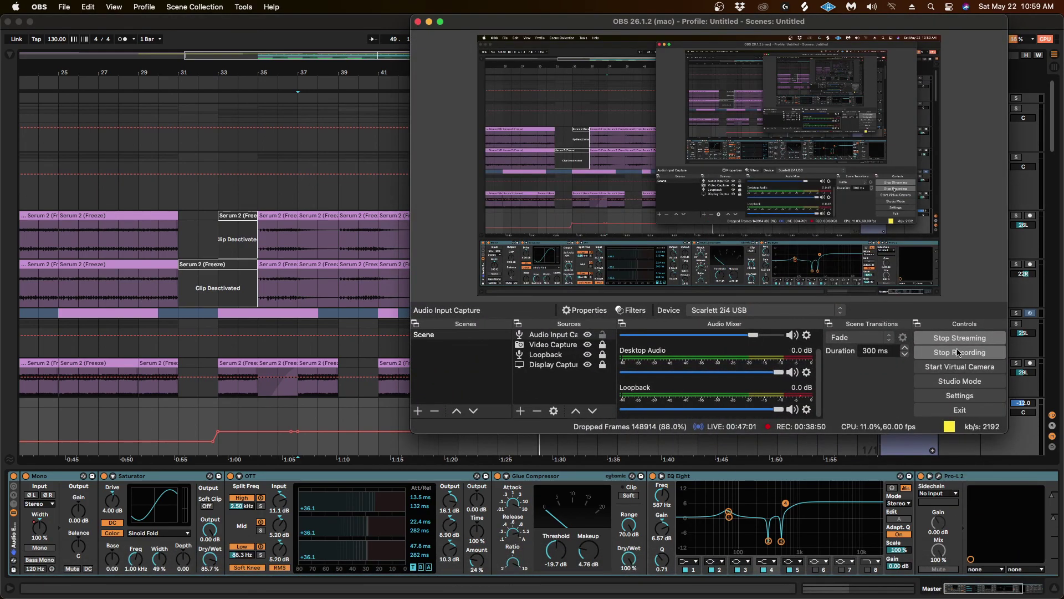